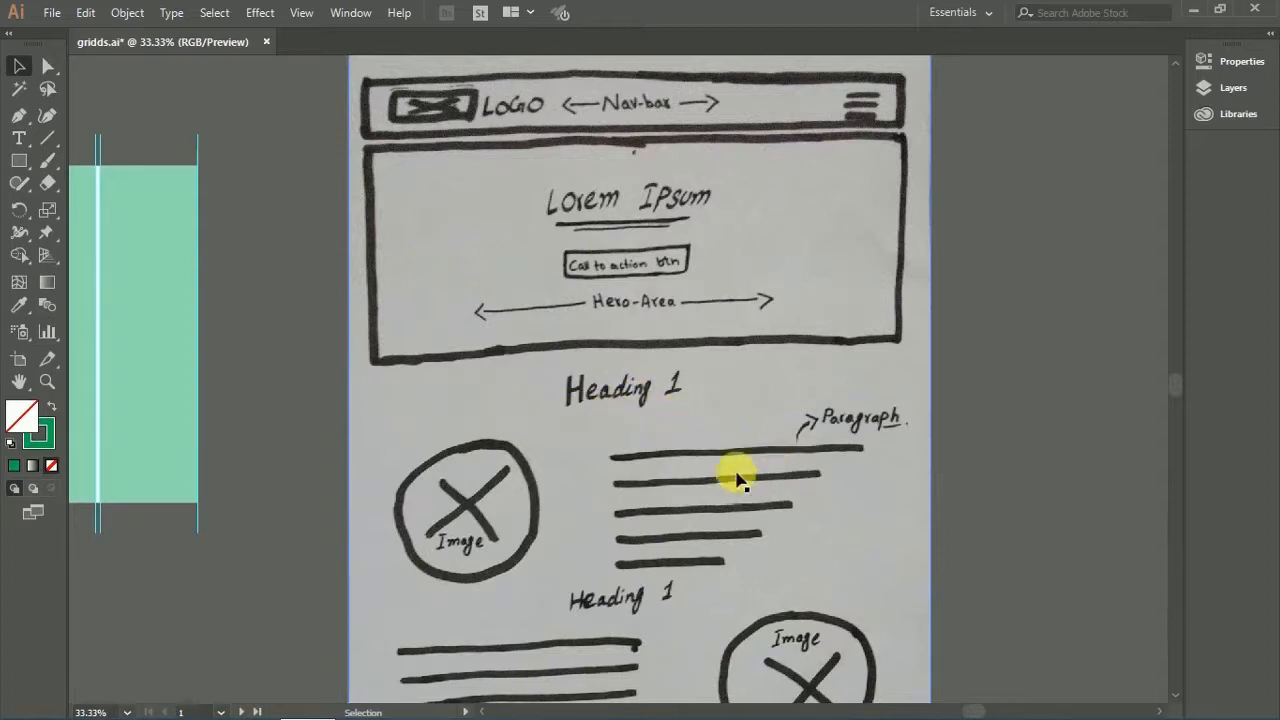
Step: Extend the lower edge of the twelve-column grid's artboard downward to make a much taller page
drag(714, 420, 740, 322)
drag(628, 505, 702, 602)
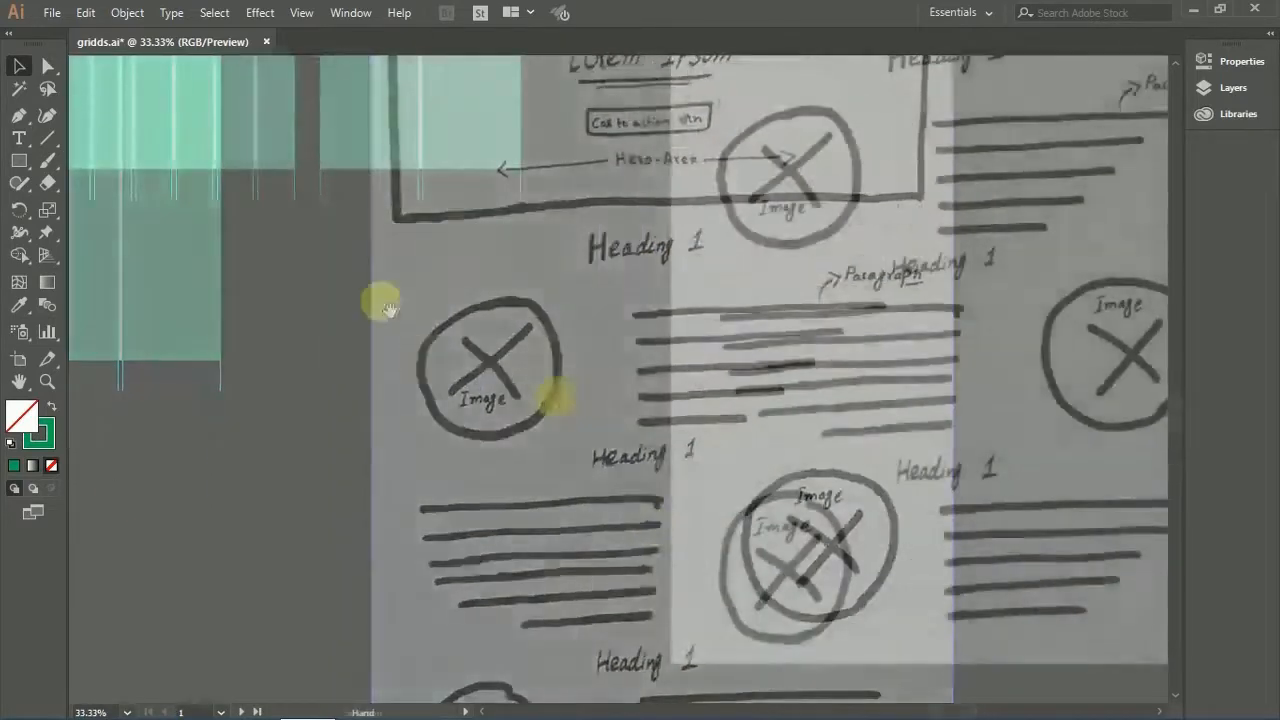
drag(323, 171, 509, 349)
drag(509, 349, 638, 440)
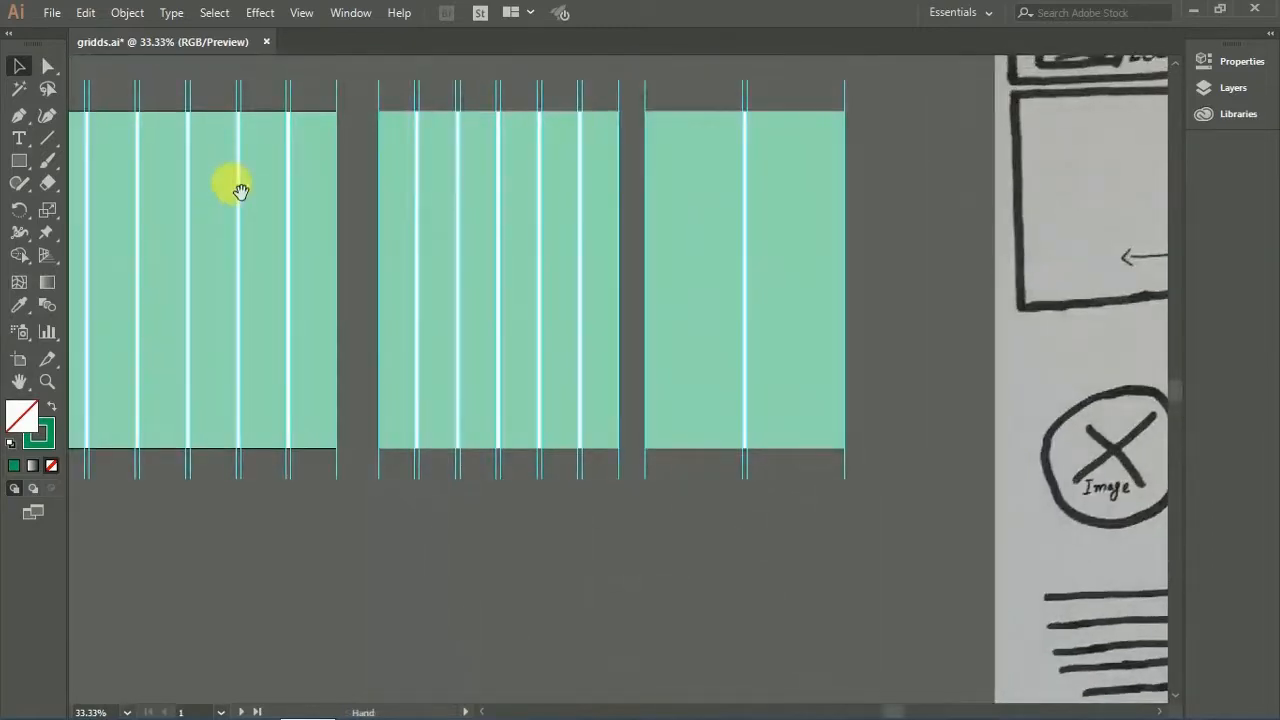
drag(237, 191, 724, 255)
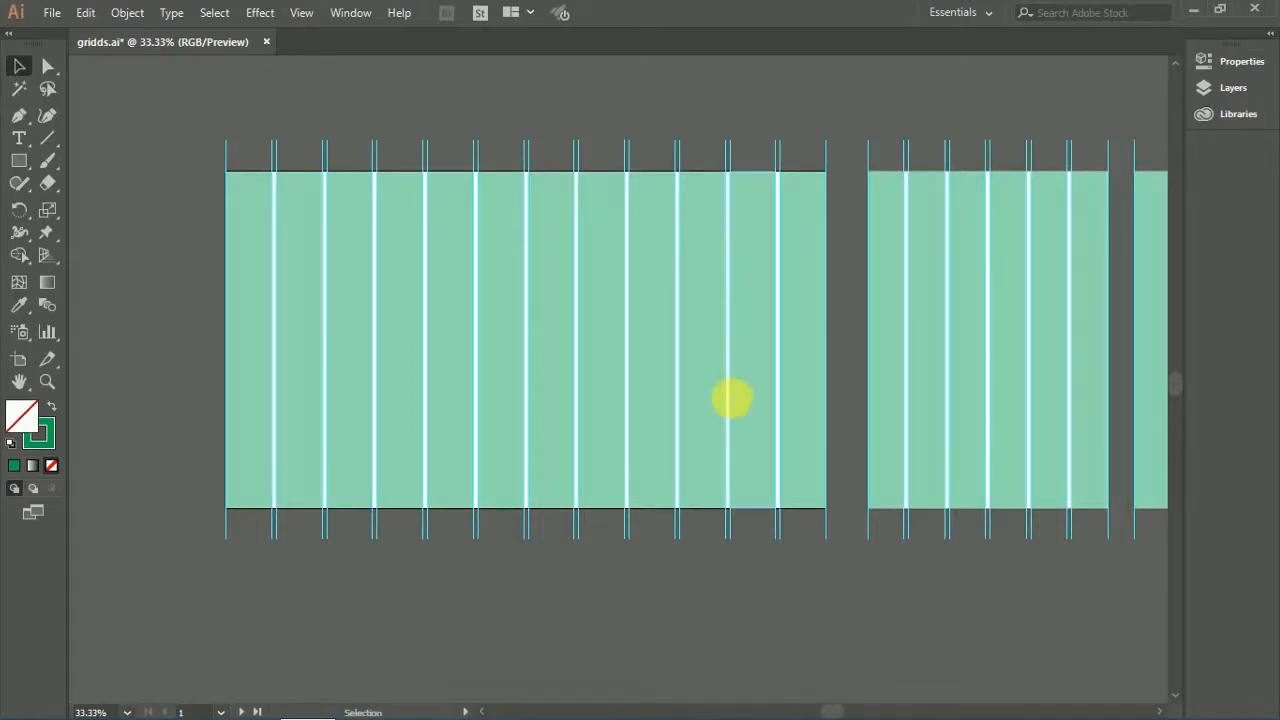
drag(733, 398, 714, 266)
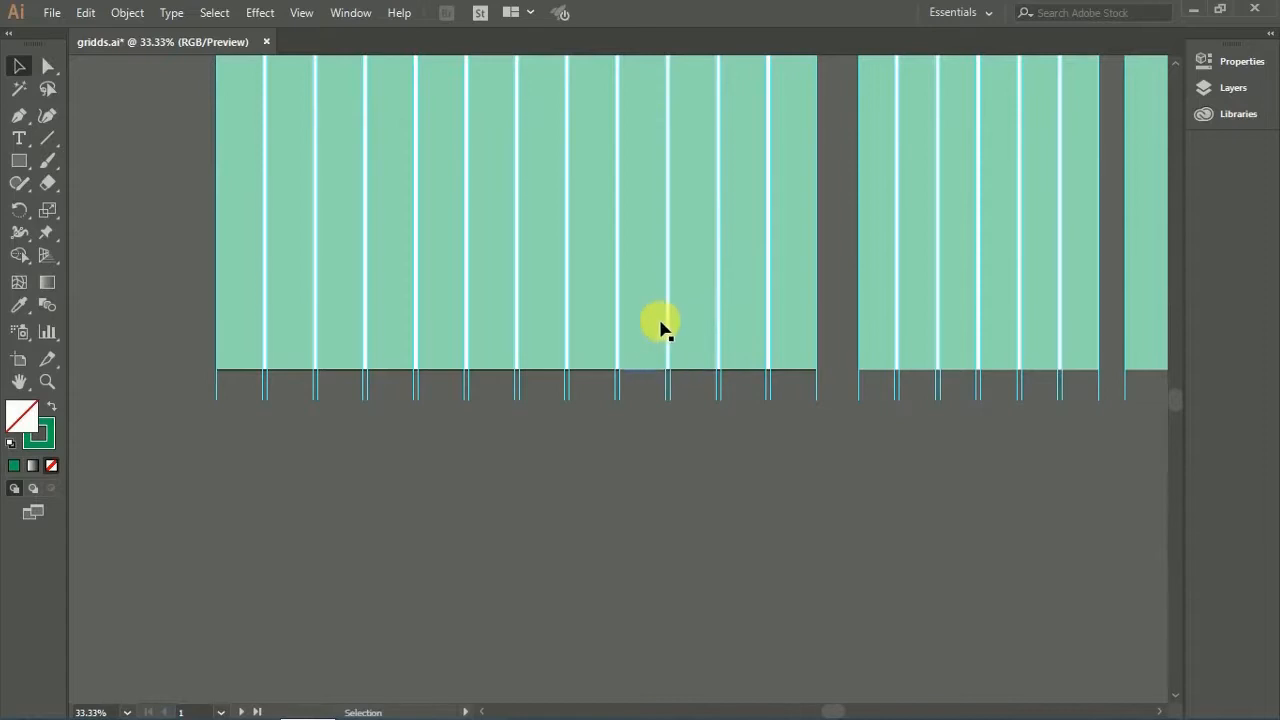
click(30, 364)
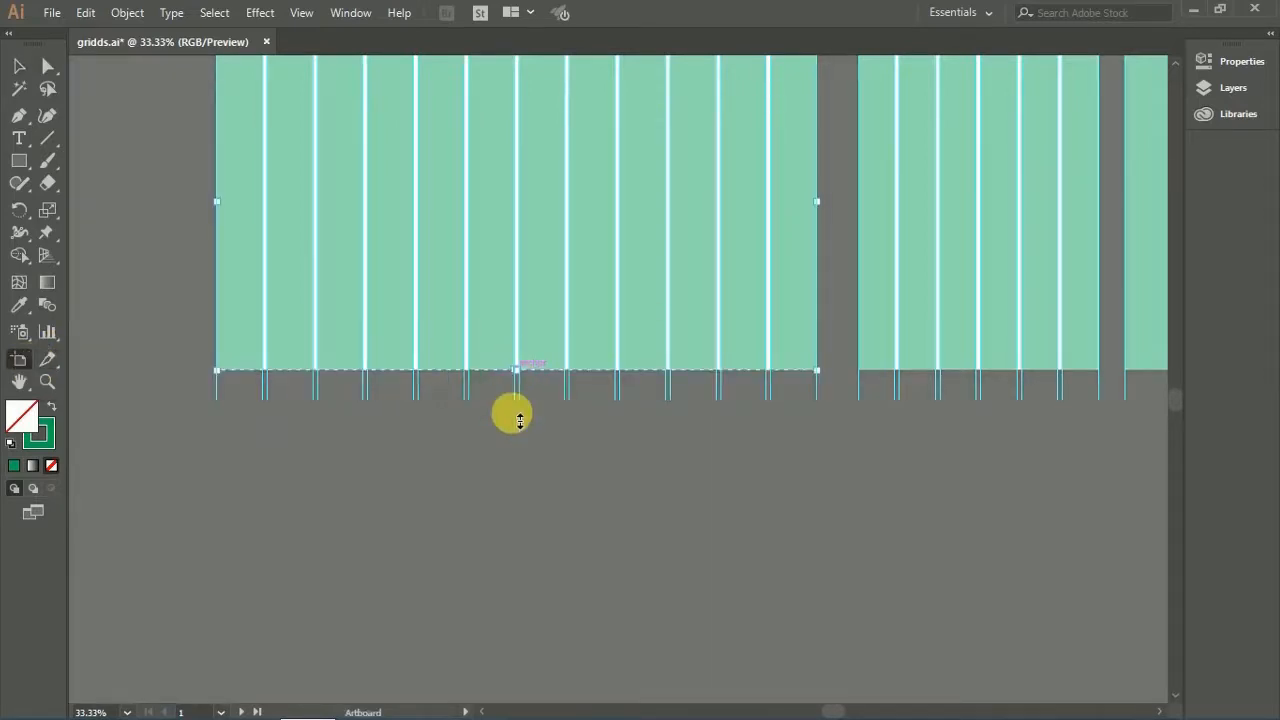
drag(520, 420, 511, 200)
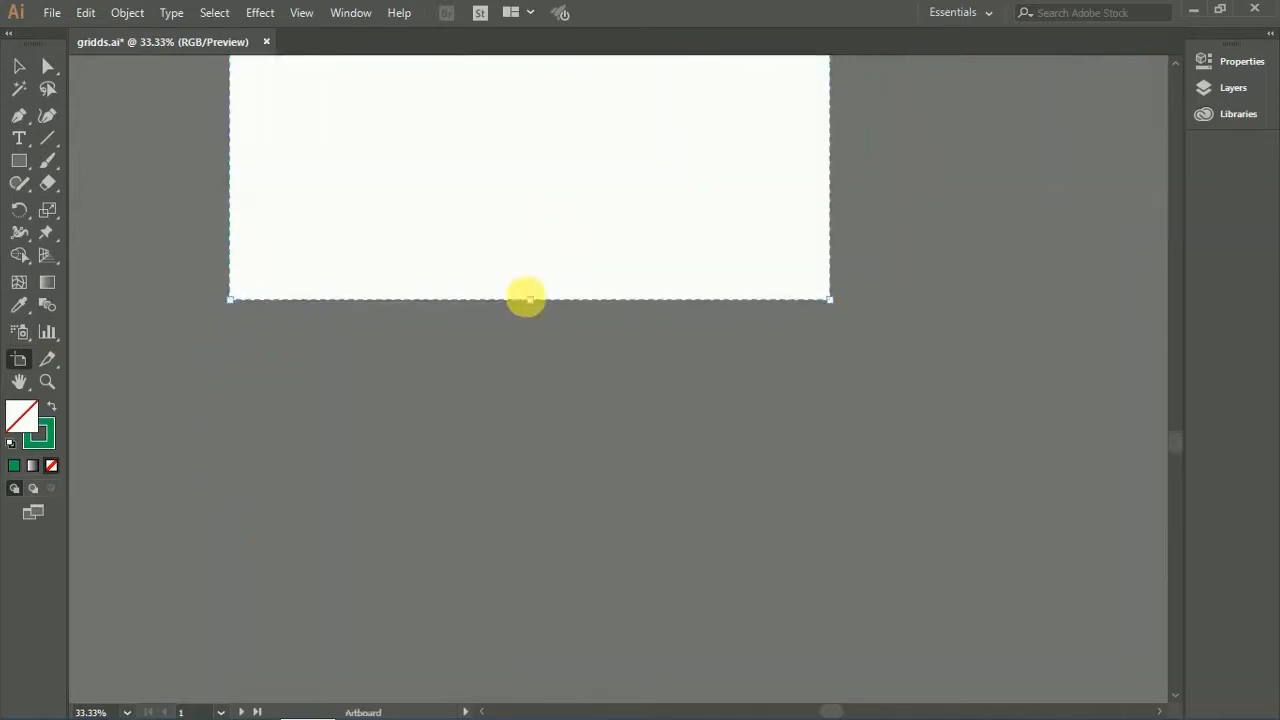
drag(527, 297, 528, 646)
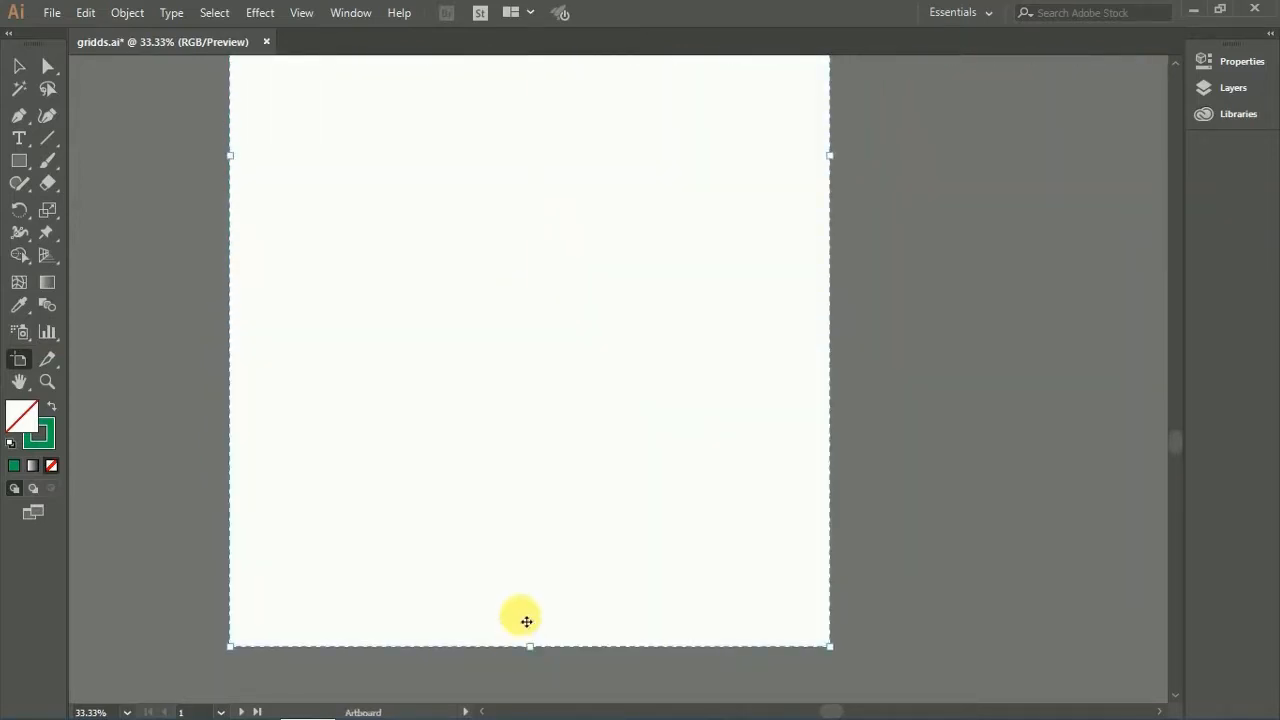
key(space)
drag(551, 209, 563, 521)
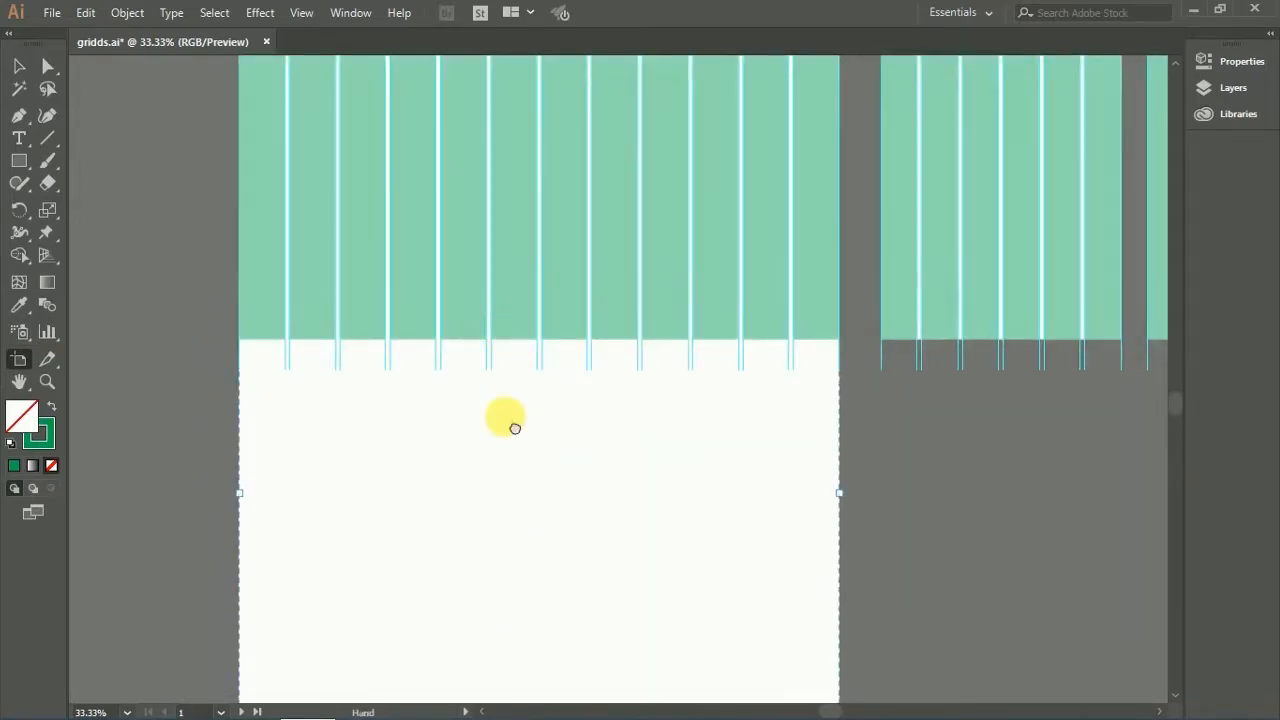
drag(514, 428, 509, 594)
click(20, 68)
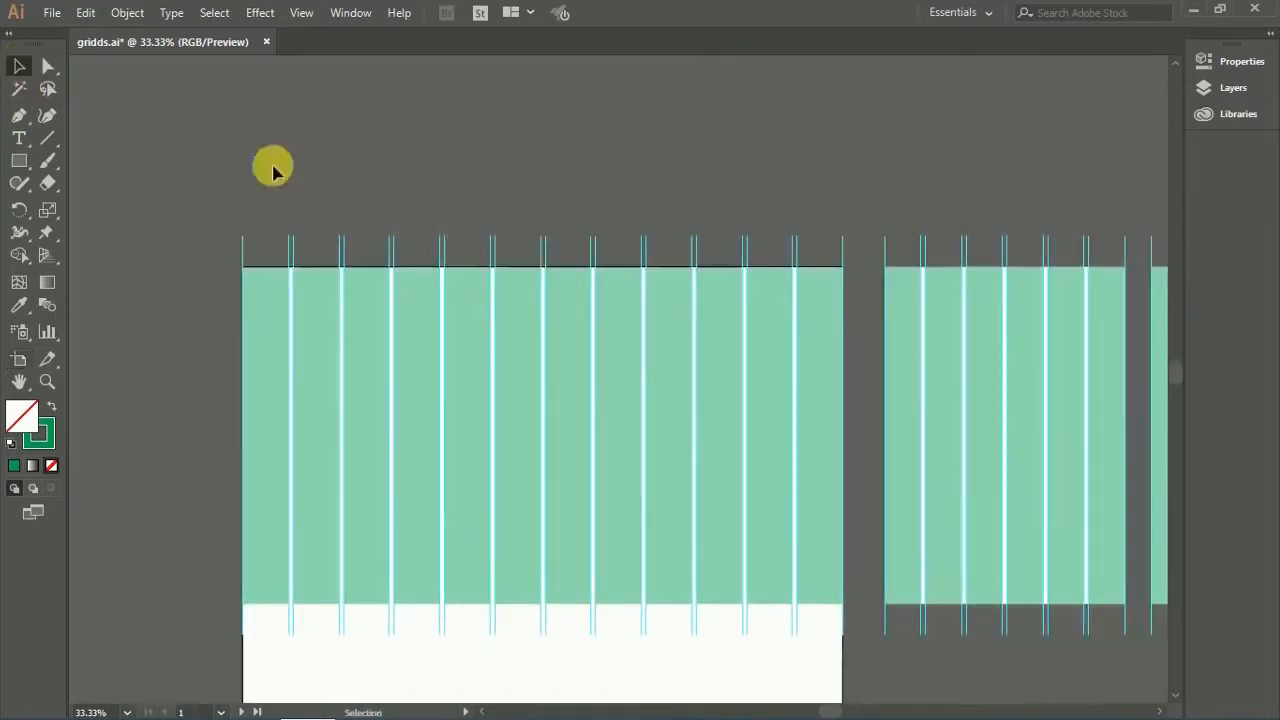
Step: Unlock the guides in the document
key(space)
drag(391, 257, 369, 148)
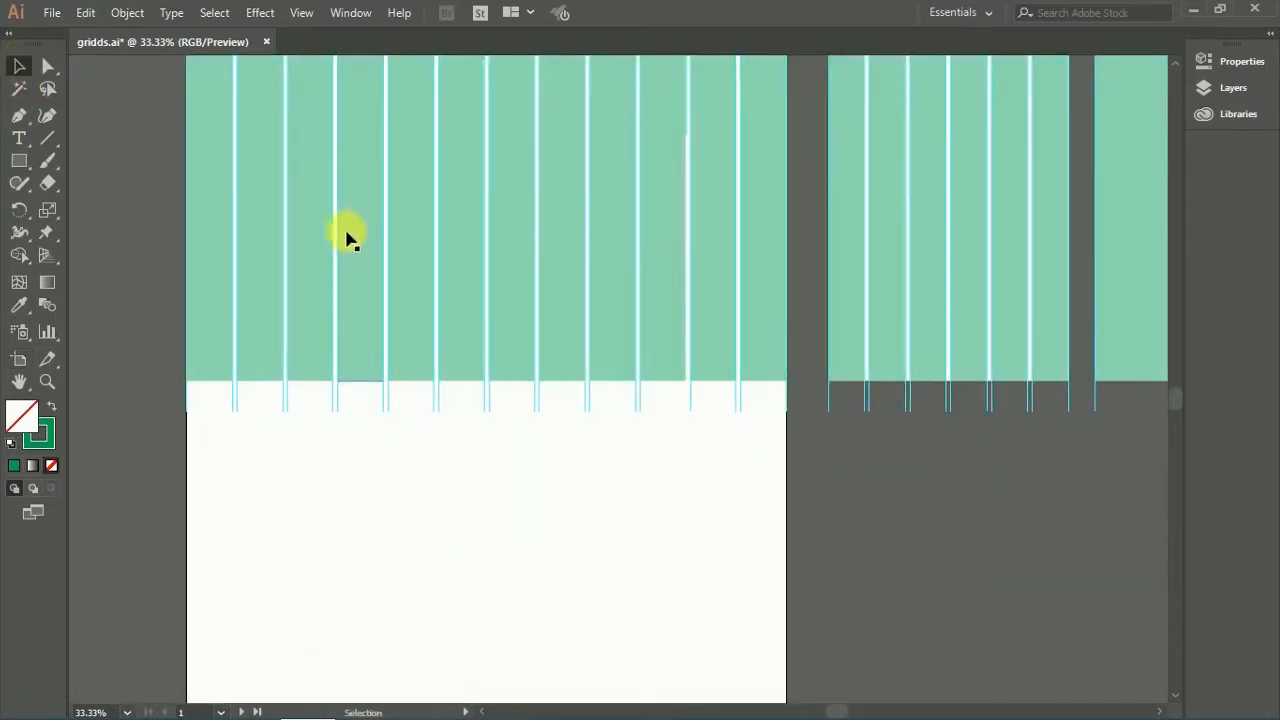
click(316, 12)
mouse_move(447, 578)
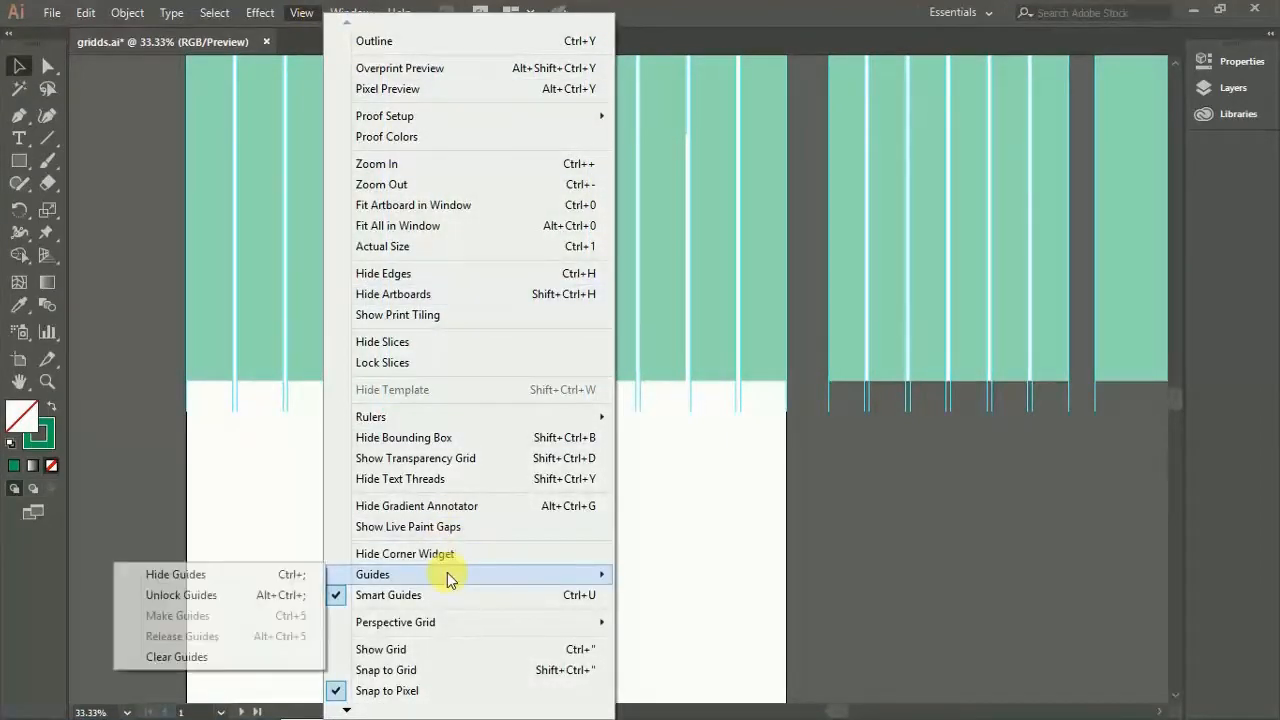
click(224, 596)
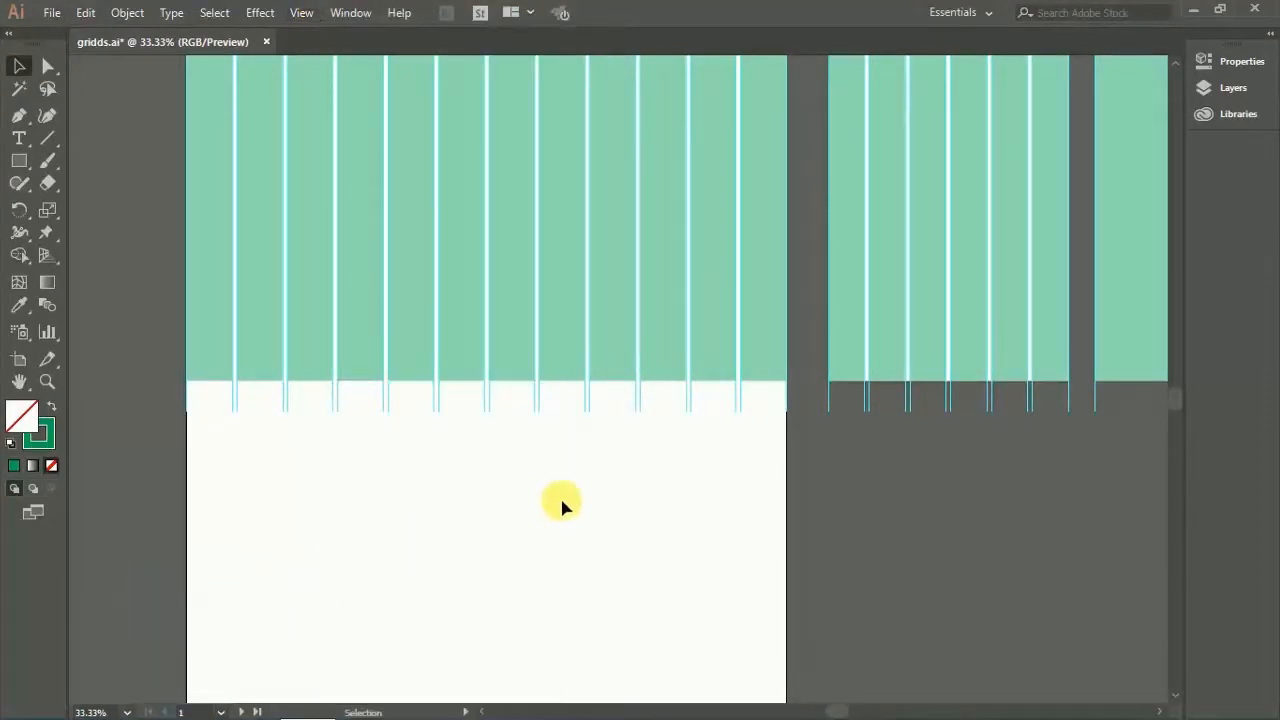
Step: Use Direct Selection to stretch the lower ends of the twelve columns and their guides down toward the extended artboard's lower edge
click(48, 66)
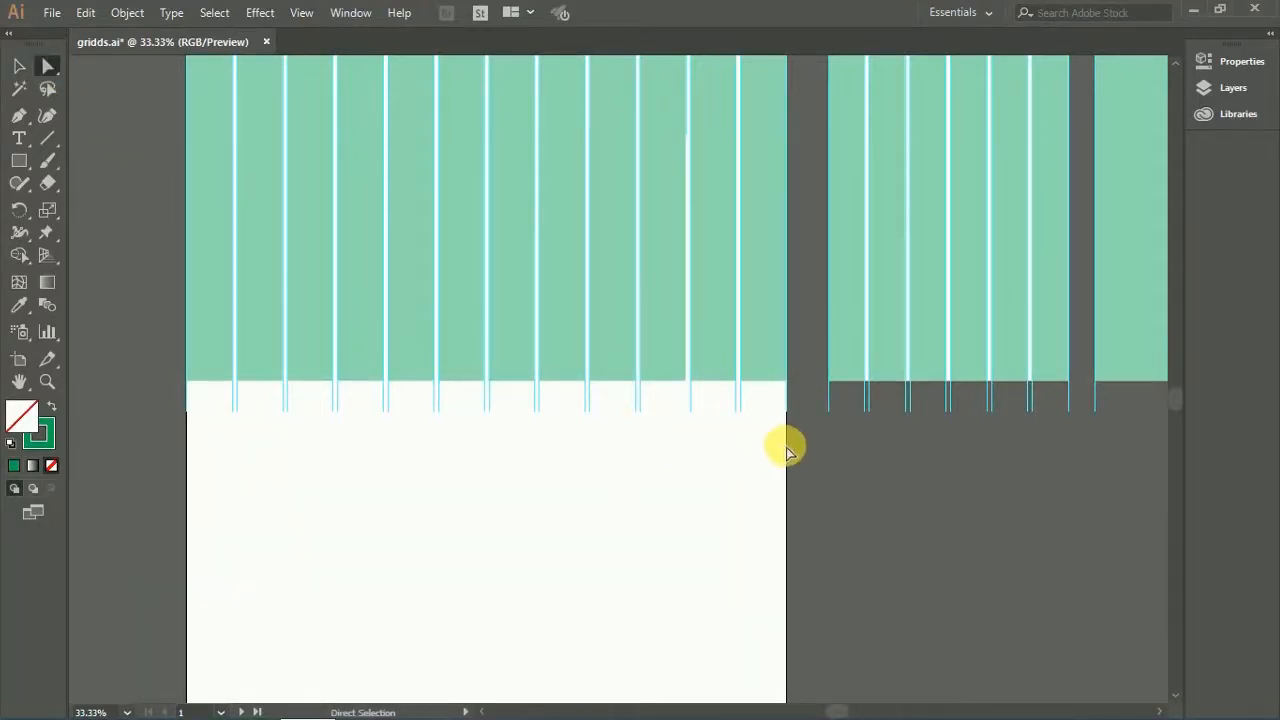
drag(752, 425, 82, 337)
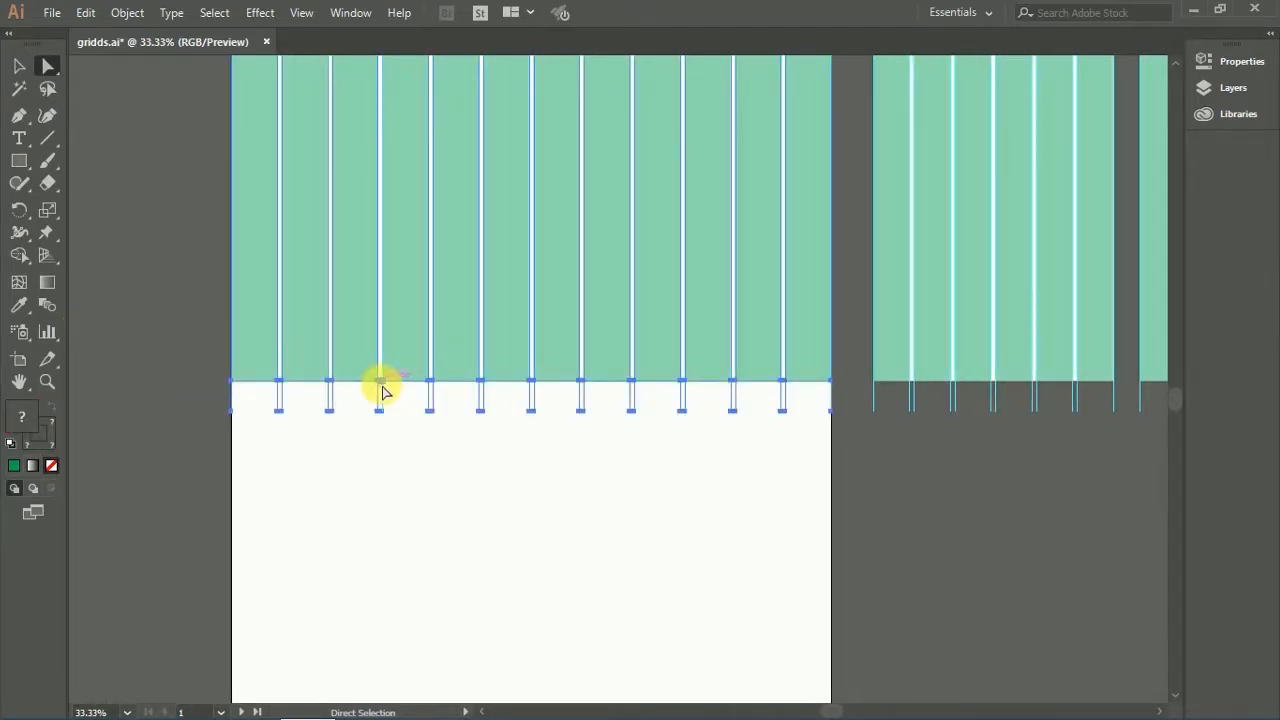
drag(379, 385, 406, 603)
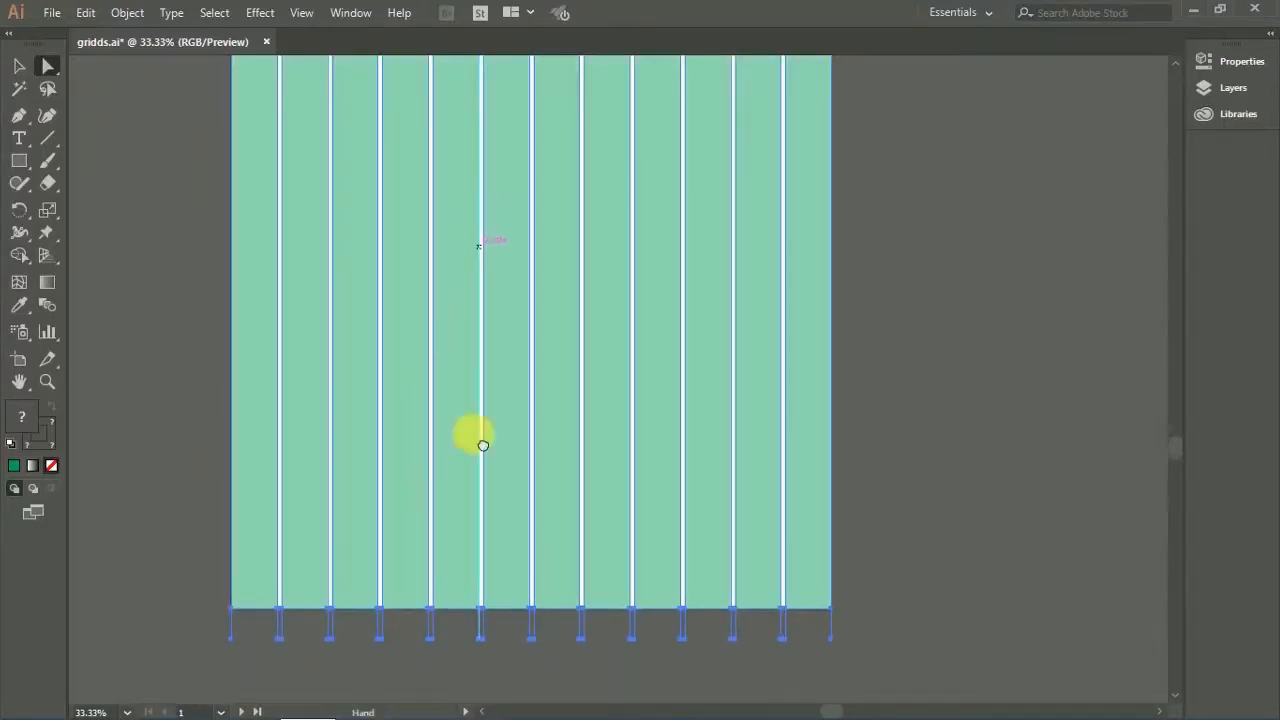
Step: Shorten the twelve-column grid's guides by lowering their upper end points to the artboard's upper edge
scroll(483, 444, up, 10)
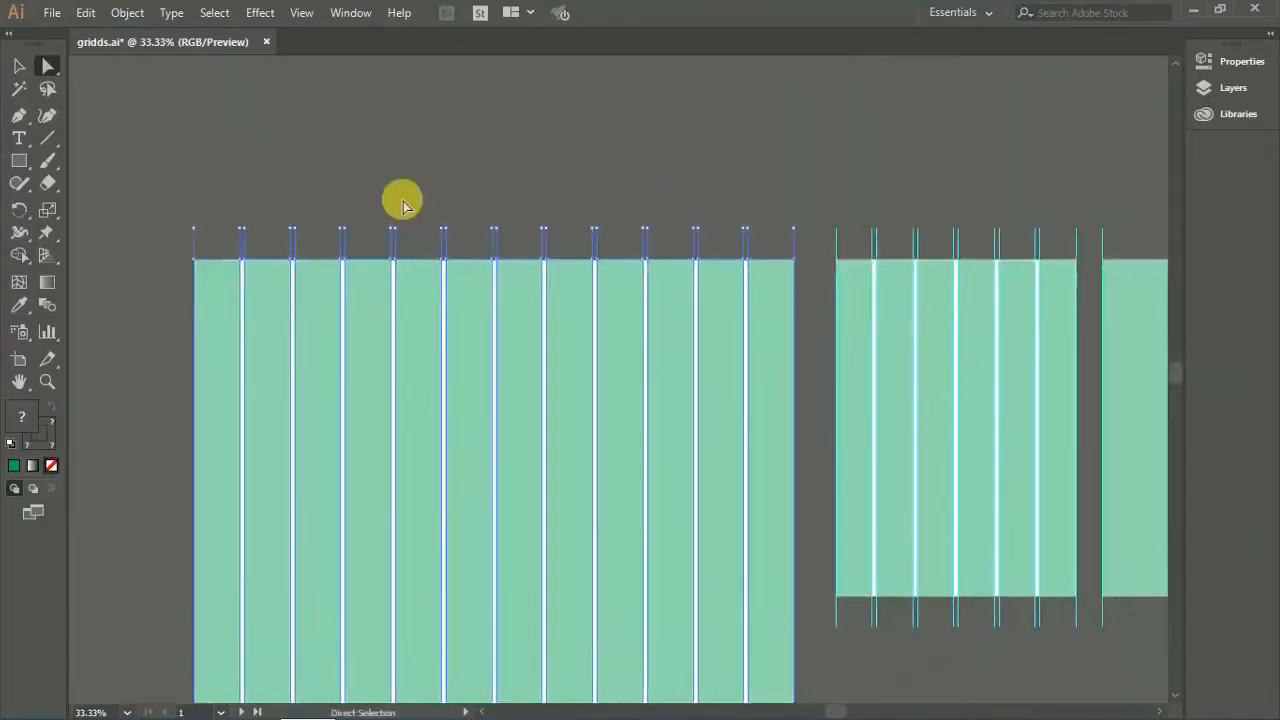
click(313, 188)
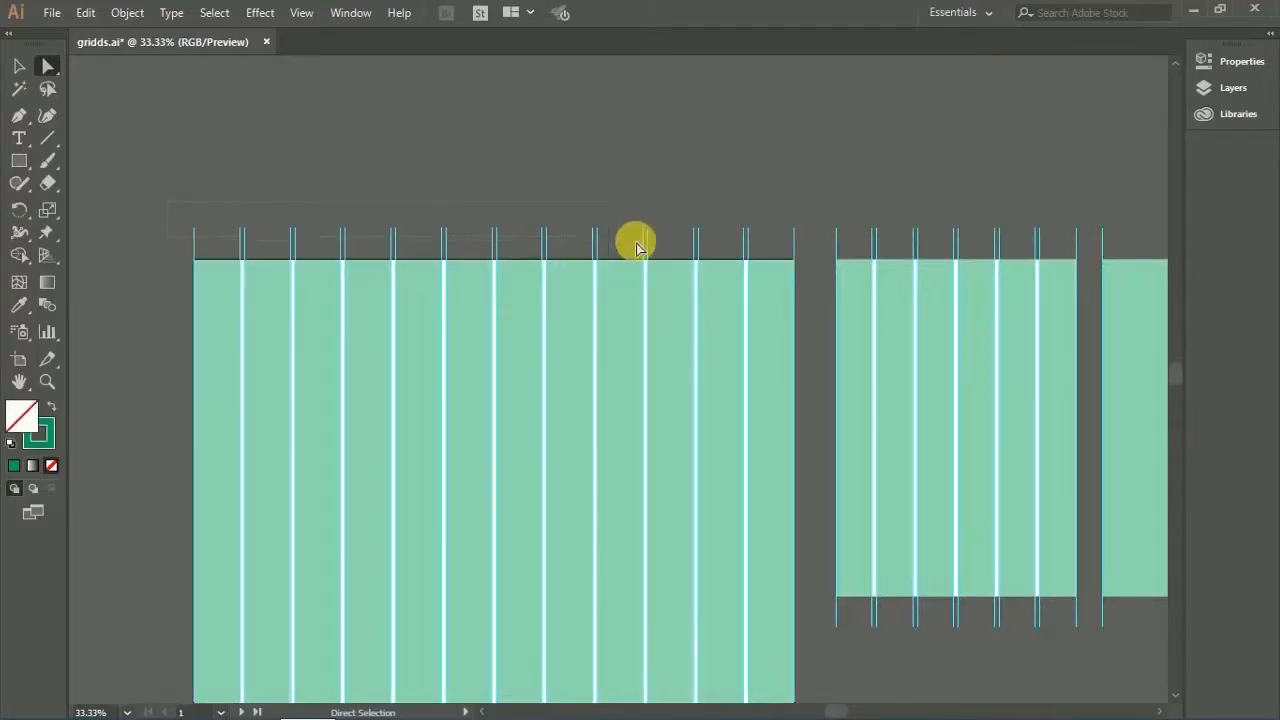
drag(637, 247, 808, 250)
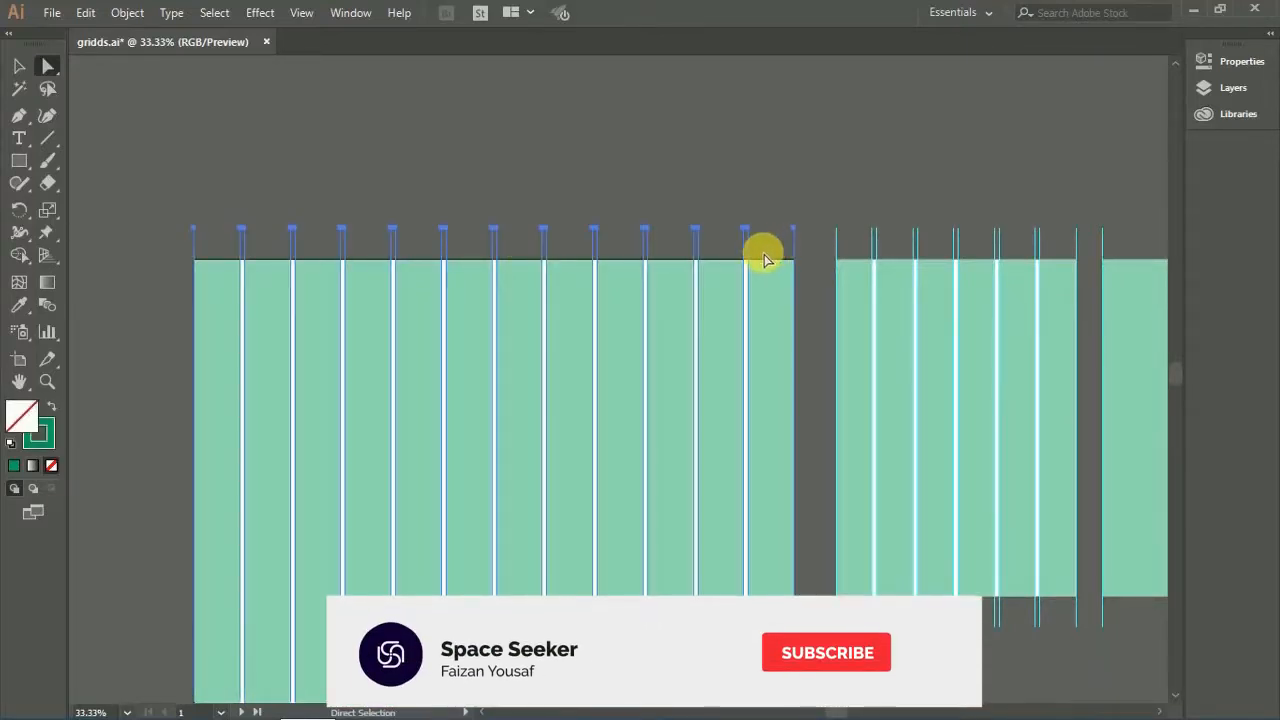
key(shift+Down)
key(shift+Down)
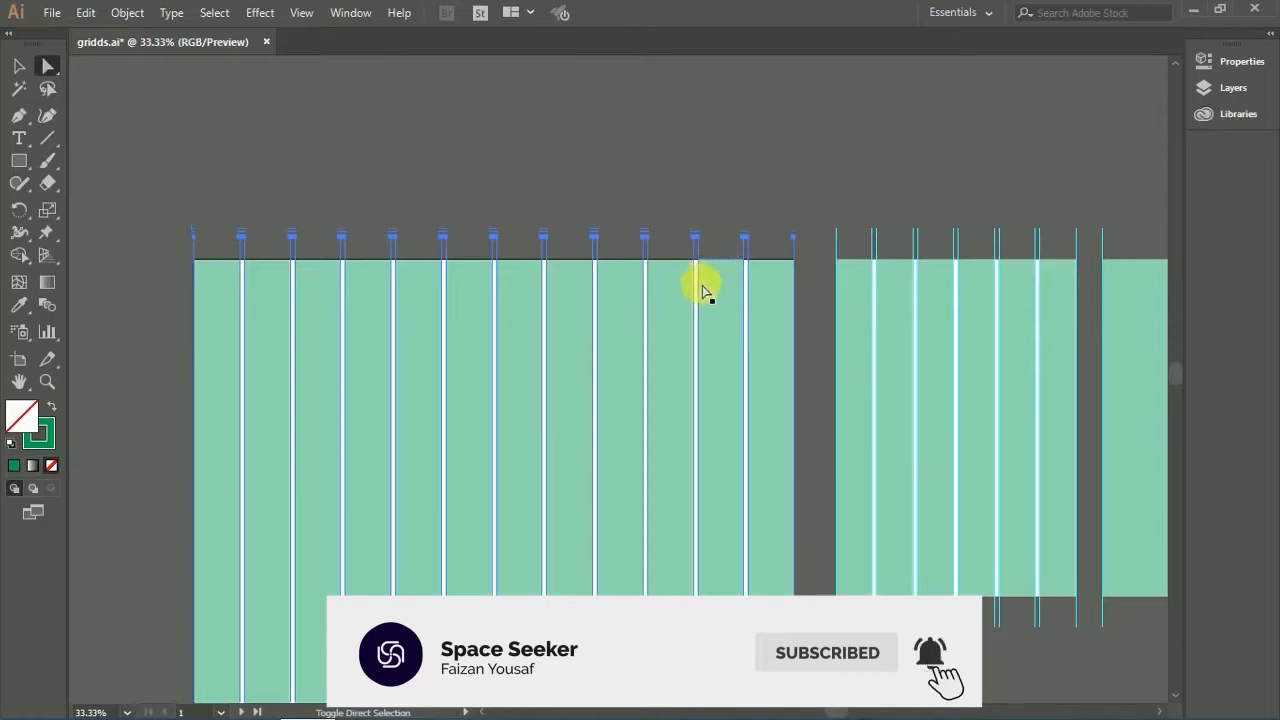
key(shift+Down)
key(shift+Down)
key(shift+Down)
key(shift+Down)
key(shift+Down)
key(shift+Down)
key(shift+Down)
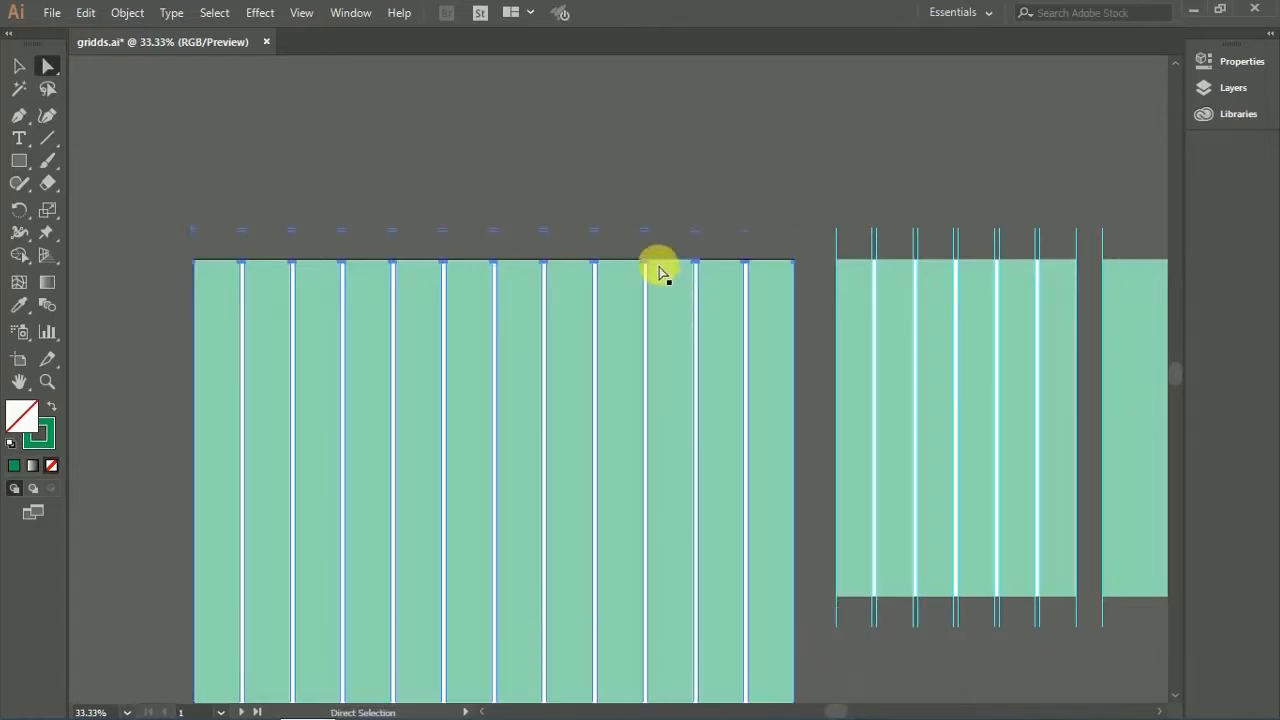
mouse_move(650, 265)
mouse_down()
mouse_move(652, 245)
mouse_move(648, 266)
mouse_up()
click(566, 218)
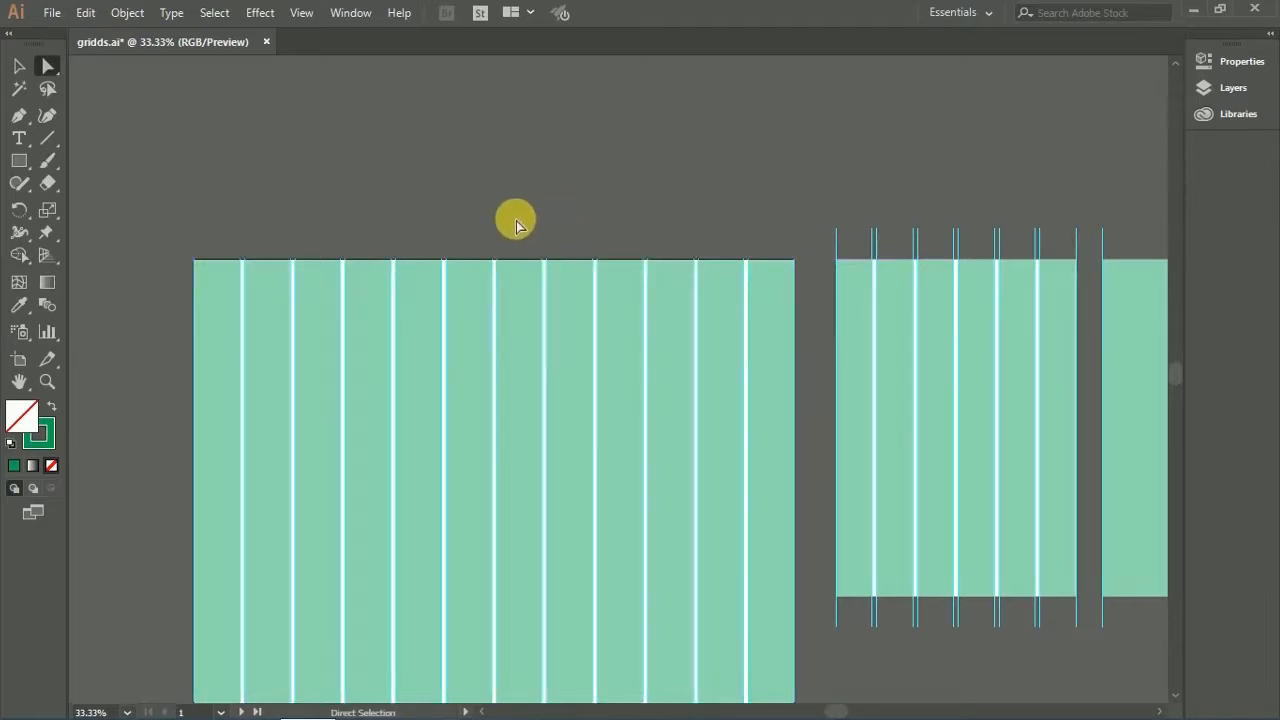
Step: Lock the guides again
key(z)
click(466, 263)
drag(467, 340, 489, 103)
scroll(511, 214, down, 2)
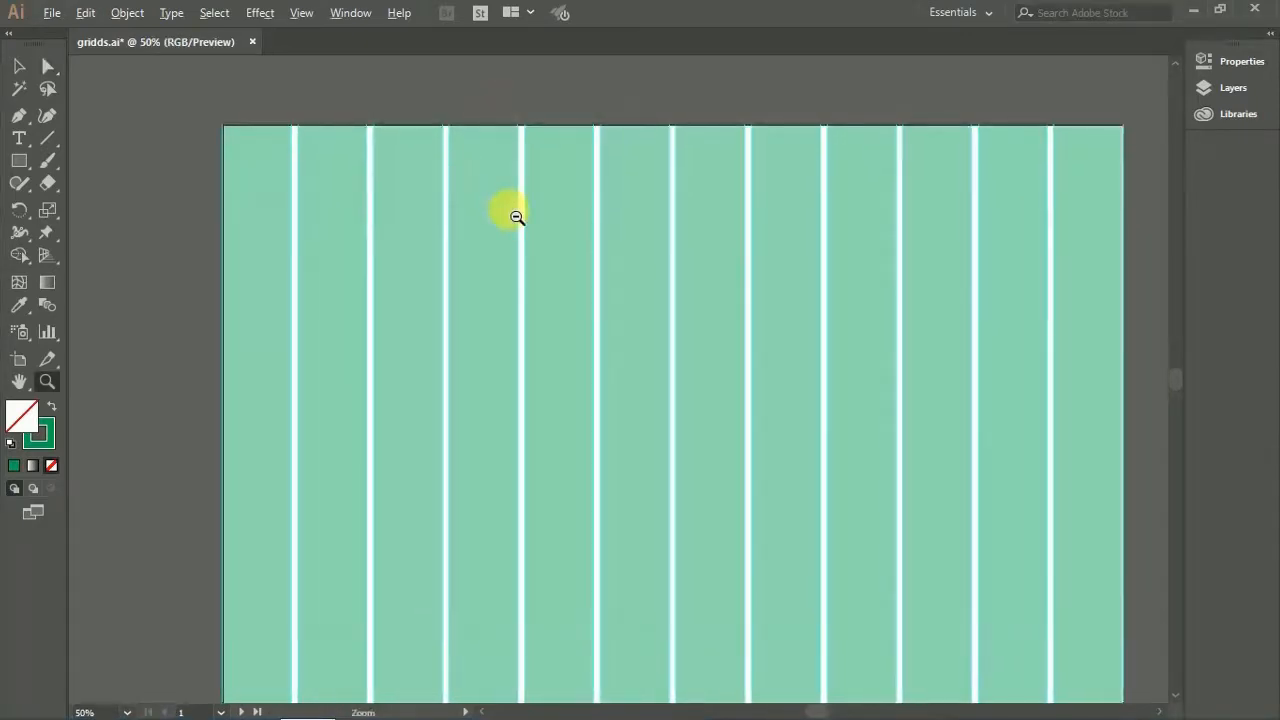
key(ctrl+minus)
drag(690, 360, 543, 206)
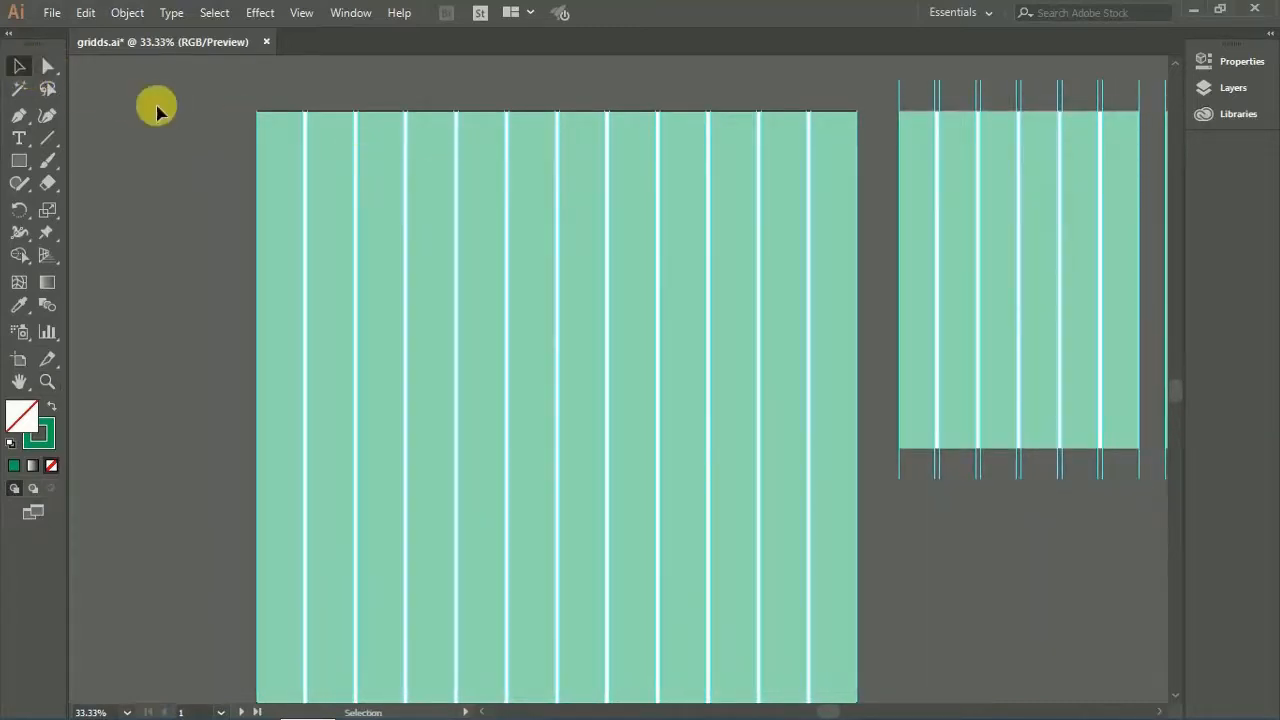
click(305, 14)
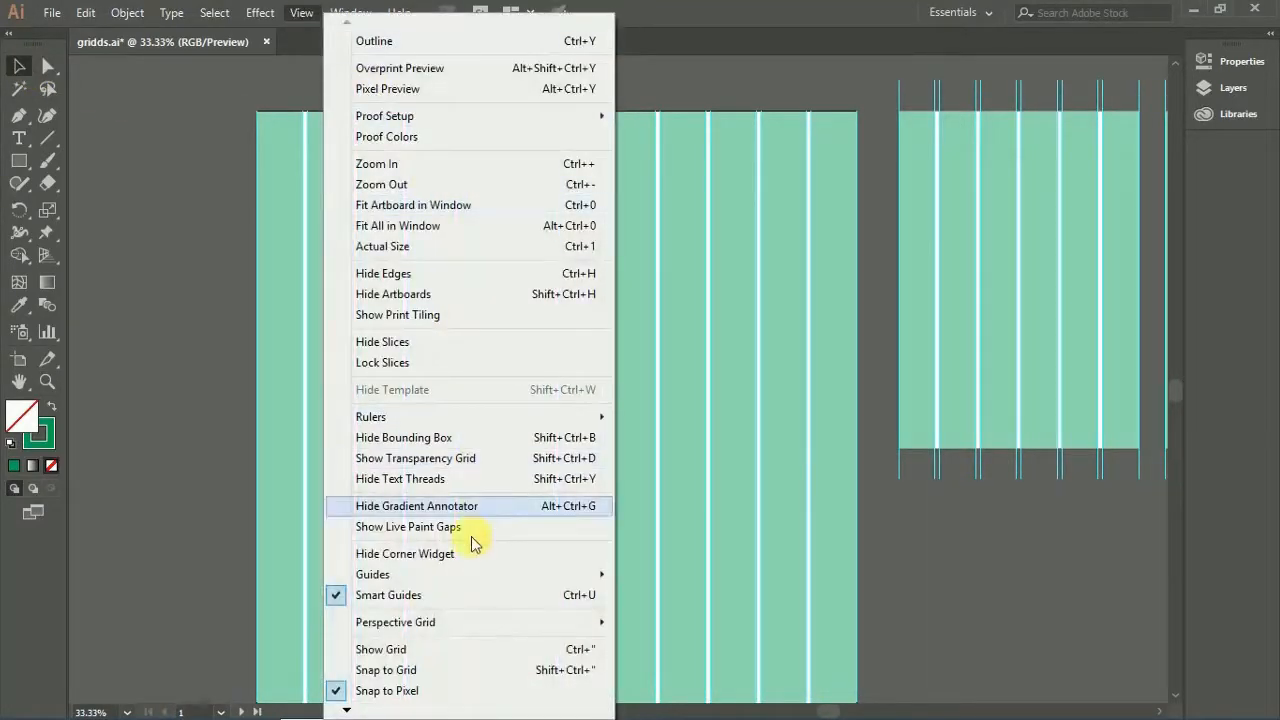
mouse_move(471, 574)
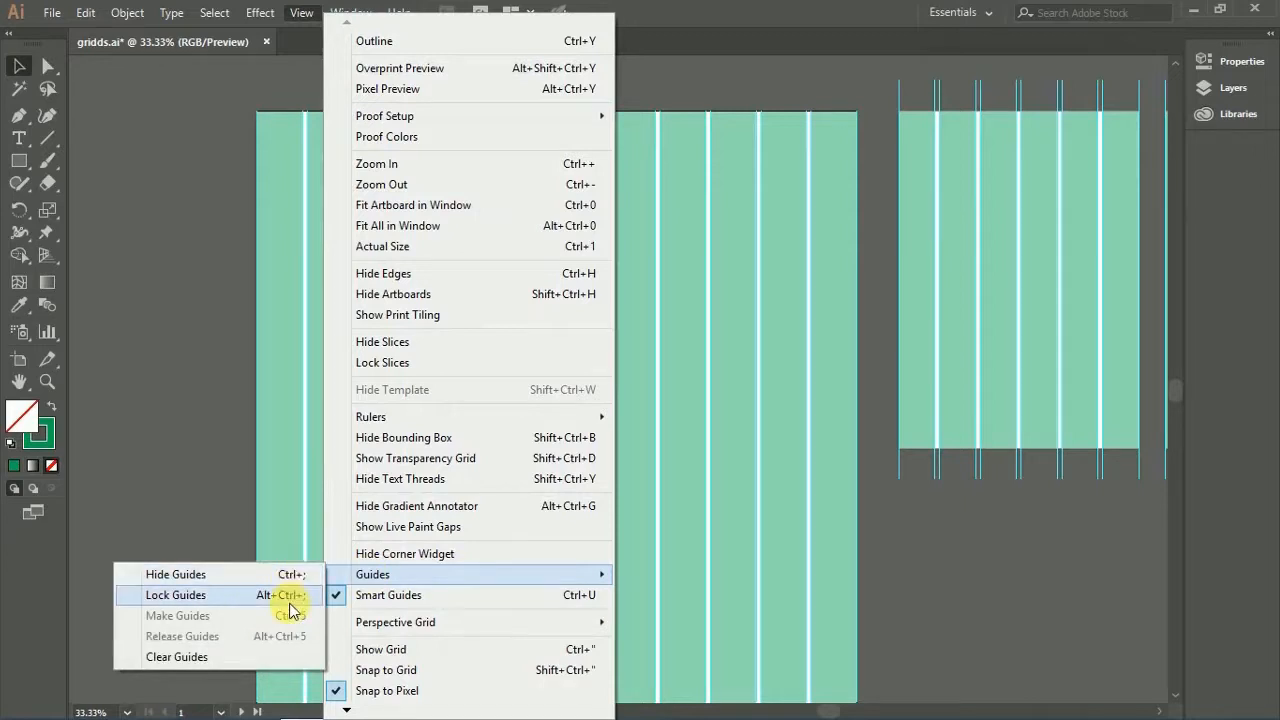
click(292, 595)
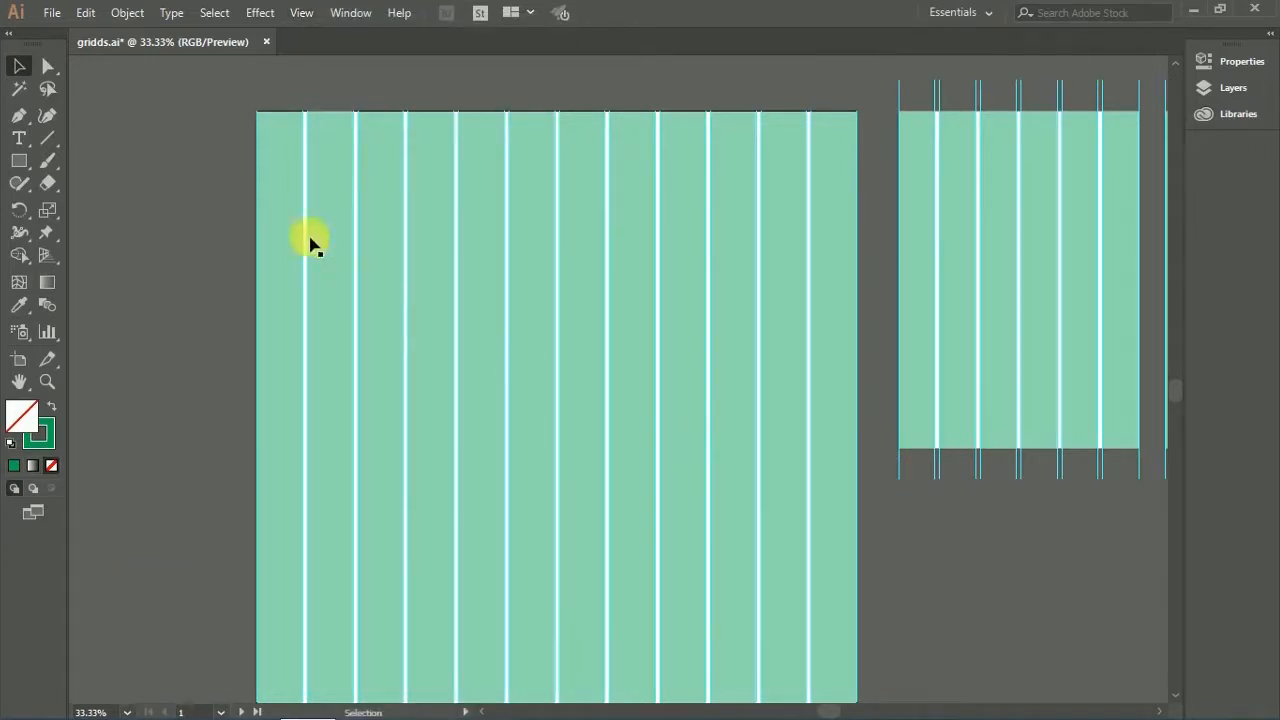
Step: Select the green column rectangles of all the grids and cut them
drag(200, 177, 550, 348)
scroll(423, 300, left, 3)
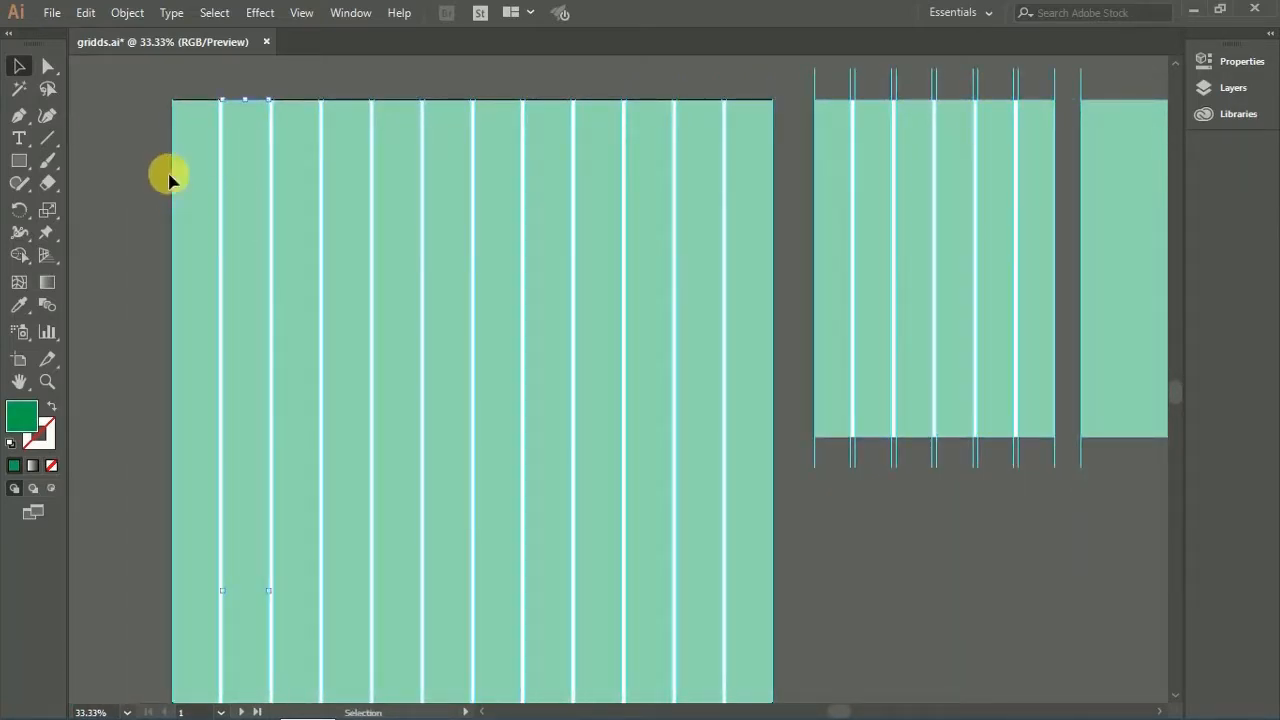
drag(206, 177, 154, 171)
drag(405, 258, 1143, 305)
key(space)
drag(357, 277, 420, 240)
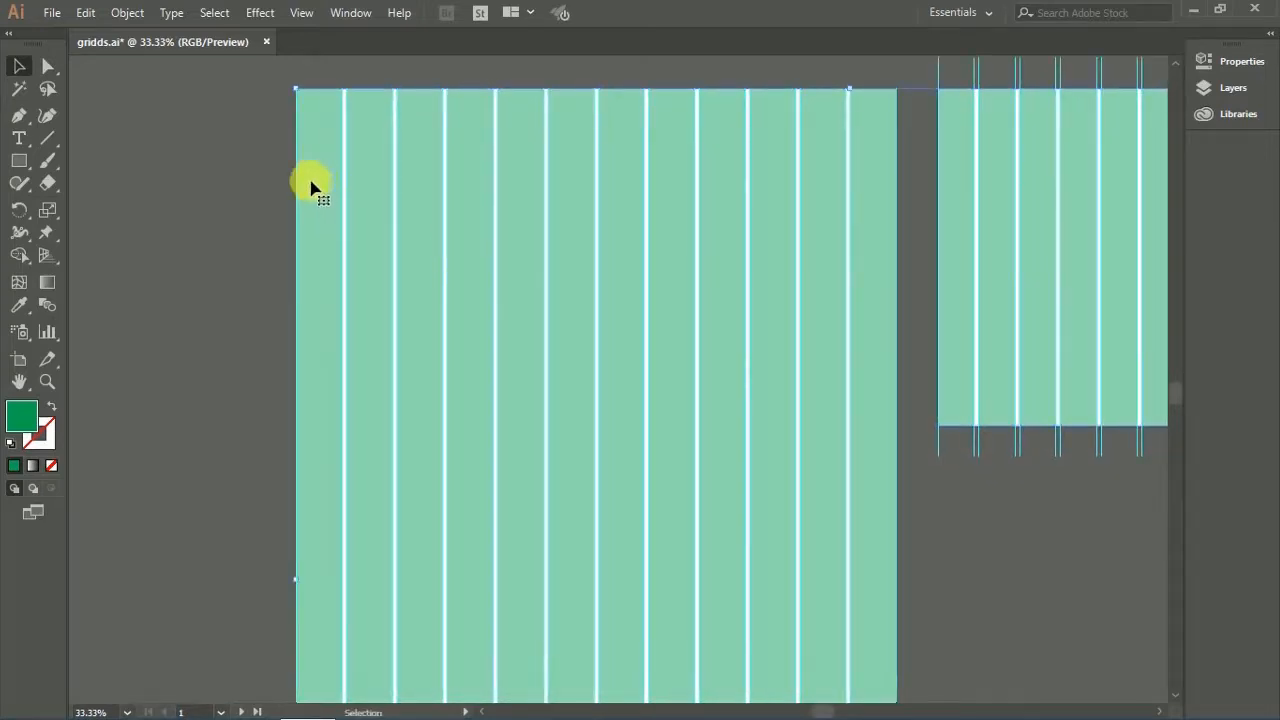
click(127, 13)
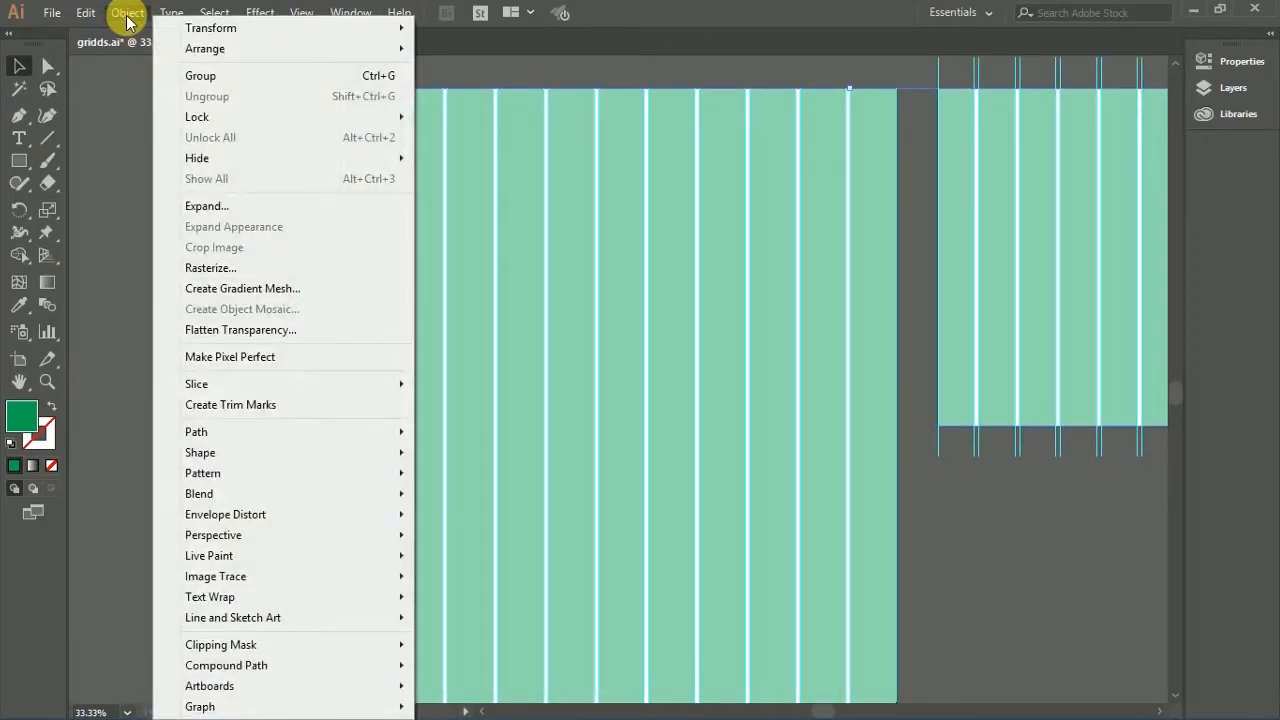
click(100, 79)
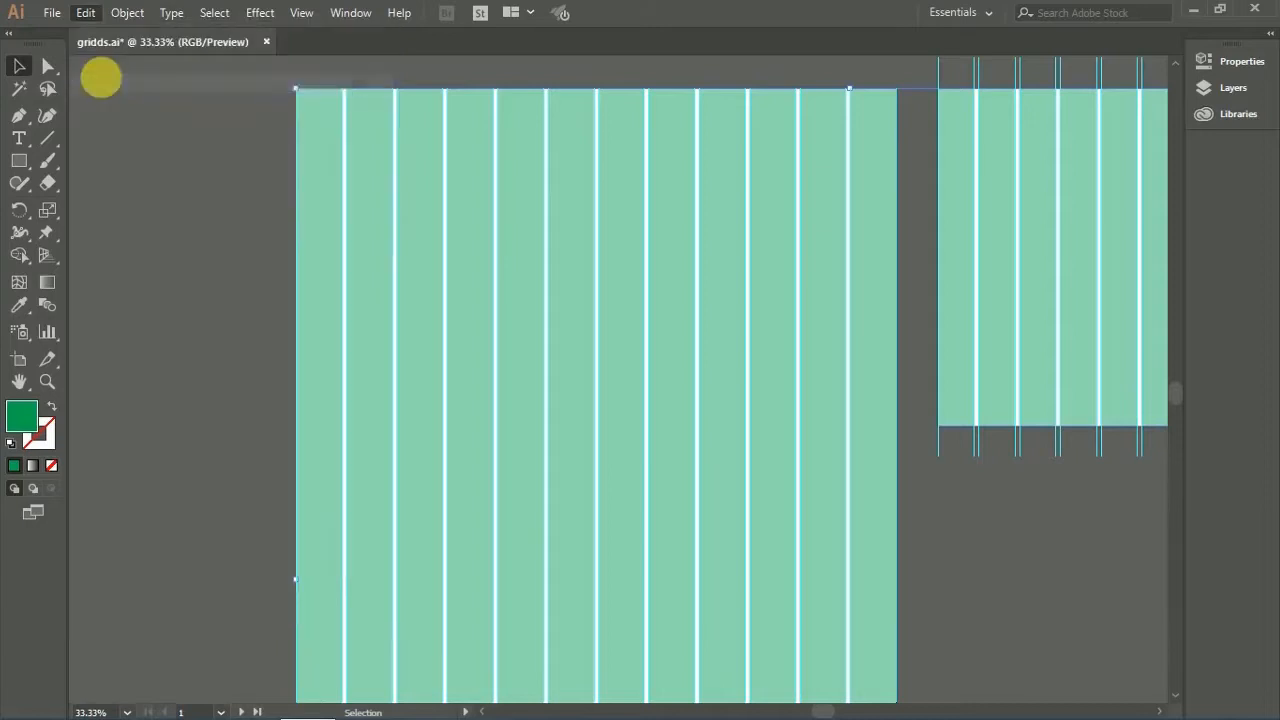
Step: Create a new layer above Layer 1 and paste the cut columns into it with Paste in Front
click(1222, 88)
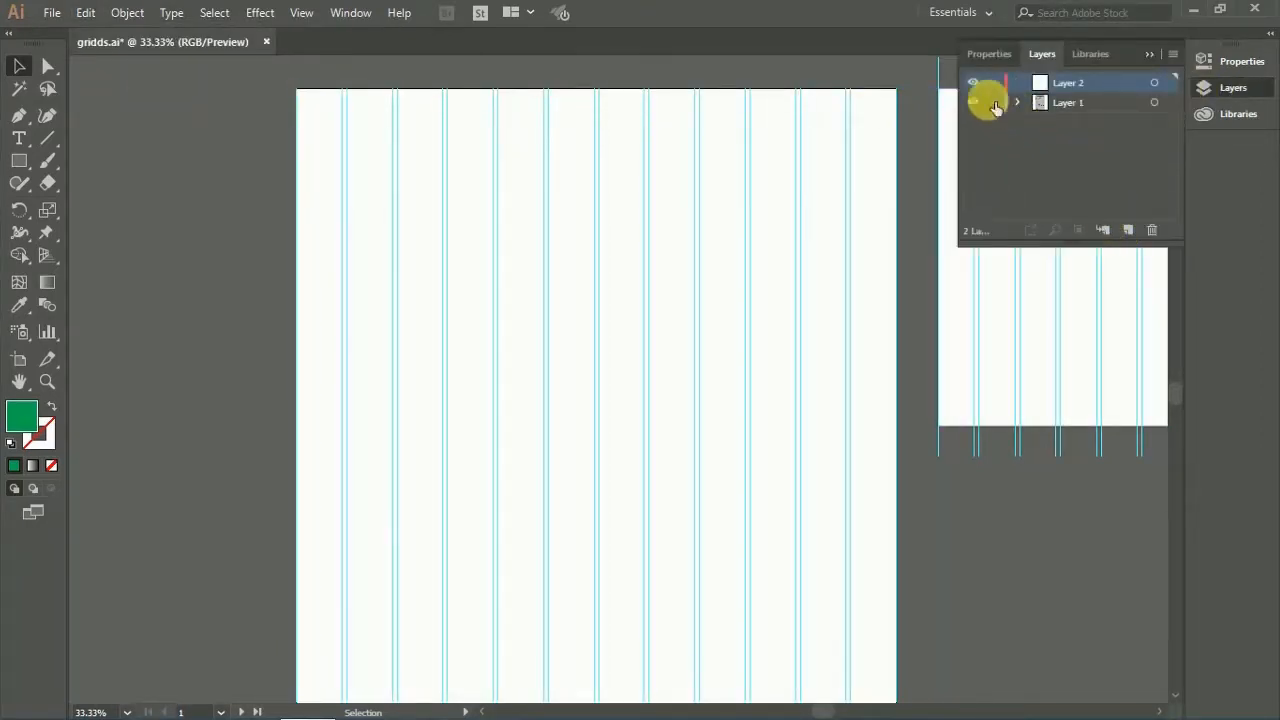
click(87, 13)
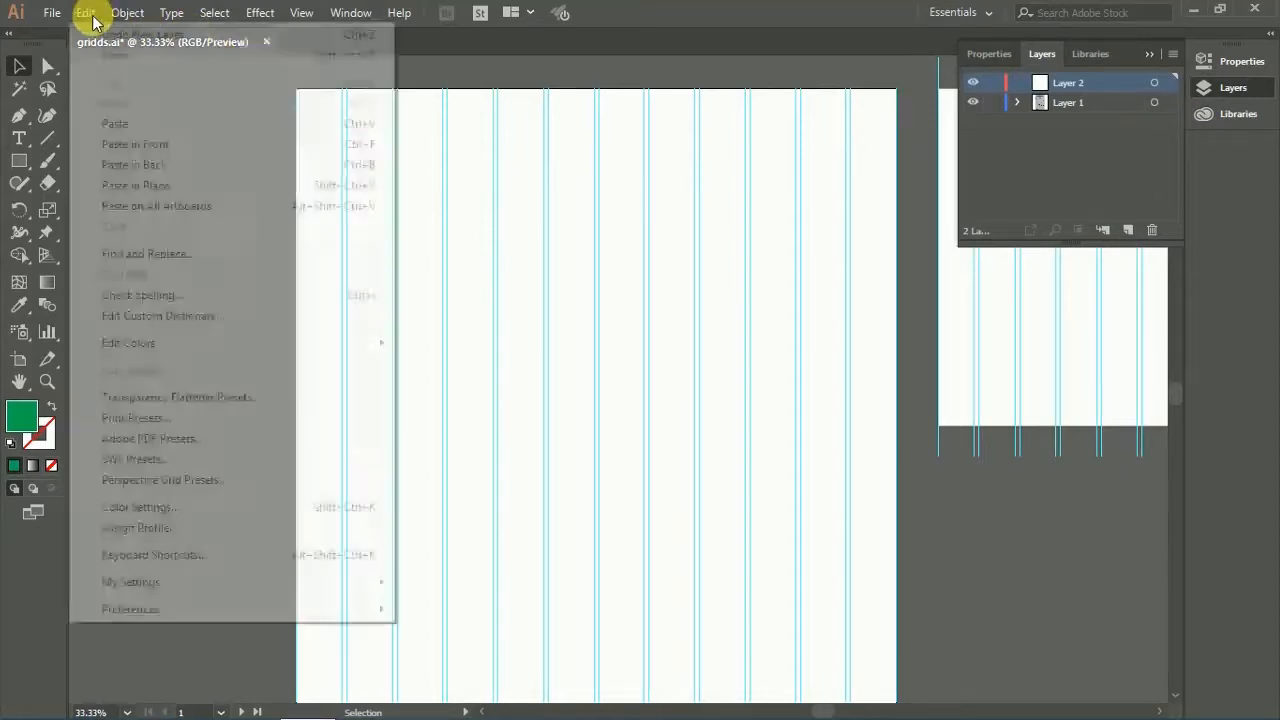
click(143, 150)
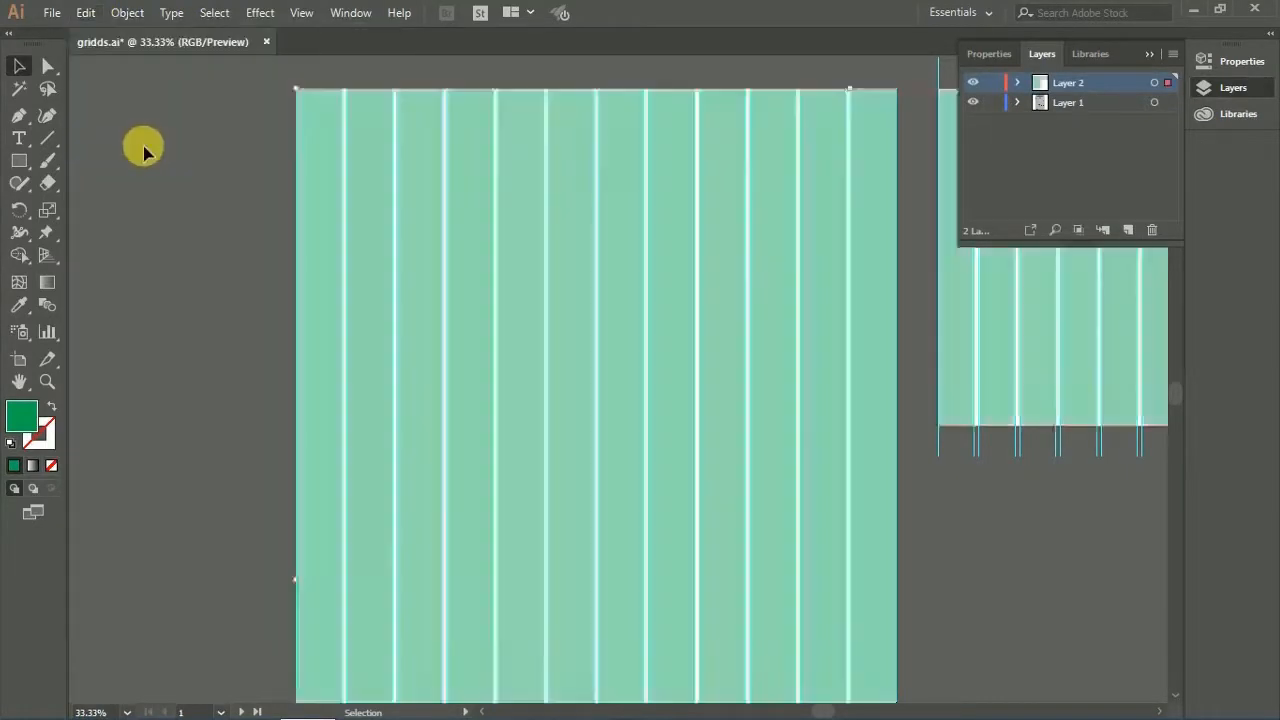
Step: Lock Layer 2 with the grid columns and make Layer 1 the active layer
scroll(571, 194, right, 3)
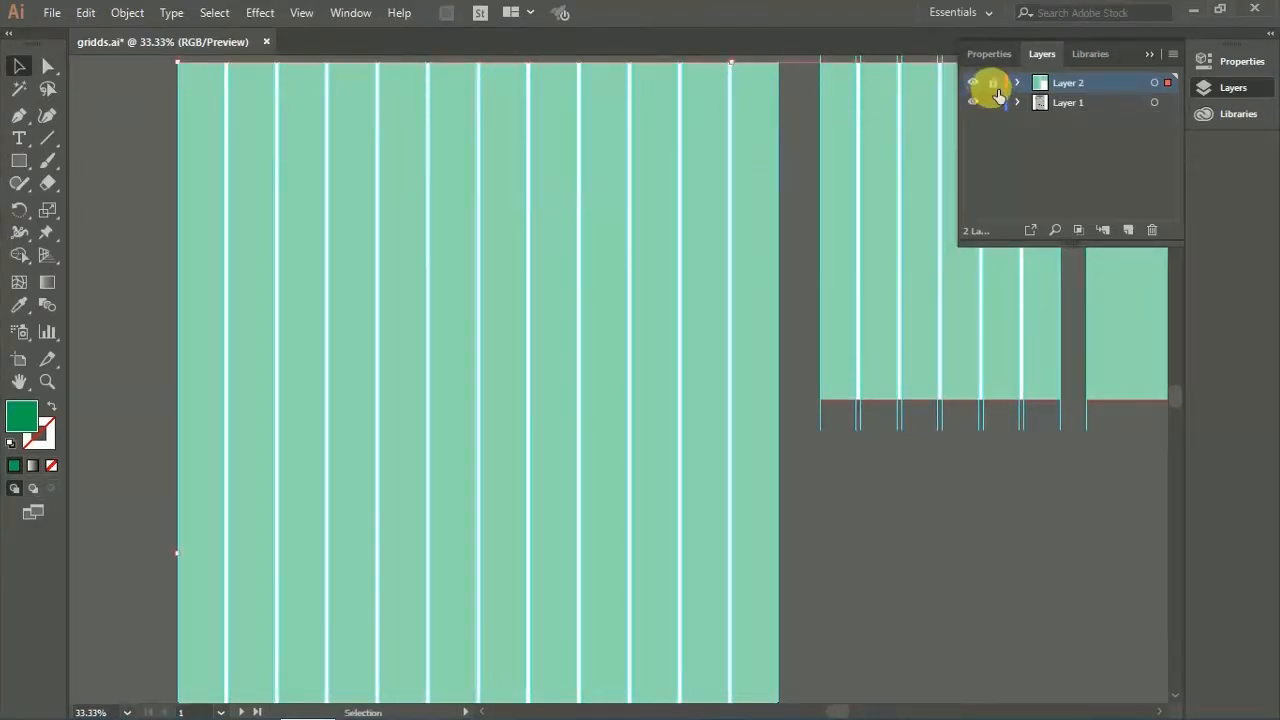
click(993, 83)
click(1049, 101)
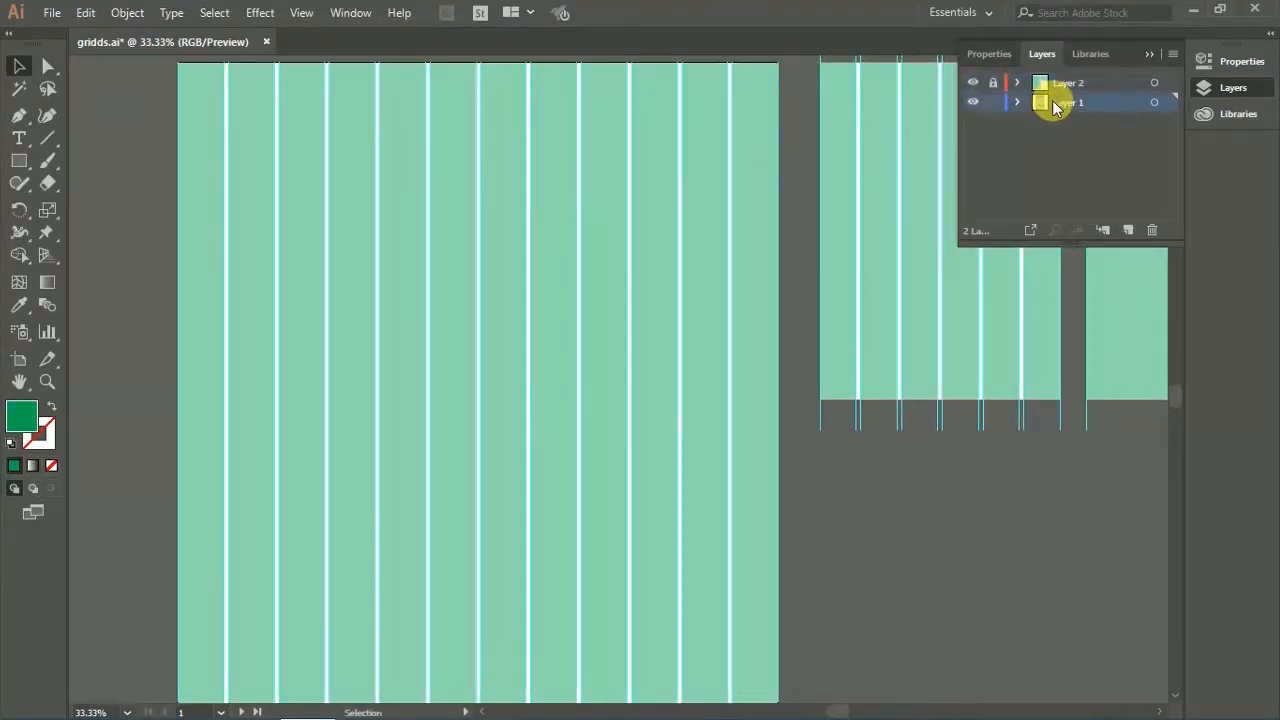
Step: Draw a 1920 px wide header rectangle across all columns at the upper edge of the largest grid's artboard
click(1148, 56)
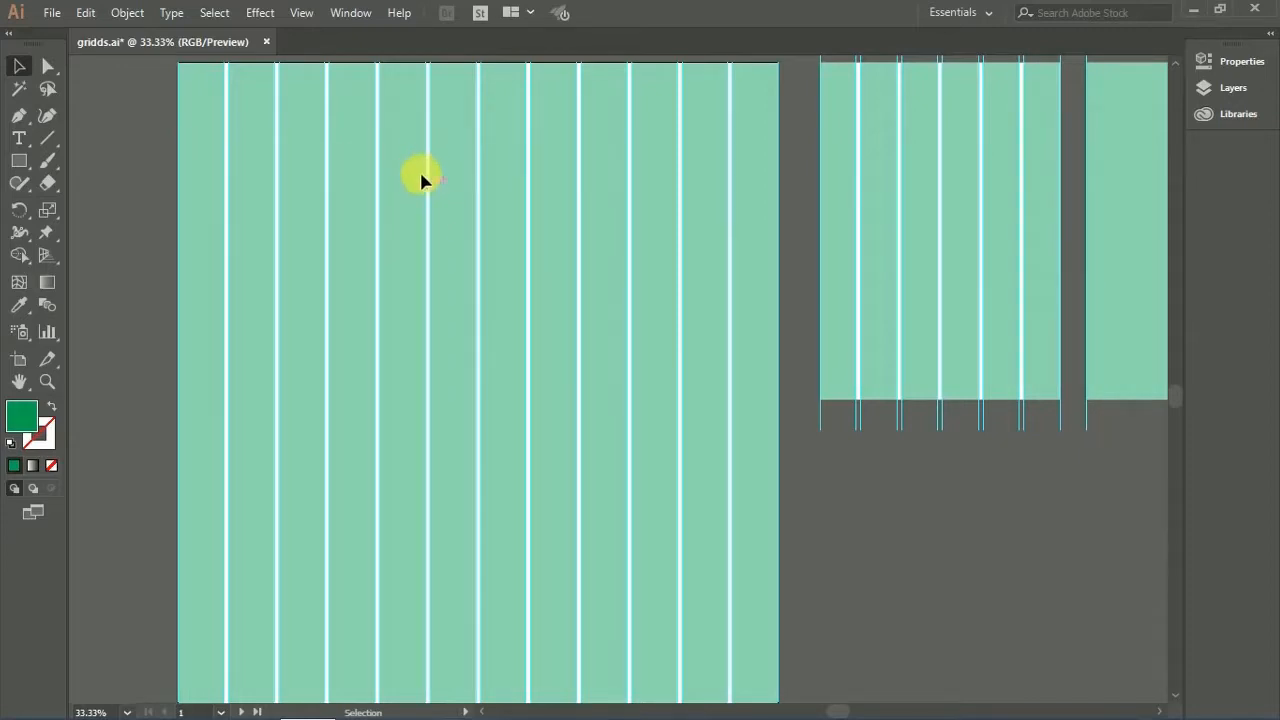
key(space)
drag(429, 181, 493, 216)
click(568, 203)
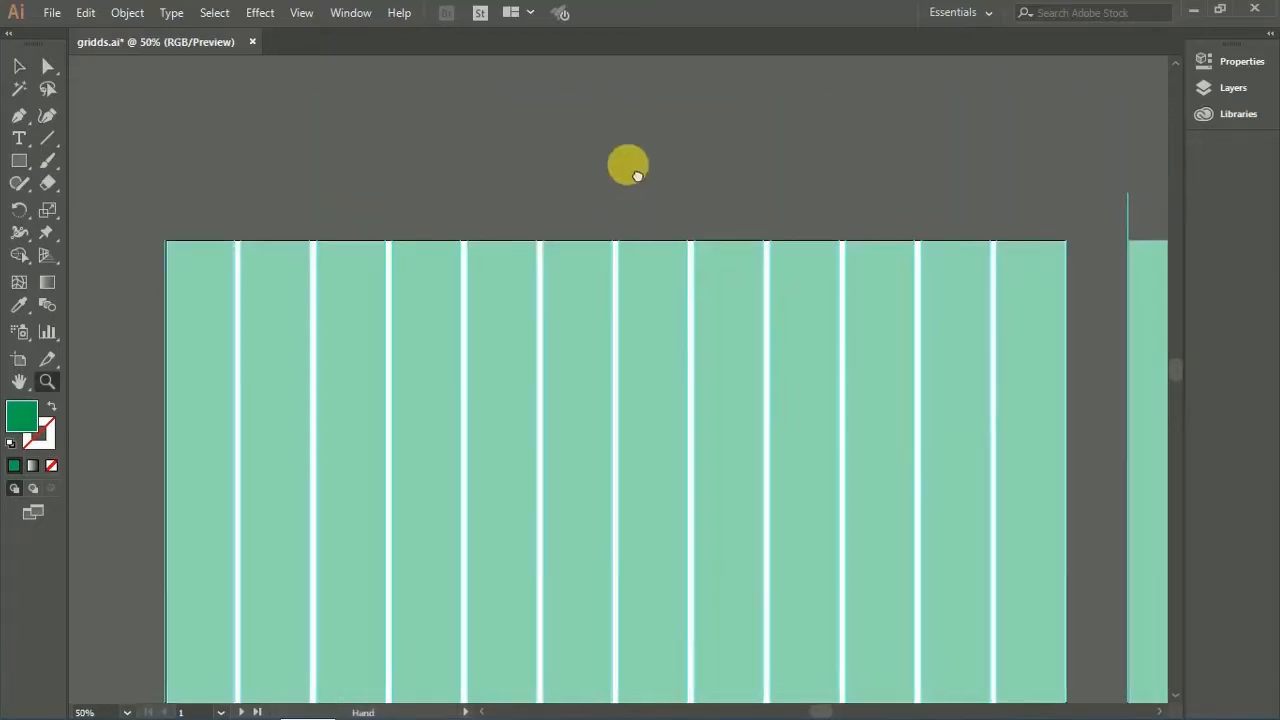
drag(626, 163, 643, 63)
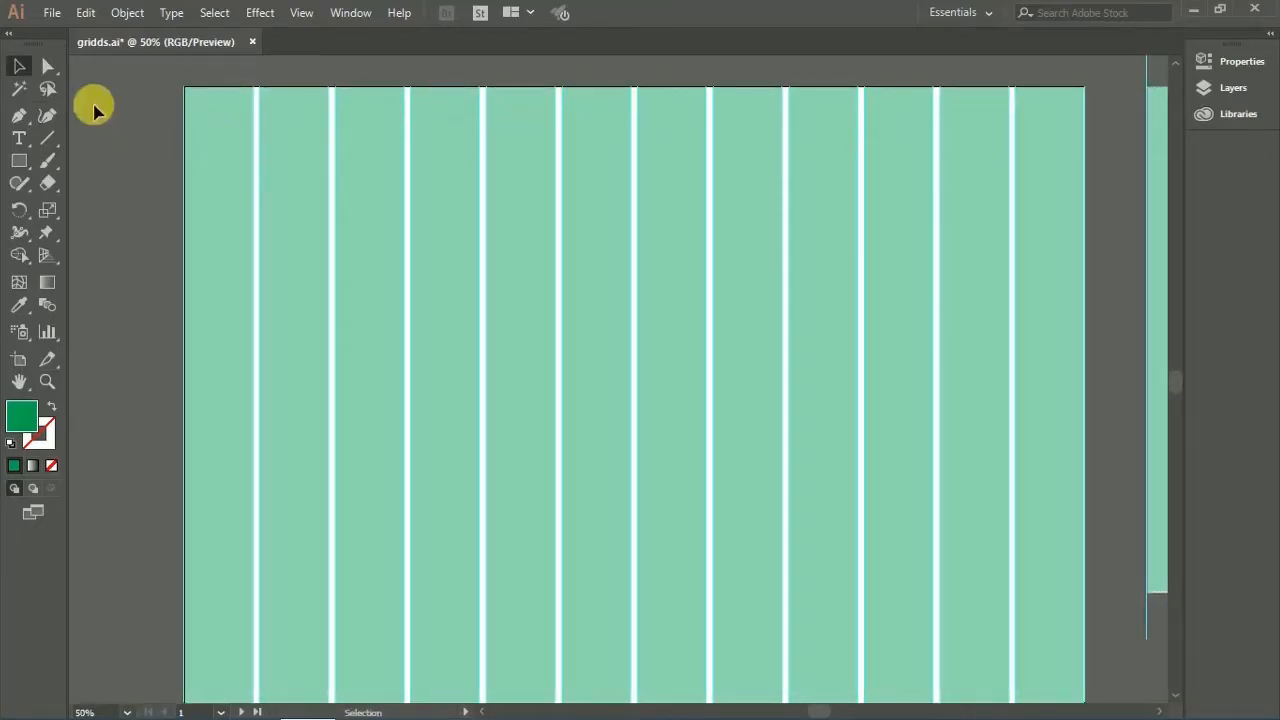
click(19, 160)
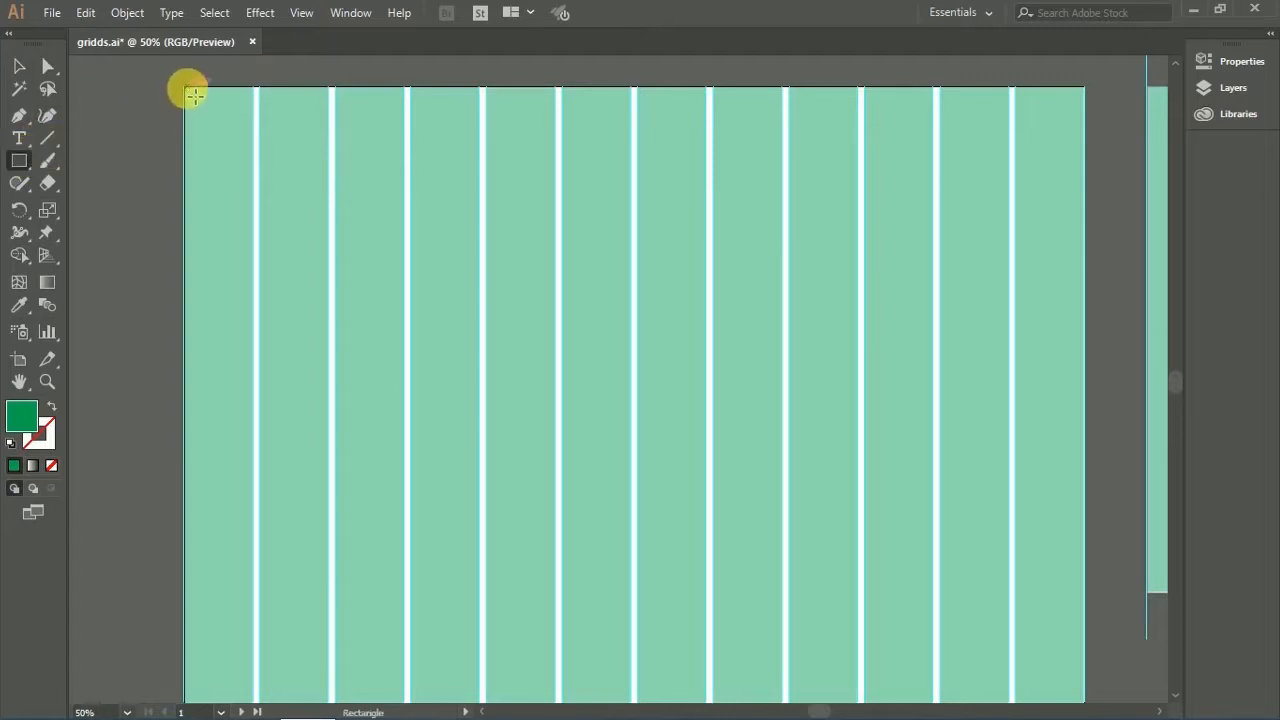
drag(194, 95, 1091, 162)
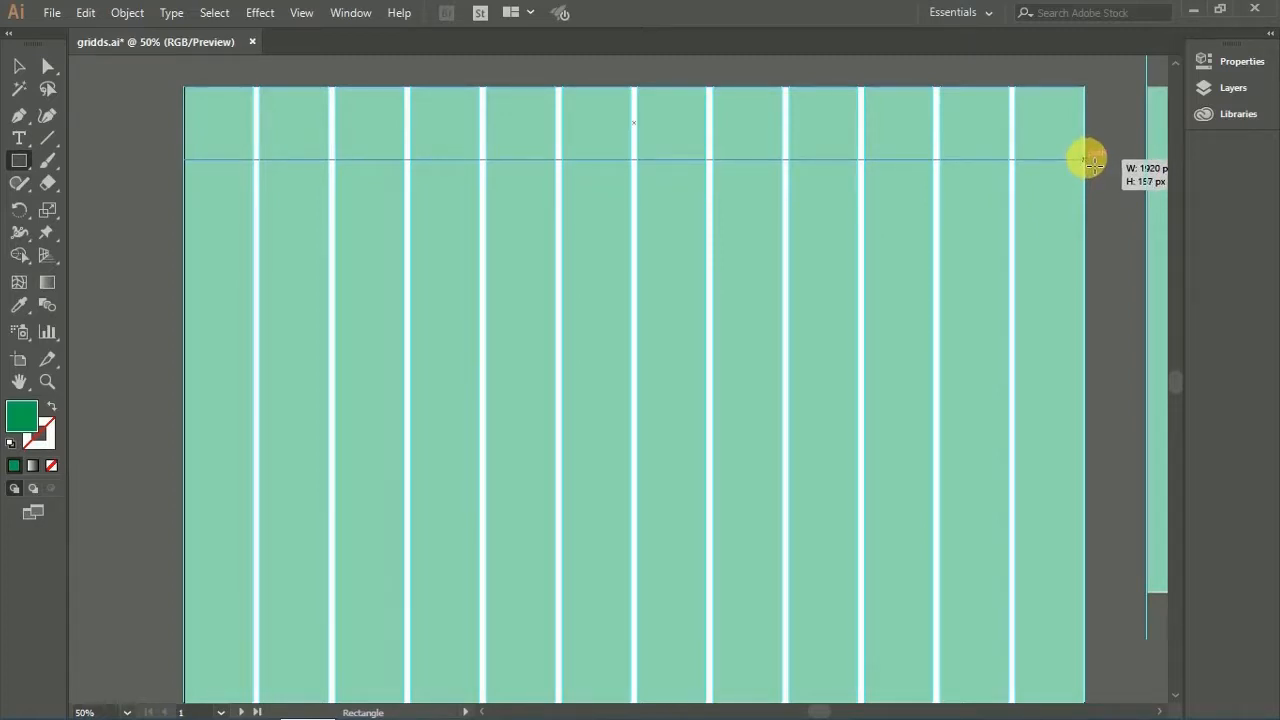
drag(1093, 162, 1092, 171)
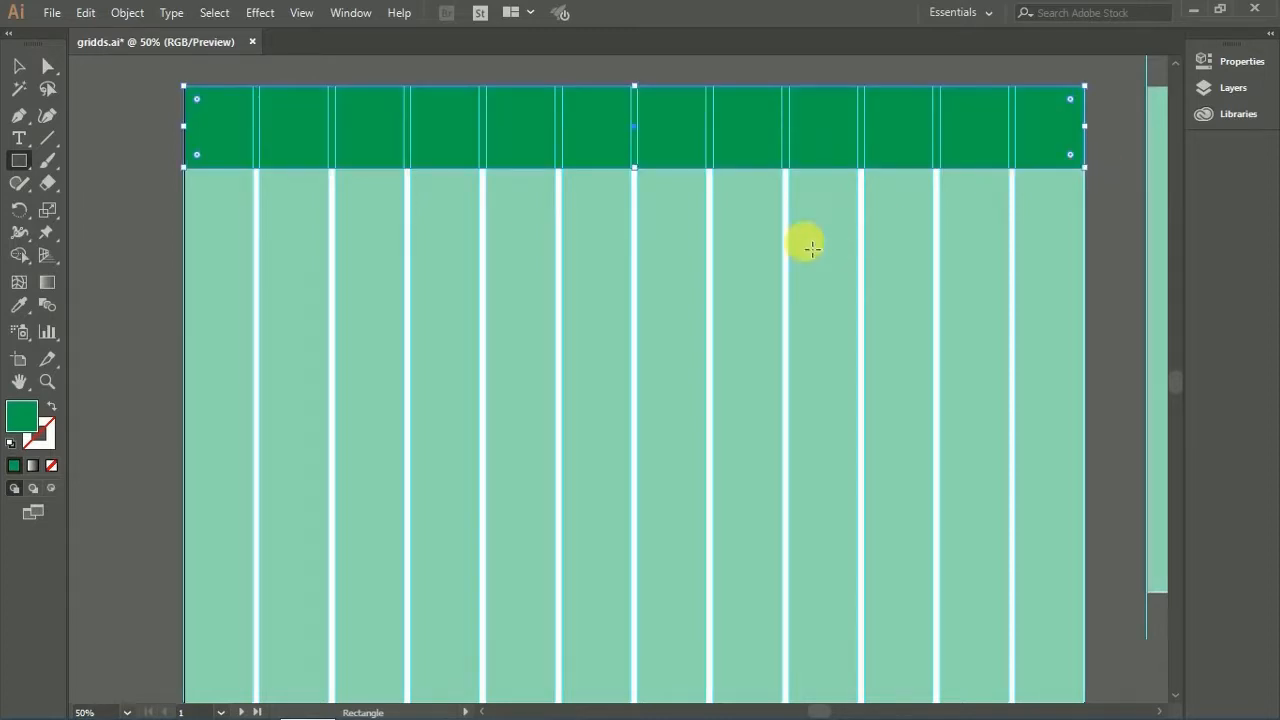
Step: Fill the header rectangle with grey #9b9b9b and deselect it
scroll(771, 196, down, 1)
scroll(775, 203, up, 1)
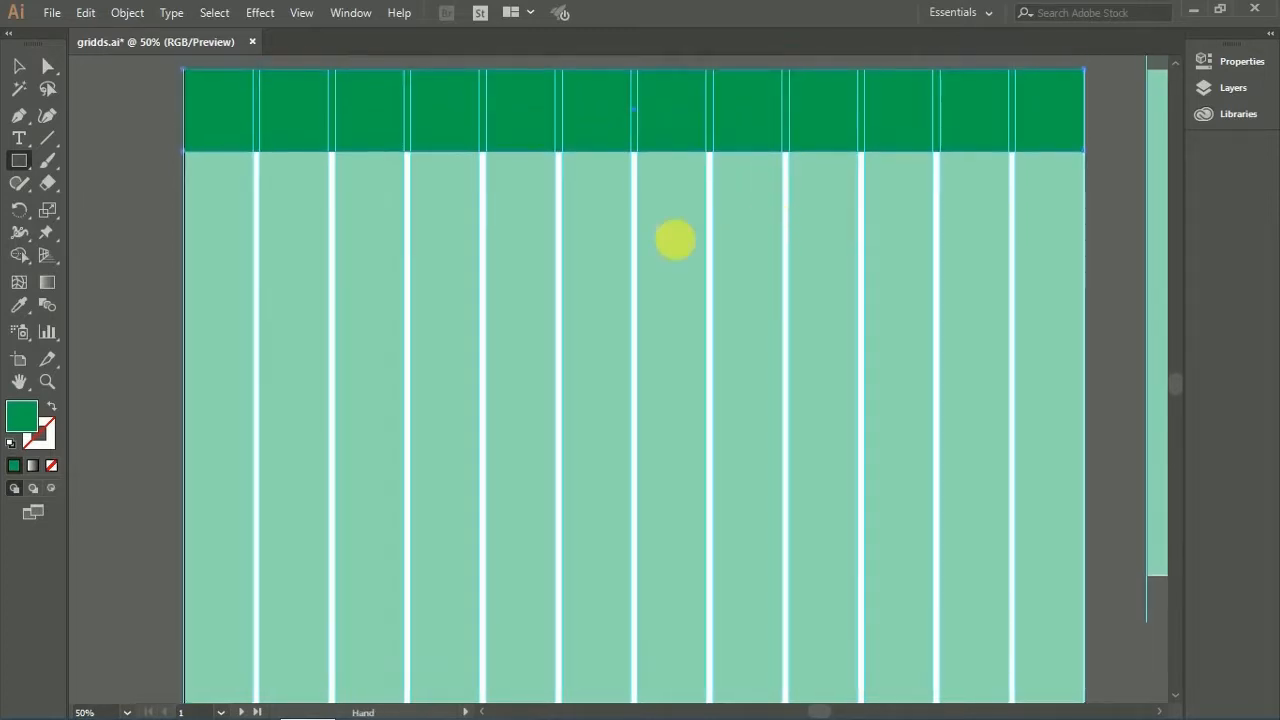
double_click(15, 418)
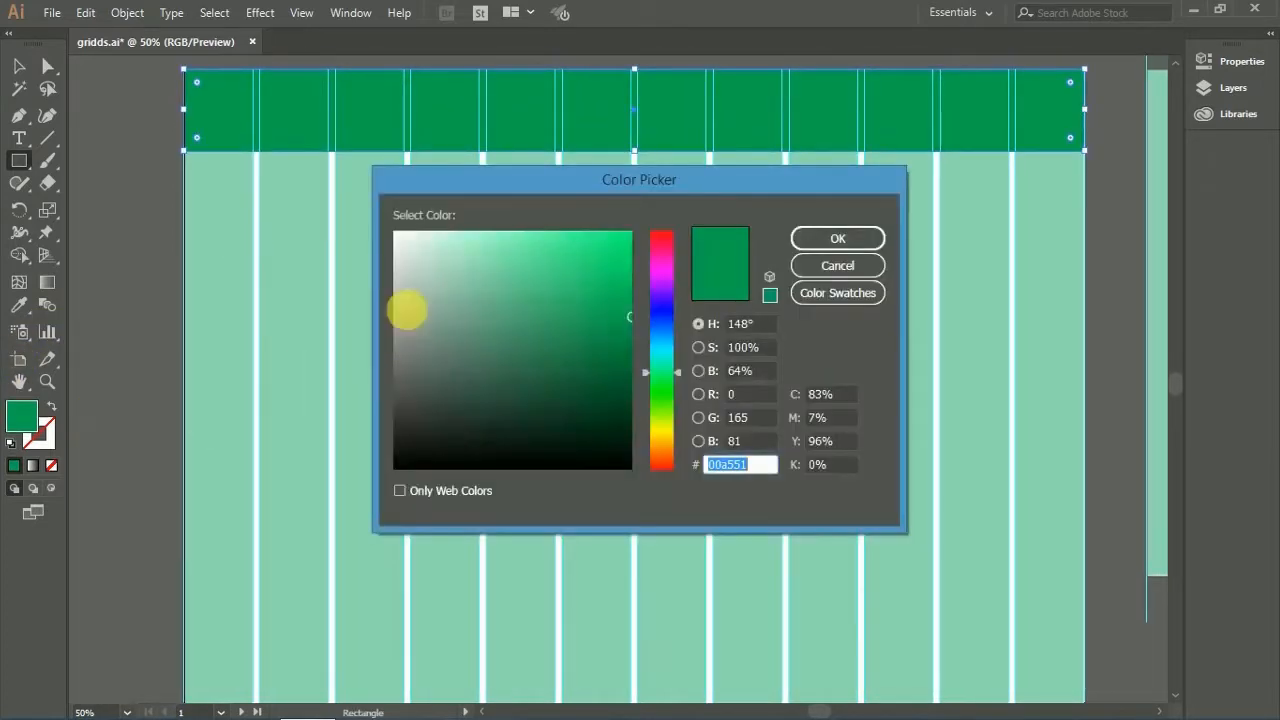
drag(409, 309, 625, 317)
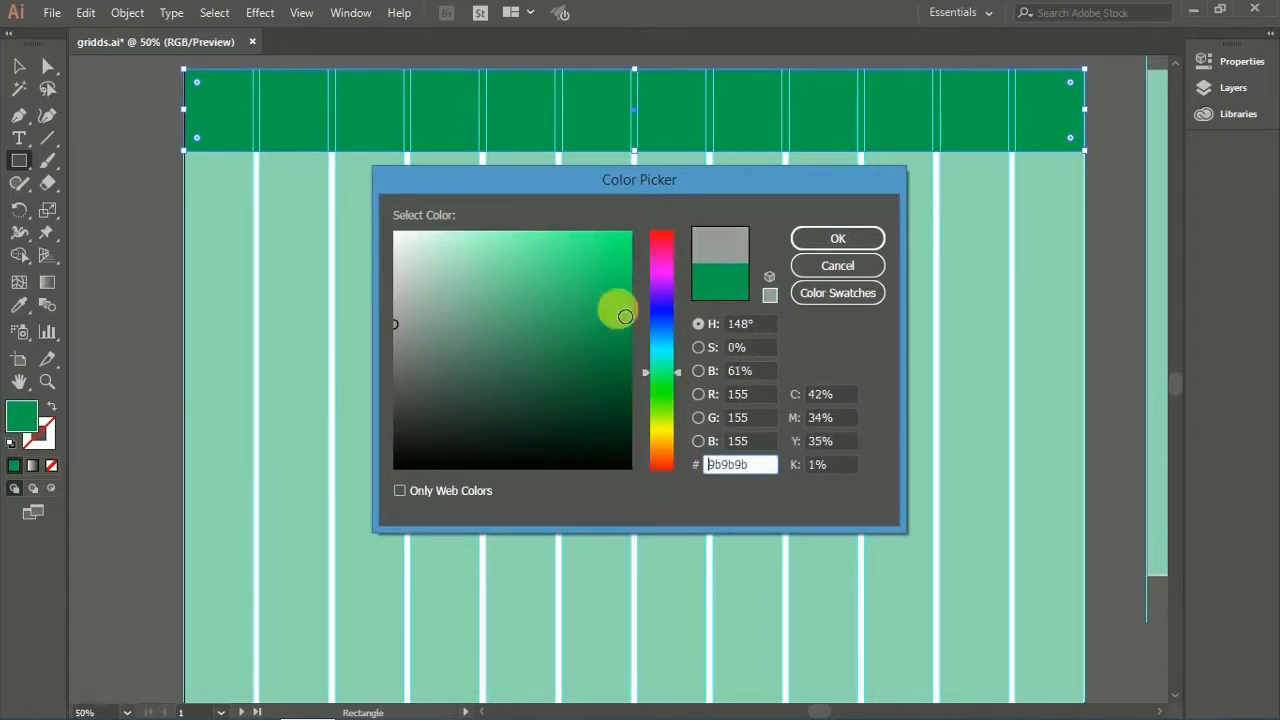
click(830, 240)
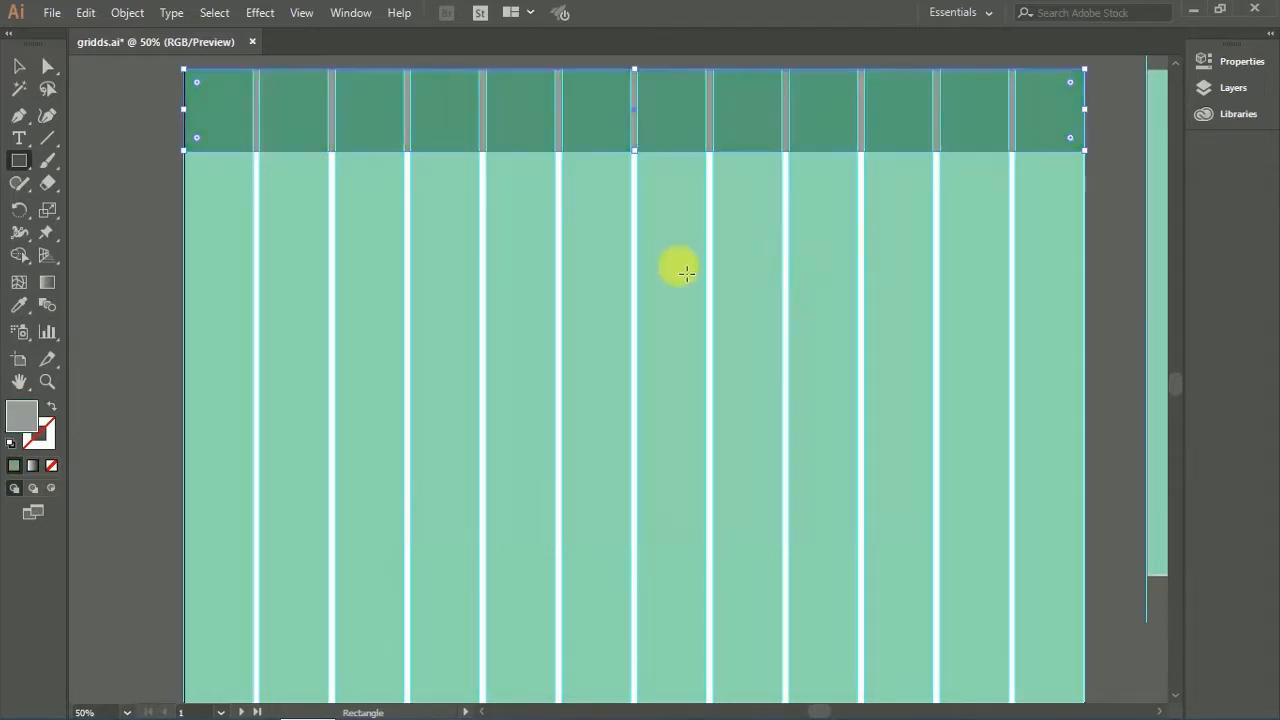
key(v)
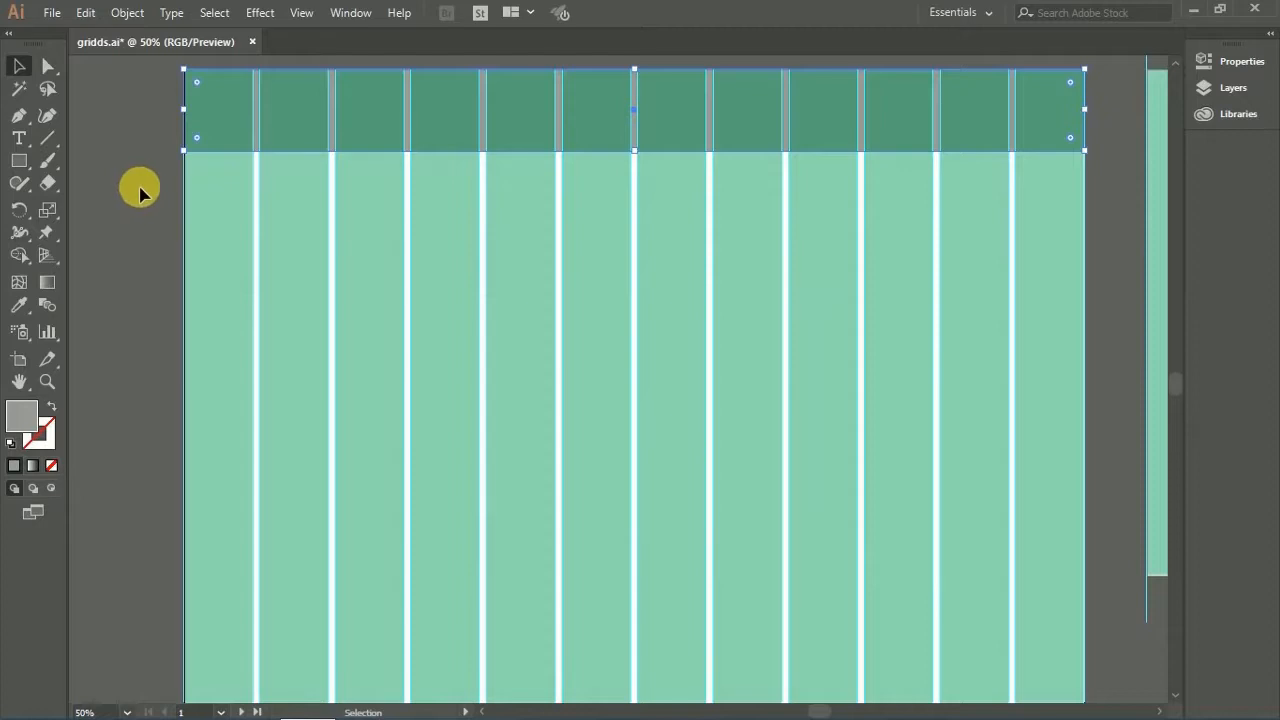
click(139, 187)
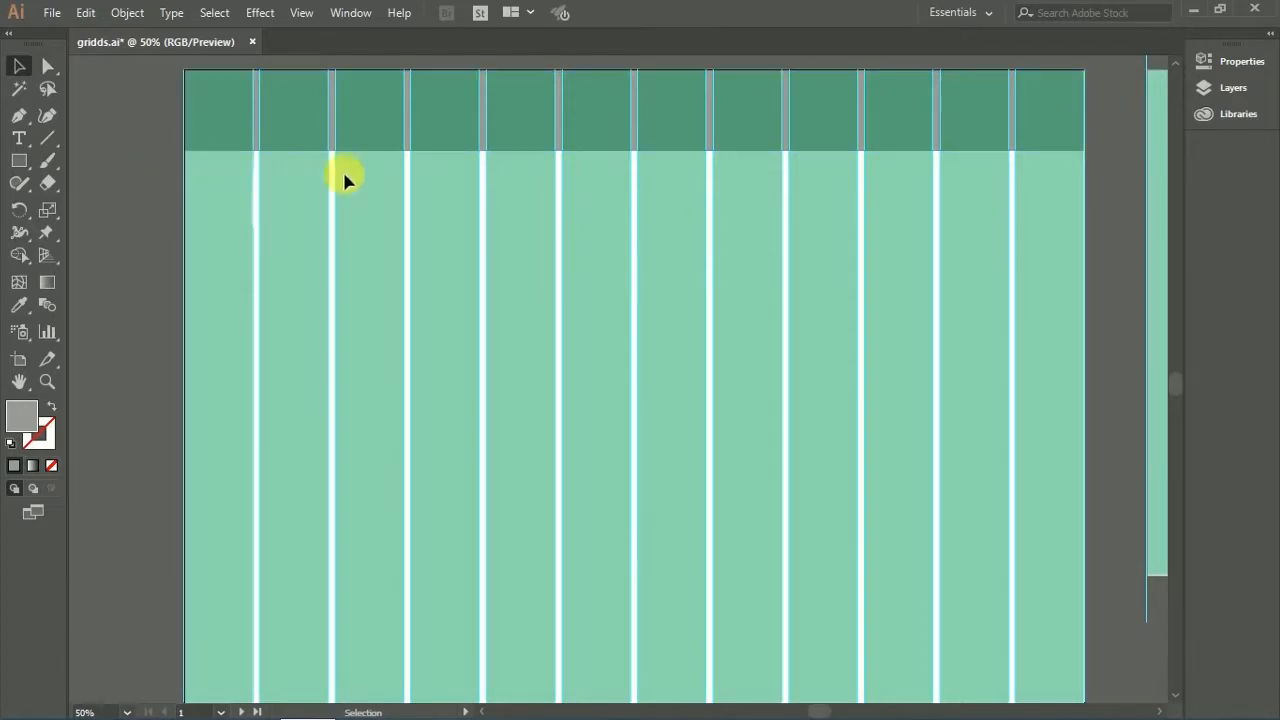
Step: Duplicate the grey header rectangle directly below itself and stretch the copy downward until both together are about 1027 px tall
click(406, 145)
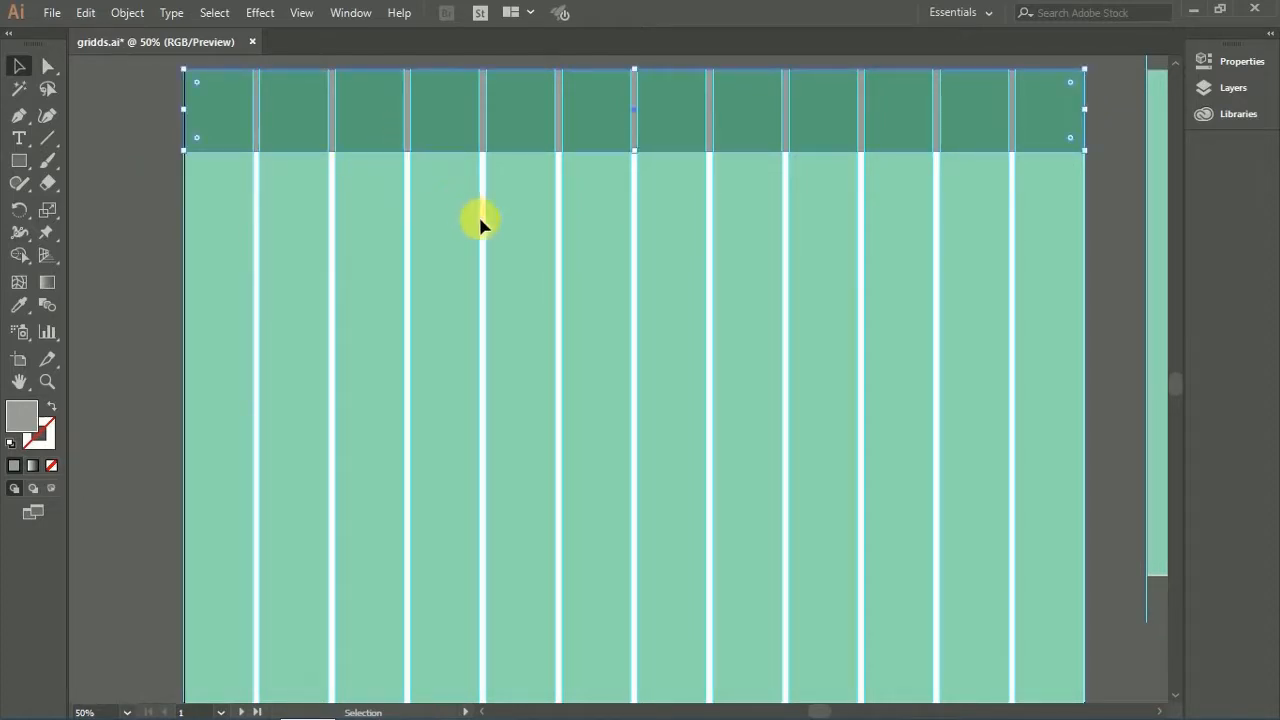
click(480, 218)
click(527, 147)
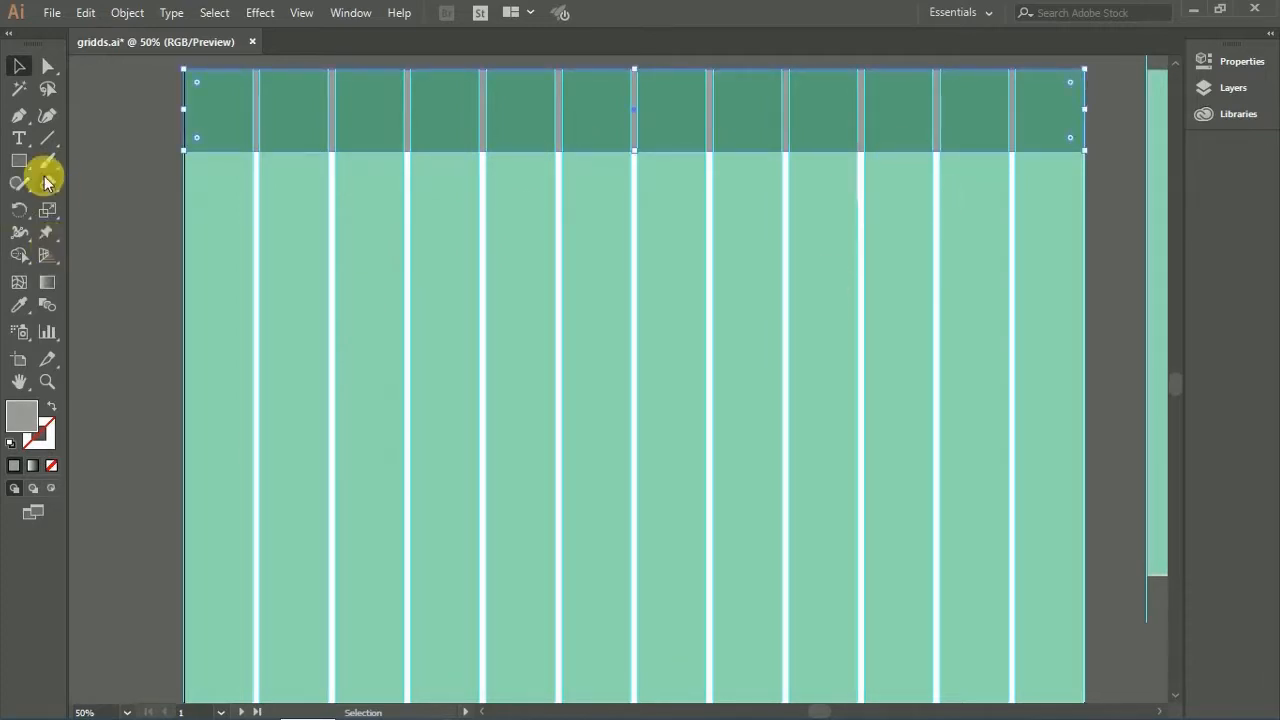
drag(440, 104, 443, 185)
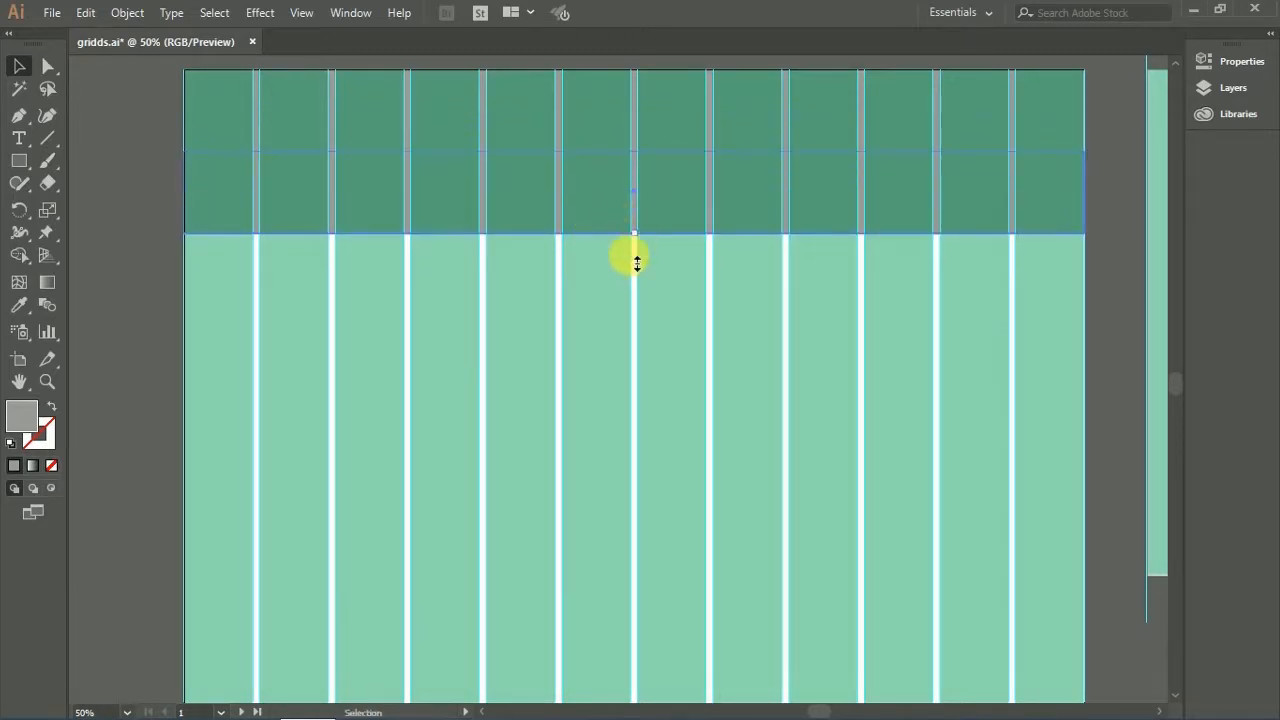
drag(636, 261, 614, 558)
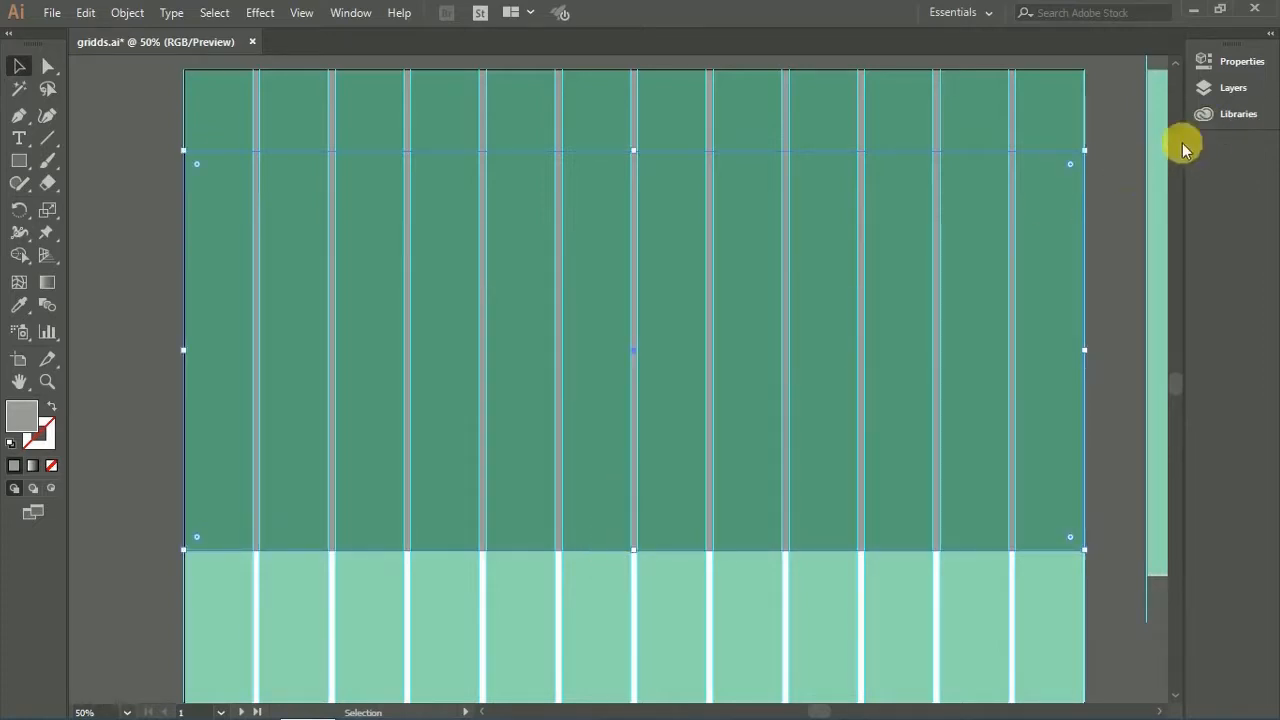
Step: Fill the tall banner rectangle below the header with the lighter grey #acadac
double_click(14, 422)
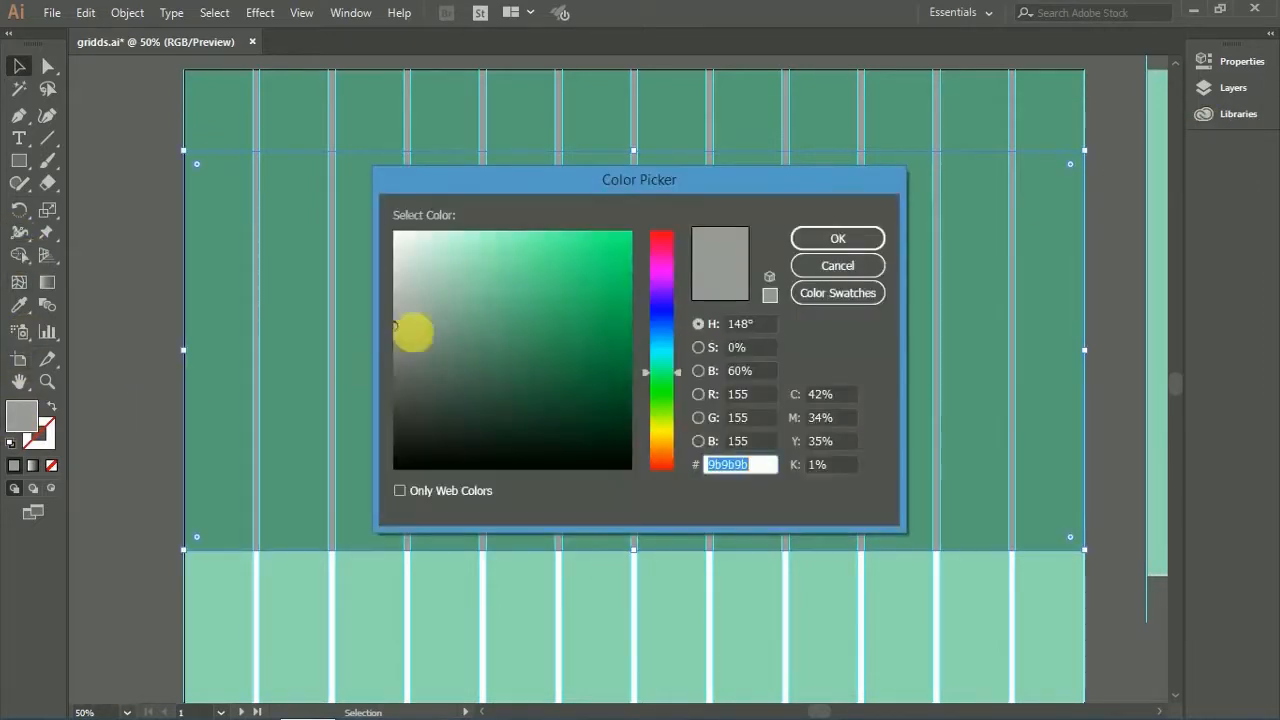
click(405, 320)
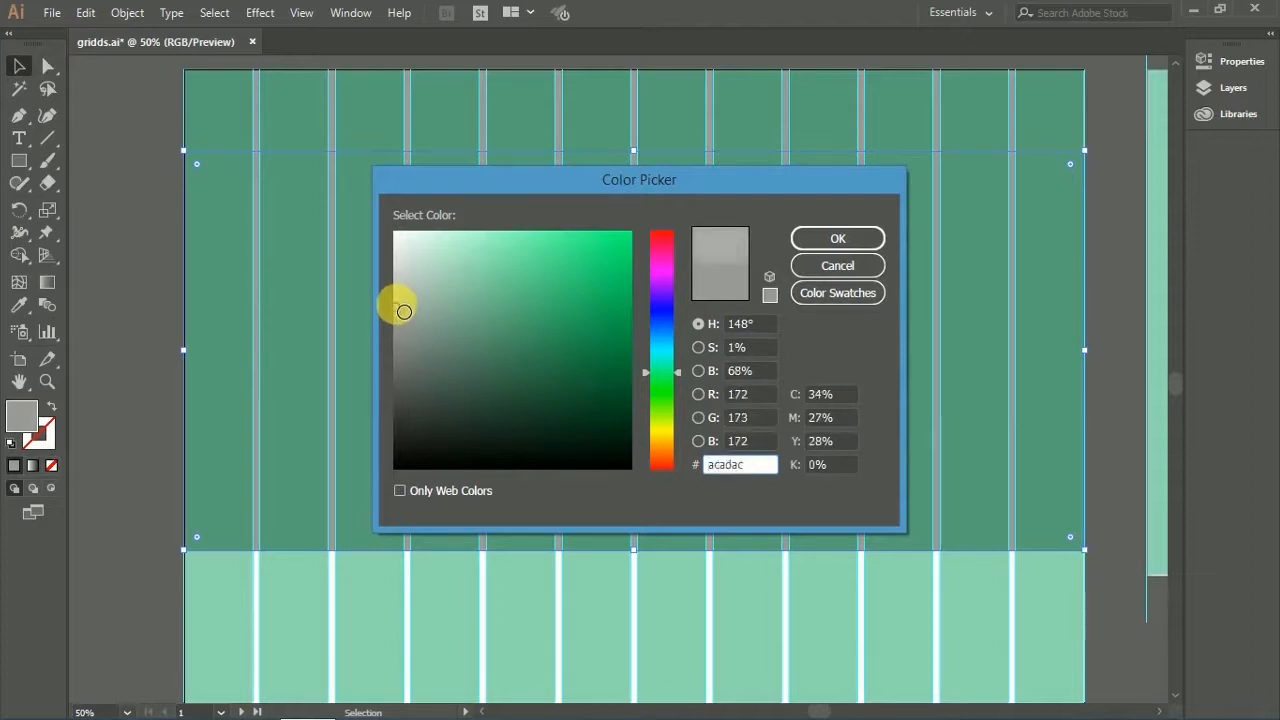
click(840, 238)
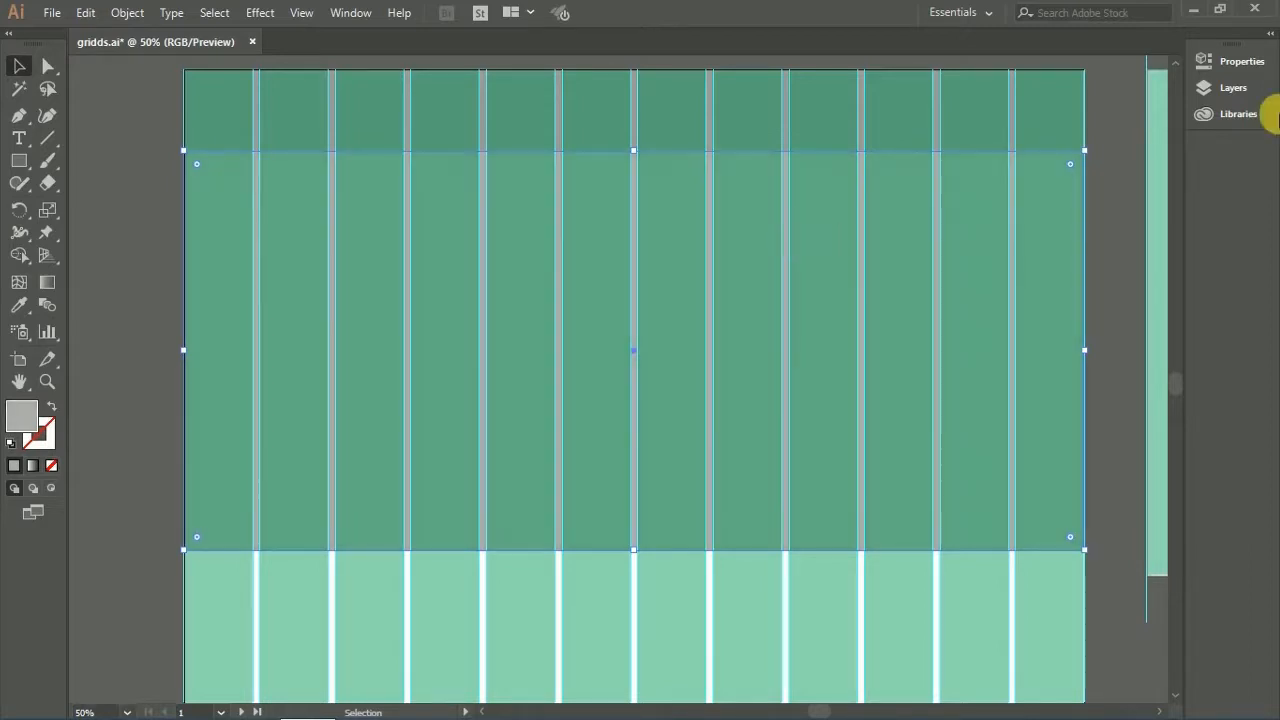
Step: Hide Layer 2 with the green grid columns and deselect the banner rectangle
click(1216, 86)
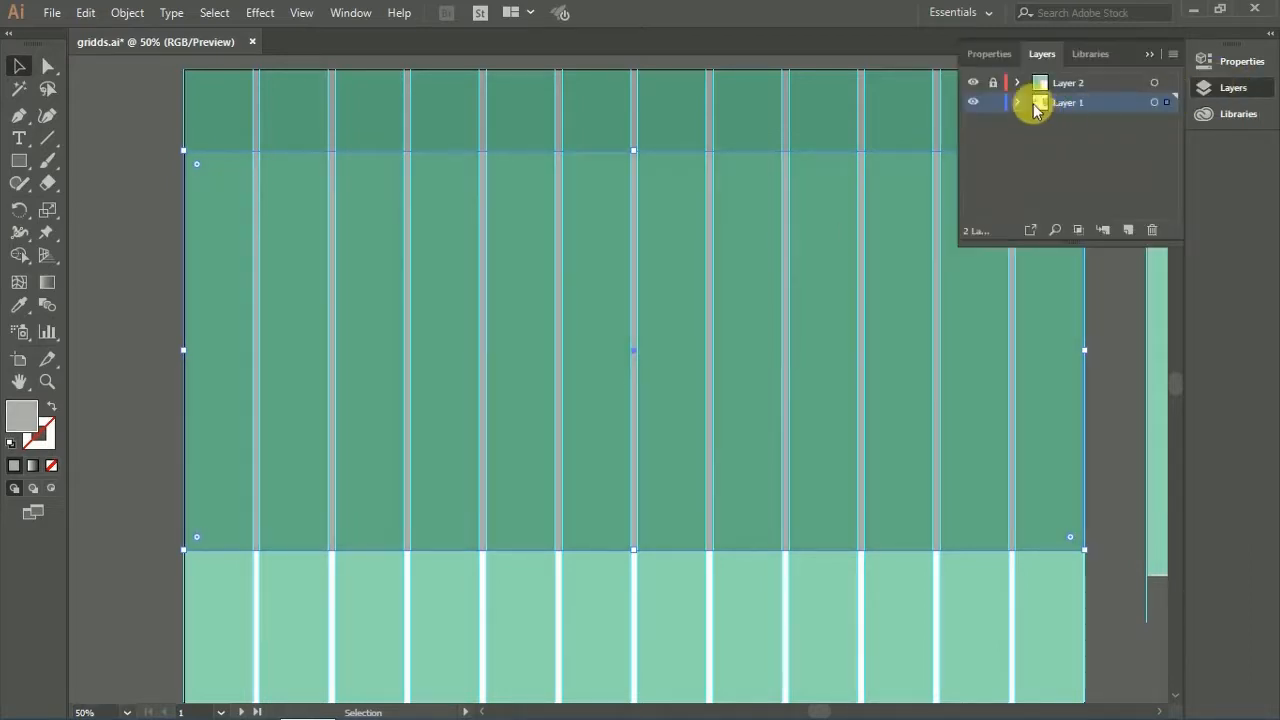
click(970, 84)
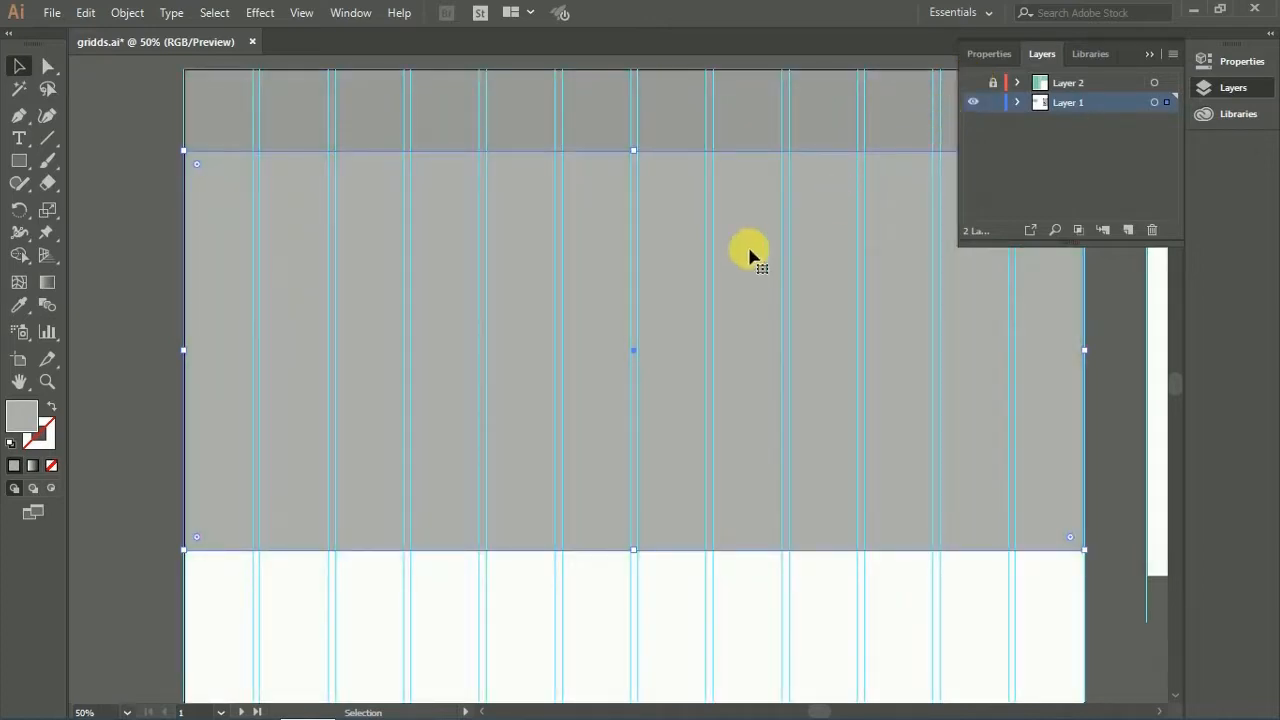
click(640, 601)
drag(608, 417, 625, 378)
key(ctrl+minus)
key(v)
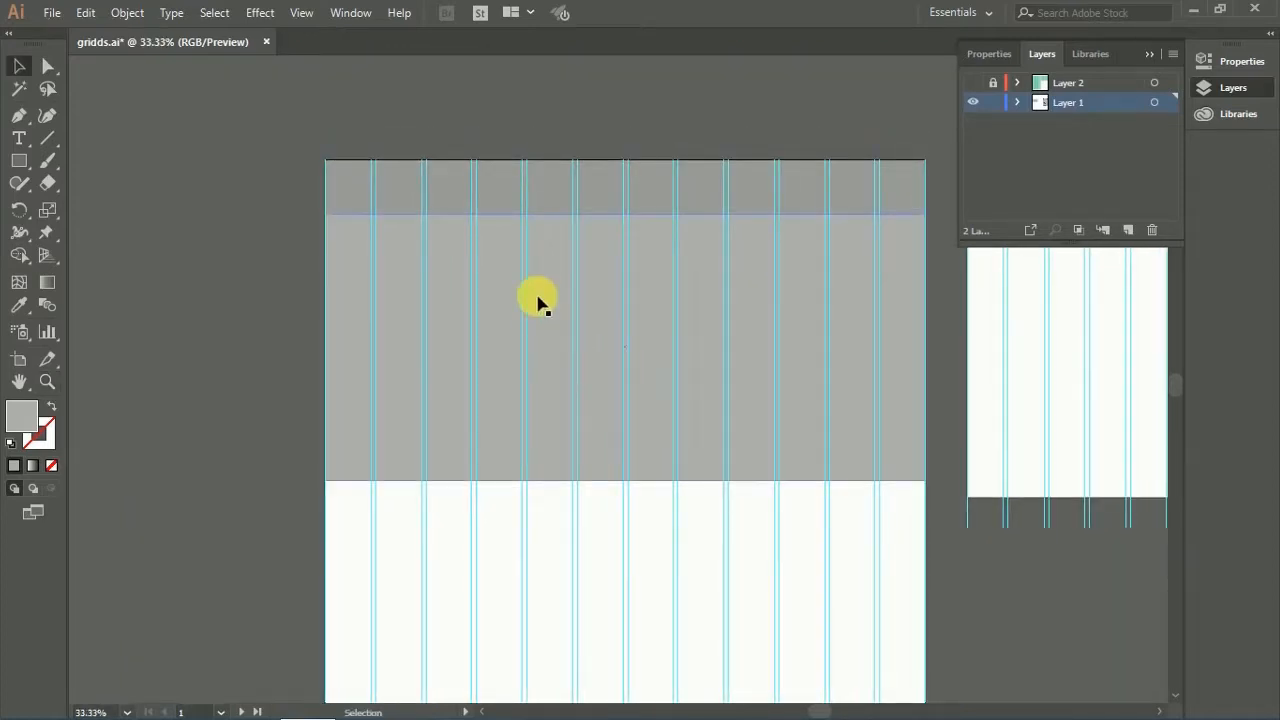
Step: Select both the header and banner rectangles and give them a dark grey #353535 stroke
click(515, 197)
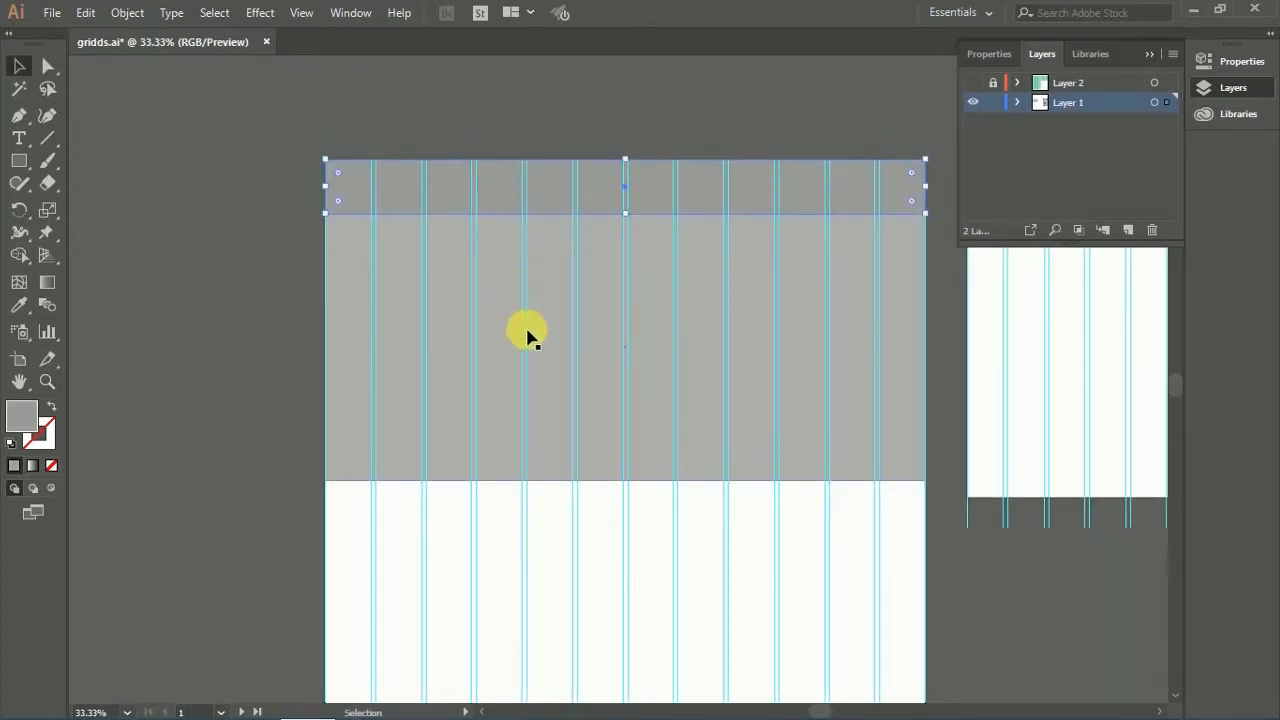
shift+click(527, 331)
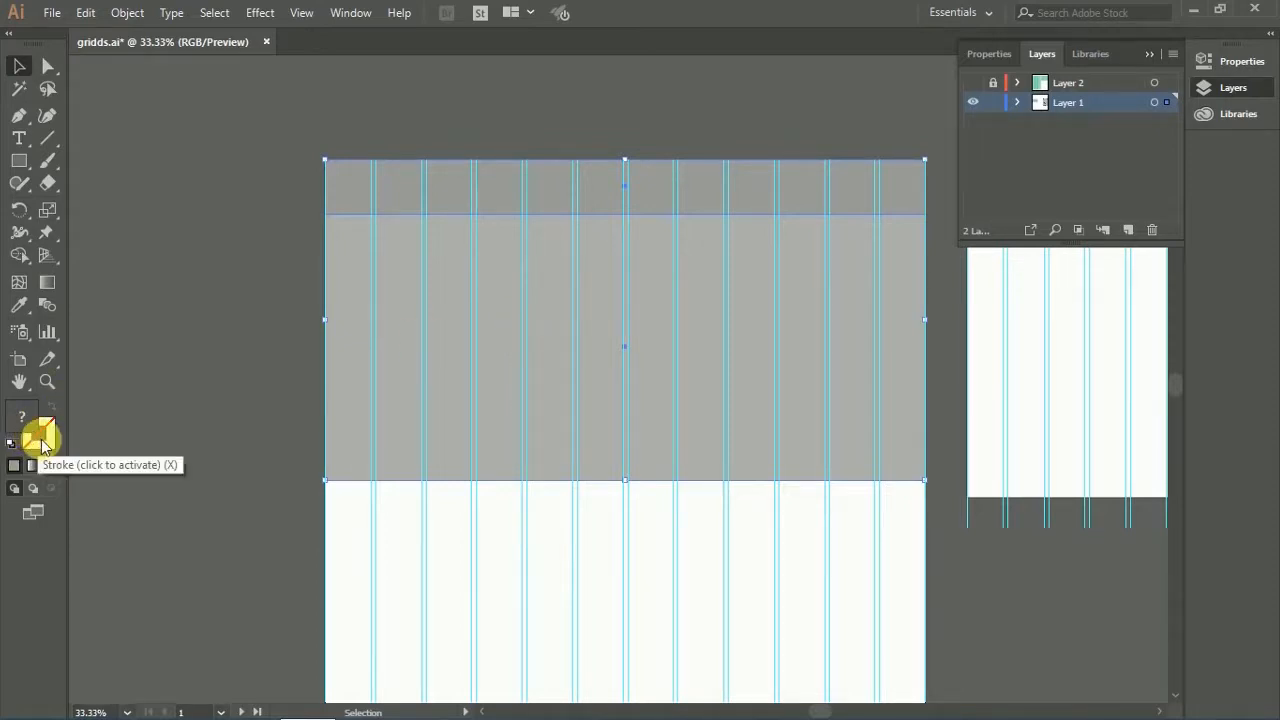
click(42, 442)
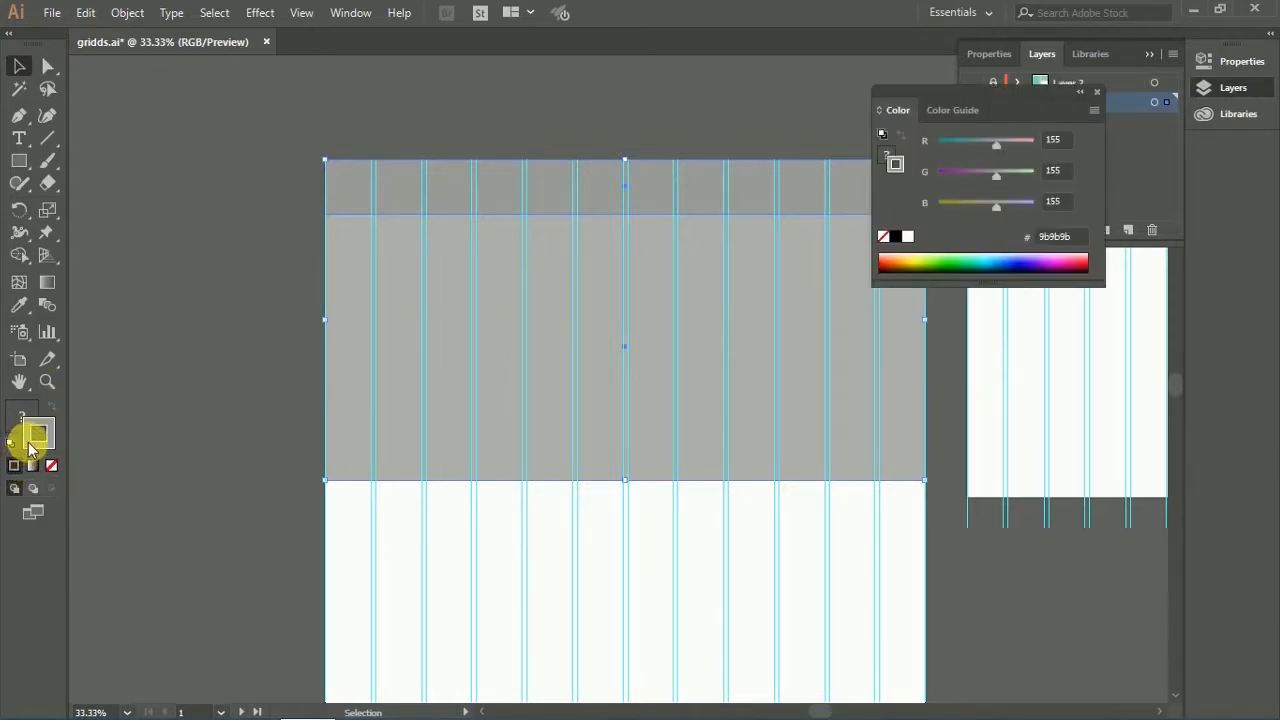
double_click(30, 450)
drag(414, 371, 396, 421)
click(837, 238)
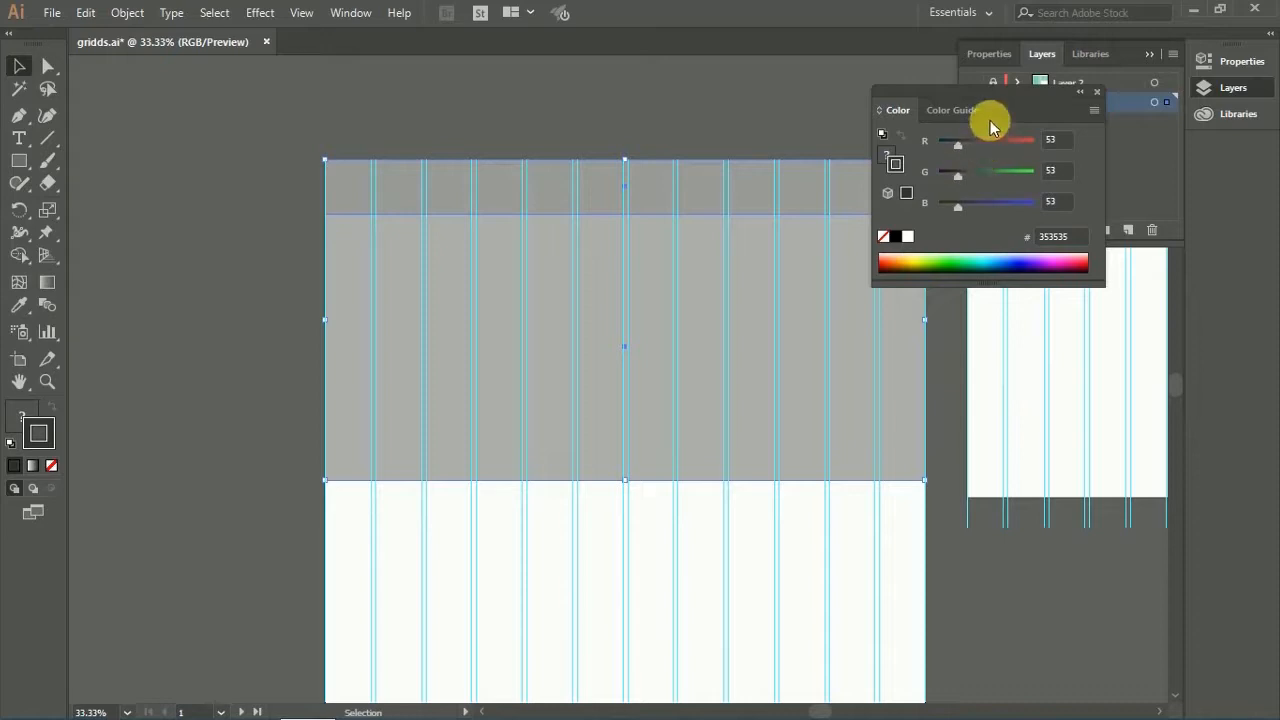
click(1093, 97)
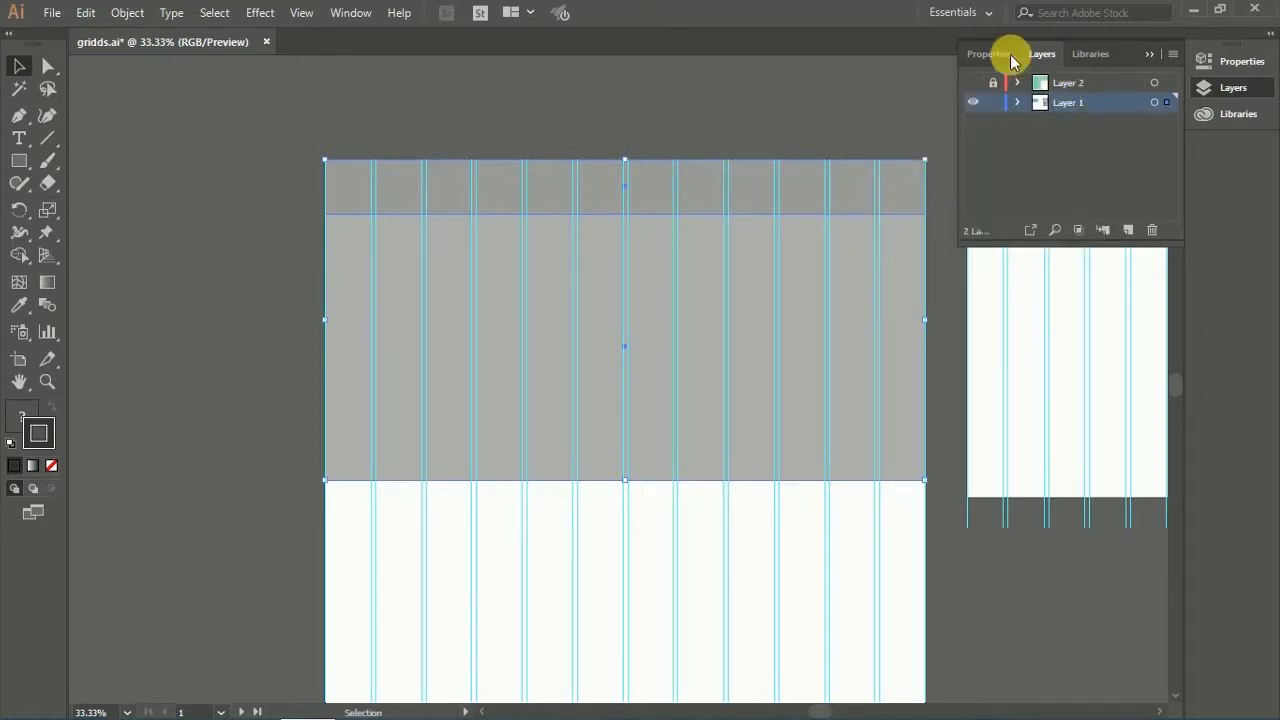
Step: Set the stroke weight of both grey rectangles to 6 pt and deselect them
click(1008, 53)
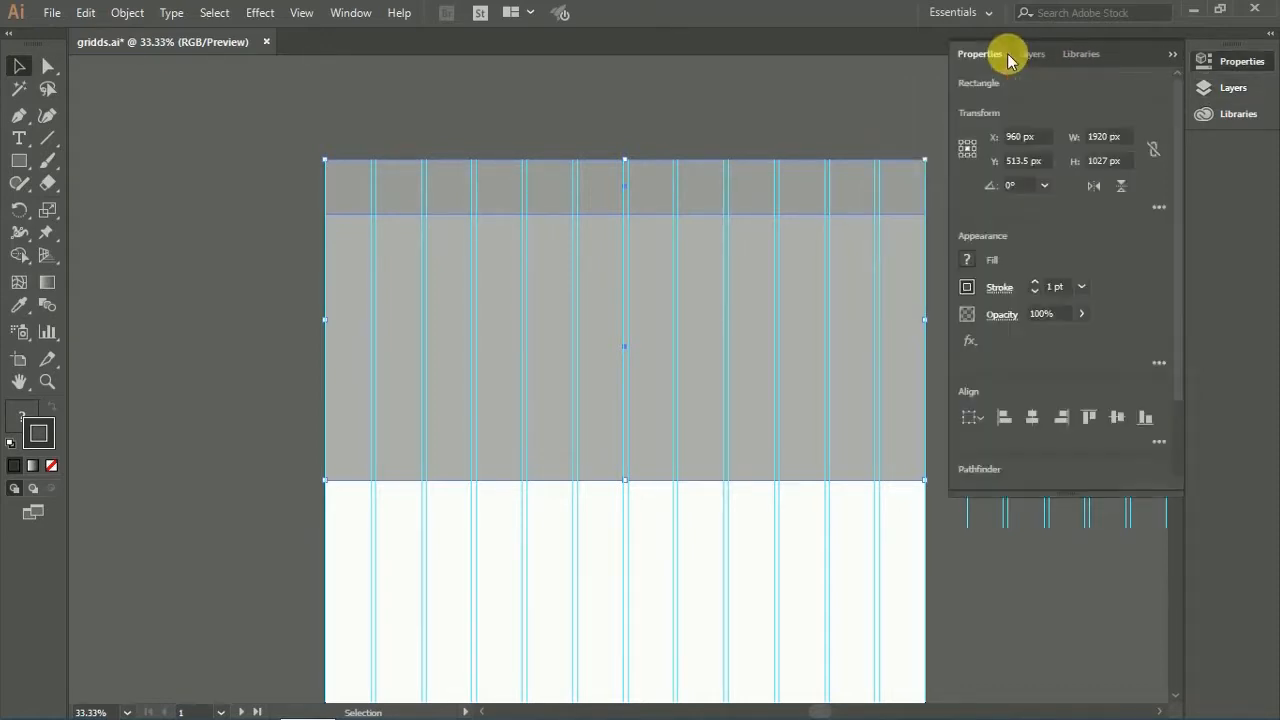
click(1031, 289)
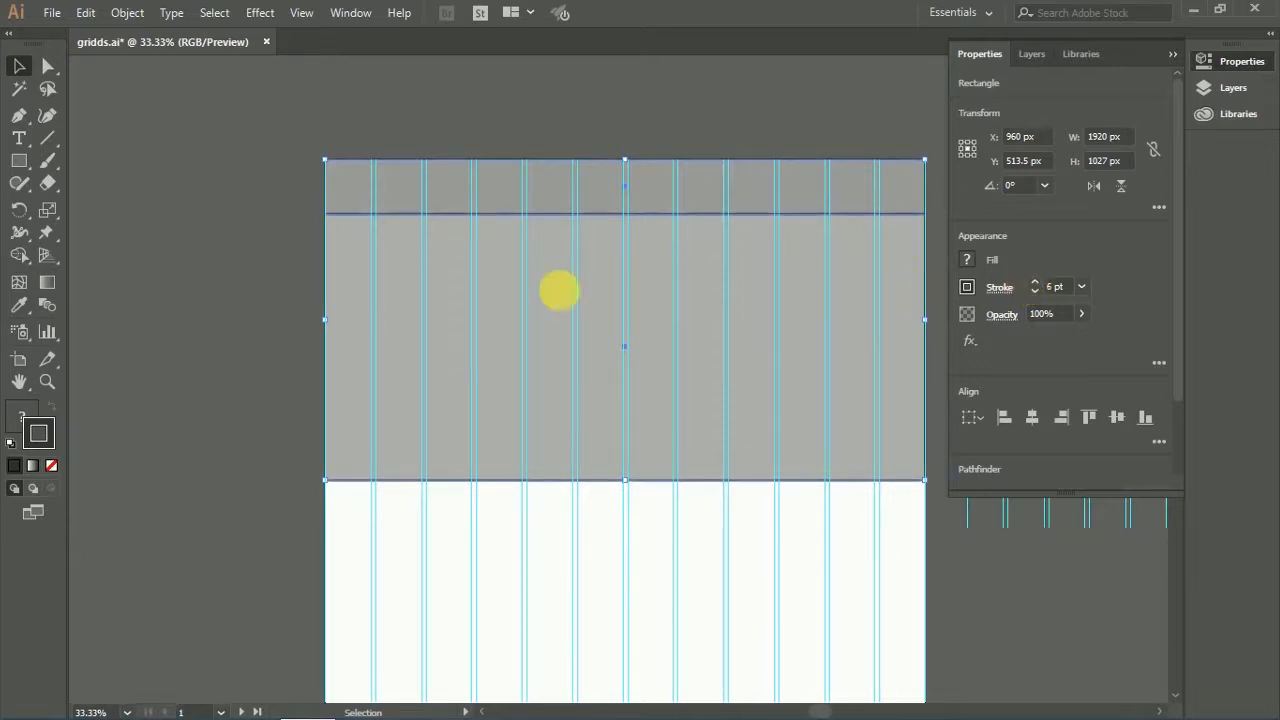
click(230, 240)
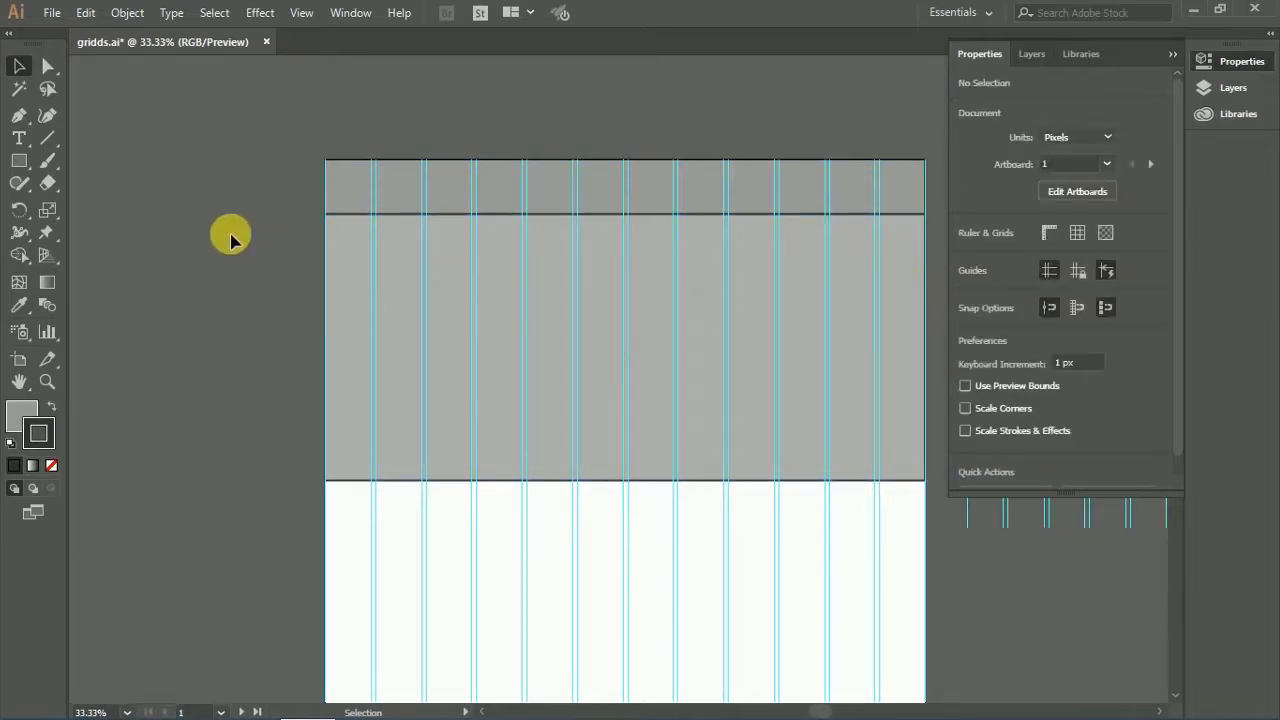
click(543, 205)
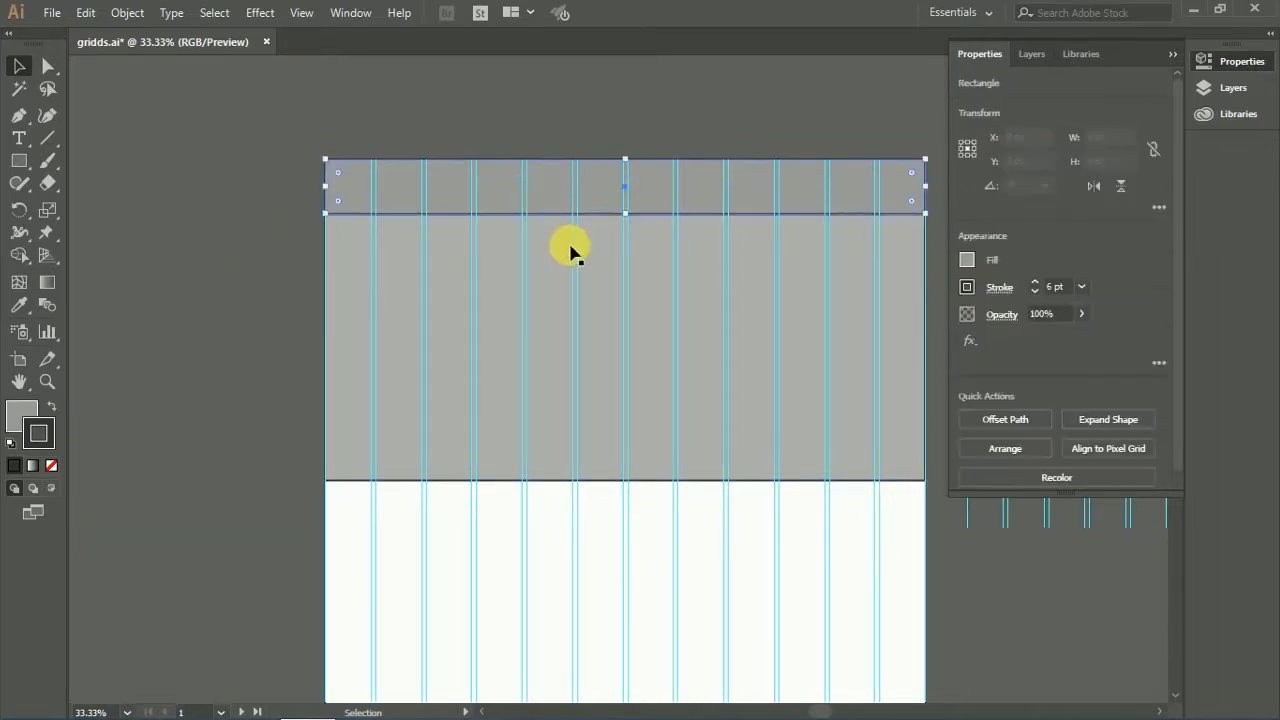
click(548, 130)
Step: Hide the guides and select the large banner rectangle below the header
click(303, 12)
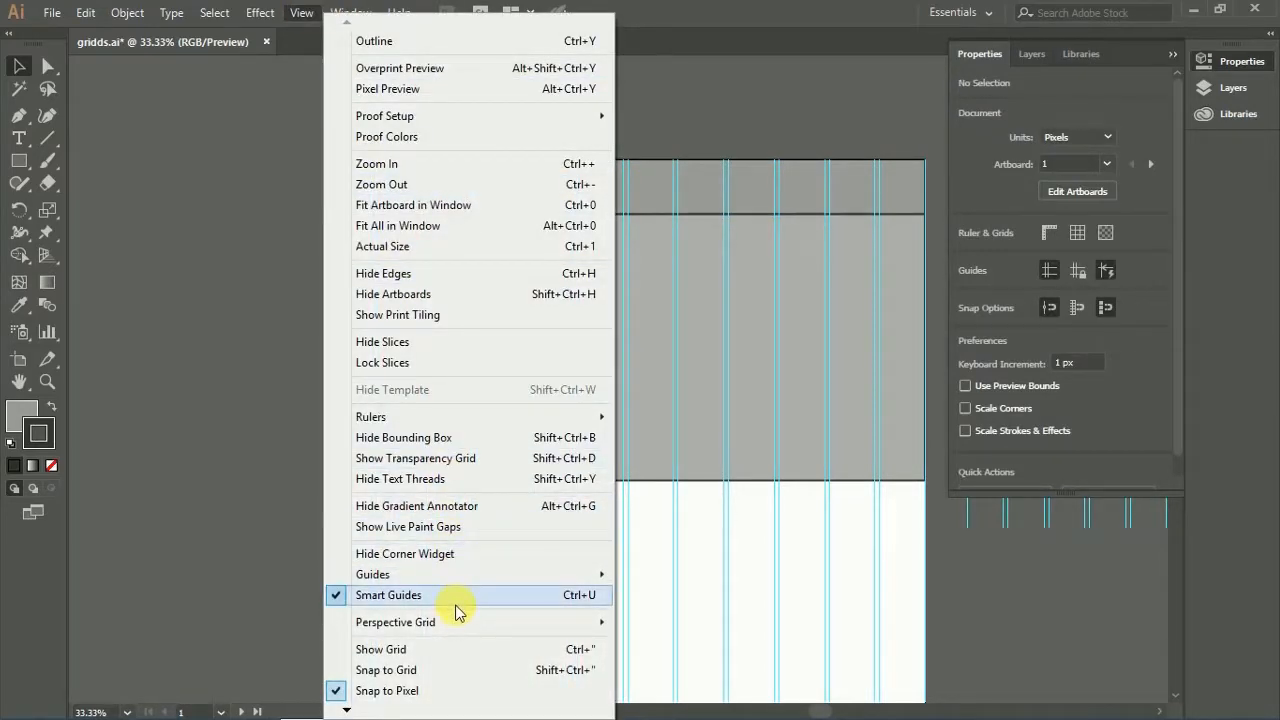
mouse_move(449, 578)
click(287, 577)
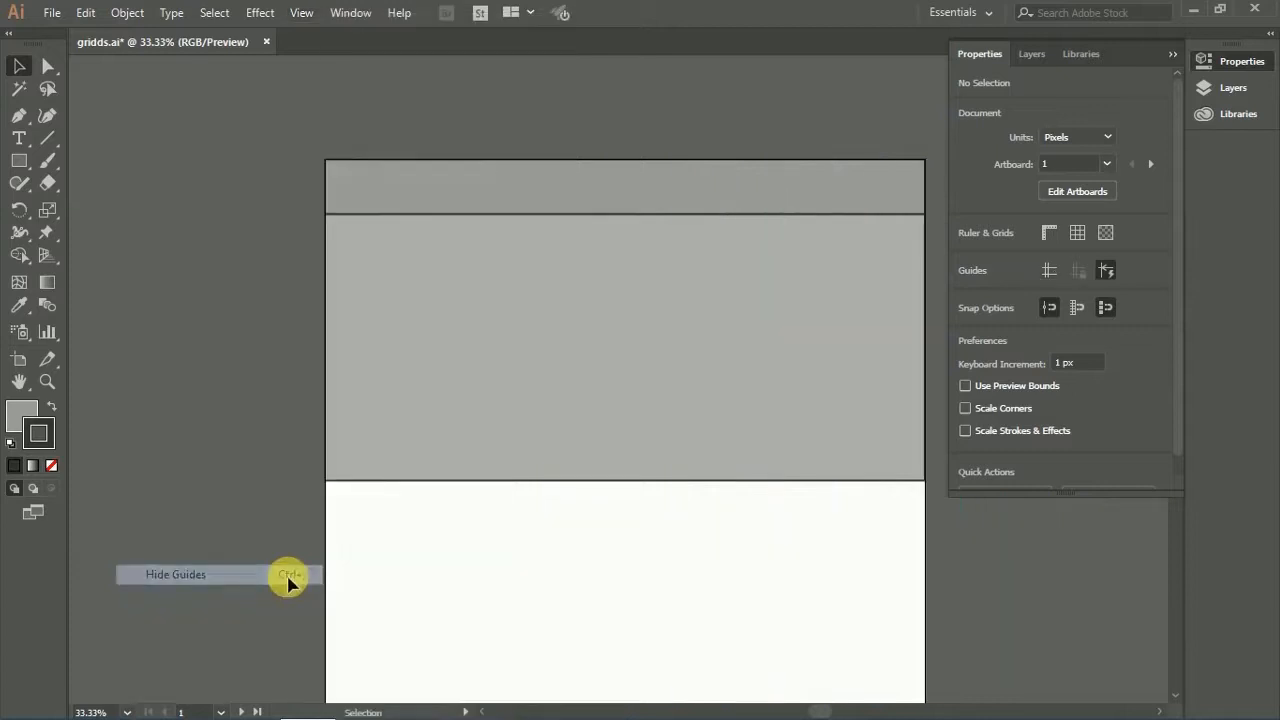
drag(540, 429, 457, 375)
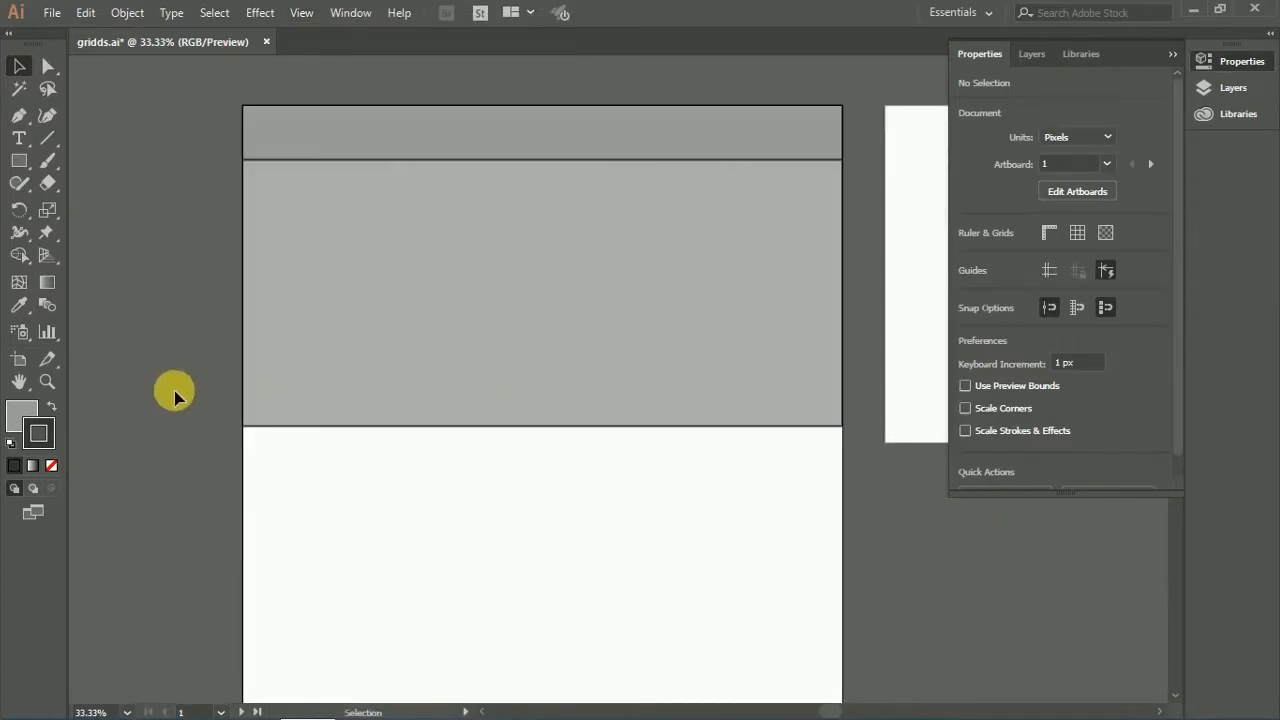
click(413, 352)
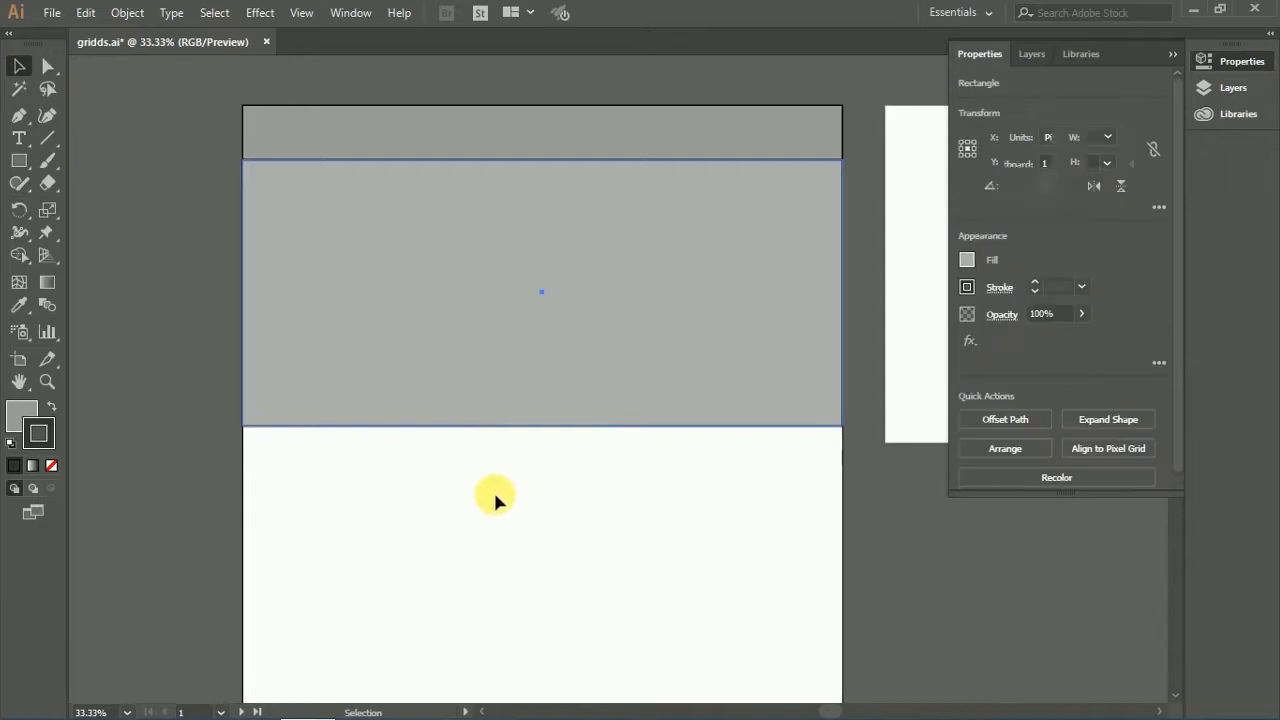
Step: Show Layer 2 with the green grid columns again and clear the banner rectangle's selection
click(1170, 56)
click(1210, 88)
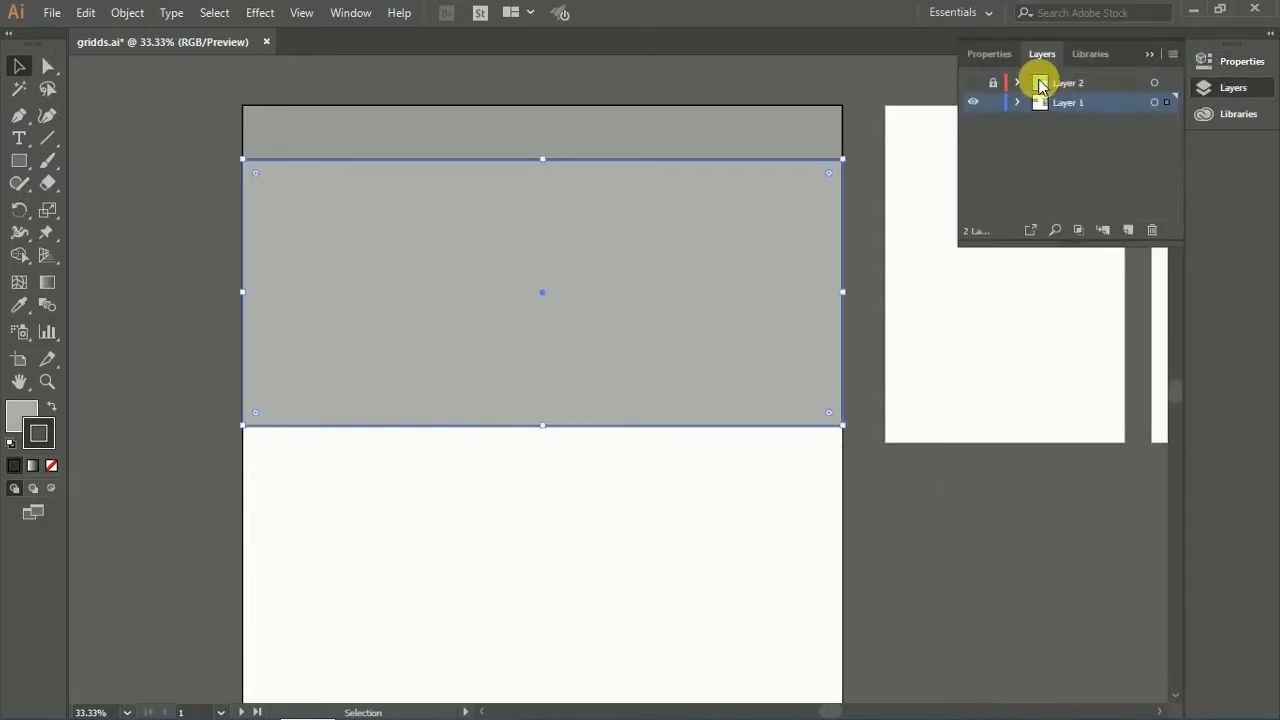
click(979, 84)
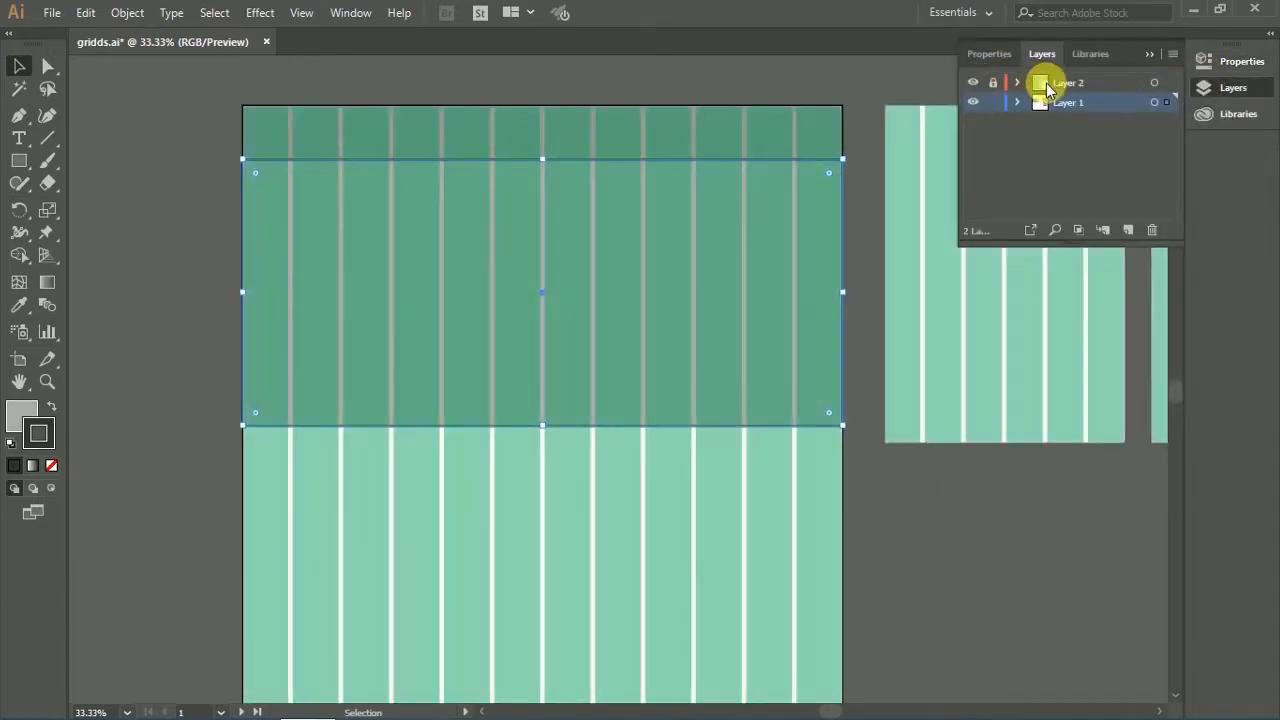
click(1045, 86)
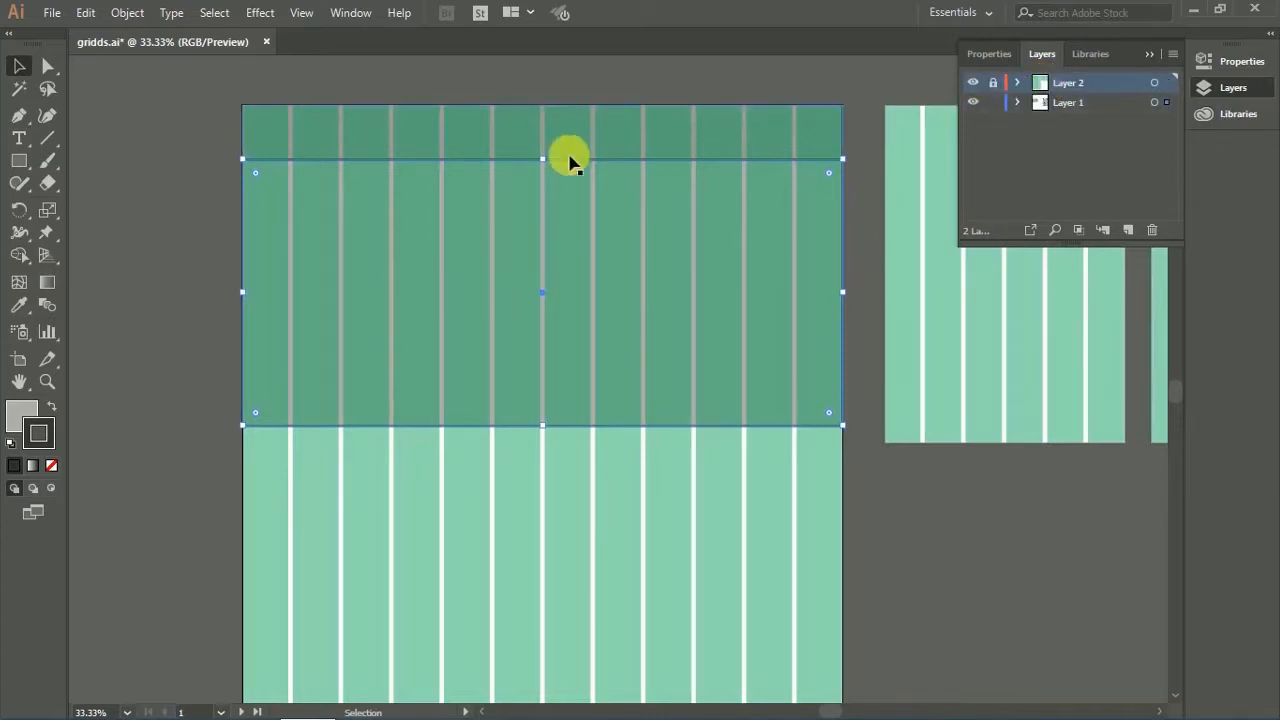
click(598, 530)
mouse_move(600, 537)
mouse_down()
mouse_move(591, 443)
mouse_move(594, 551)
mouse_move(583, 546)
mouse_up()
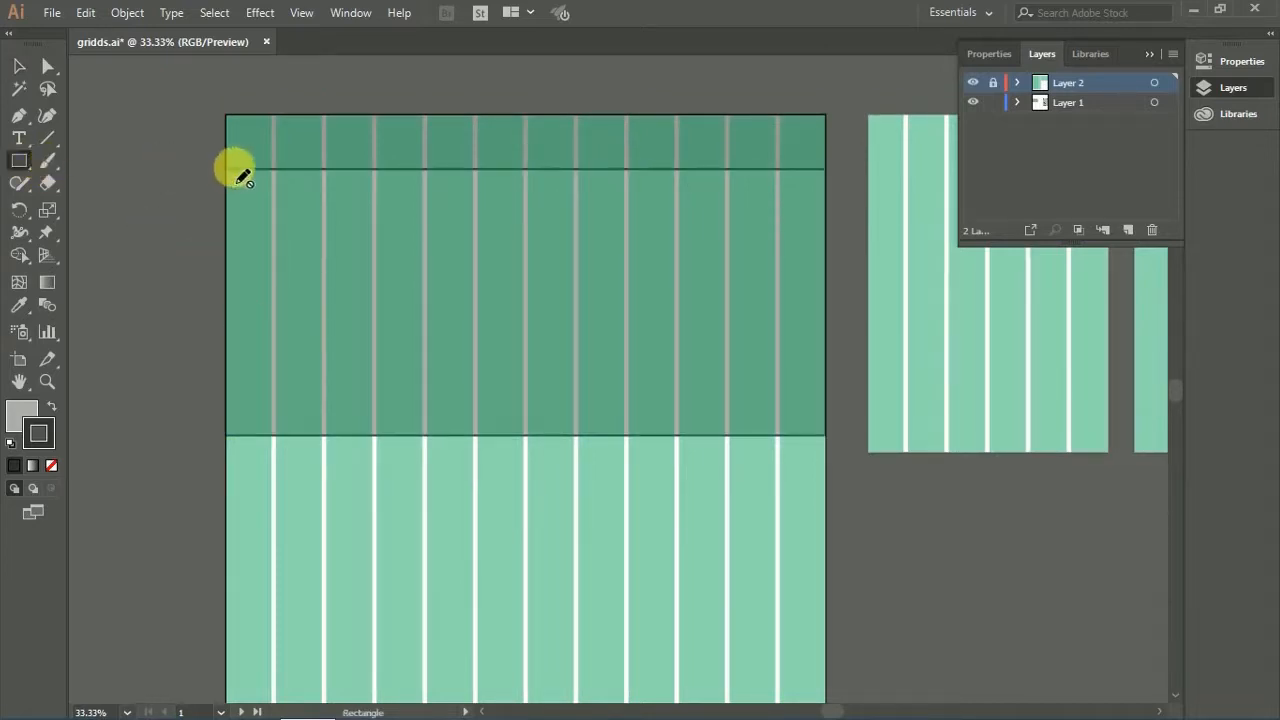
Step: On Layer 1, draw a small rectangle inside the header, starting at the second grid column and spanning just over two columns
click(1048, 104)
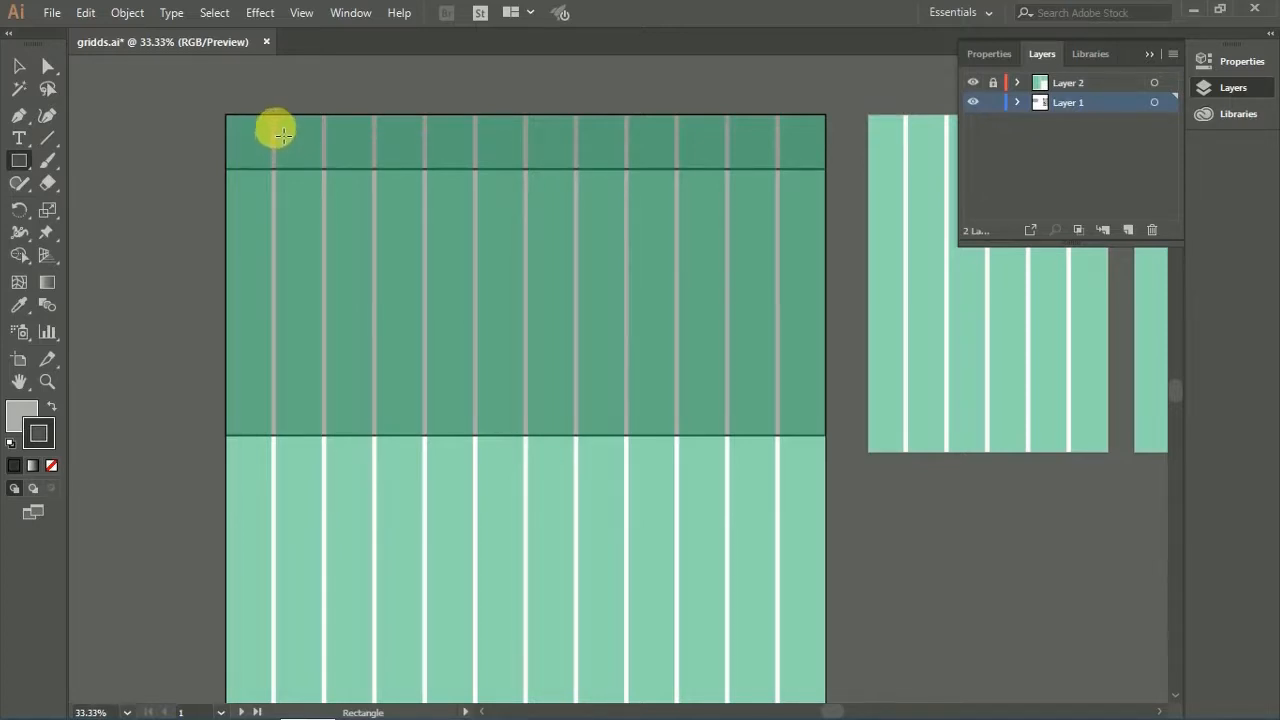
drag(283, 135, 395, 154)
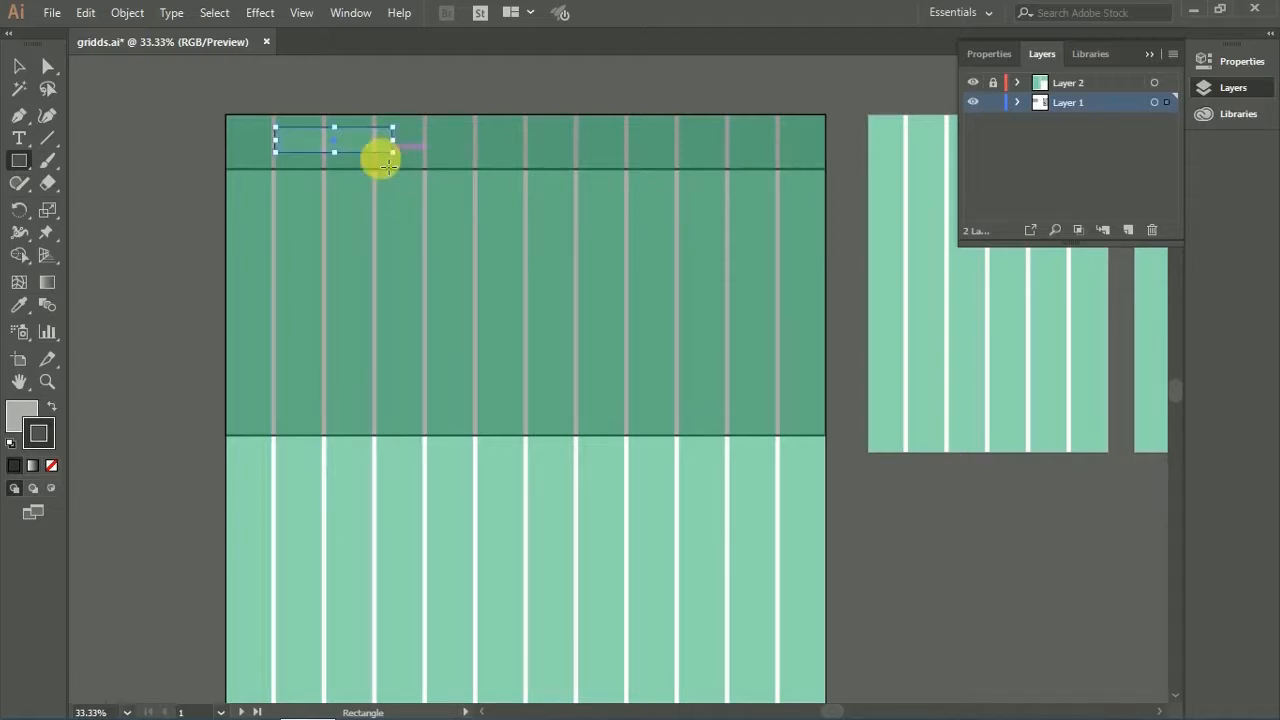
key(v)
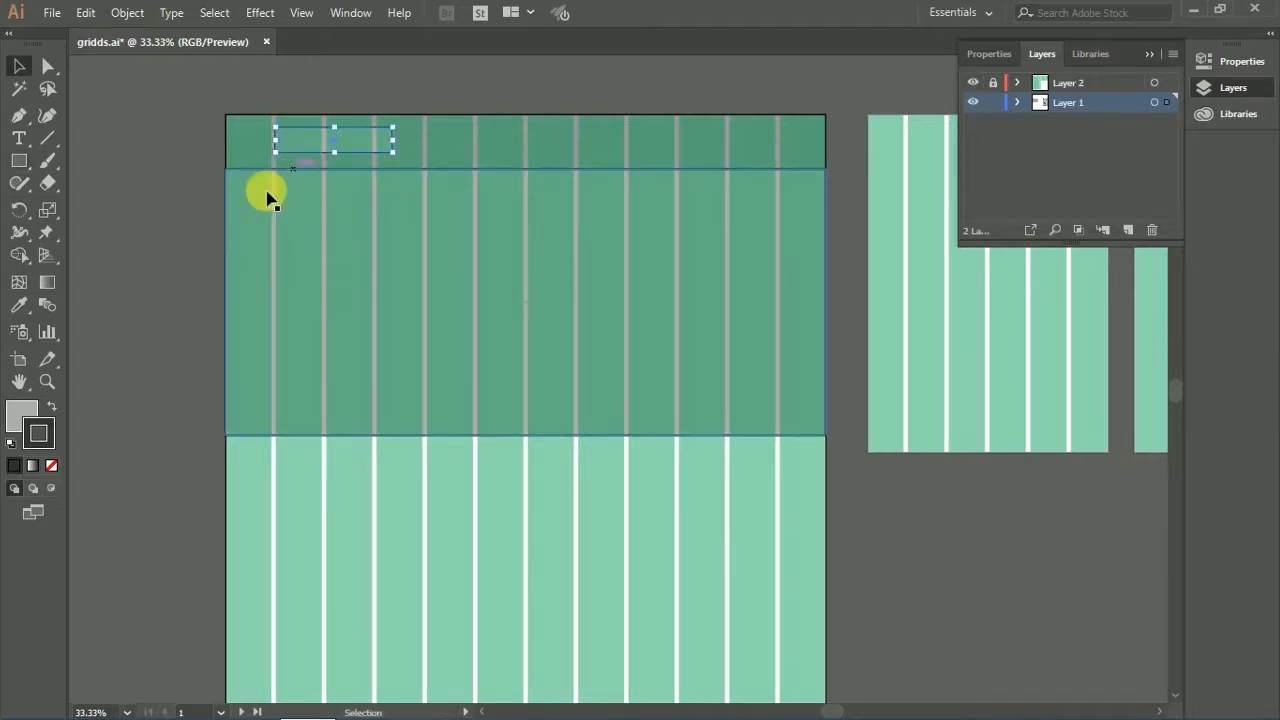
Step: Swap the small header rectangle's fill and stroke colours, and hide Layer 2
click(62, 408)
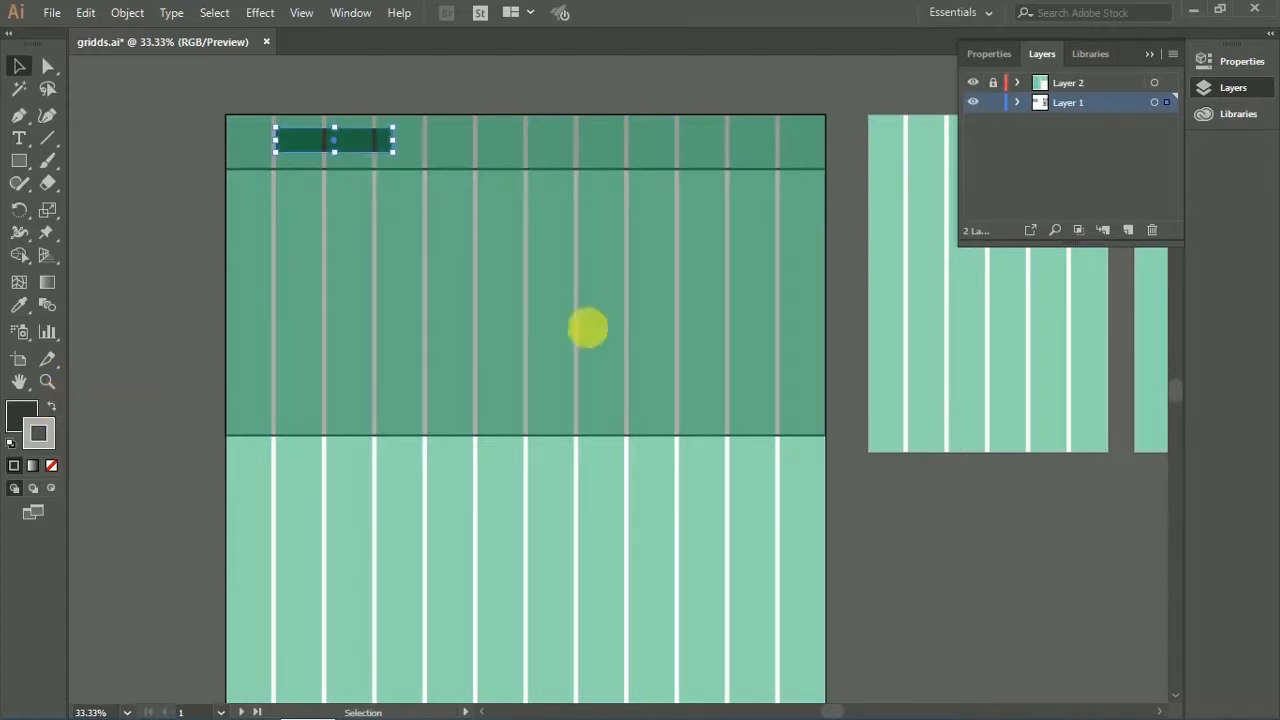
click(973, 82)
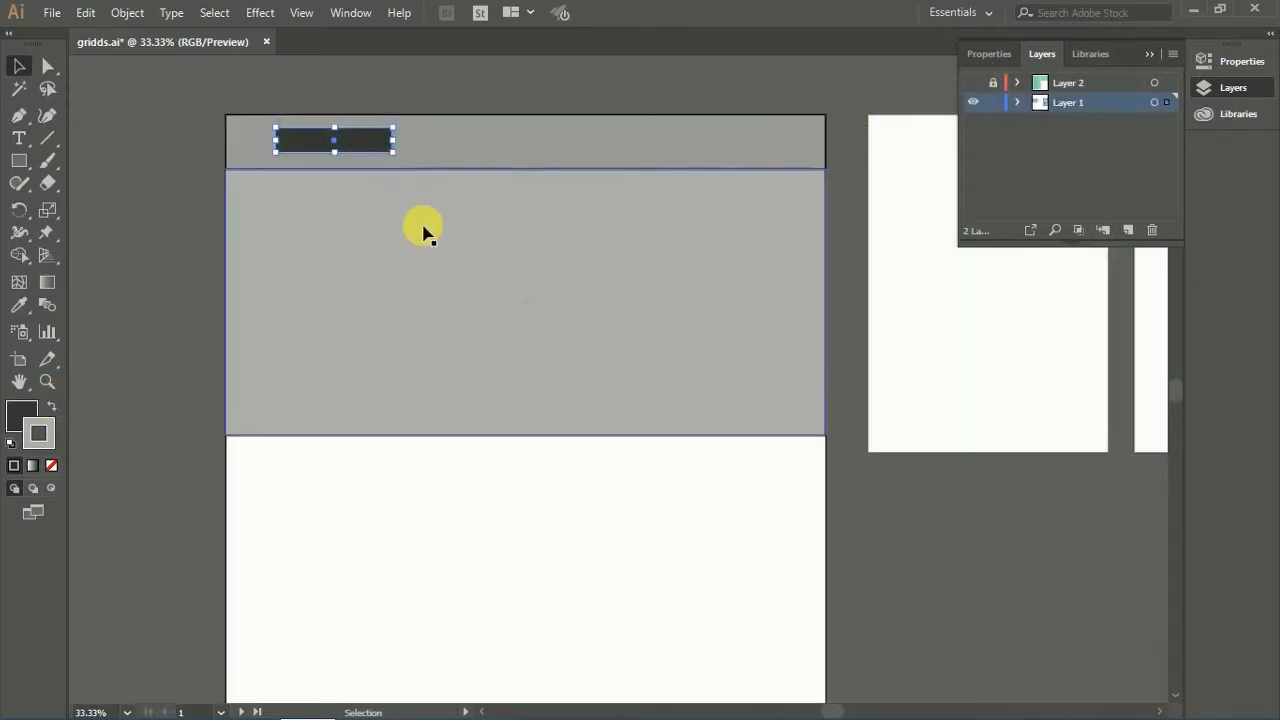
click(177, 160)
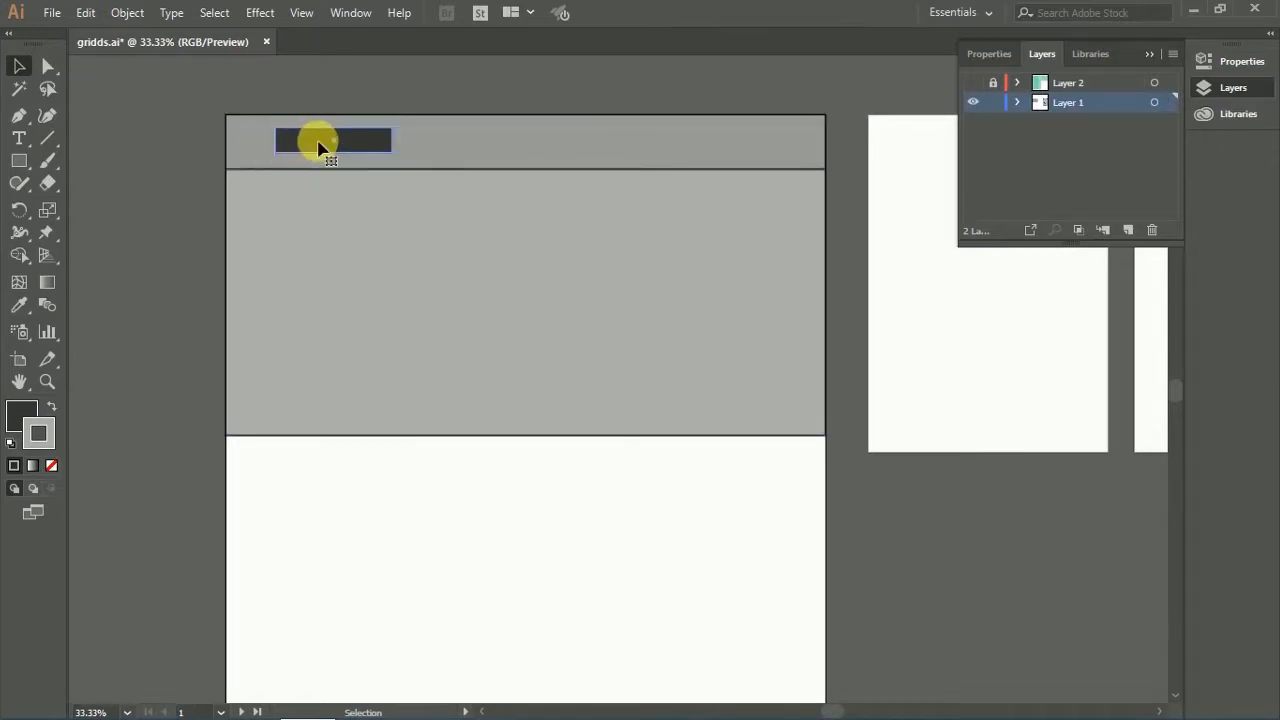
Step: Match the small header rectangle's fill and stroke to the banner with the Eyedropper and deselect it
shift+click(351, 206)
key(i)
click(351, 206)
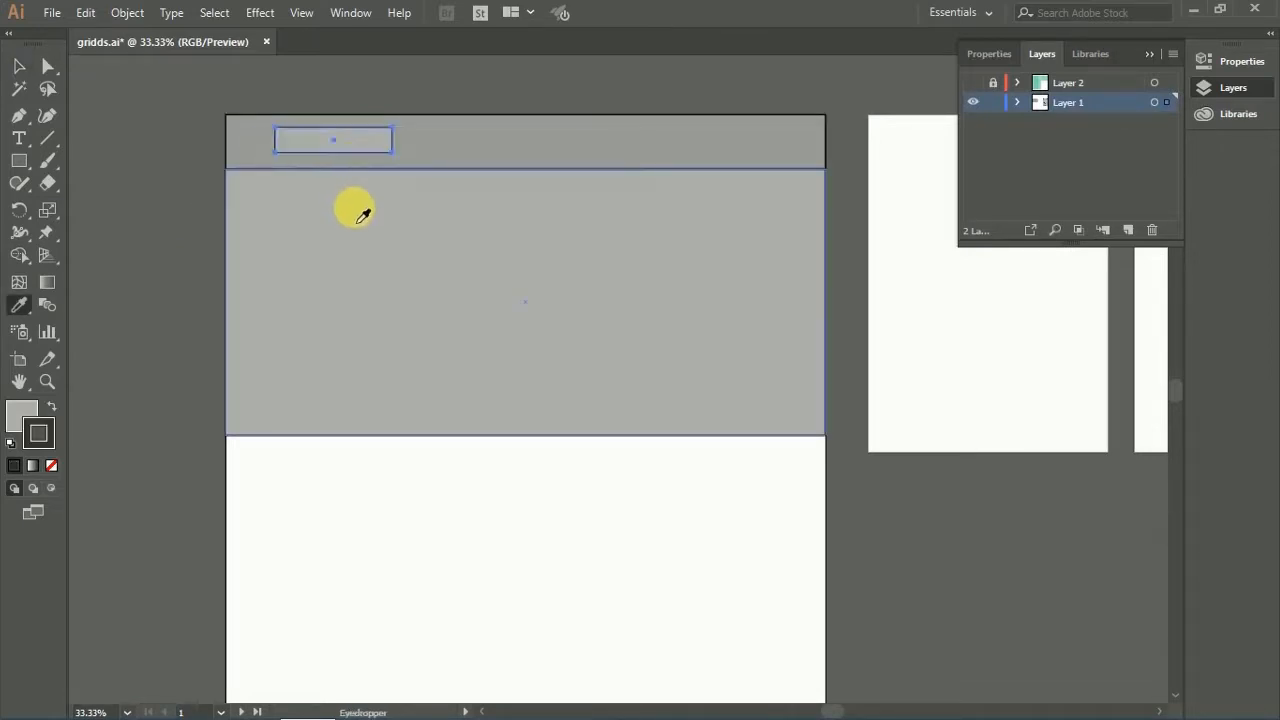
key(v)
click(177, 163)
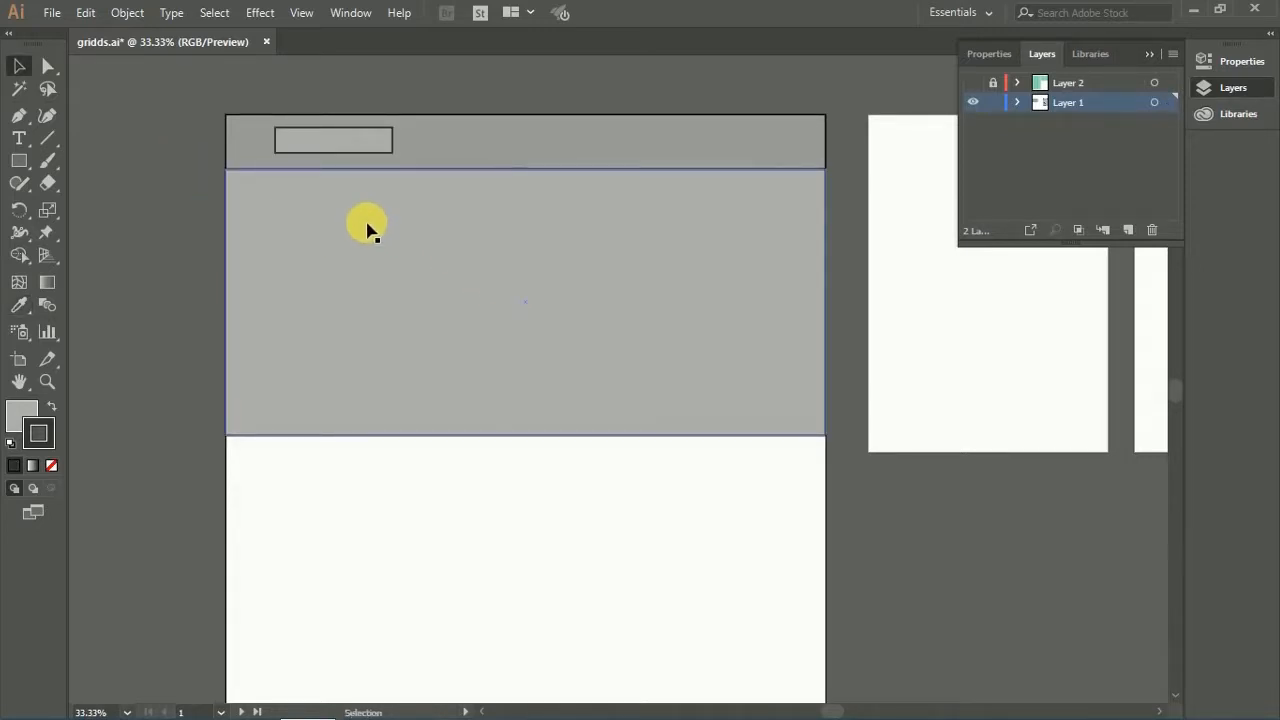
key(z)
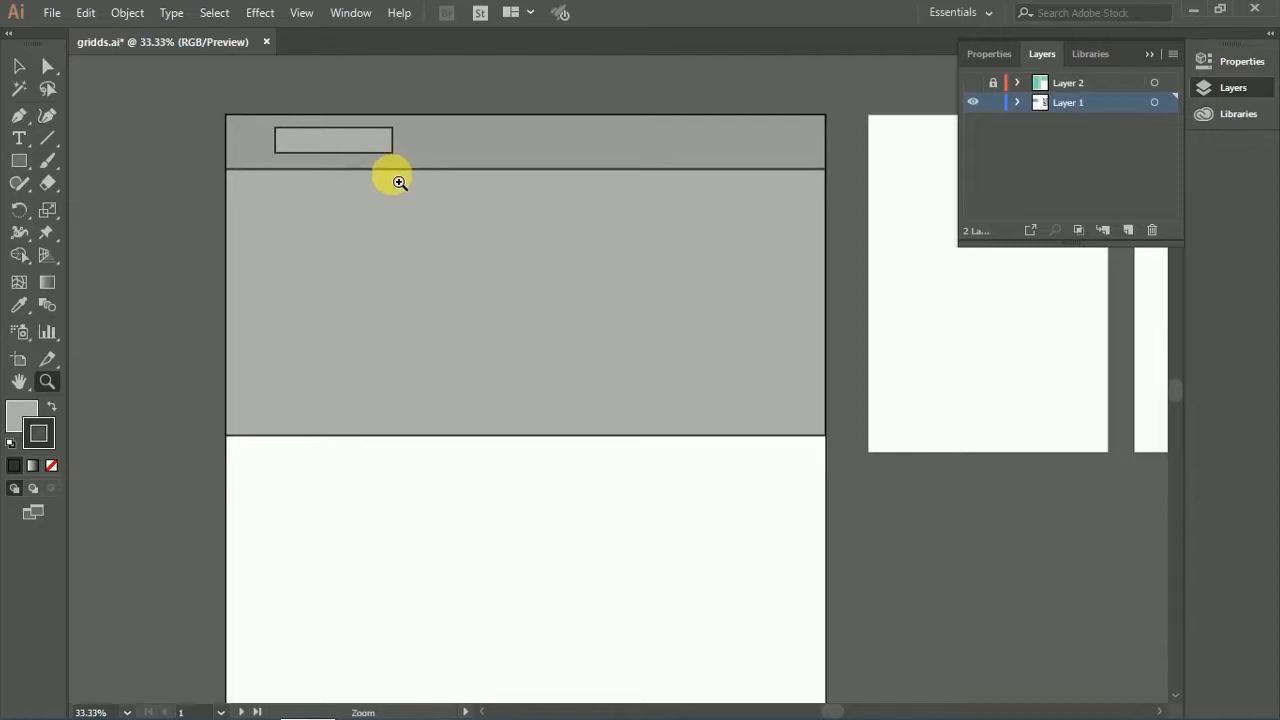
key(v)
click(418, 187)
click(88, 231)
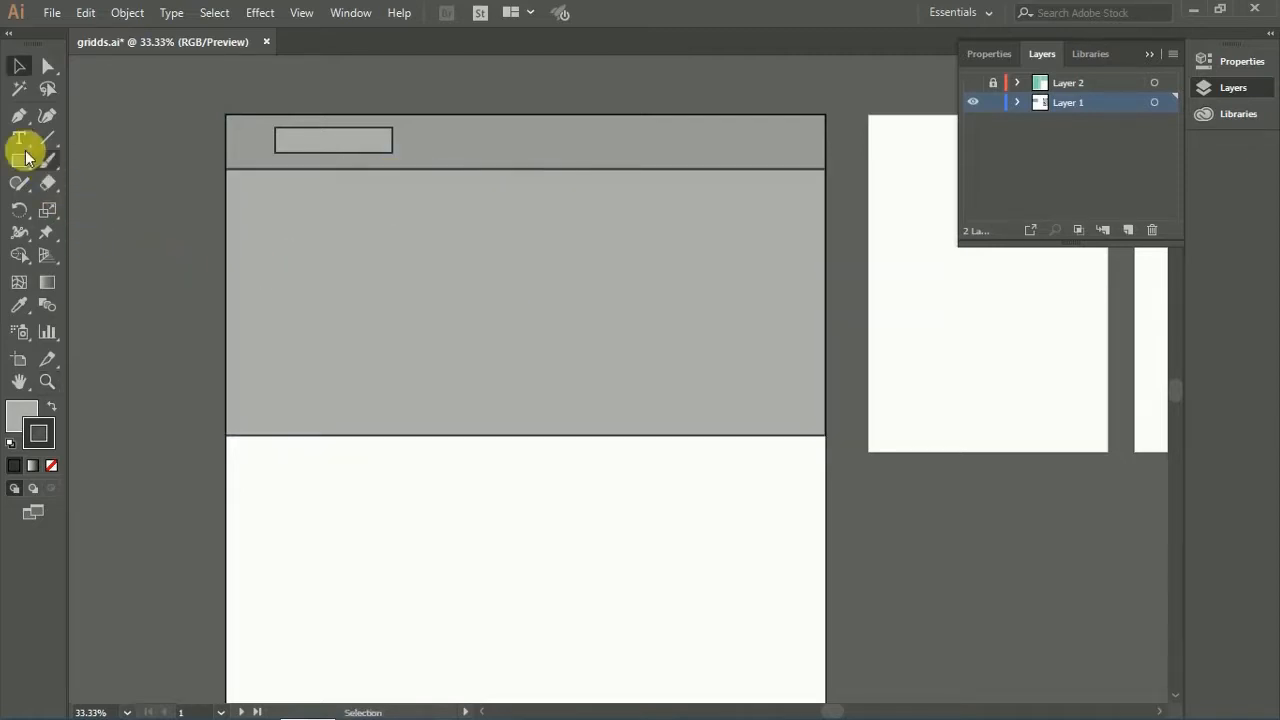
Step: Show Layer 2 and draw a horizontal Pen line about 146 px long across the eleventh grid column near the header's upper edge
click(18, 118)
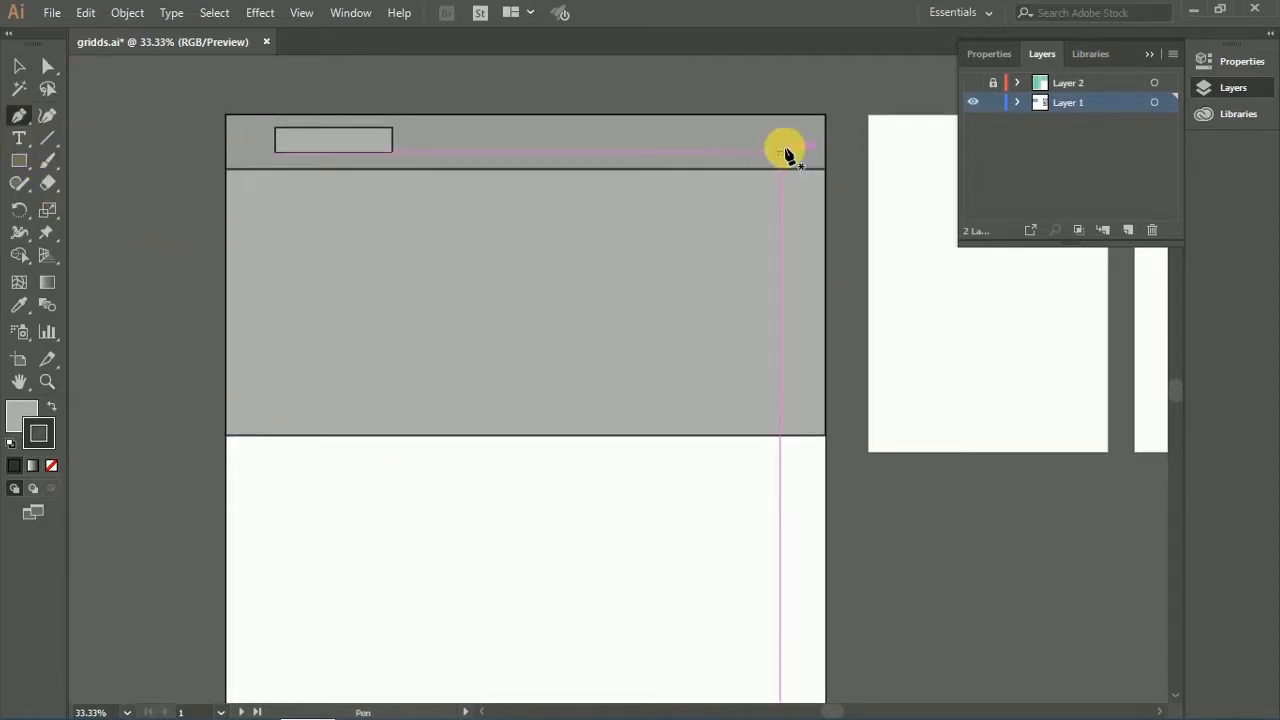
click(973, 83)
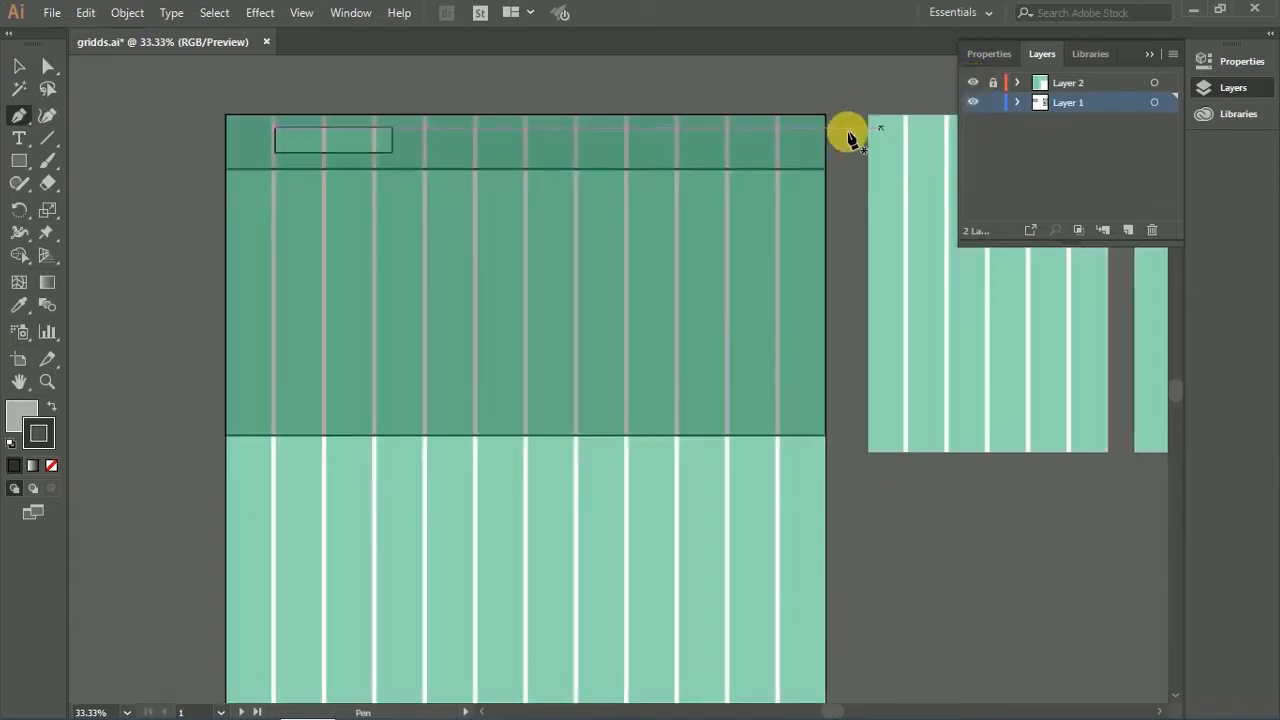
click(772, 131)
drag(772, 131, 733, 136)
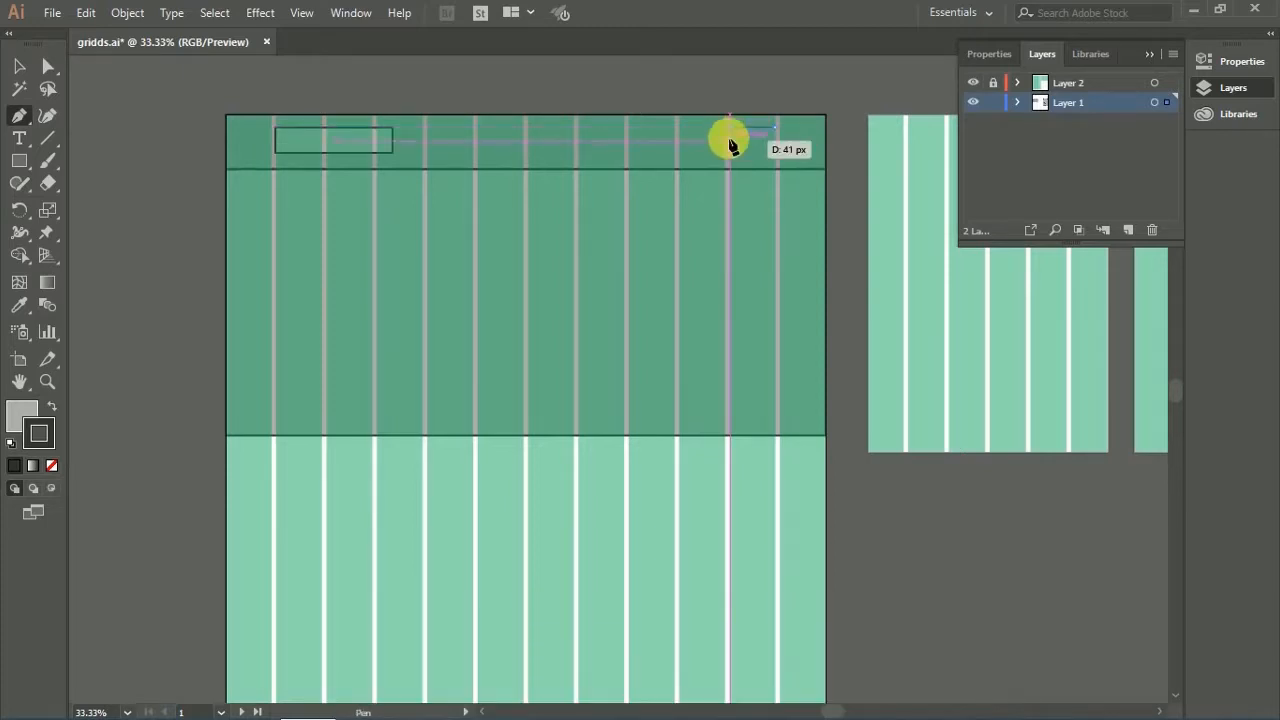
key(v)
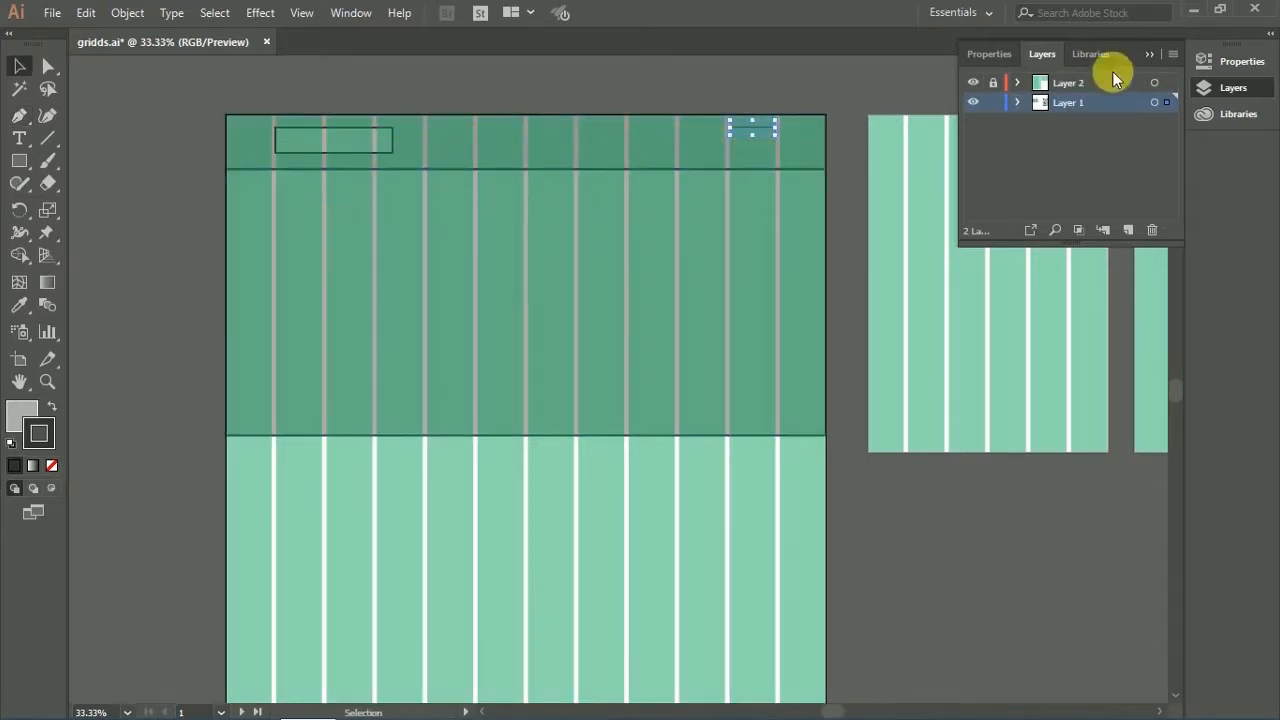
Step: Set the short header line's stroke weight to 10 pt, then hide the grid layer and deselect the line
click(989, 56)
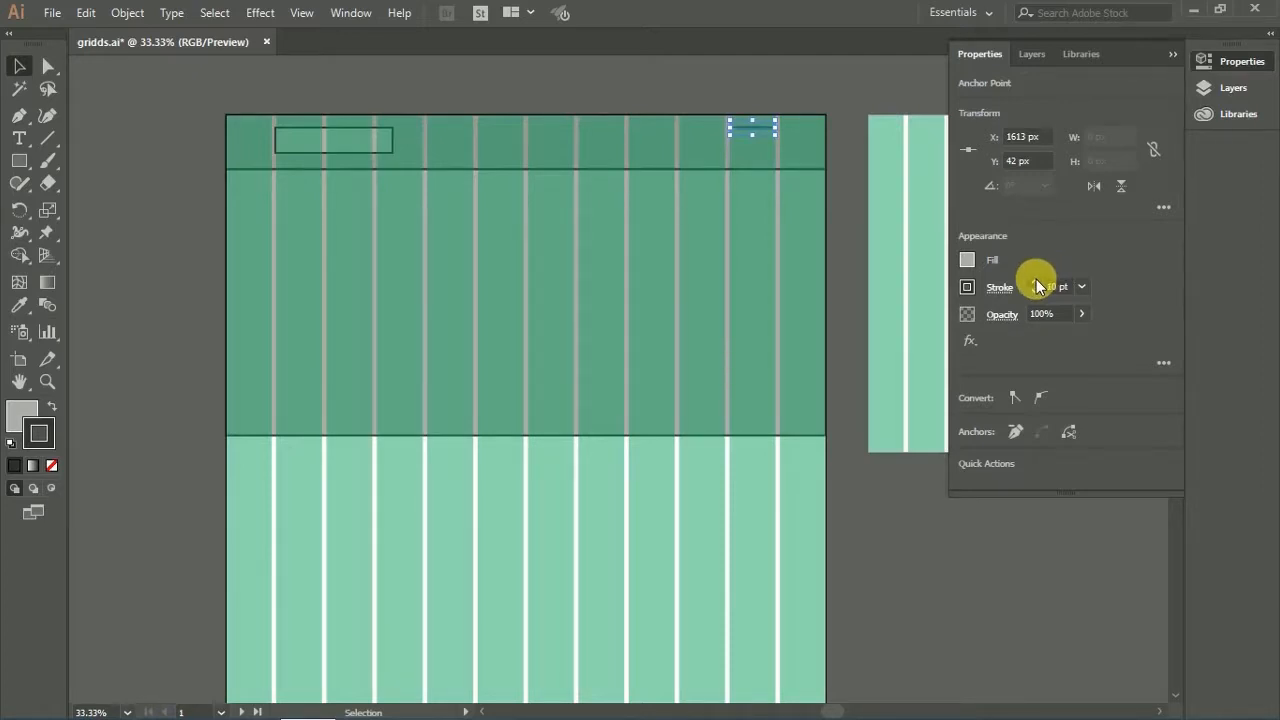
click(1034, 54)
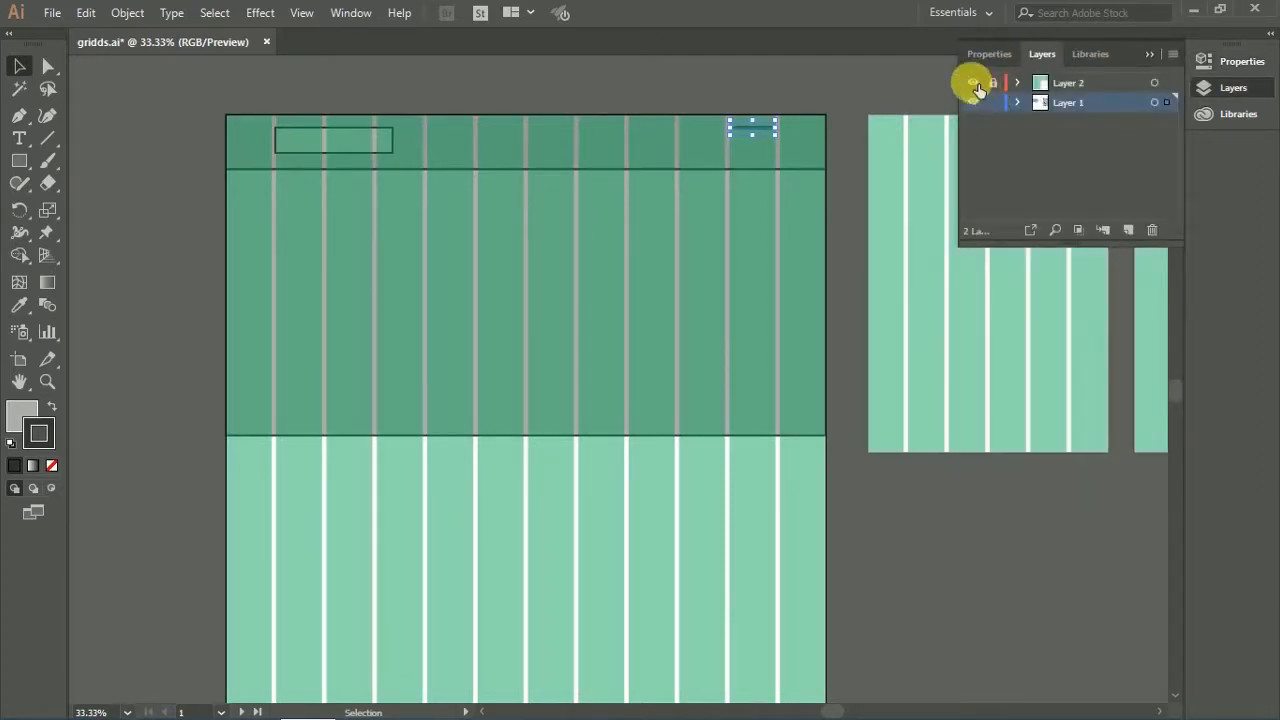
click(975, 83)
key(ctrl+shift+a)
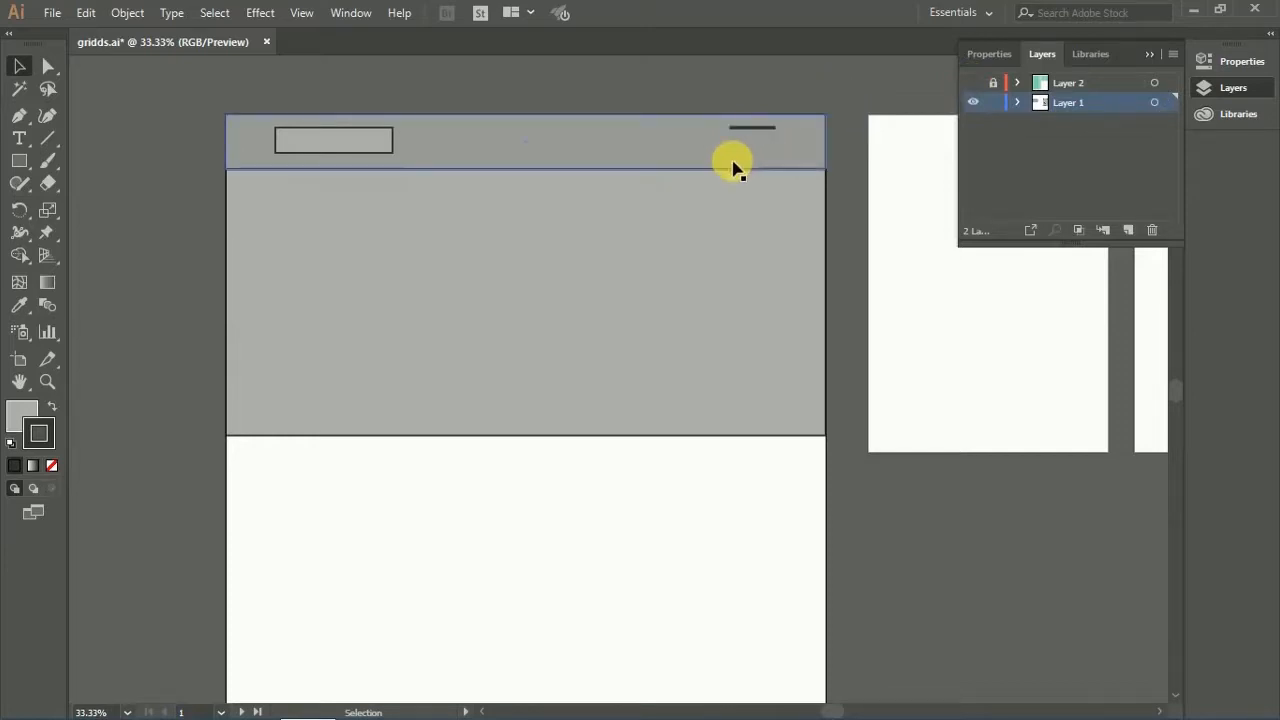
Step: Increase the short header line's stroke weight to 16 pt
key(z)
click(722, 154)
click(674, 380)
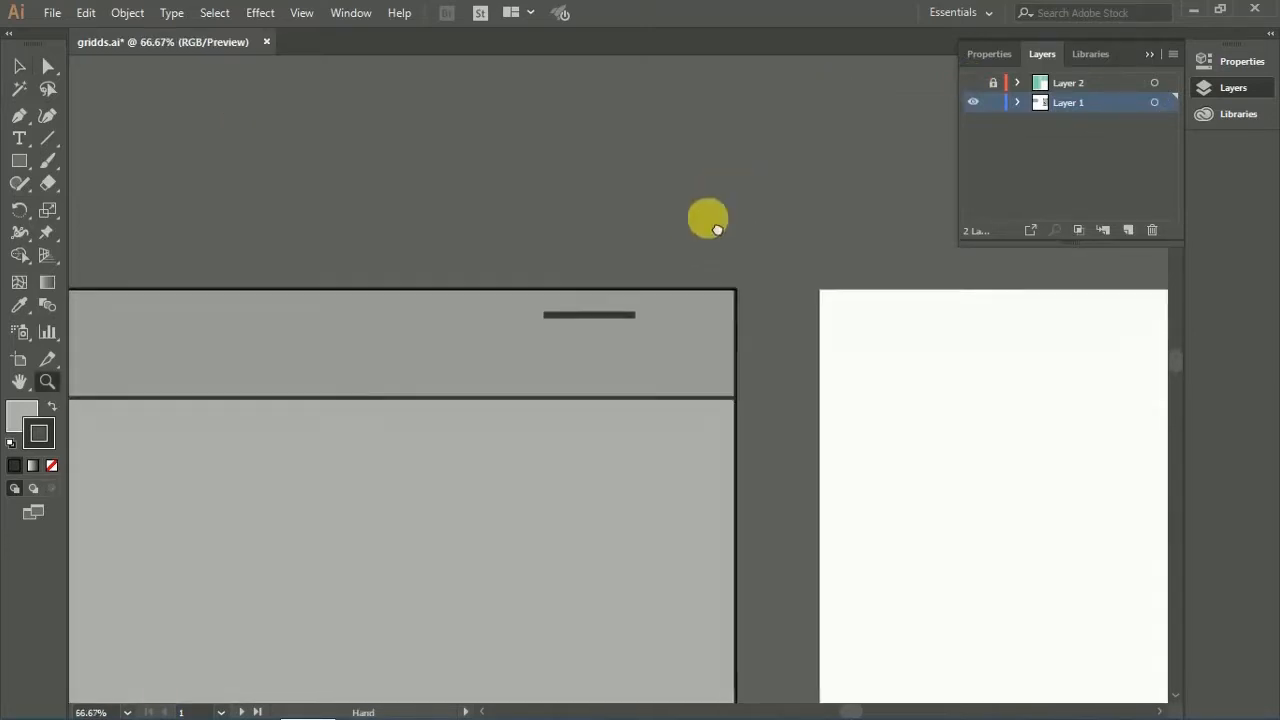
key(v)
click(648, 210)
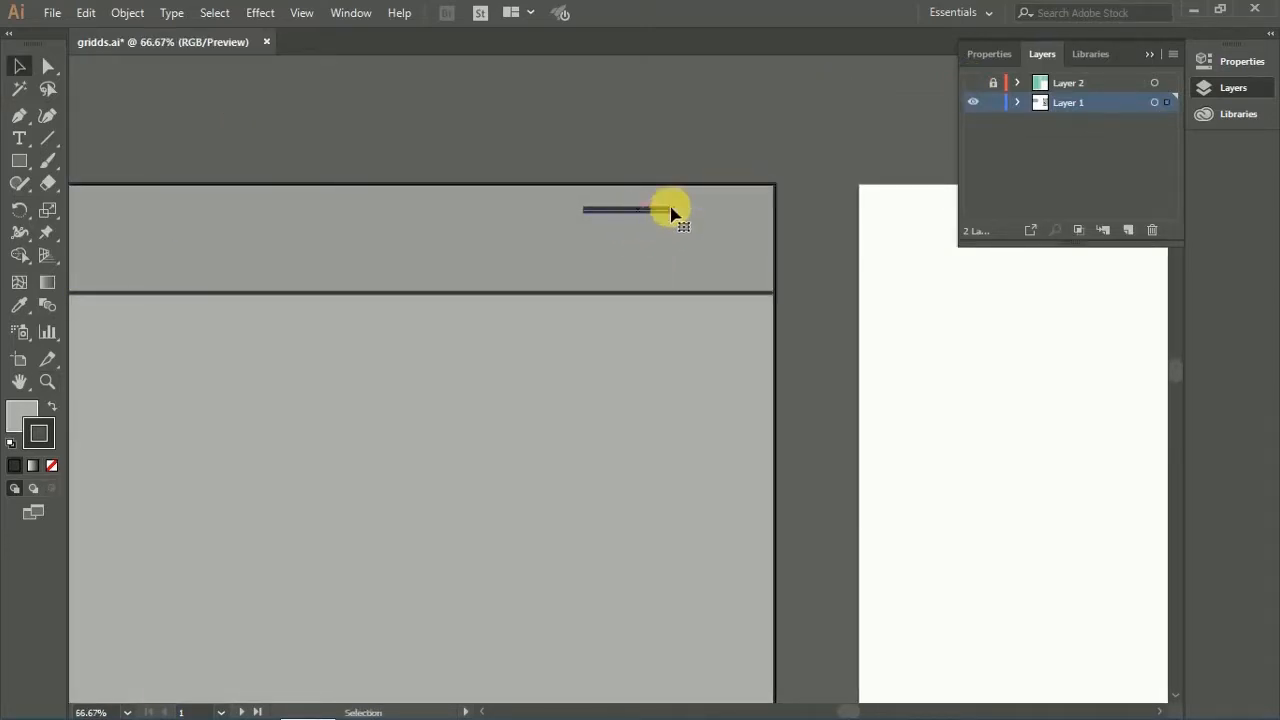
click(989, 56)
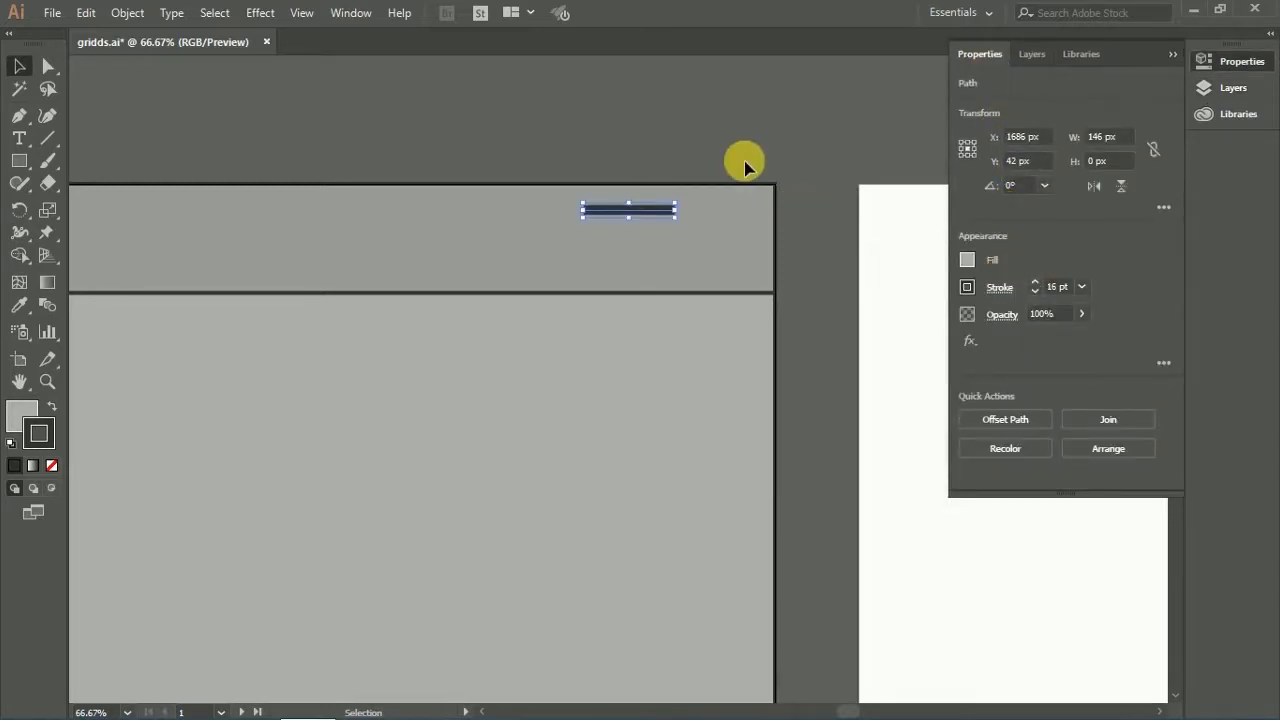
click(680, 204)
Step: Duplicate the line 23 px straight below itself and repeat the copy once to form a three-bar menu icon
click(666, 210)
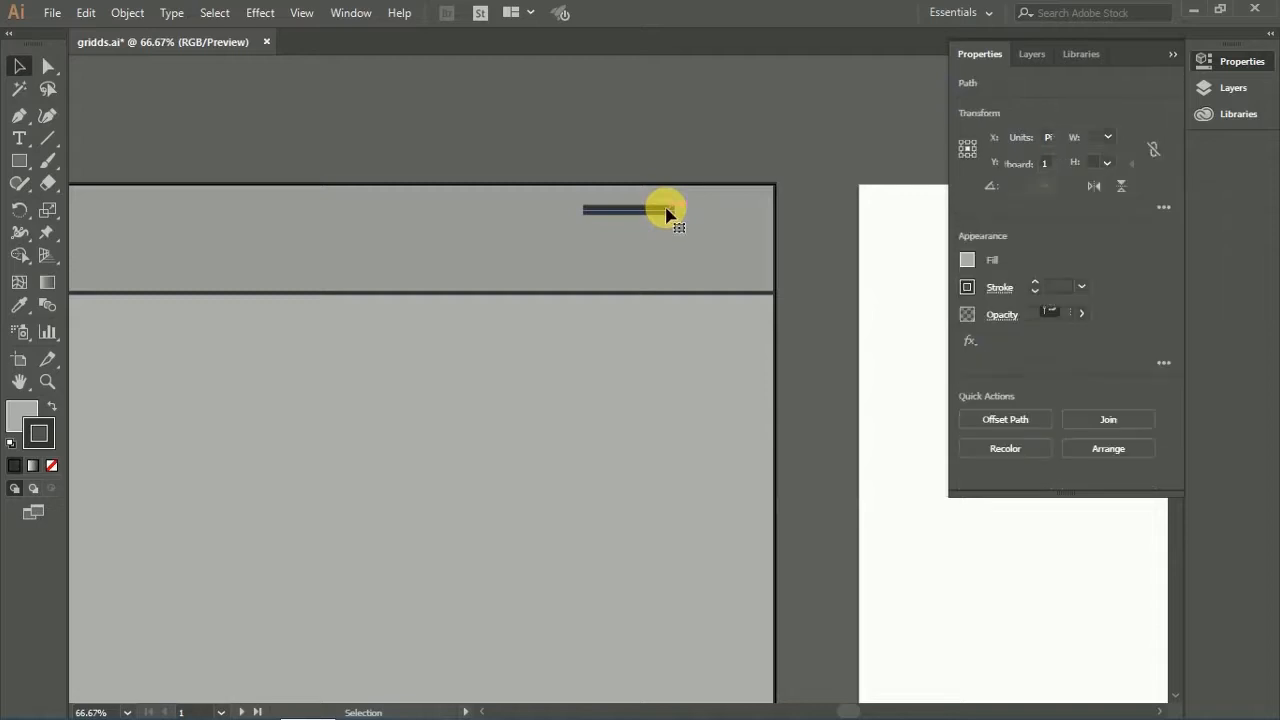
drag(668, 215, 669, 230)
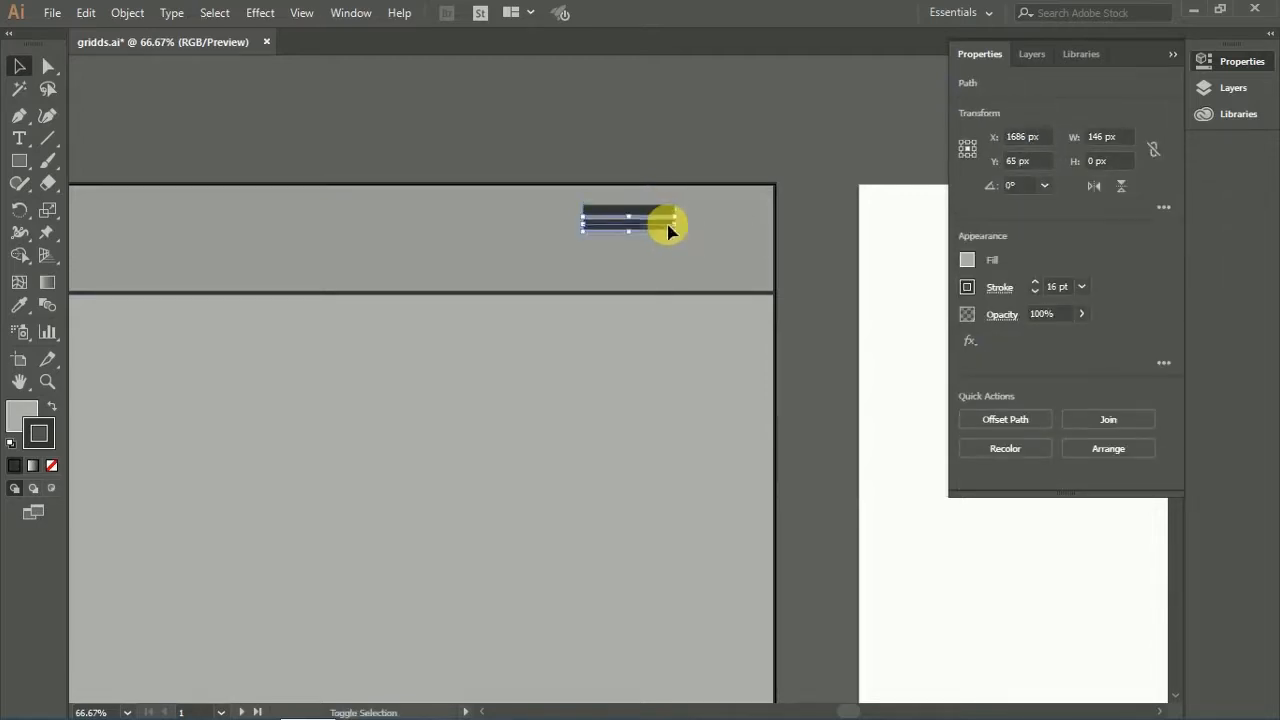
key(ctrl+d)
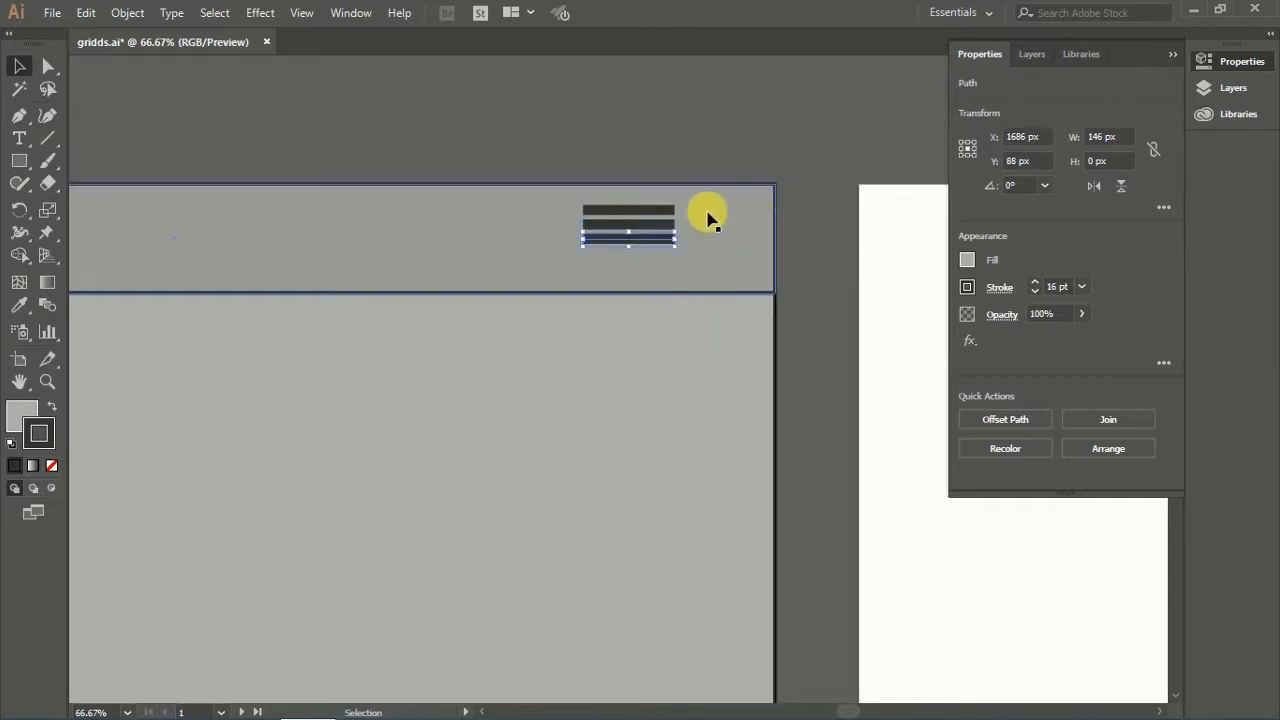
Step: Select only the three menu bars and nudge them down to Y 83 px so they sit near the header's vertical centre, then deselect
click(655, 256)
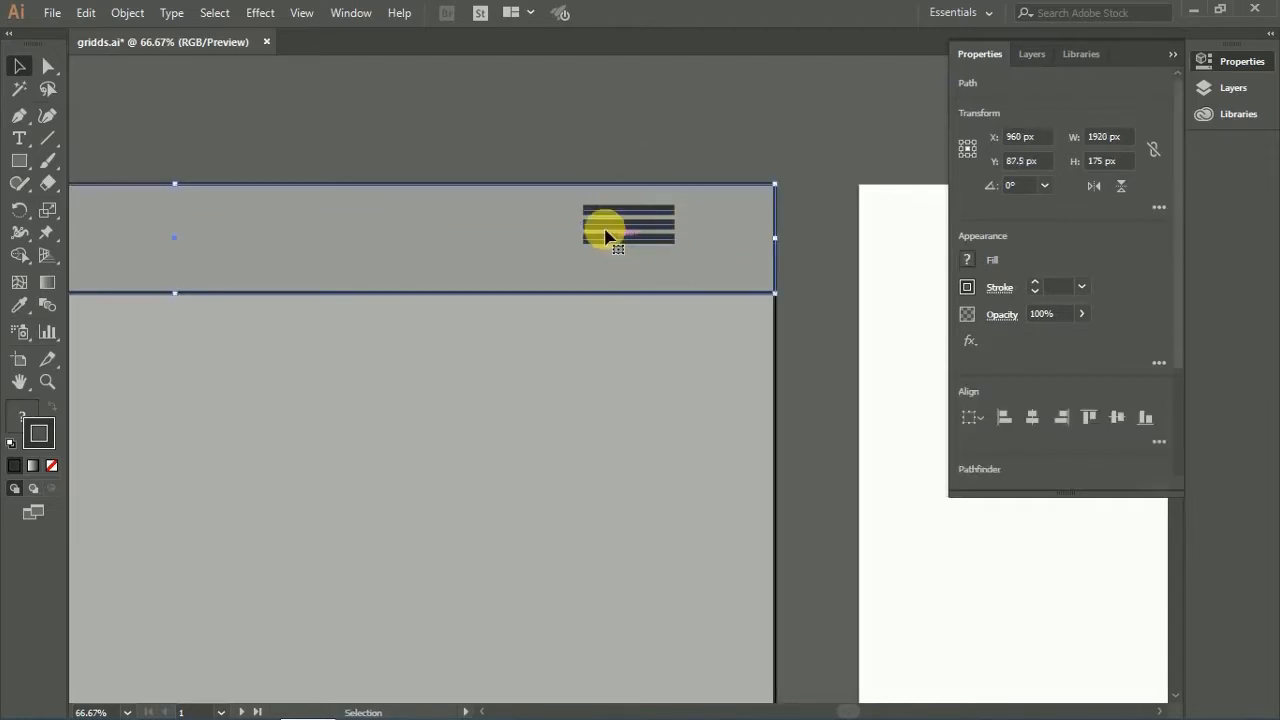
shift+click(509, 218)
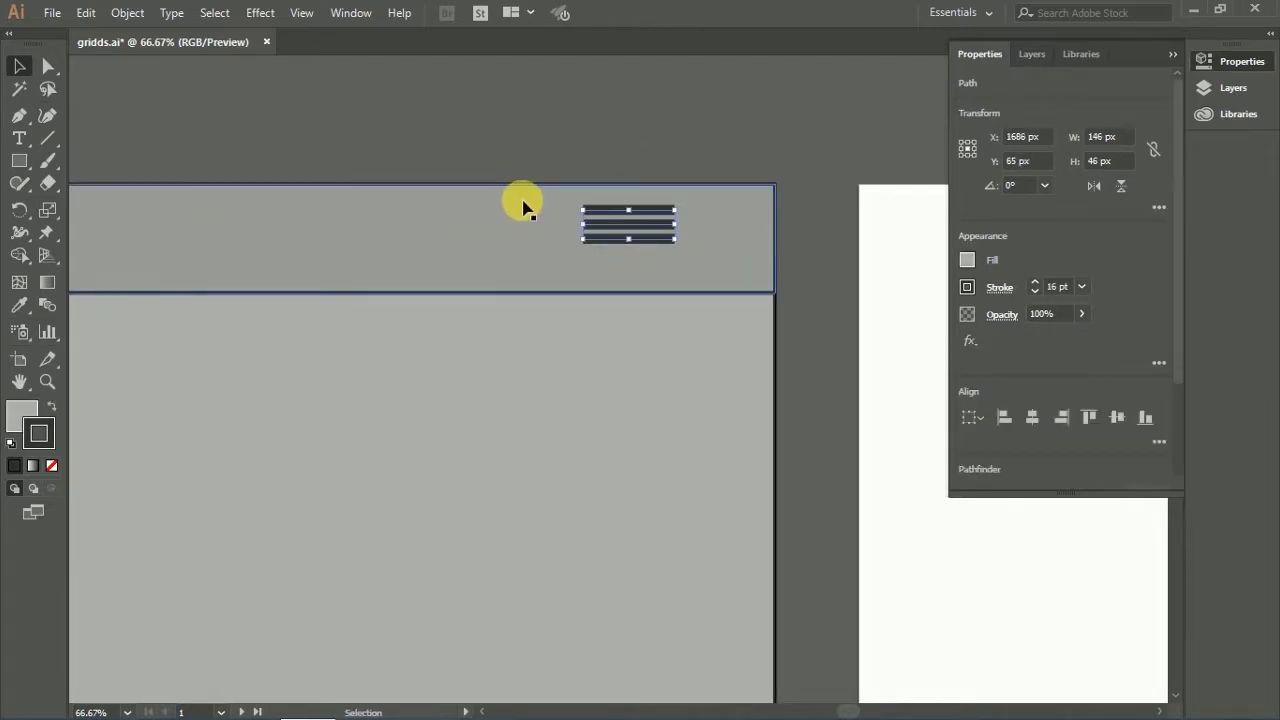
key(Down)
key(Down)
key(Down)
key(Down)
key(Down)
key(Down)
key(Down)
key(Down)
key(Down)
key(Down)
key(Down)
key(Down)
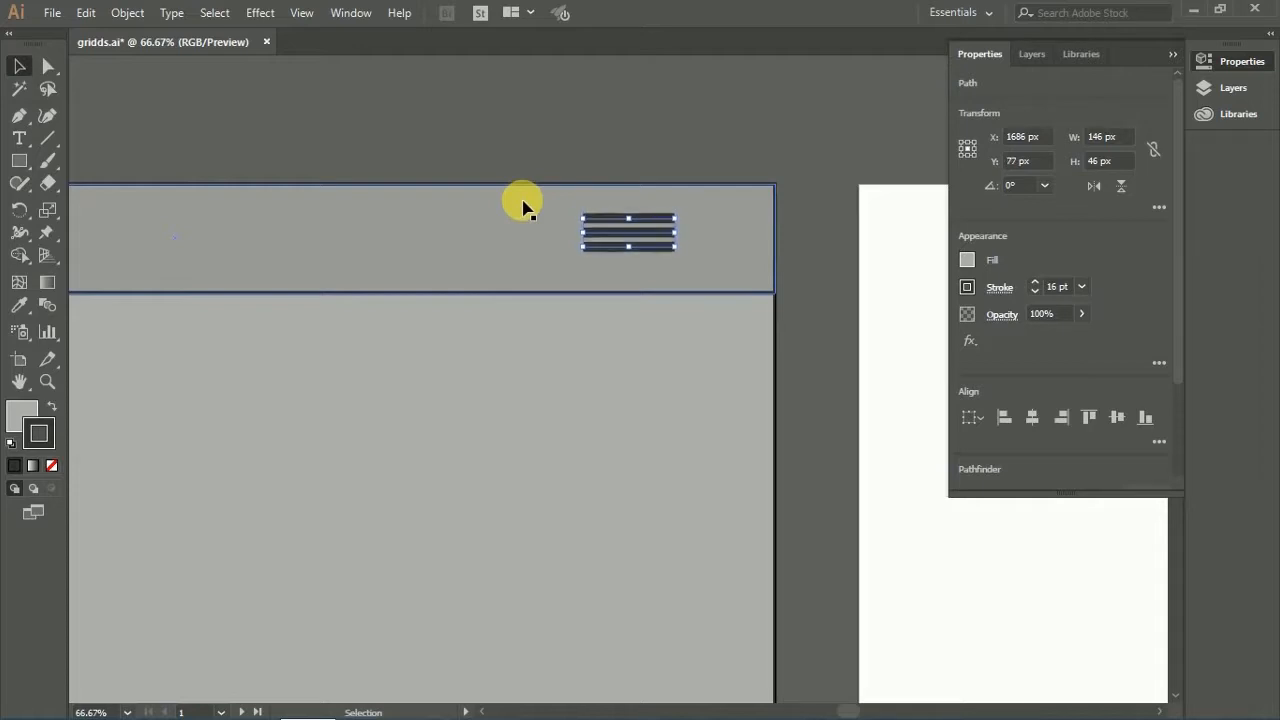
key(Down)
key(Down)
key(Down)
key(Down)
key(Down)
key(Down)
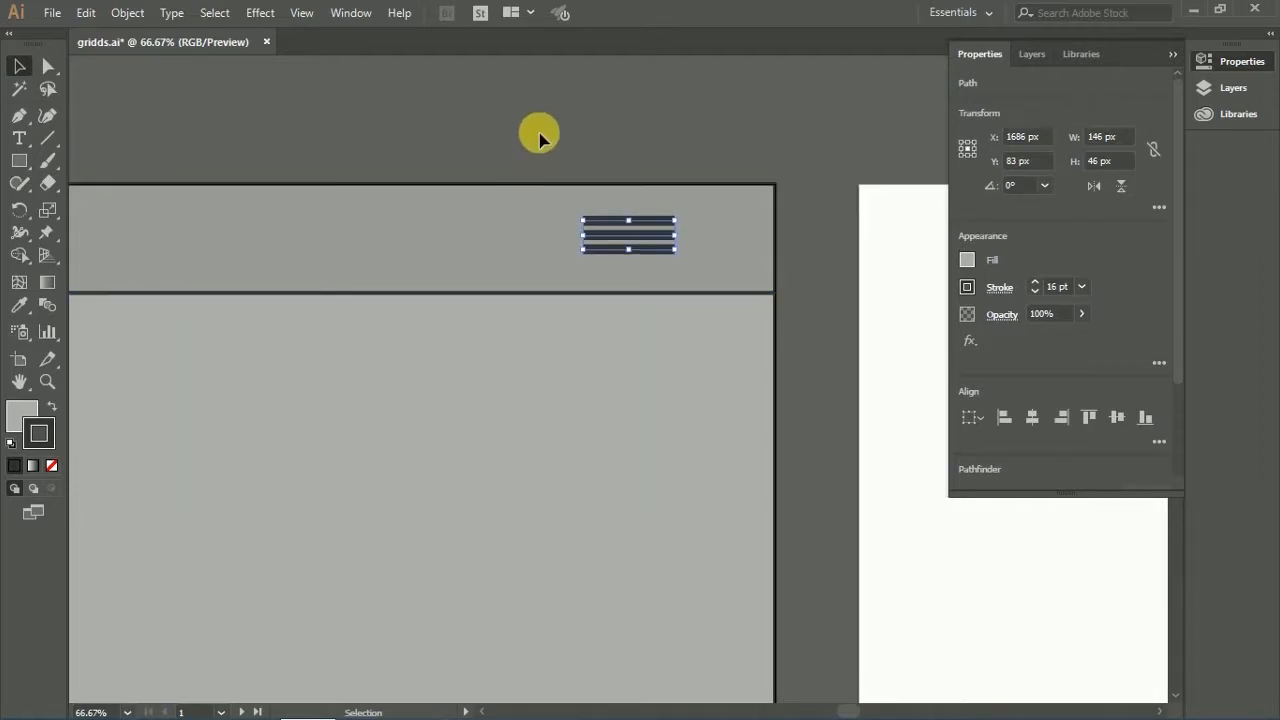
click(539, 139)
Step: Add a "Lorem Ipsum" text in the upper part of the grey banner below the header
key(z)
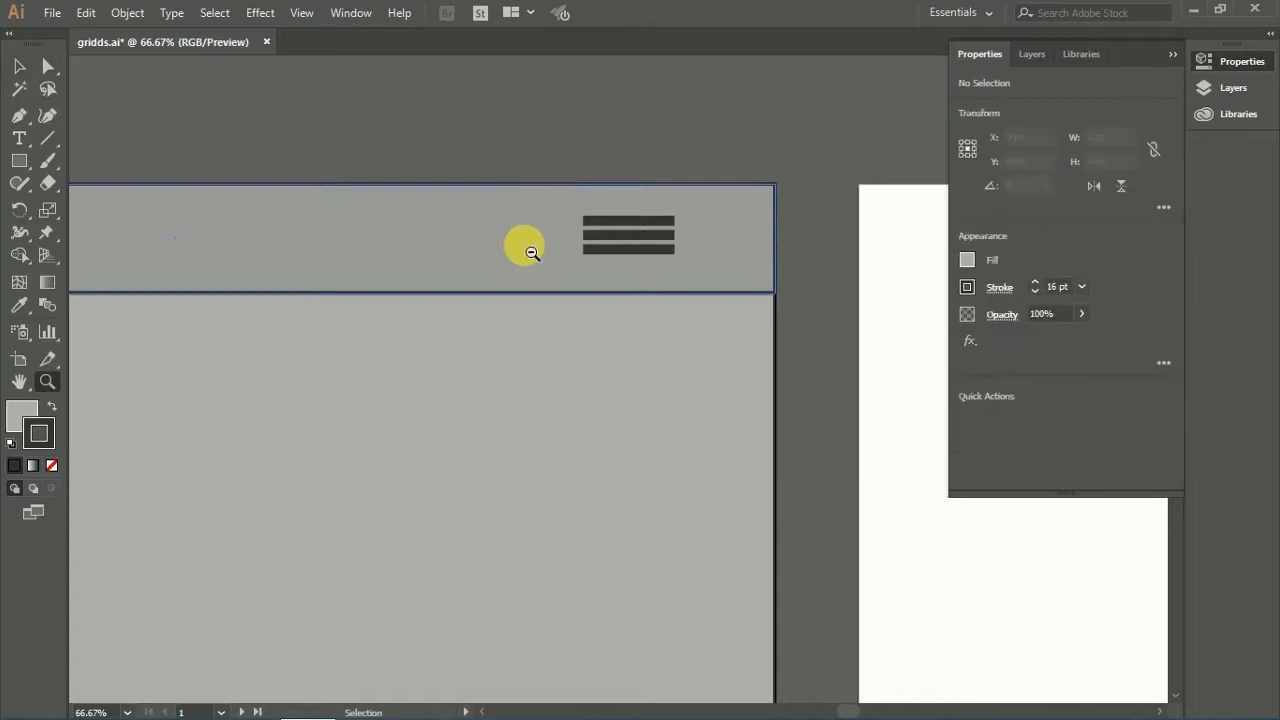
alt+click(588, 388)
alt+click(588, 388)
drag(557, 437, 610, 200)
key(v)
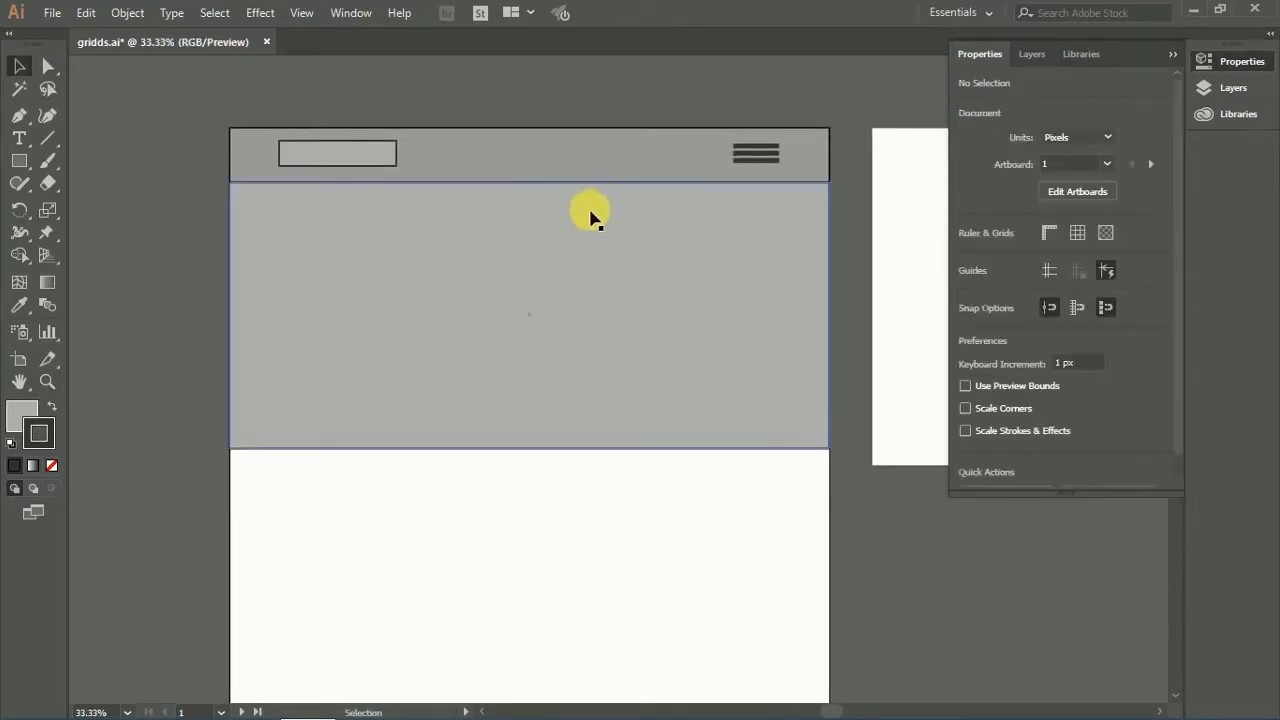
click(19, 138)
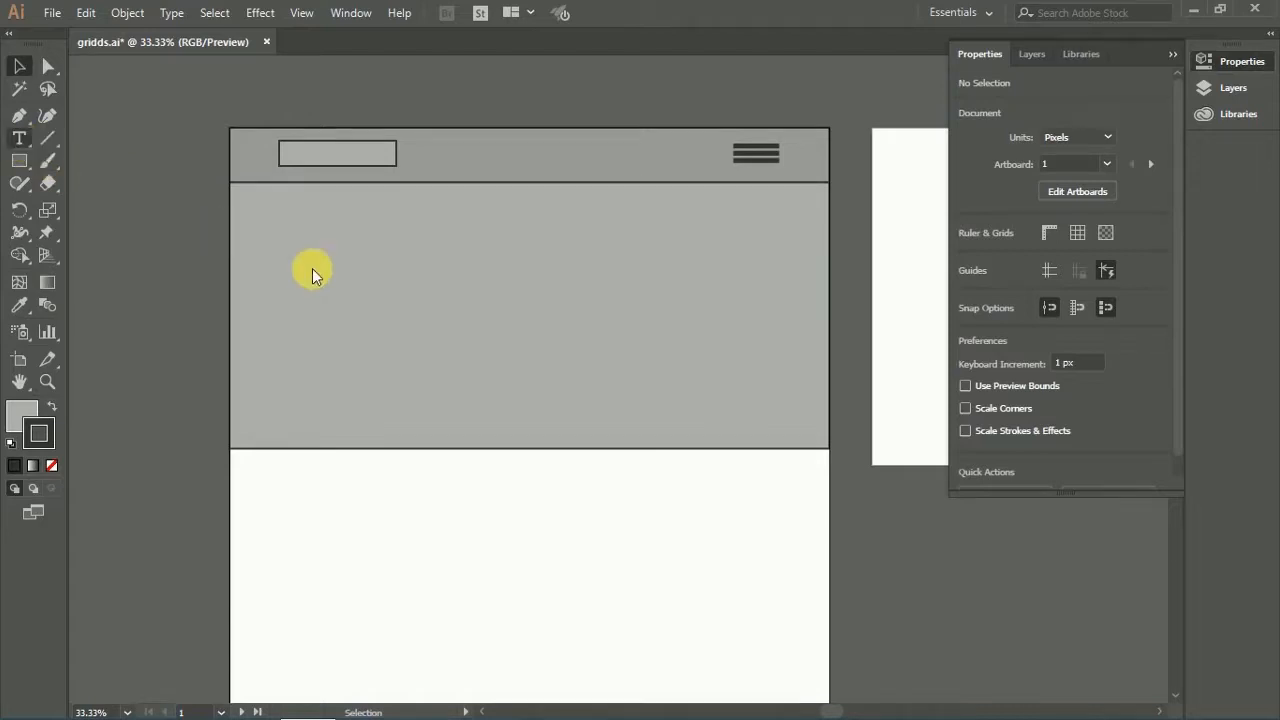
click(433, 264)
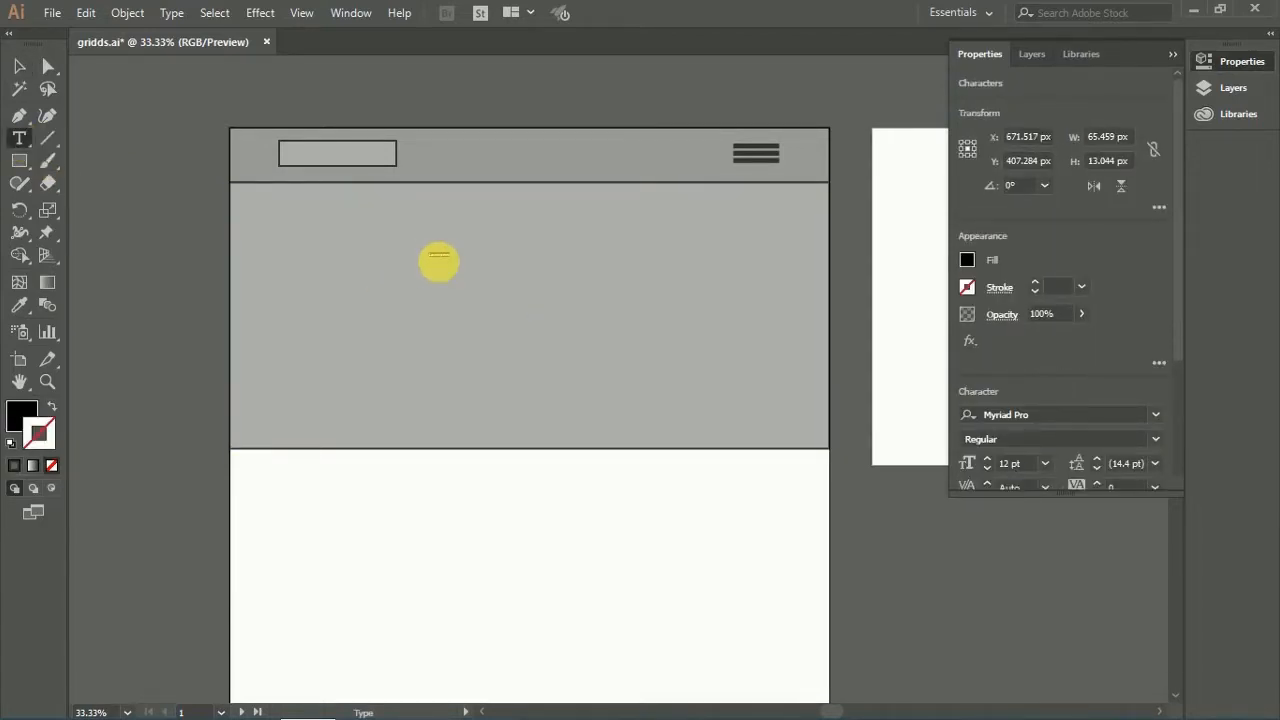
key(Escape)
Step: Scale the Lorem Ipsum text up to about 133 pt and move it towards the middle of the banner
click(445, 254)
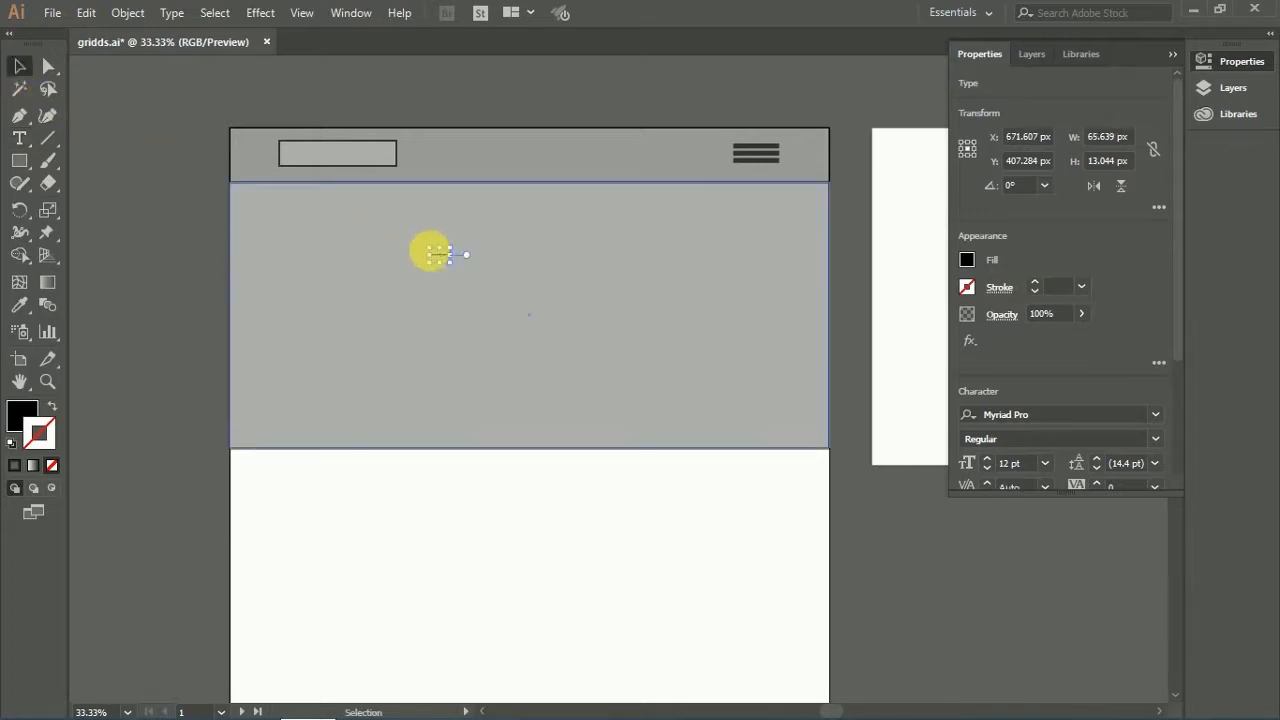
drag(459, 254, 566, 190)
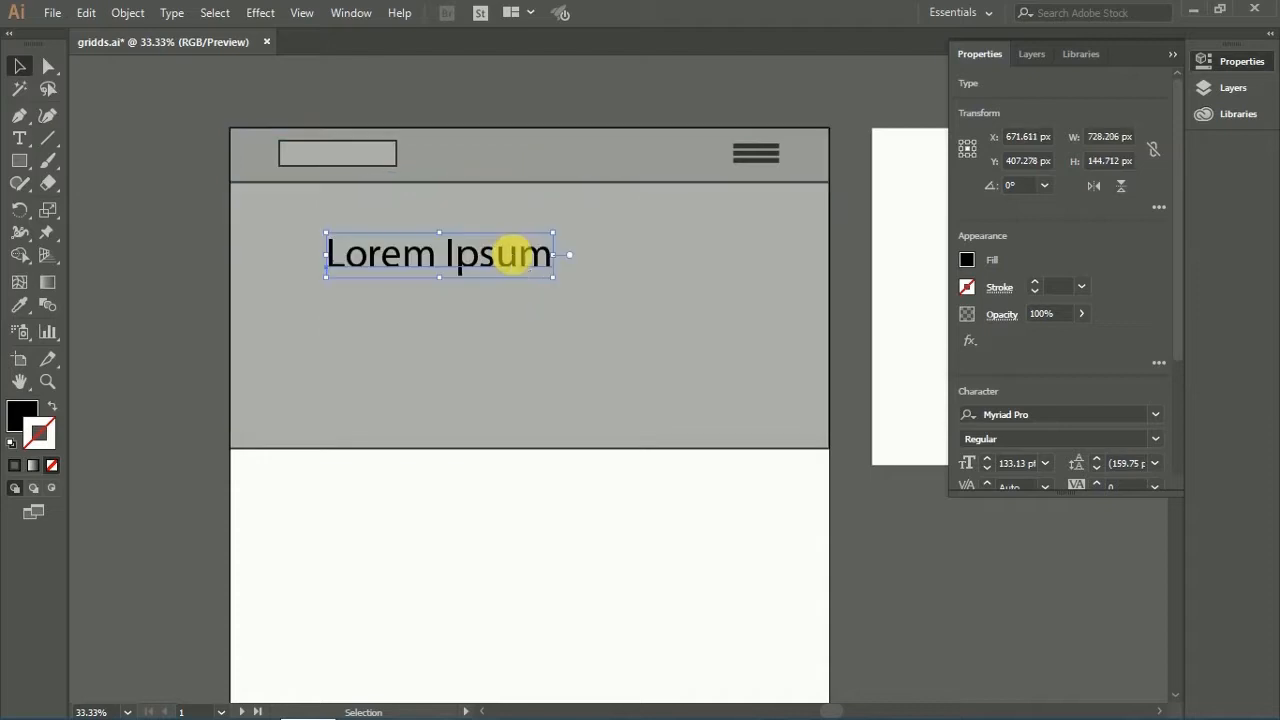
drag(509, 251, 585, 281)
Step: With the grid layer shown, enlarge the Lorem Ipsum heading to span the six middle columns and centre it, then hide the grid
click(1031, 53)
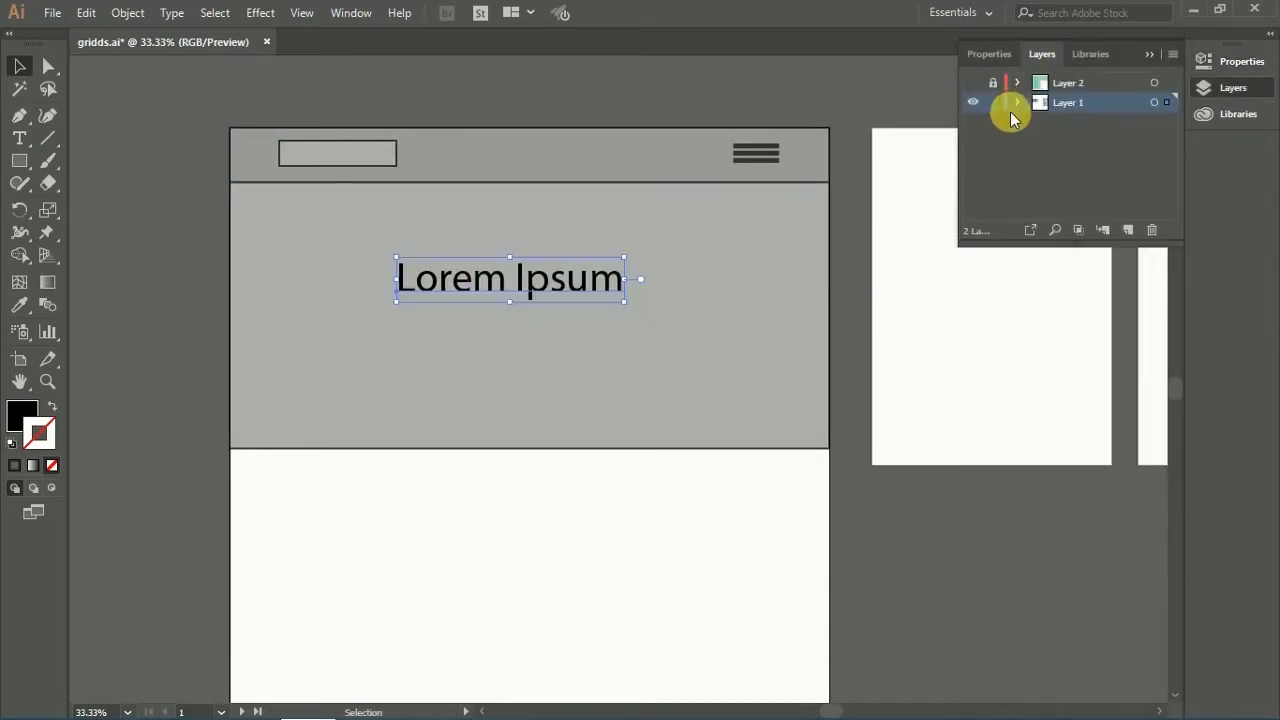
click(993, 82)
click(976, 84)
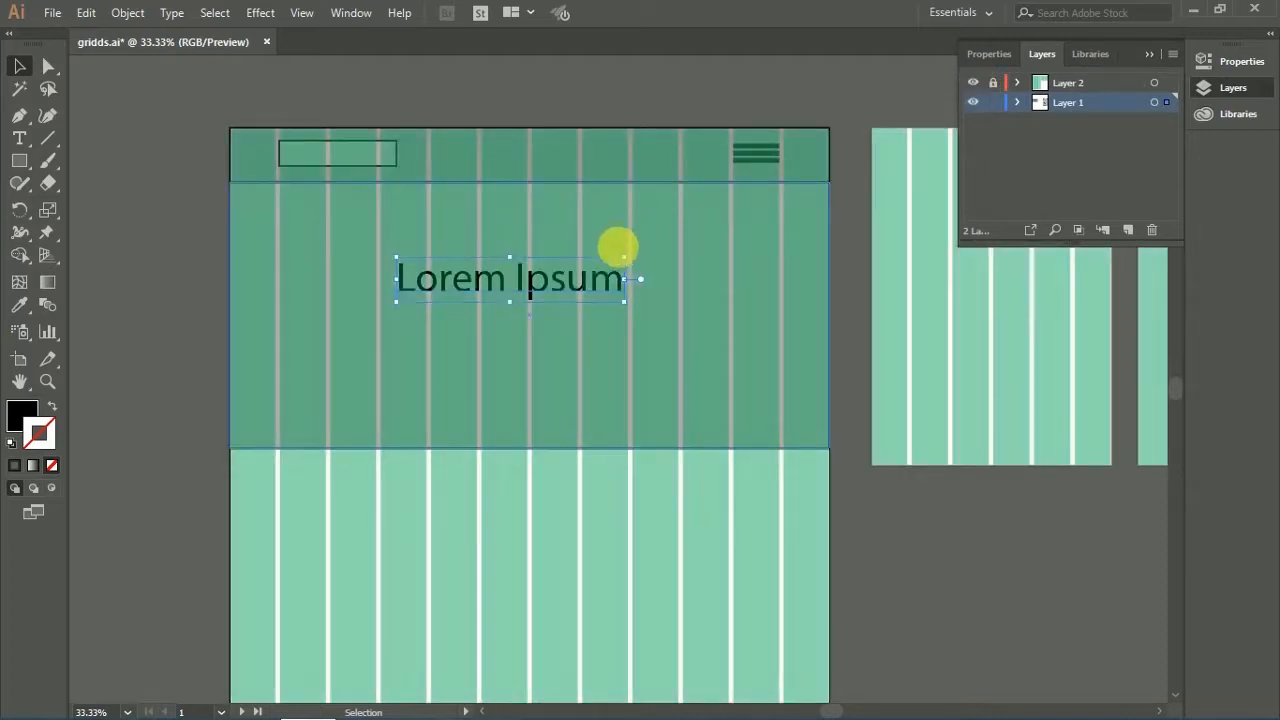
drag(633, 263, 654, 231)
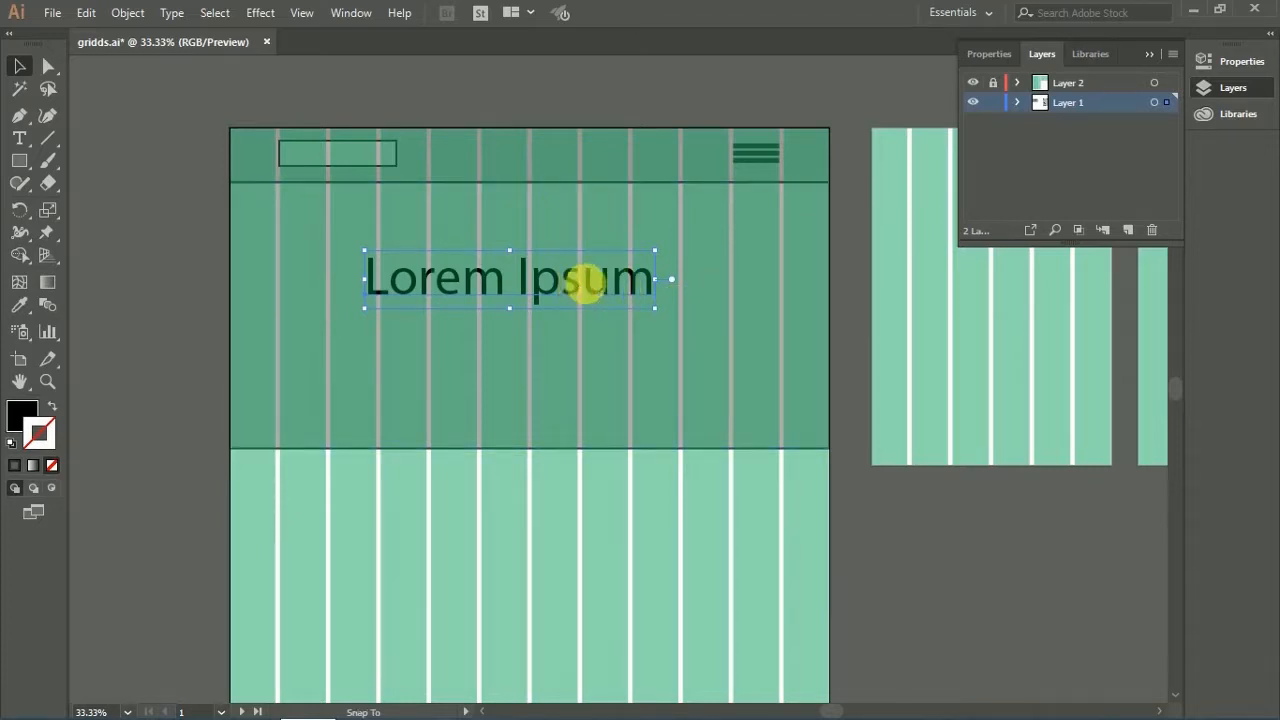
drag(586, 281, 602, 290)
drag(681, 289, 678, 280)
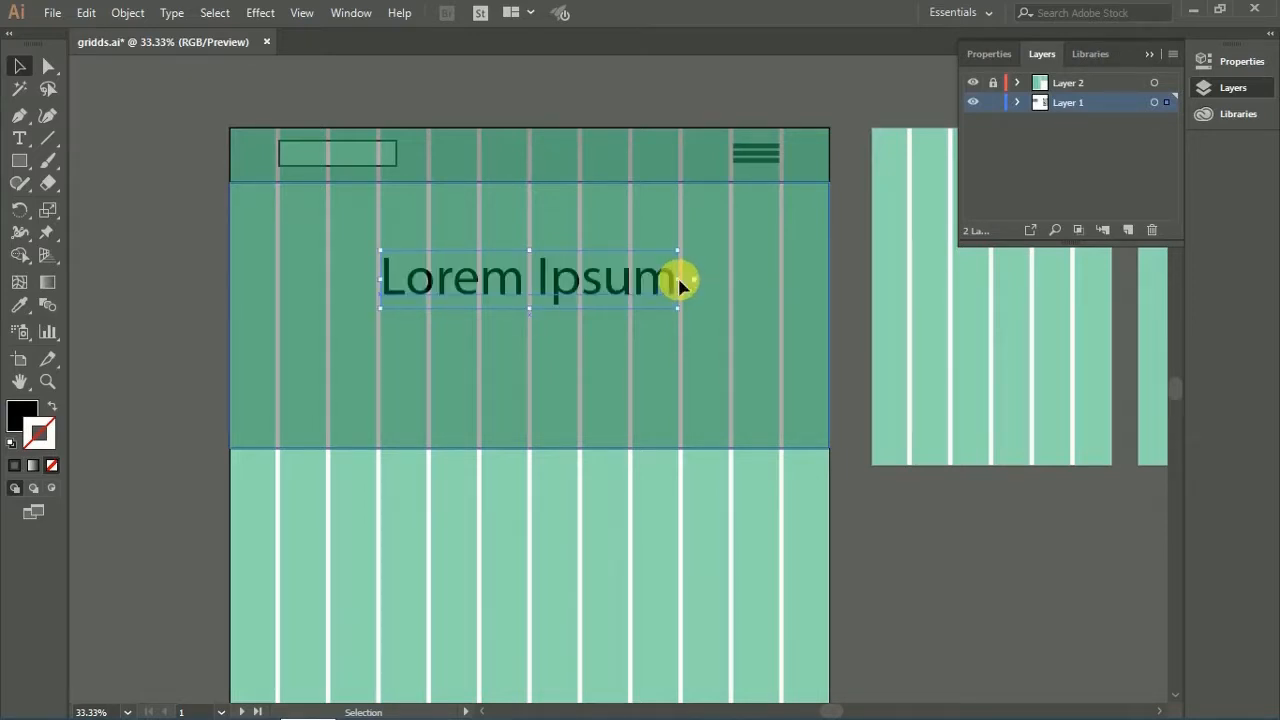
mouse_move(590, 278)
mouse_down()
mouse_move(592, 290)
mouse_move(588, 278)
mouse_up()
click(579, 99)
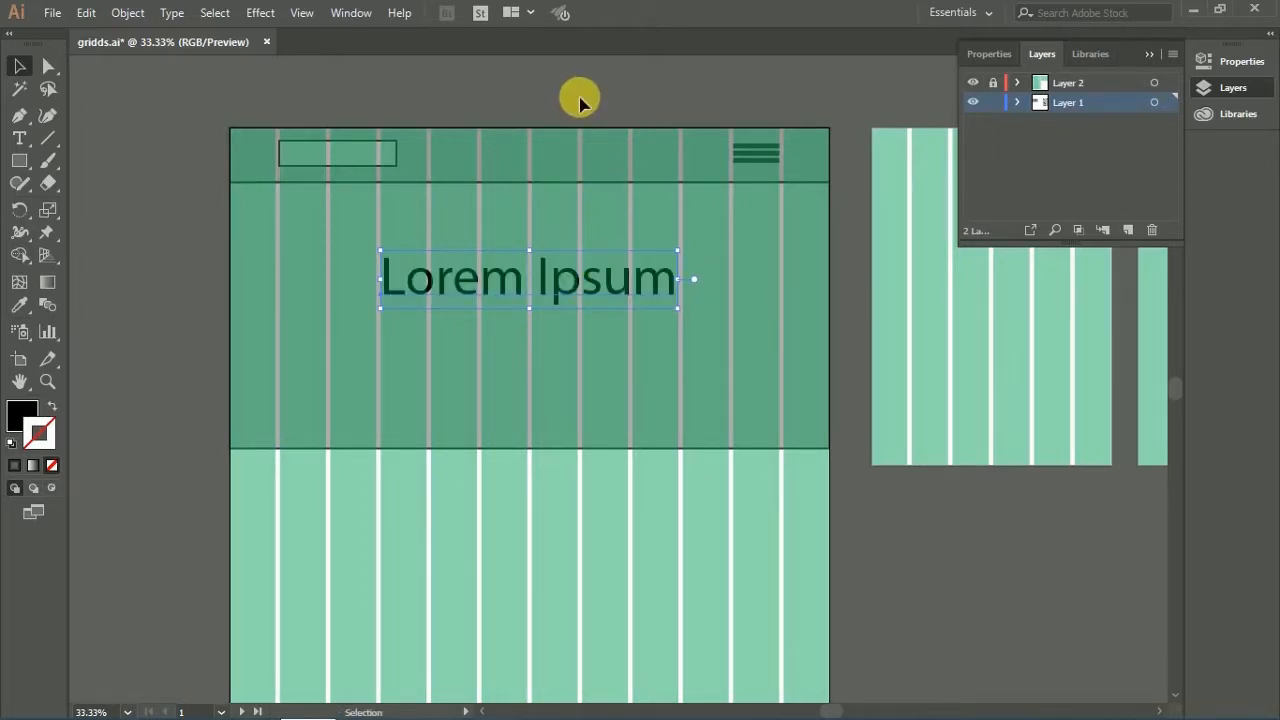
click(974, 86)
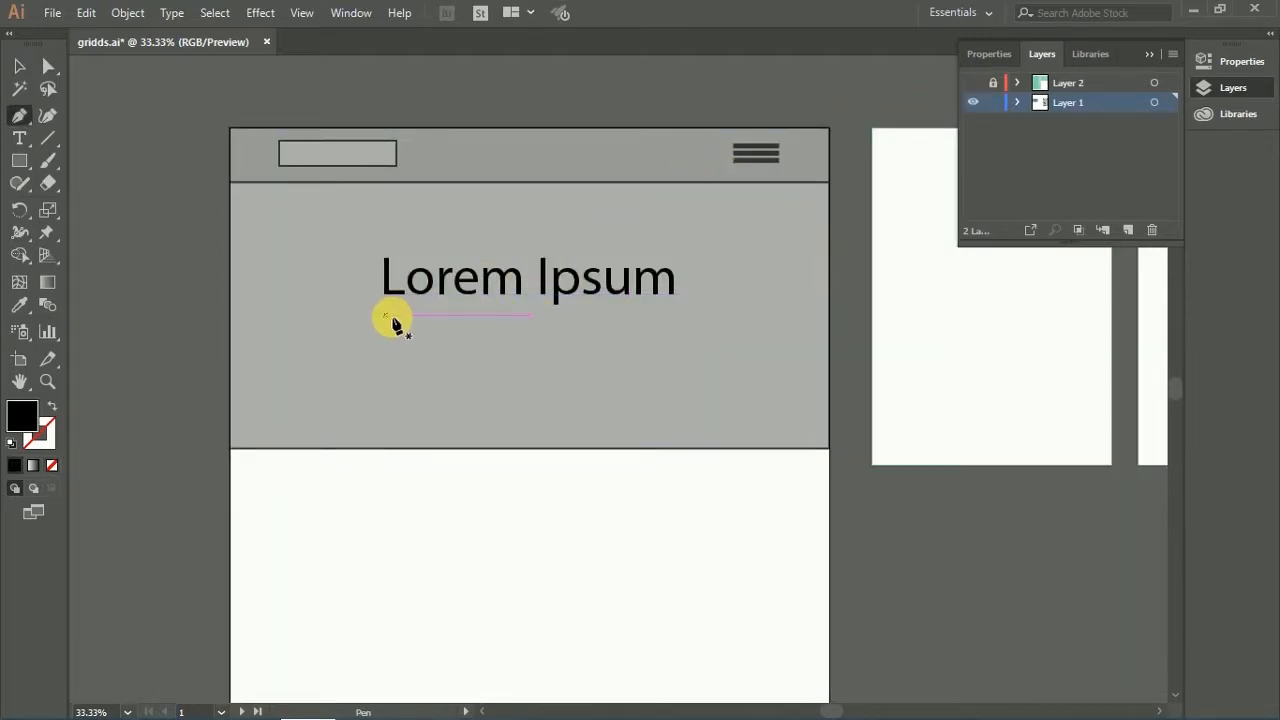
Step: Draw a straight horizontal line just below the heading and copy the menu icon bars' stroke style onto it
key(p)
click(397, 315)
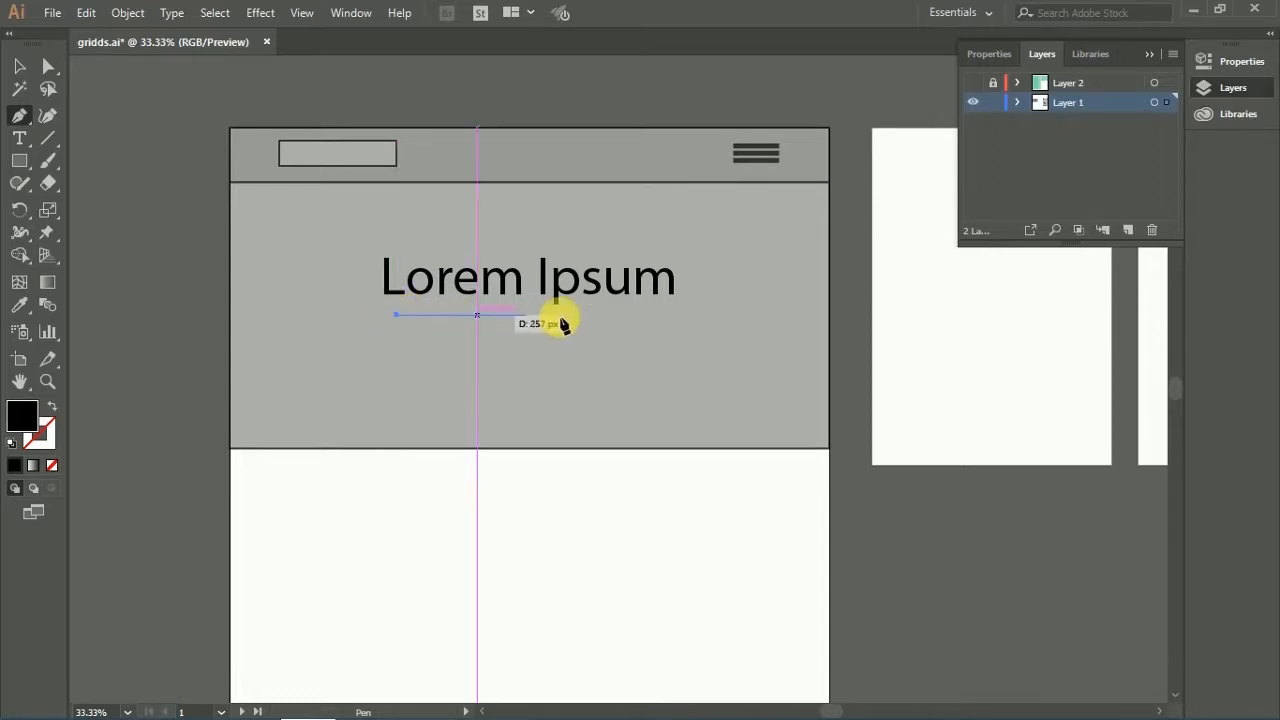
click(653, 316)
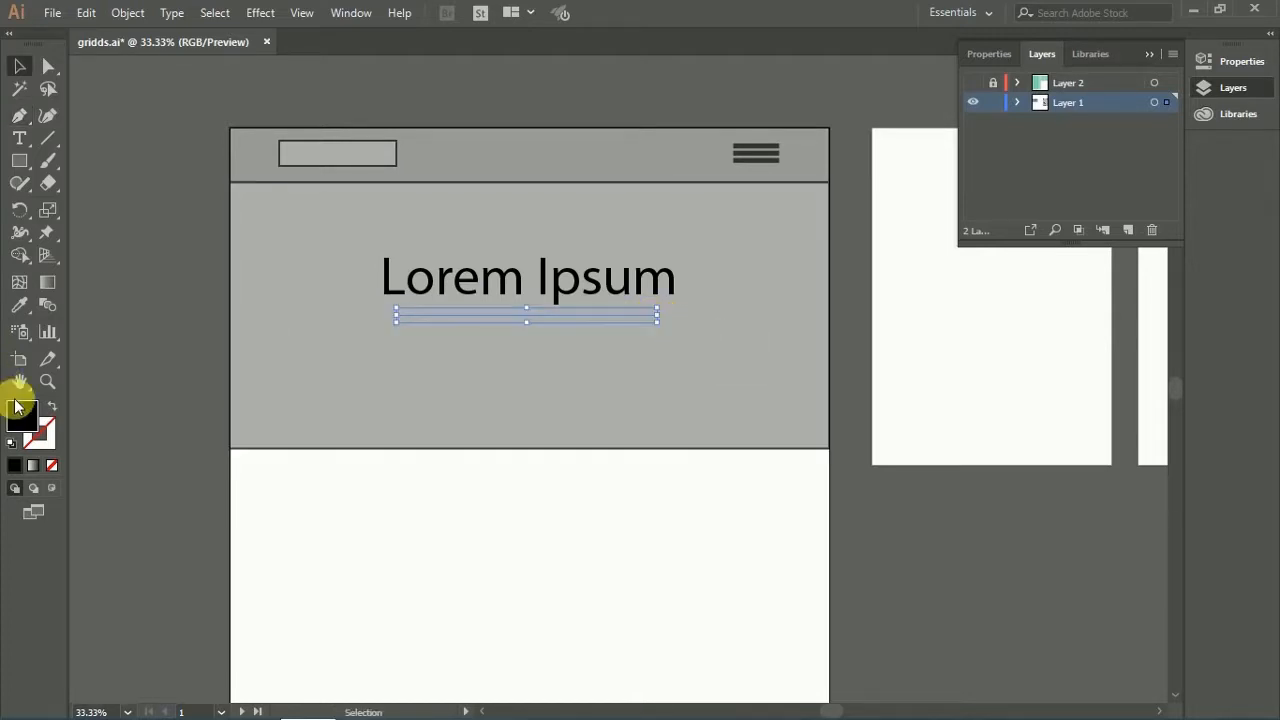
key(i)
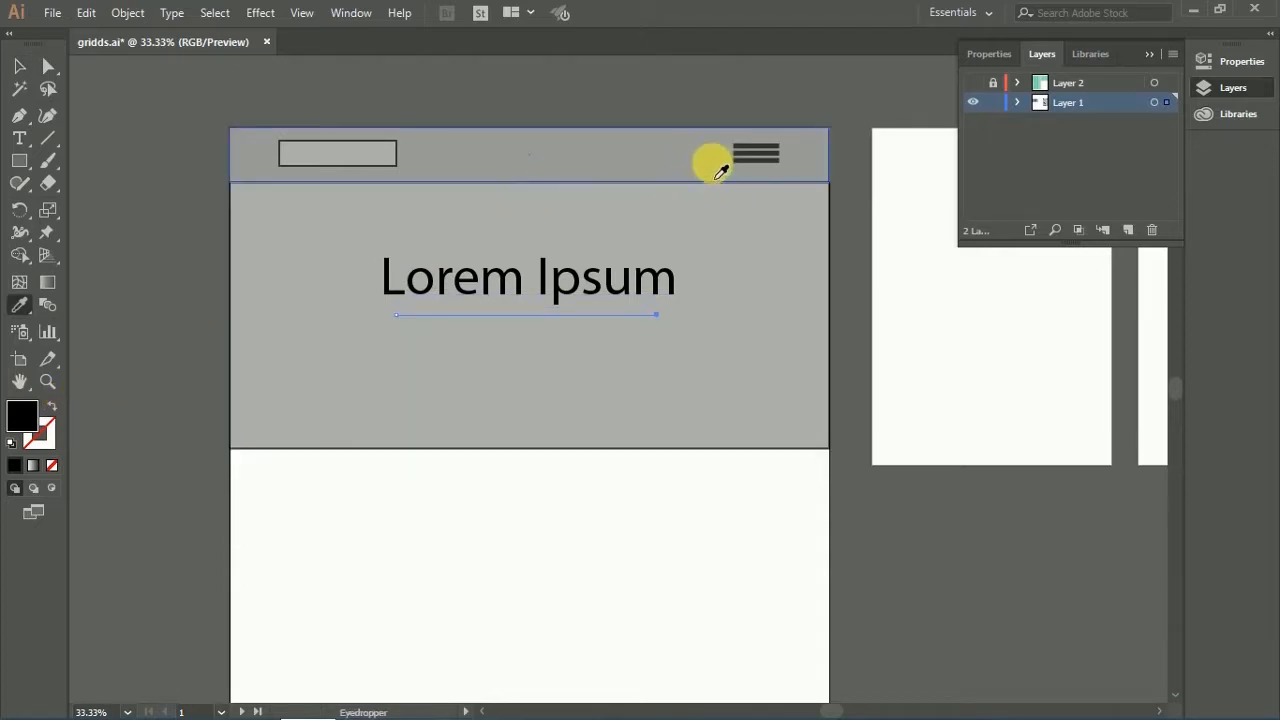
click(740, 157)
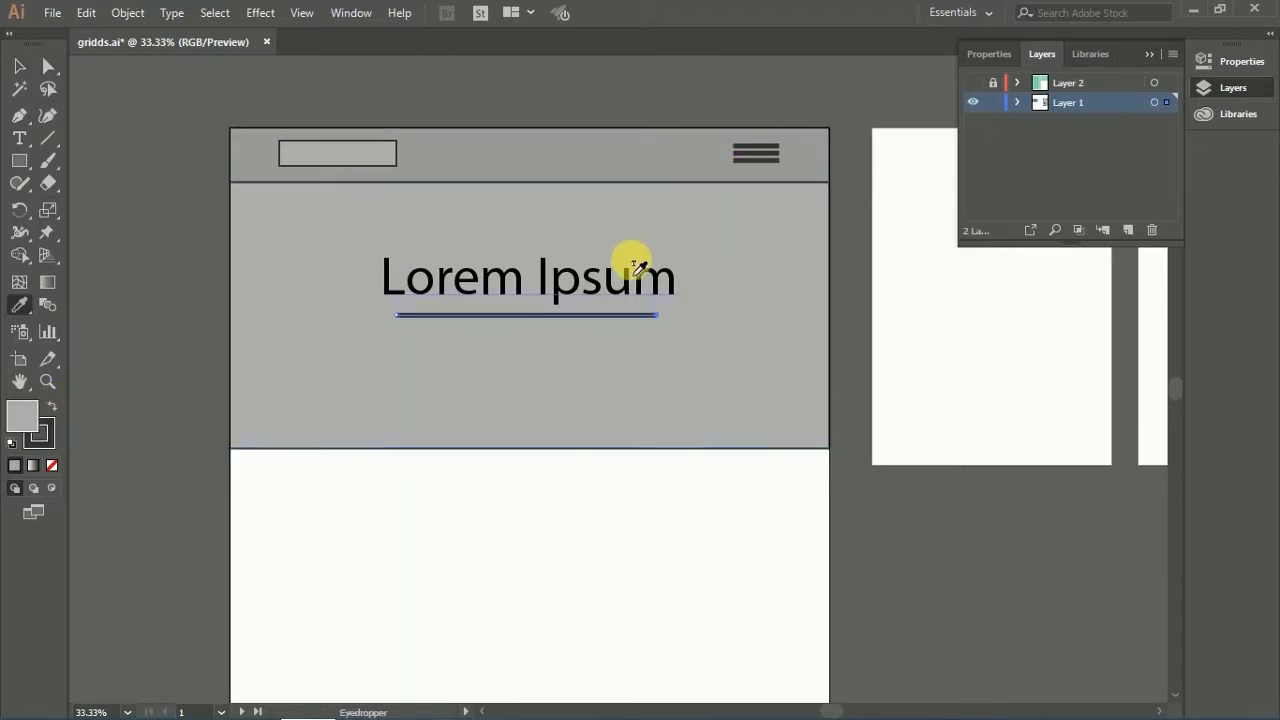
key(v)
key(ctrl+shift+a)
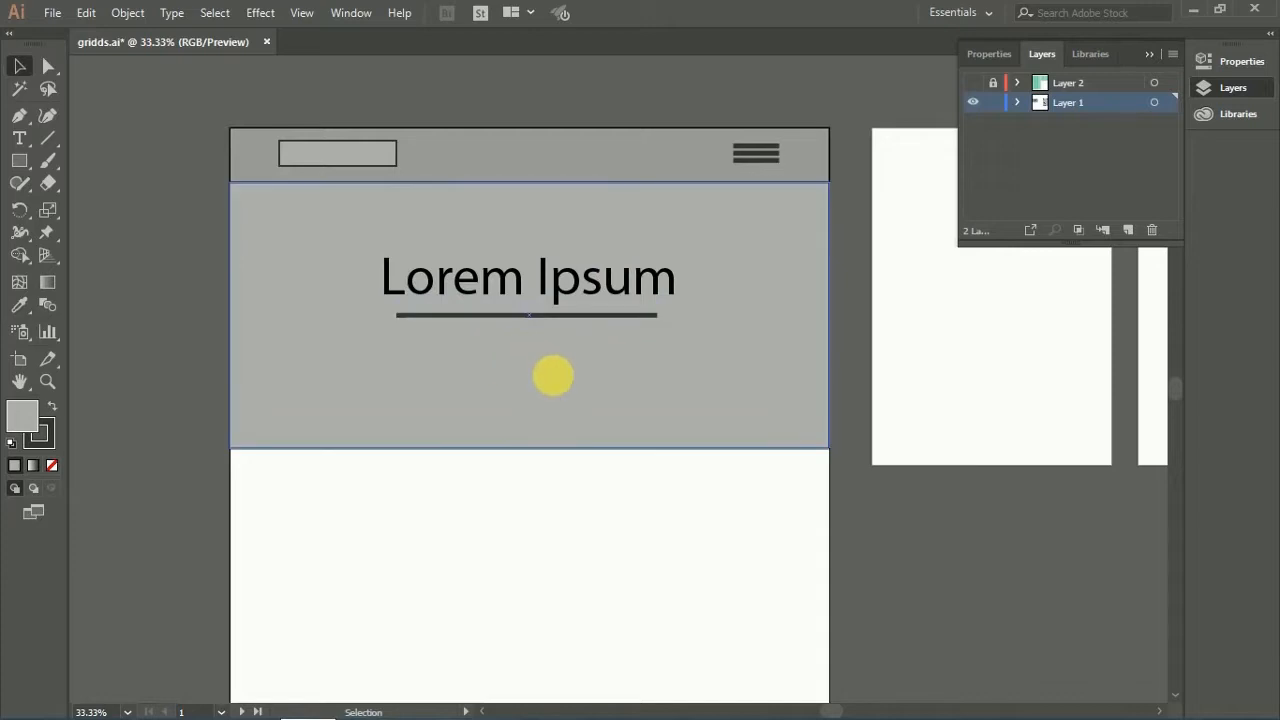
Step: Draw a wide, flat rectangle below the heading's underline as a button outline, then deselect it
drag(551, 371, 530, 315)
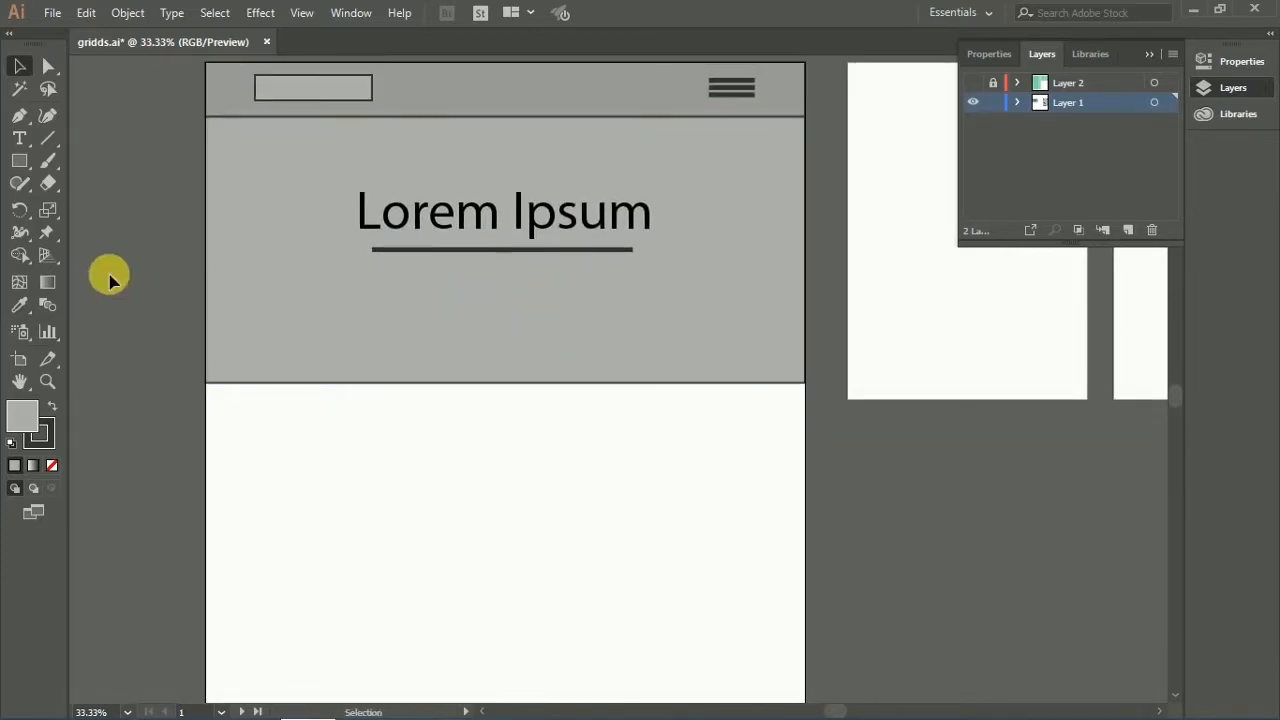
click(19, 160)
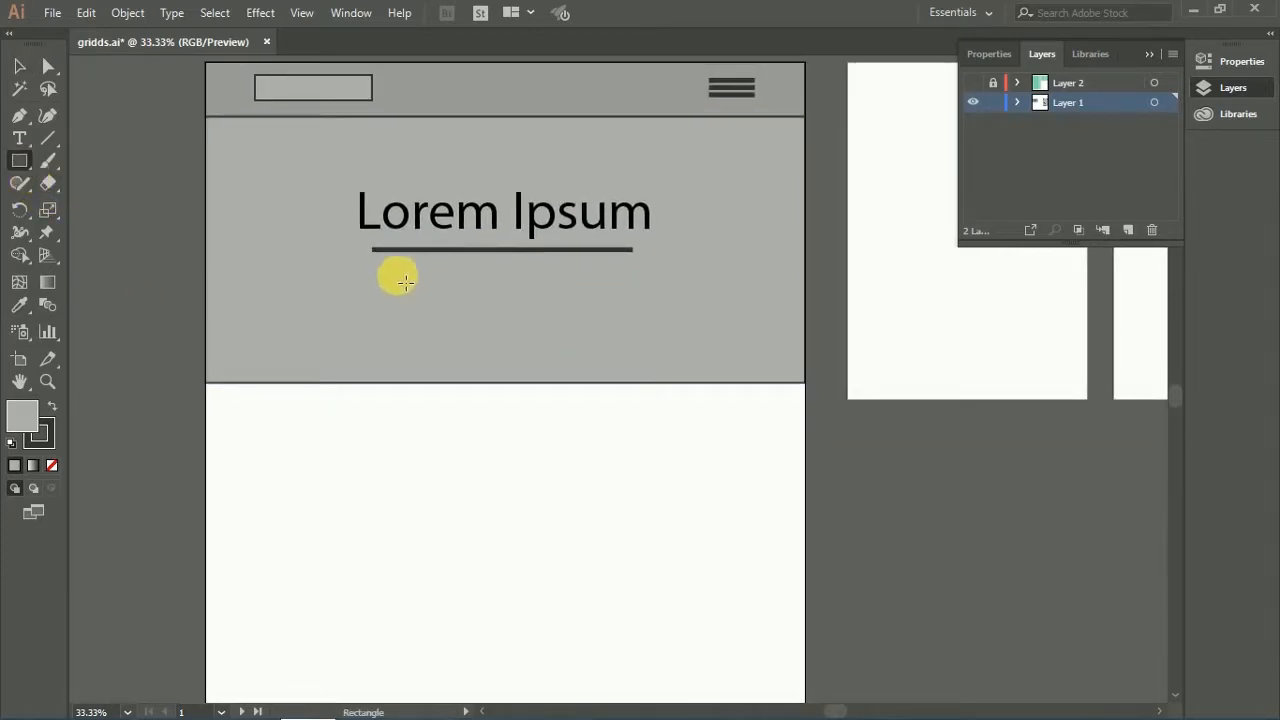
mouse_move(404, 280)
mouse_down()
mouse_move(580, 294)
mouse_move(574, 306)
mouse_move(588, 306)
mouse_up()
key(v)
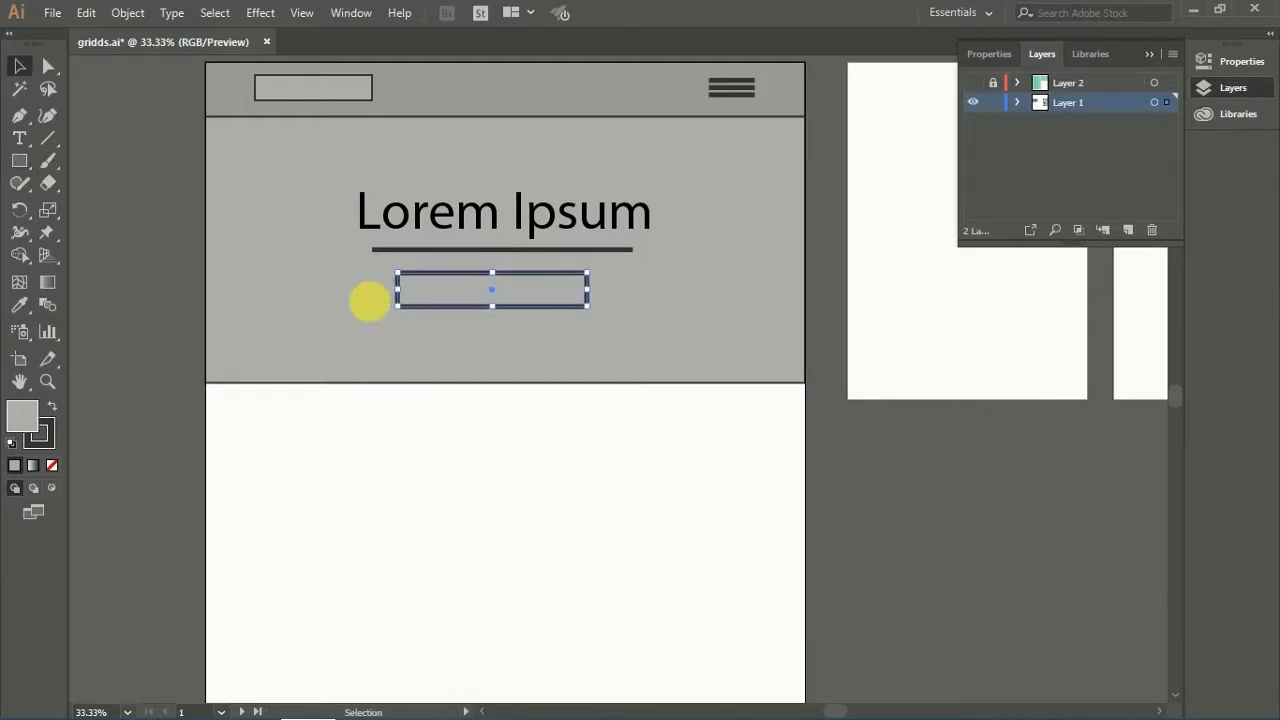
click(163, 313)
Step: With the grid layer shown, fit the button rectangle to the four middle columns, then hide the grid and deselect
click(529, 306)
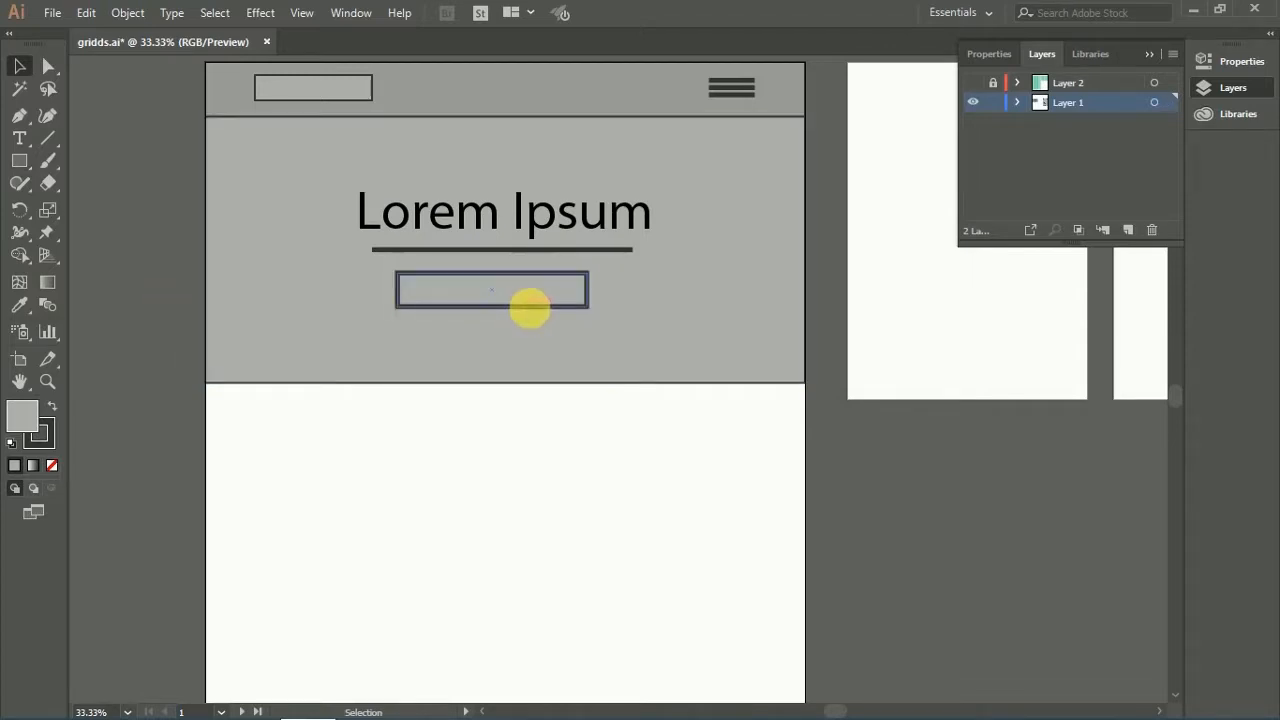
click(973, 82)
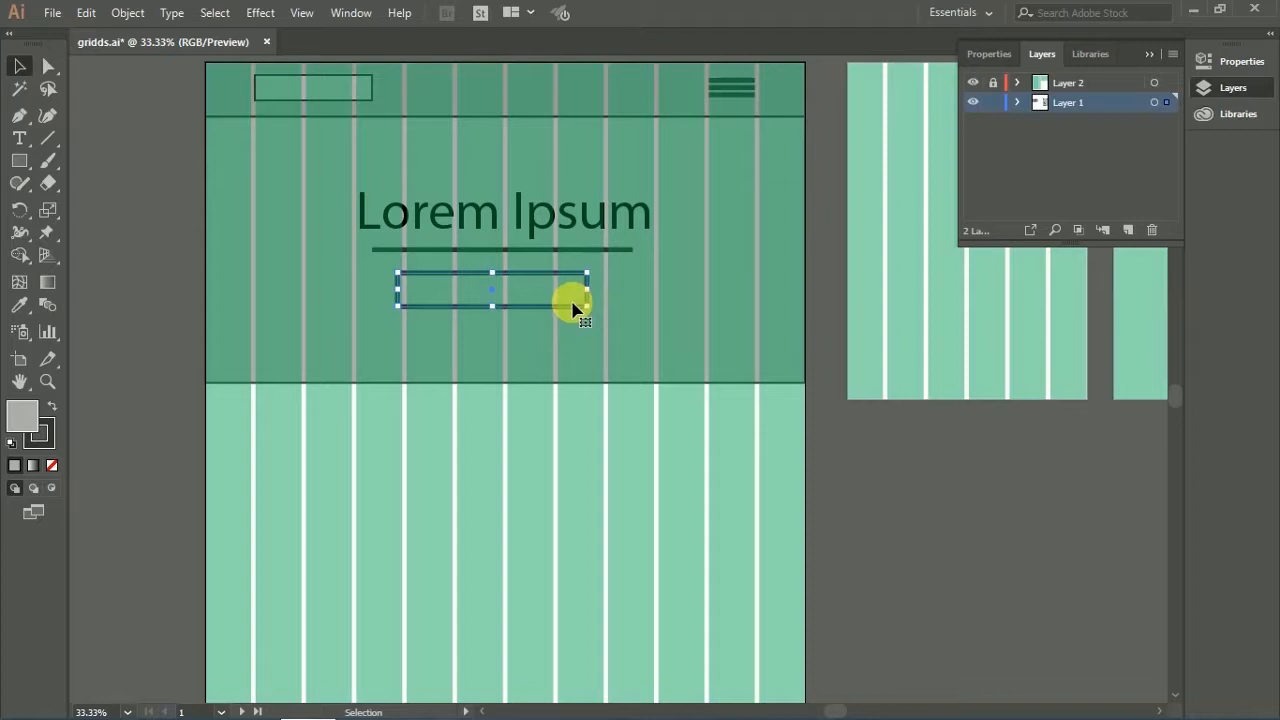
drag(575, 308, 590, 308)
drag(421, 298, 408, 295)
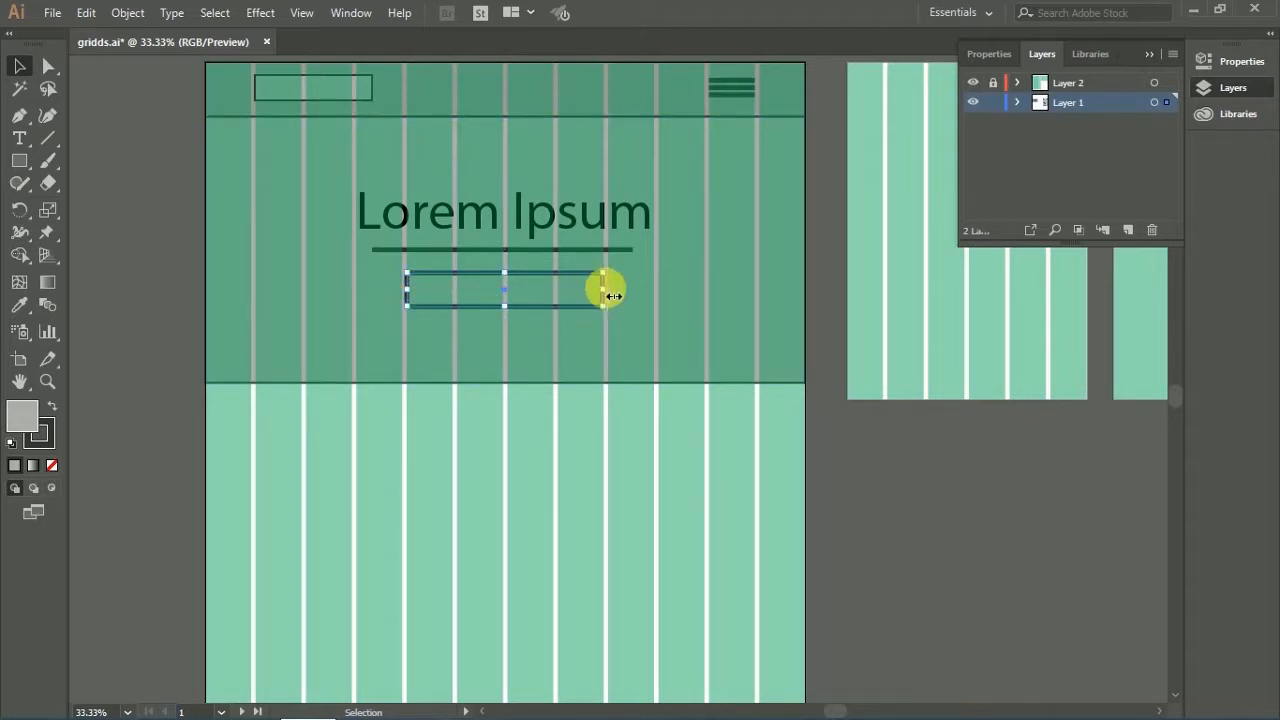
mouse_move(604, 290)
mouse_down()
mouse_move(618, 296)
mouse_move(606, 292)
mouse_up()
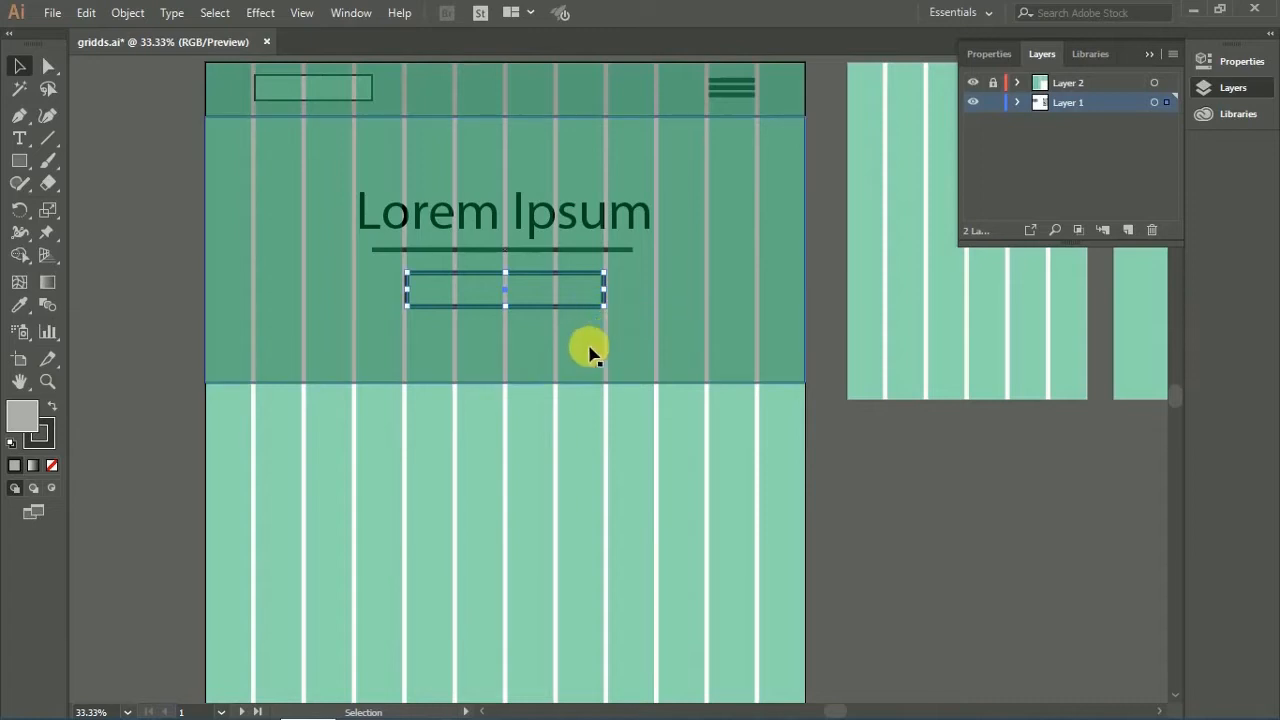
click(973, 82)
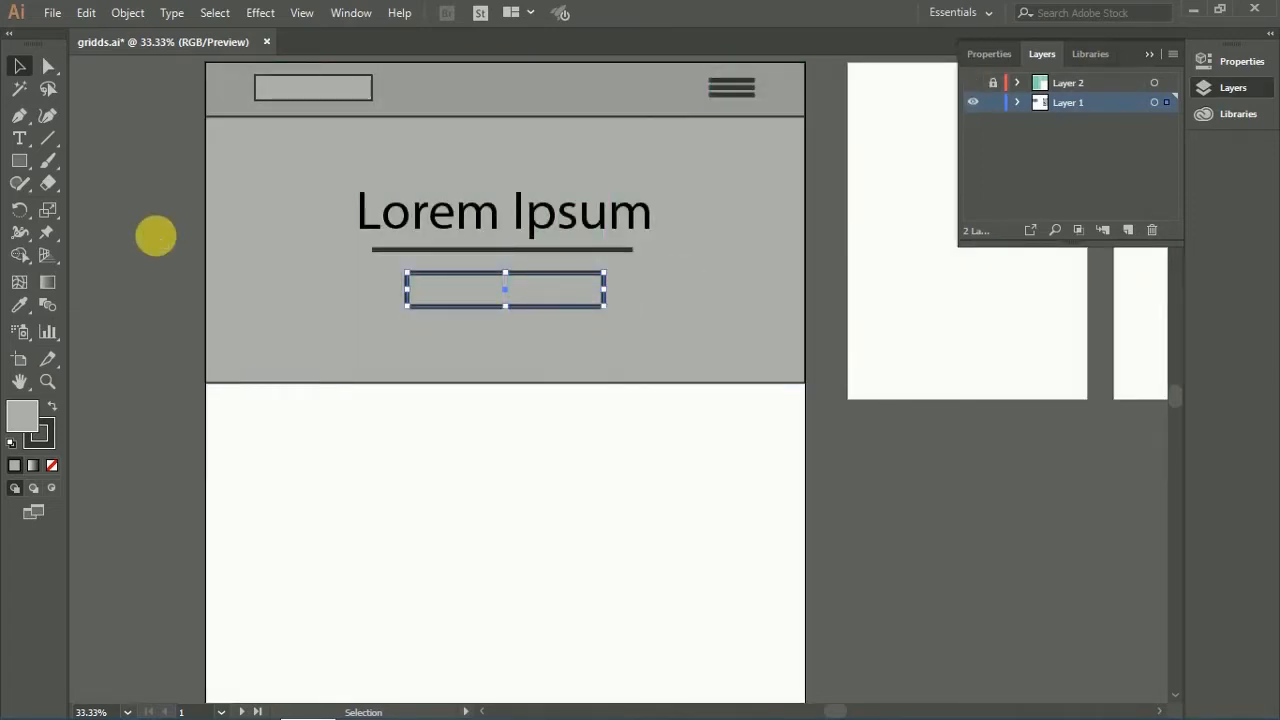
click(154, 238)
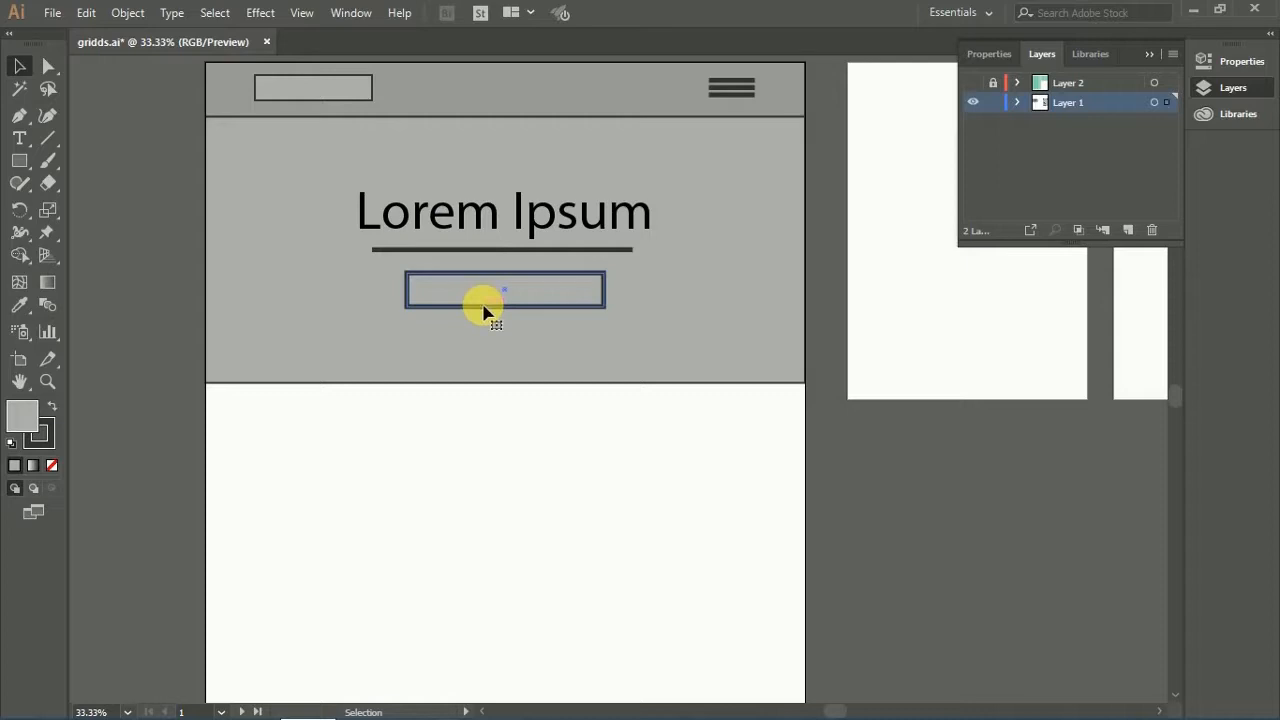
click(975, 84)
click(822, 256)
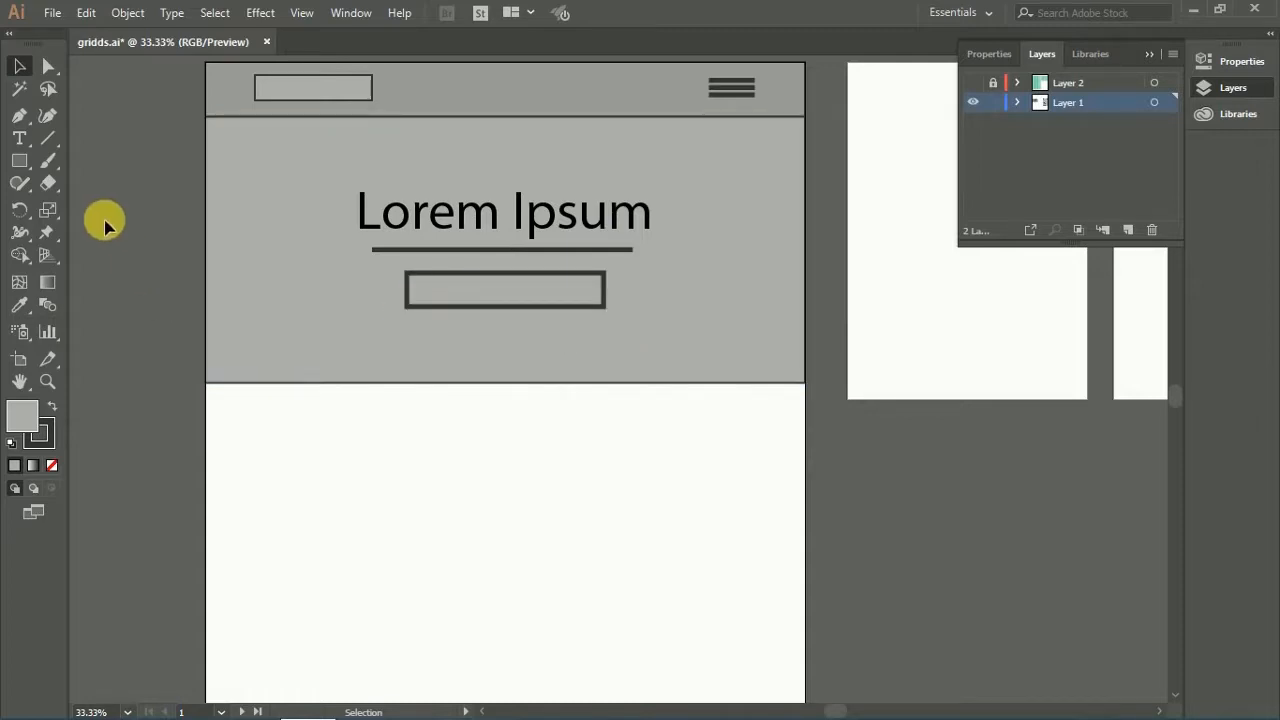
Step: Add the text "Call to action button", enlarge it and place it inside the button rectangle
click(19, 138)
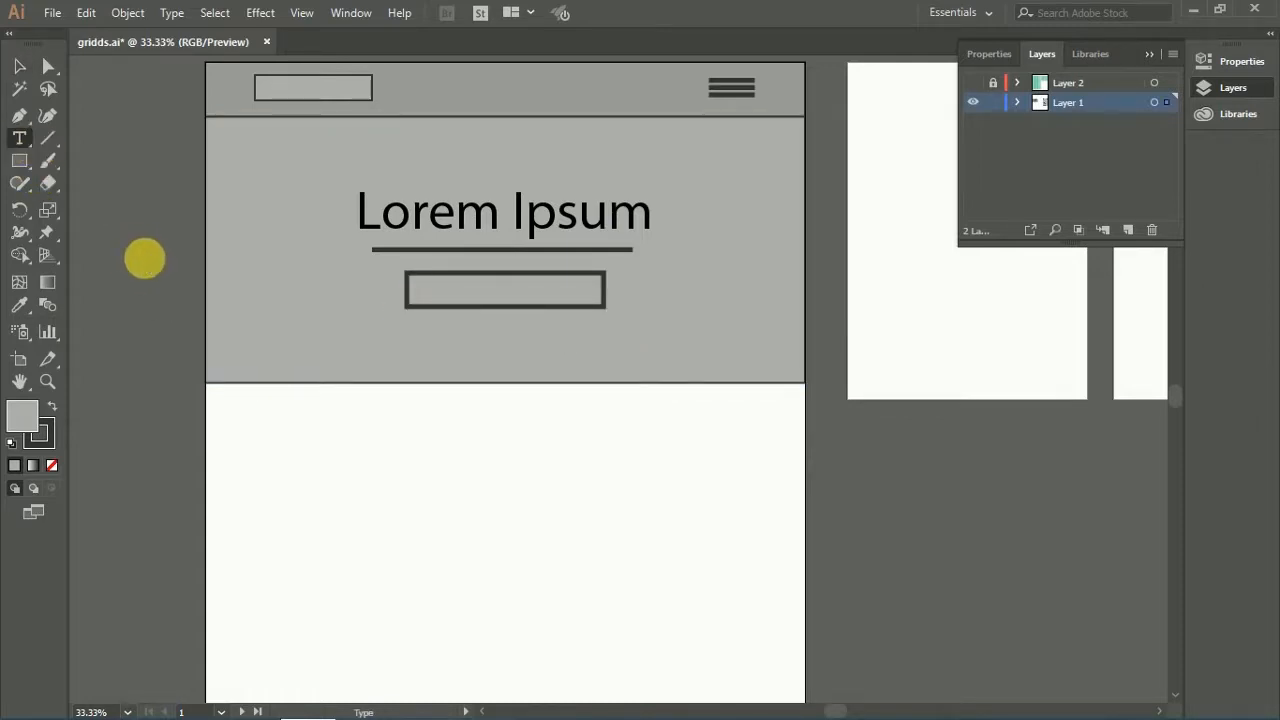
click(148, 262)
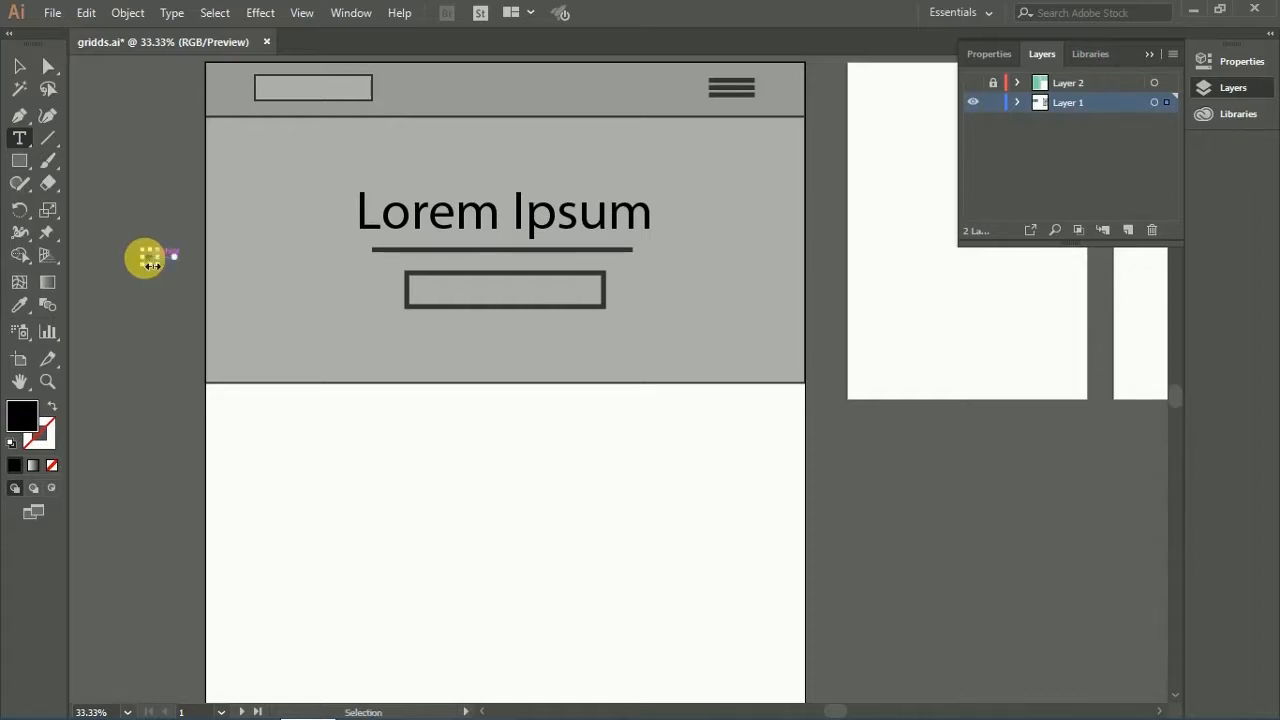
key(super+space)
key(super+space)
key(super+space)
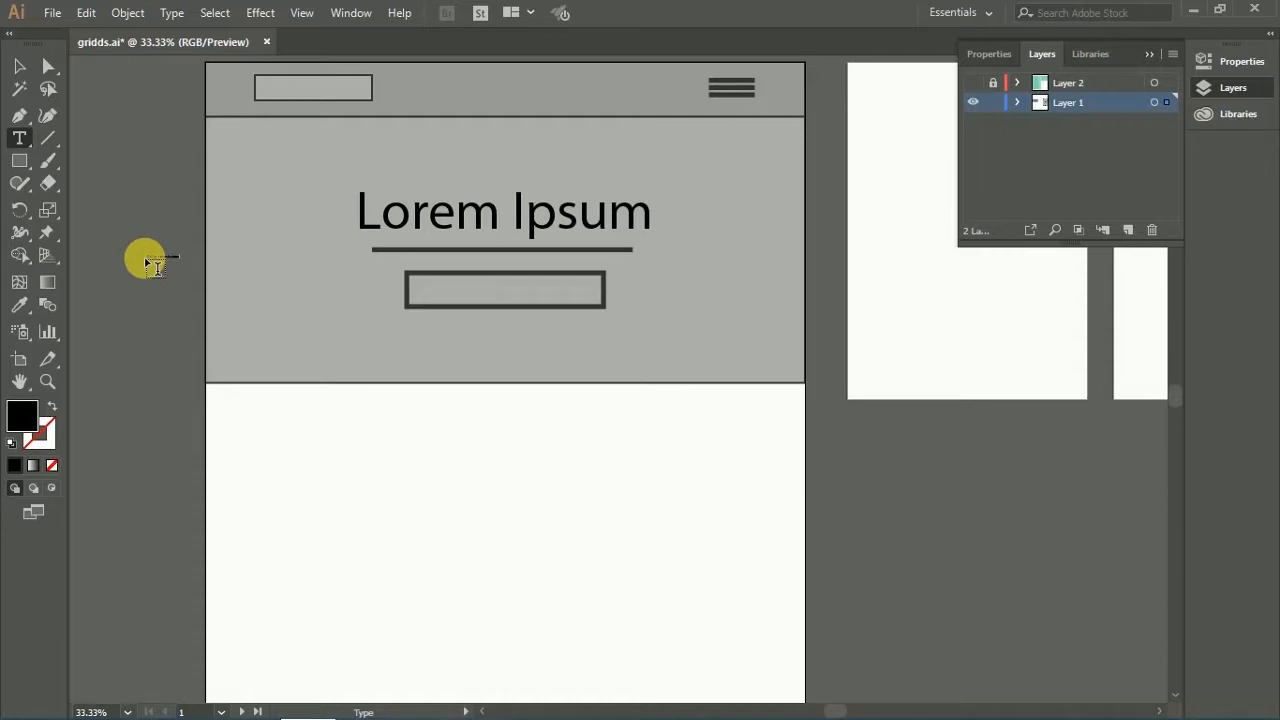
click(20, 65)
drag(190, 258, 553, 296)
shift+click(563, 275)
Step: Give the button text the rectangle outline's dark grey as its fill with no stroke, and nudge it slightly down
key(i)
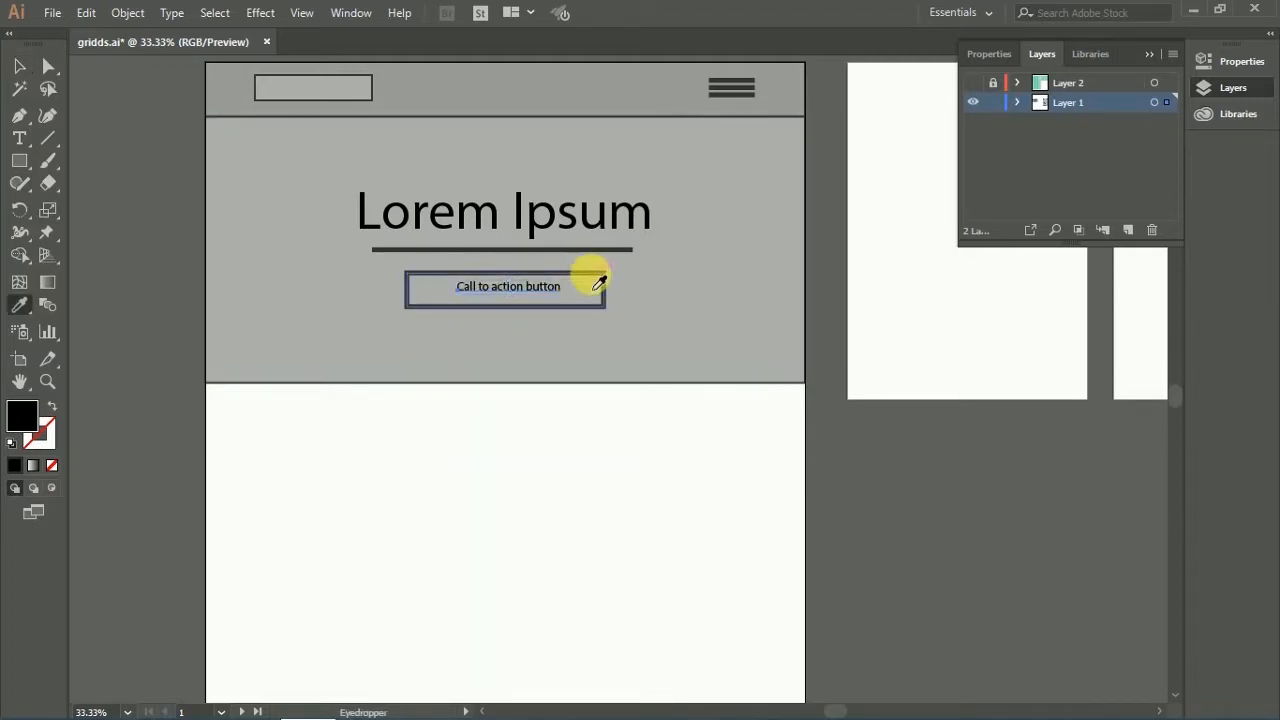
click(587, 267)
key(v)
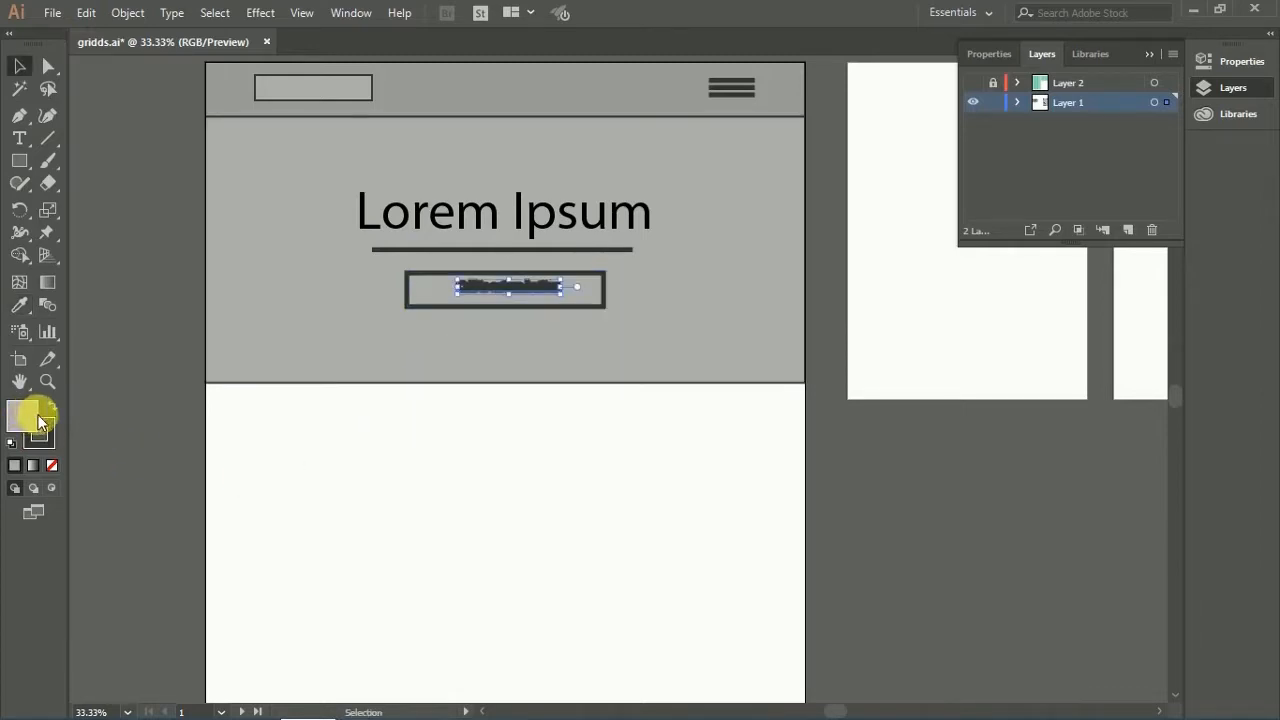
click(52, 465)
click(51, 406)
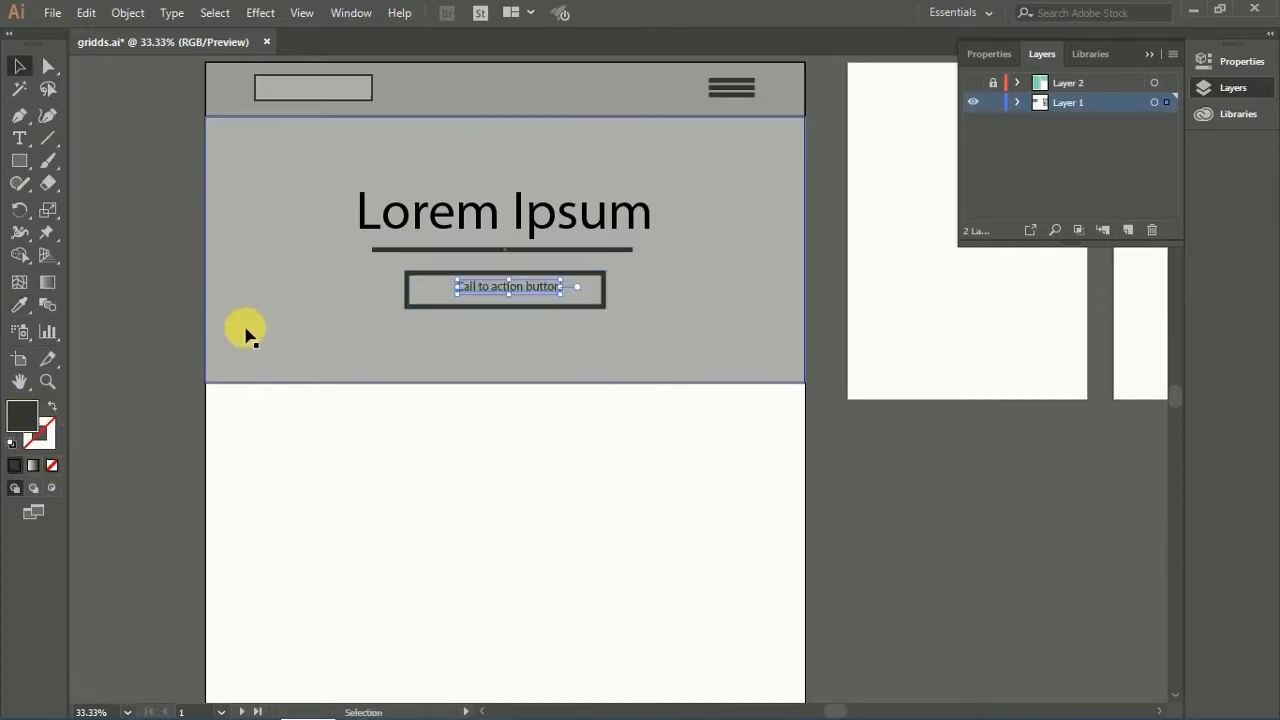
click(397, 313)
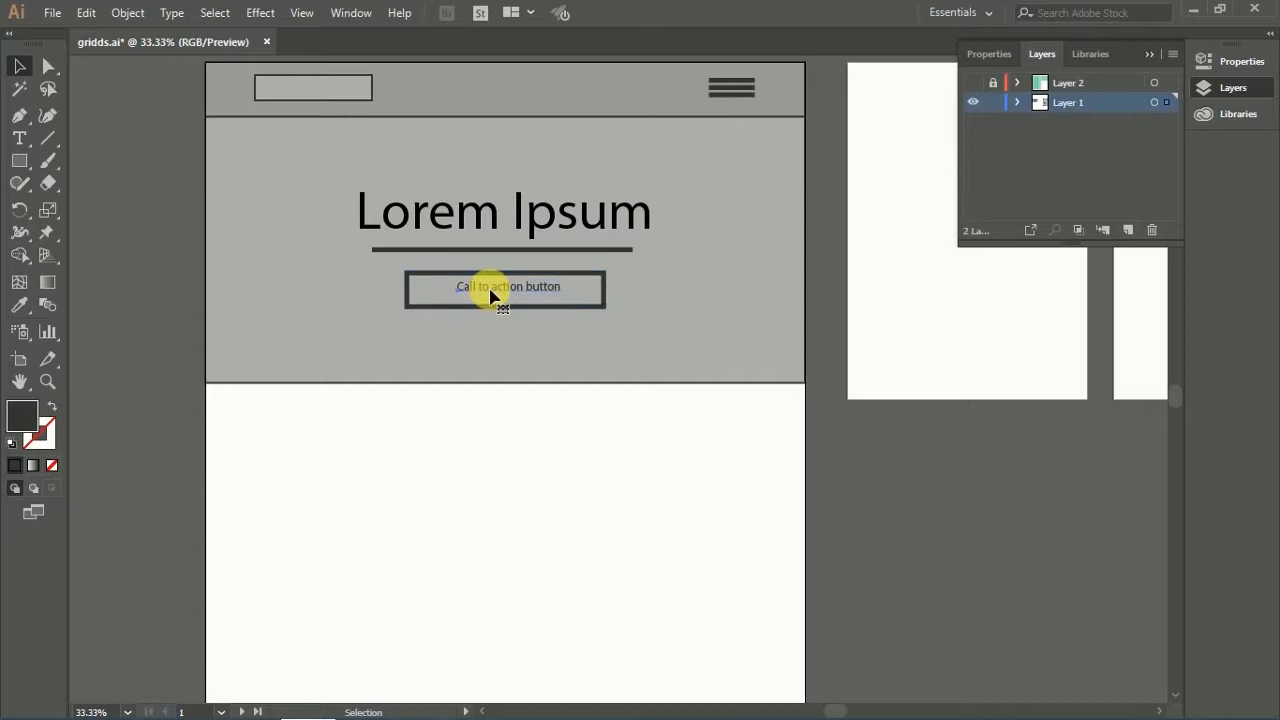
click(490, 295)
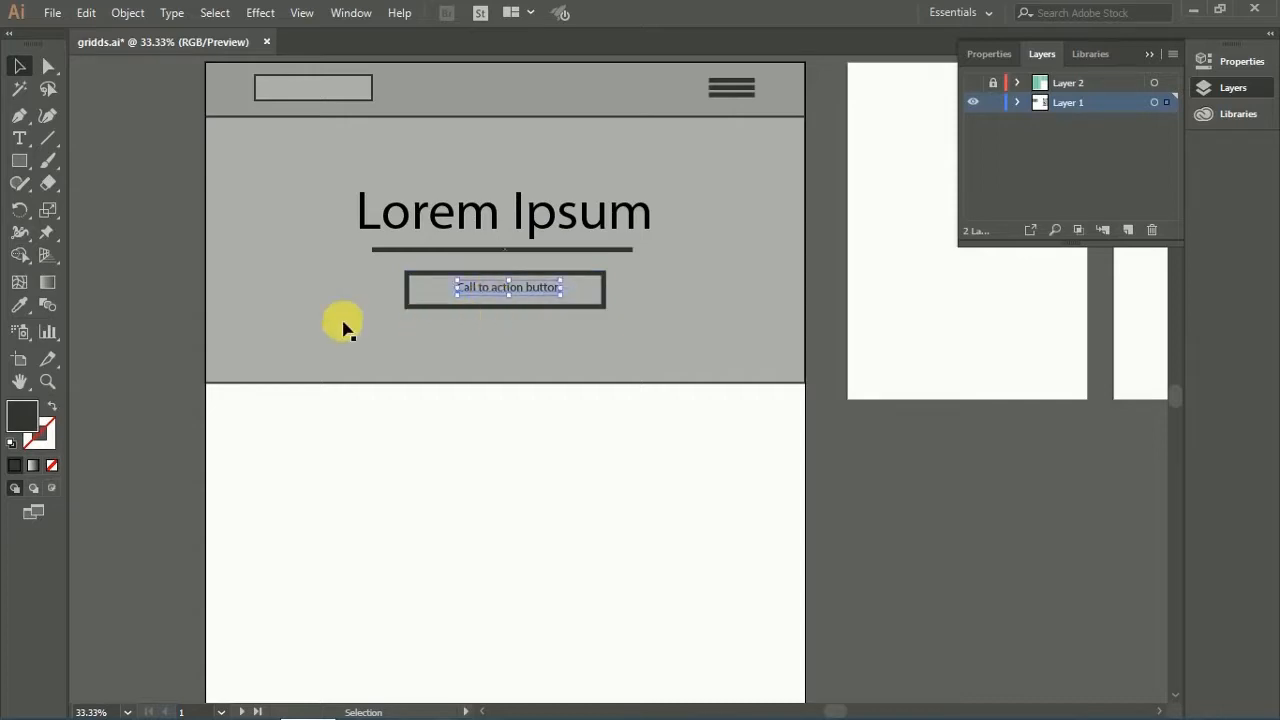
Step: Duplicate the "Lorem Ipsum" heading into the white area below the banner and change the copy's text to "Heading 1"
click(258, 332)
click(215, 392)
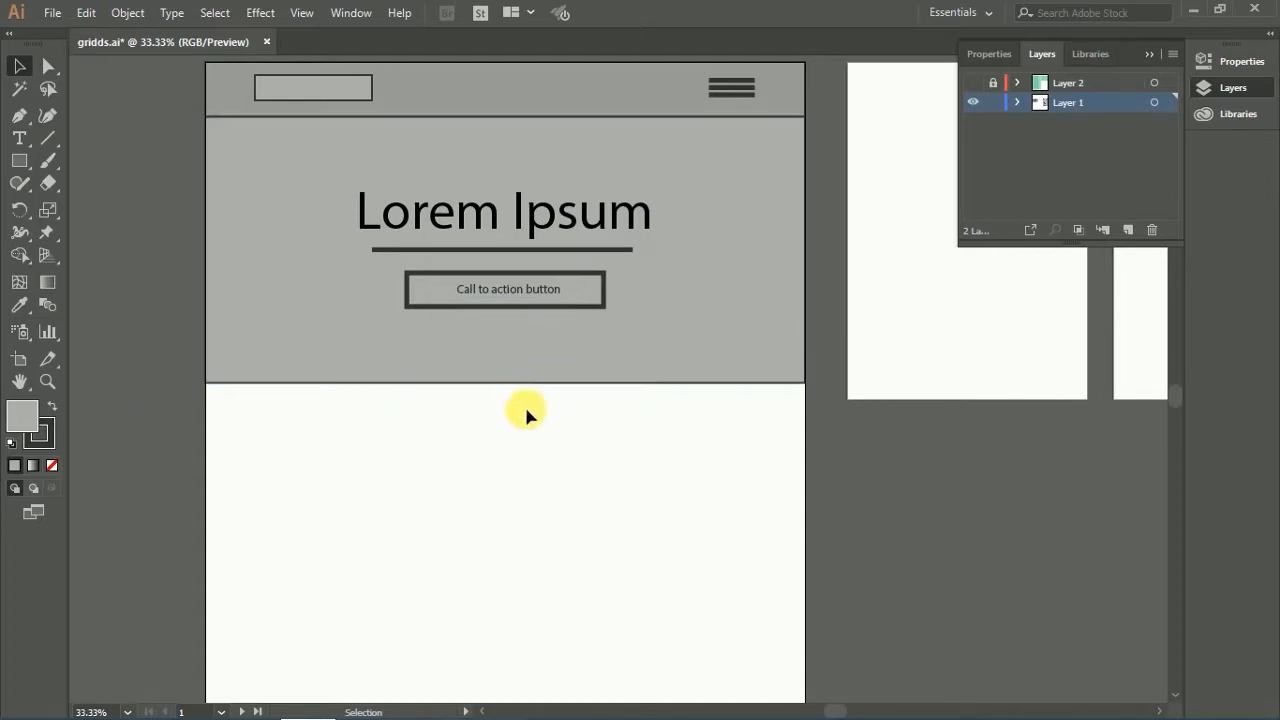
drag(543, 391, 531, 243)
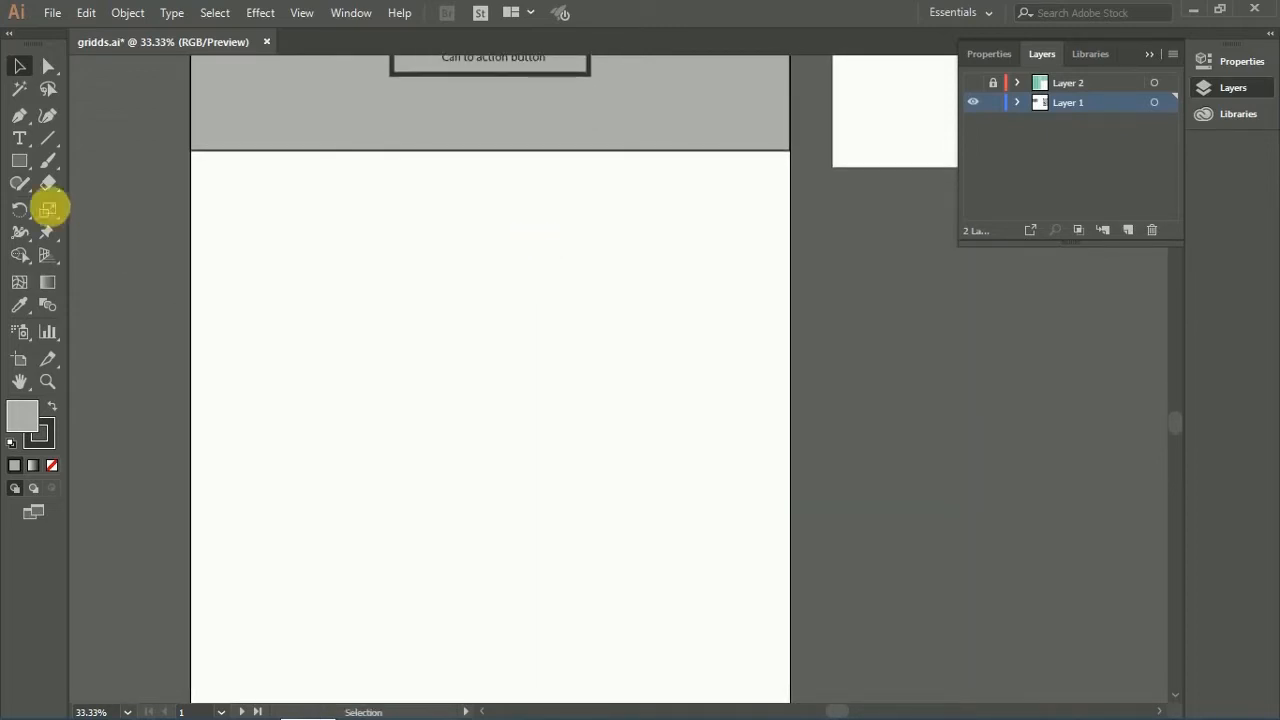
drag(271, 163, 286, 314)
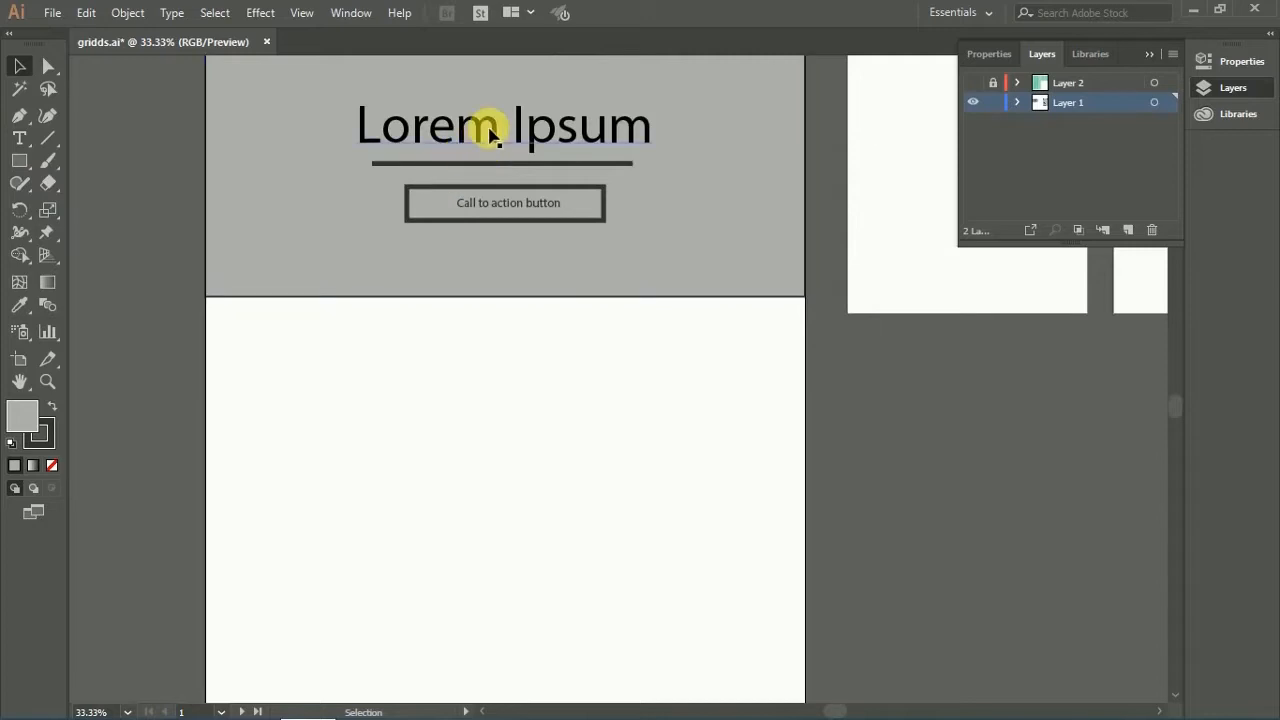
click(537, 129)
drag(543, 143, 545, 352)
double_click(545, 350)
key(ctrl+a)
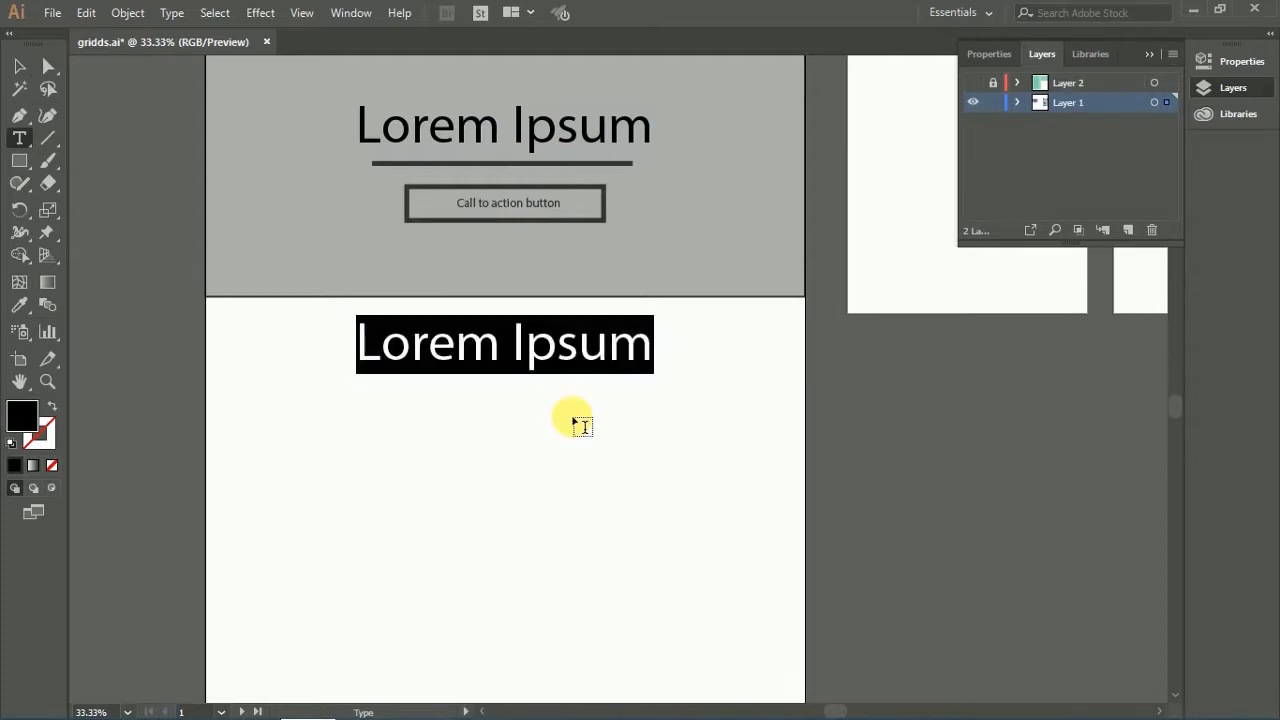
text(Heading 1)
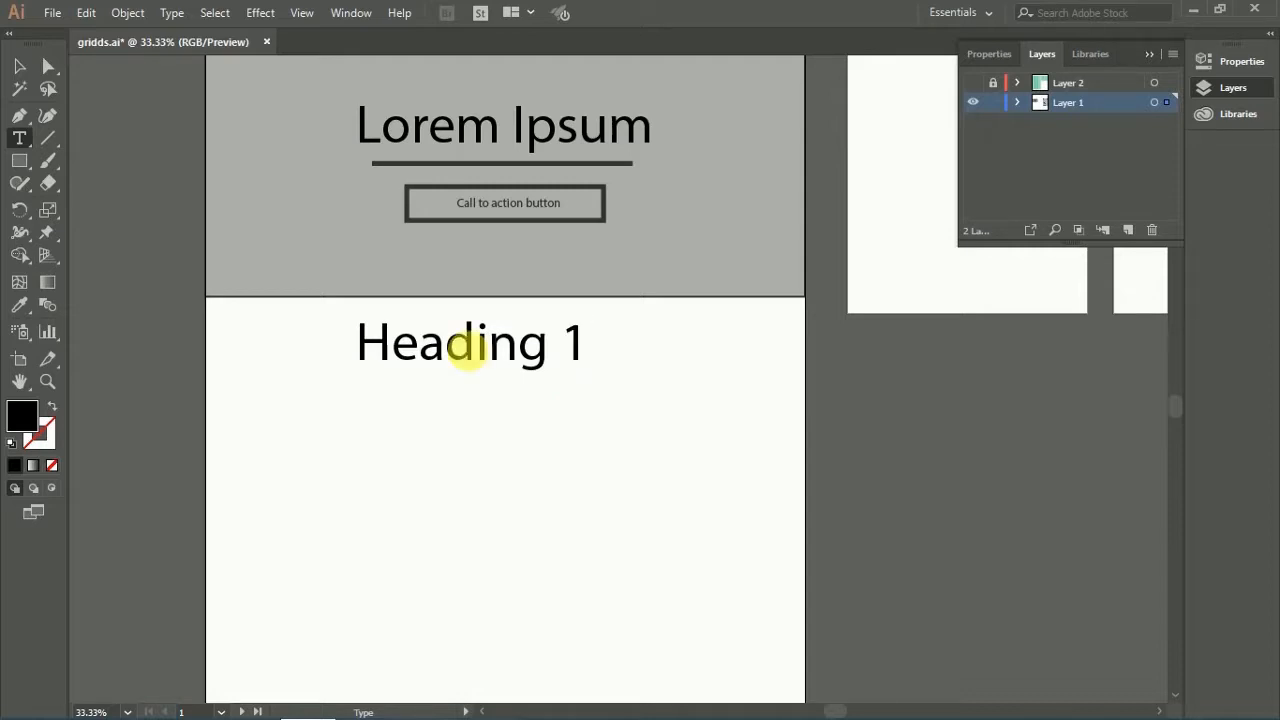
click(19, 66)
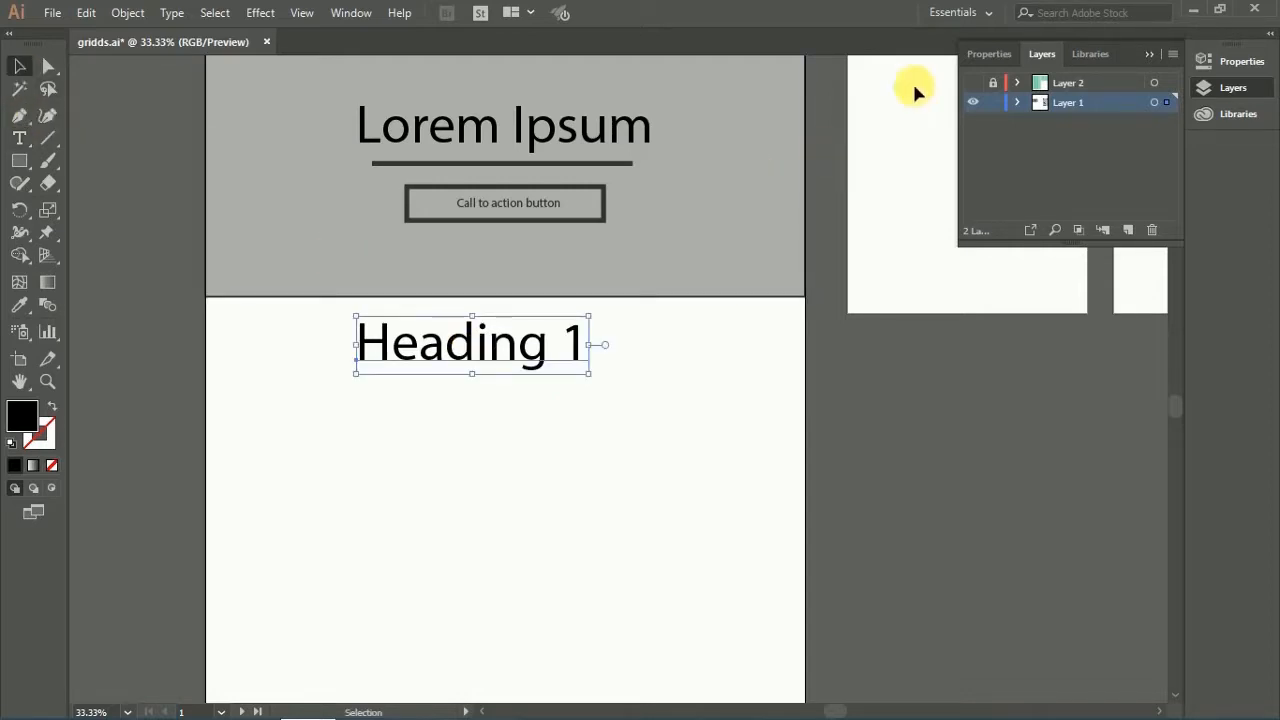
Step: With the grid layer shown, shrink the "Heading 1" text to fit the four middle columns, then hide the grid and deselect
click(973, 82)
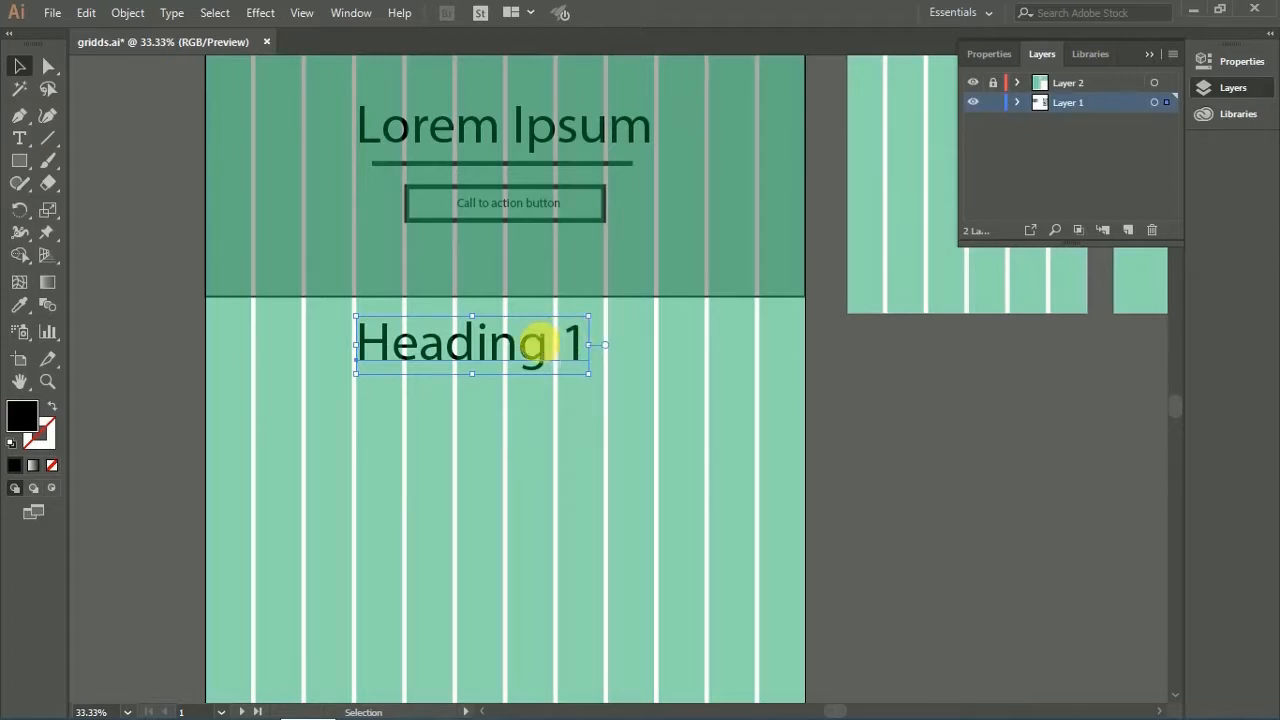
drag(543, 345, 619, 328)
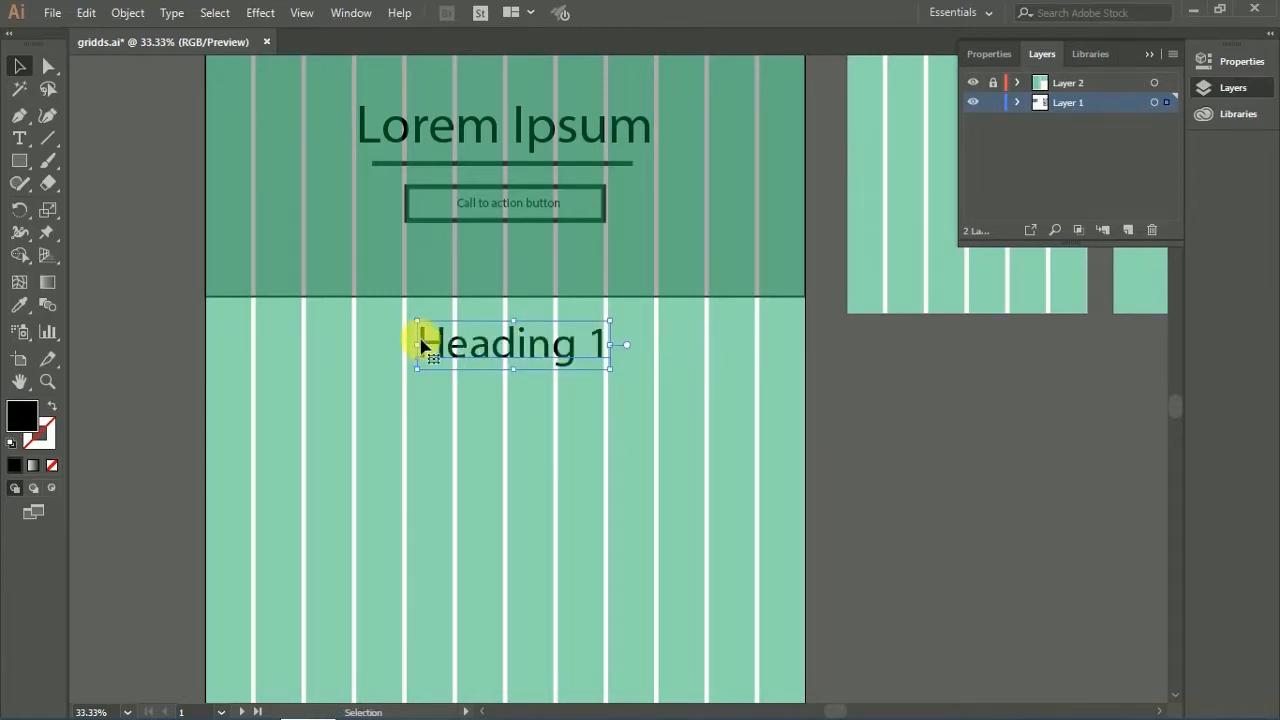
mouse_move(424, 350)
mouse_down()
mouse_move(402, 347)
mouse_move(415, 349)
mouse_up()
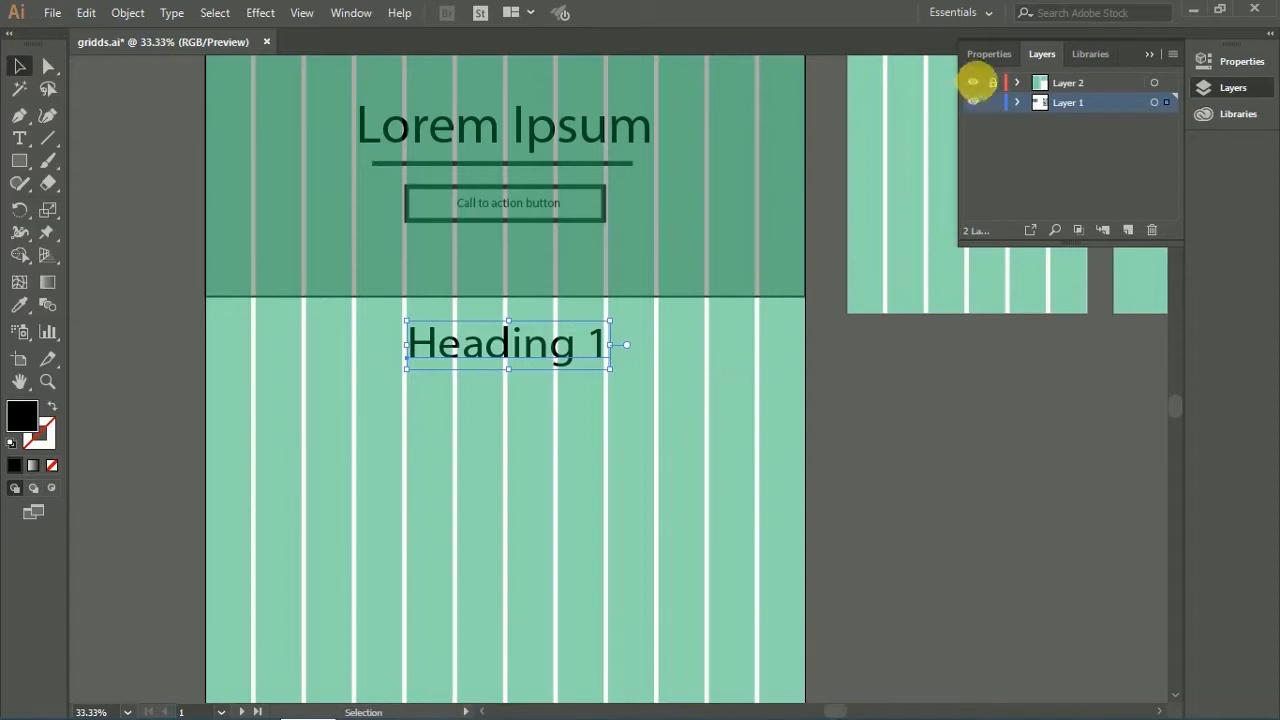
click(975, 83)
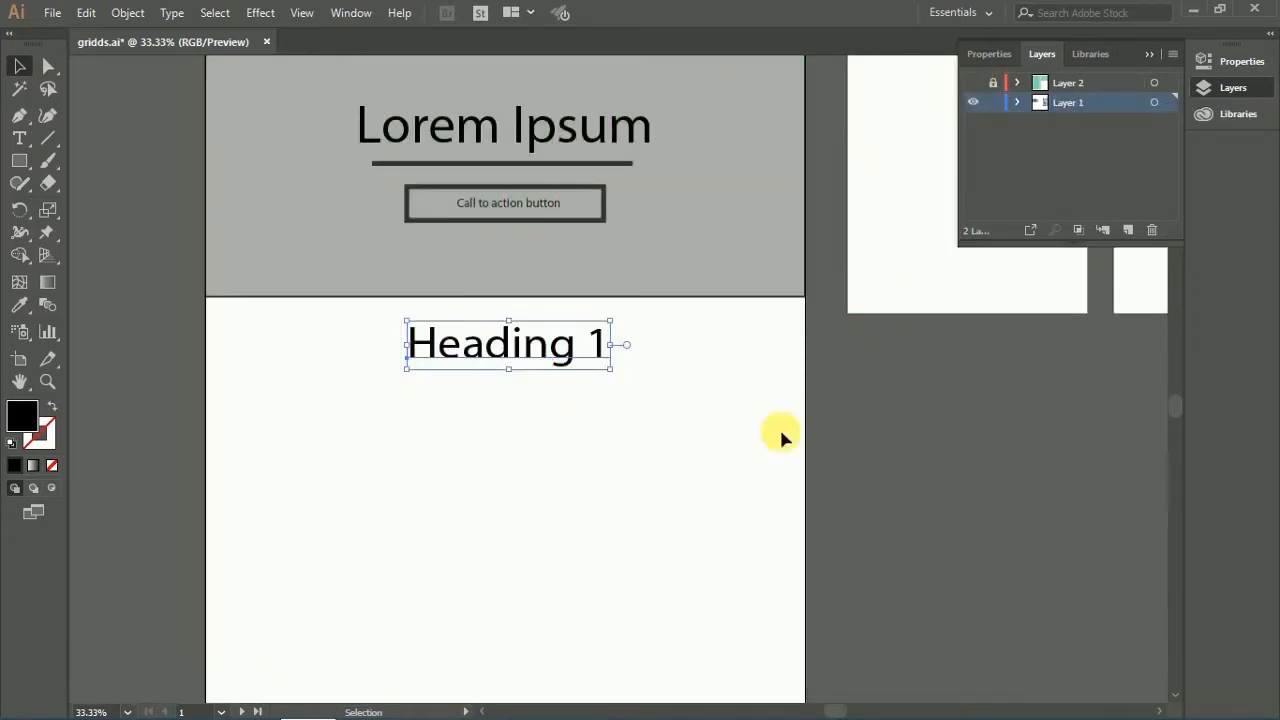
click(690, 400)
click(561, 350)
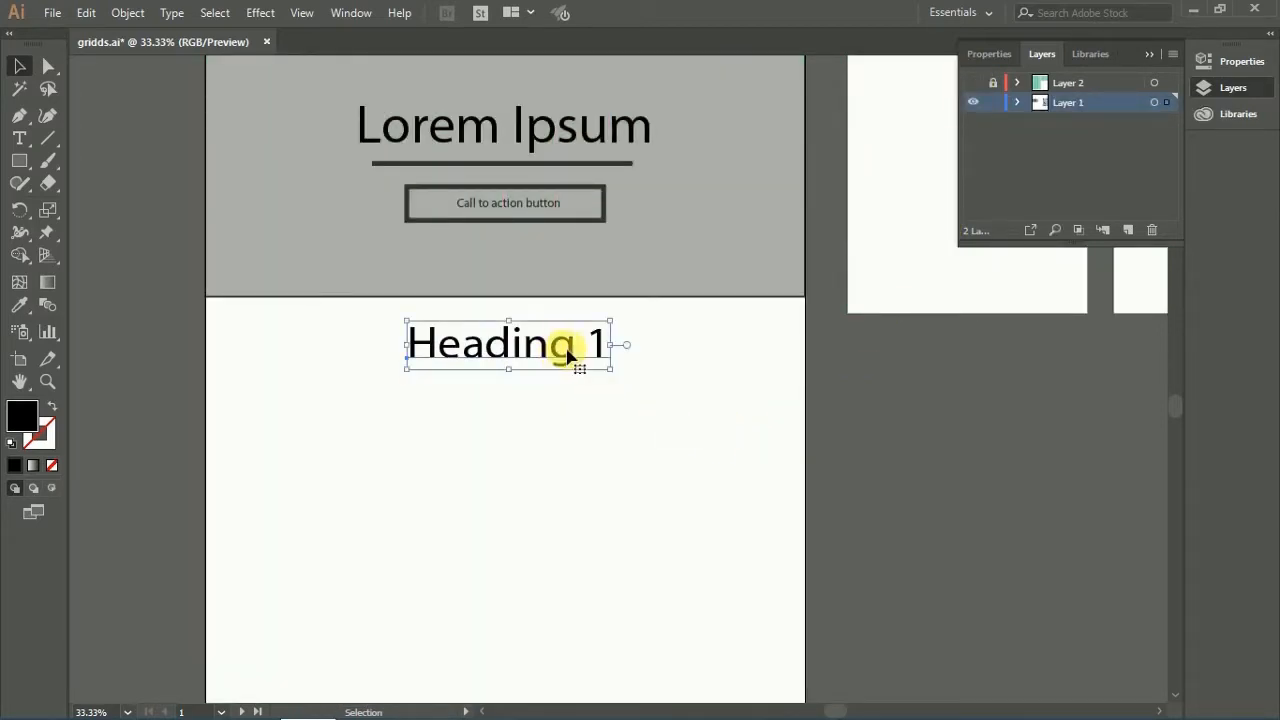
click(623, 440)
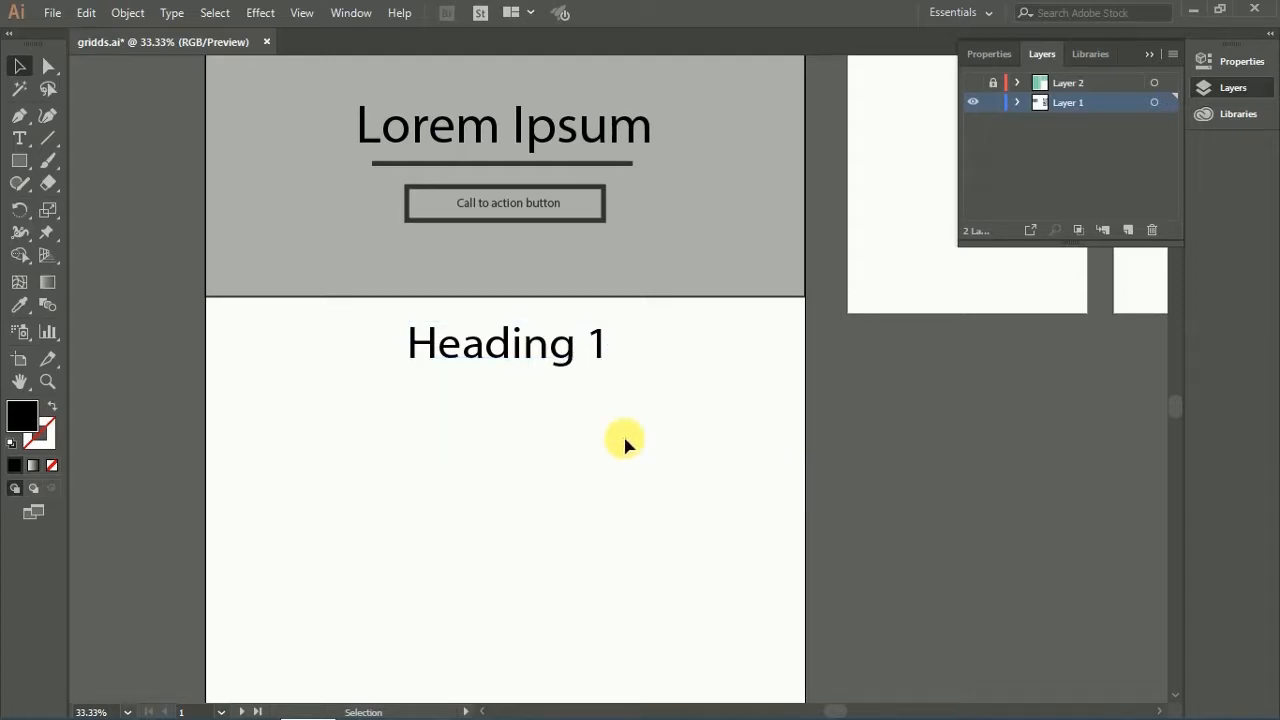
Step: Nudge the "Heading 1" text down to widen the gap below the banner
click(543, 353)
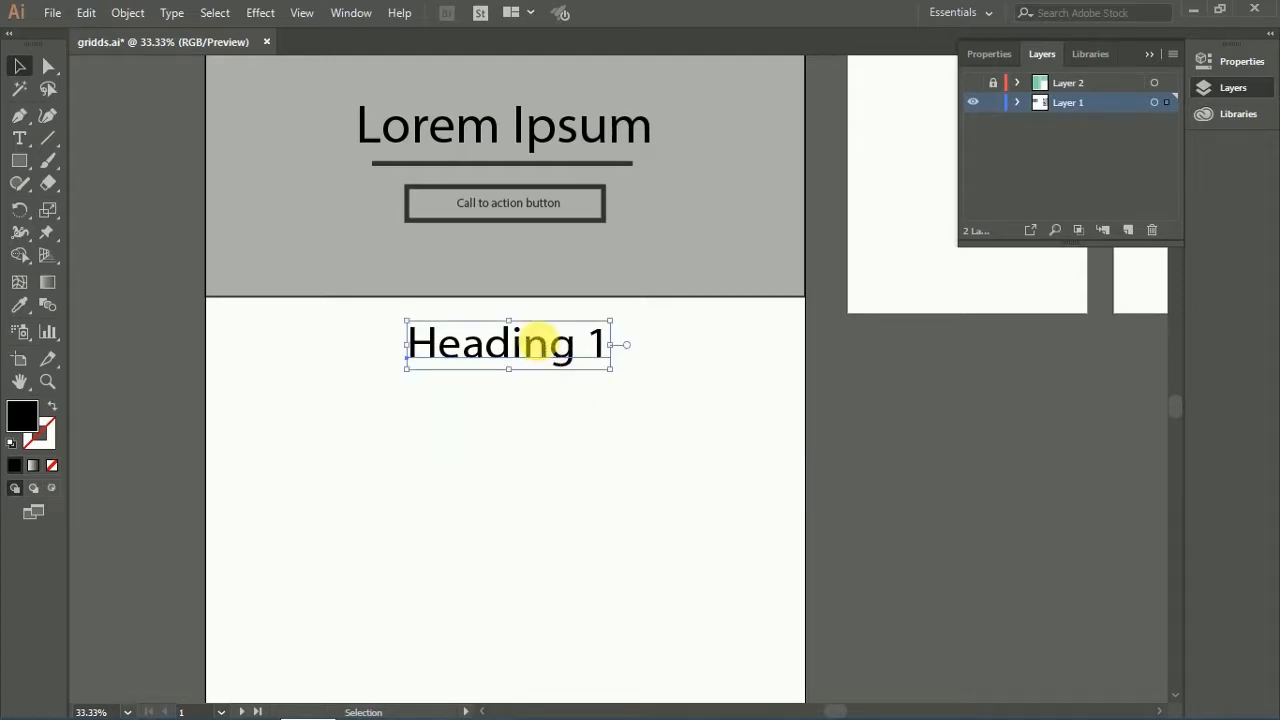
key(Down)
key(Down)
key(Down)
key(Down)
key(Down)
key(Down)
key(Down)
key(Down)
key(Down)
key(Down)
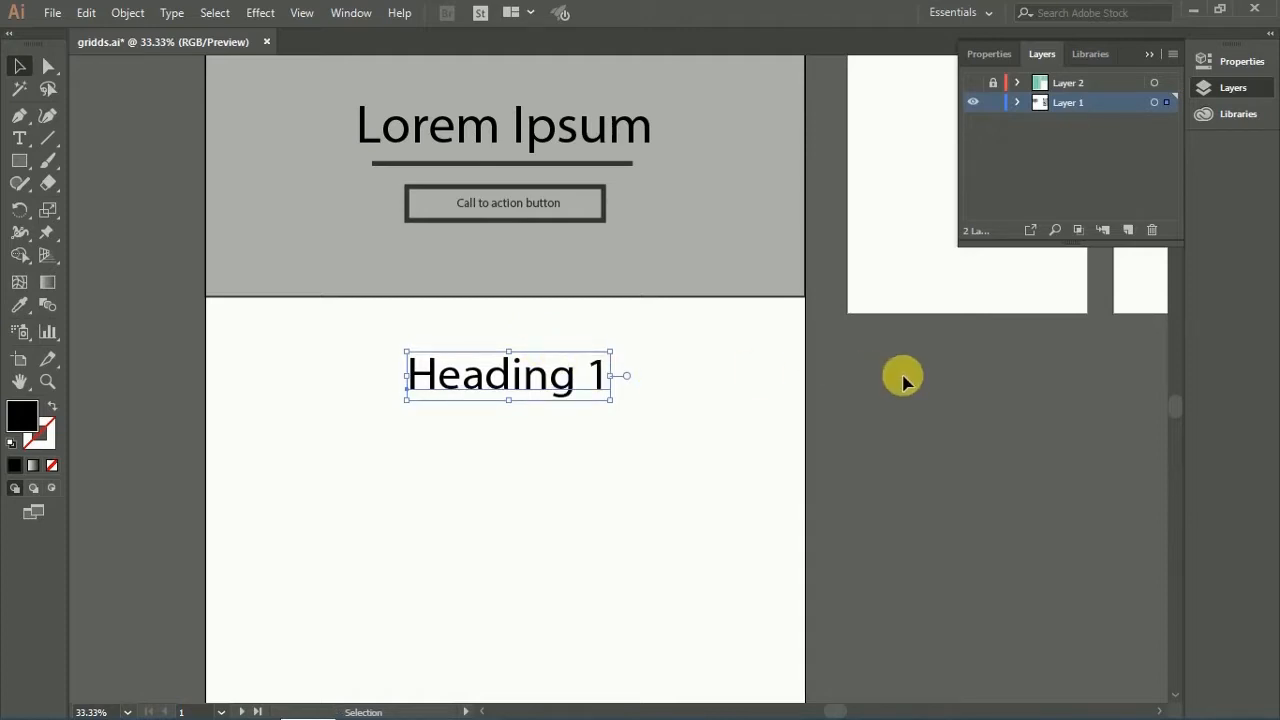
Step: Sample the banner's colours onto "Heading 1", leaving the text with the dark grey as its fill and no stroke
key(i)
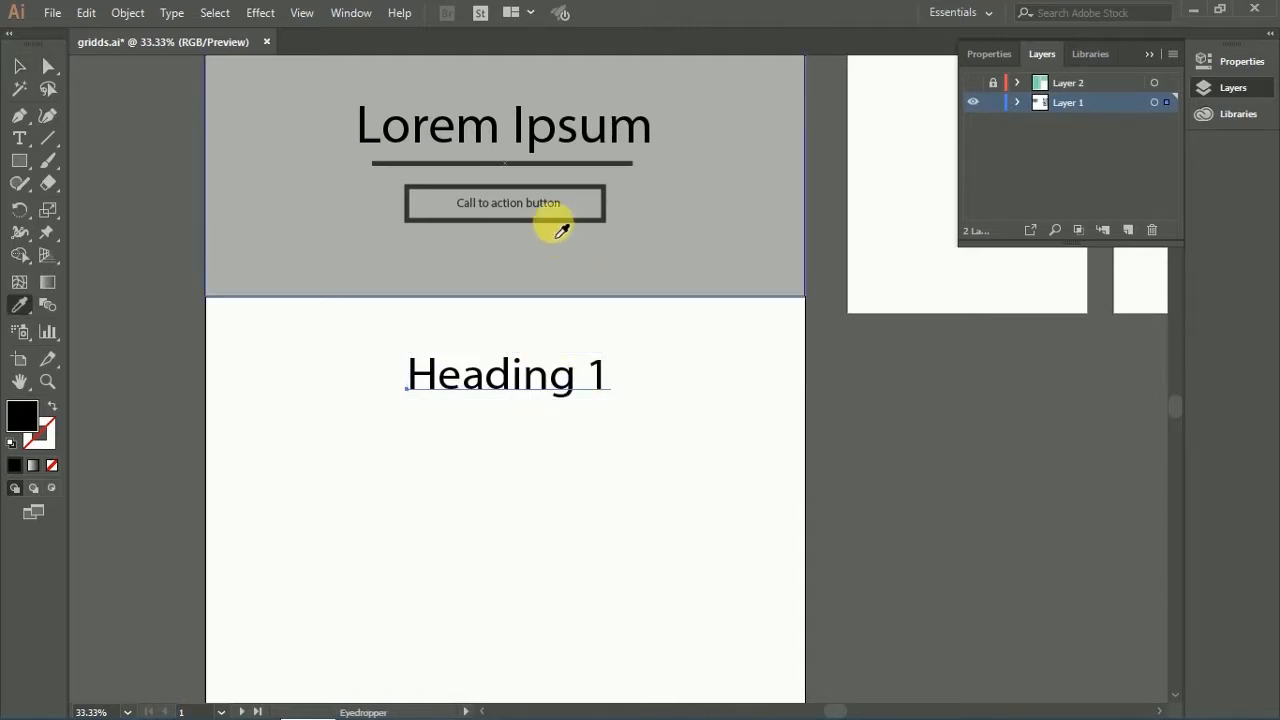
key(v)
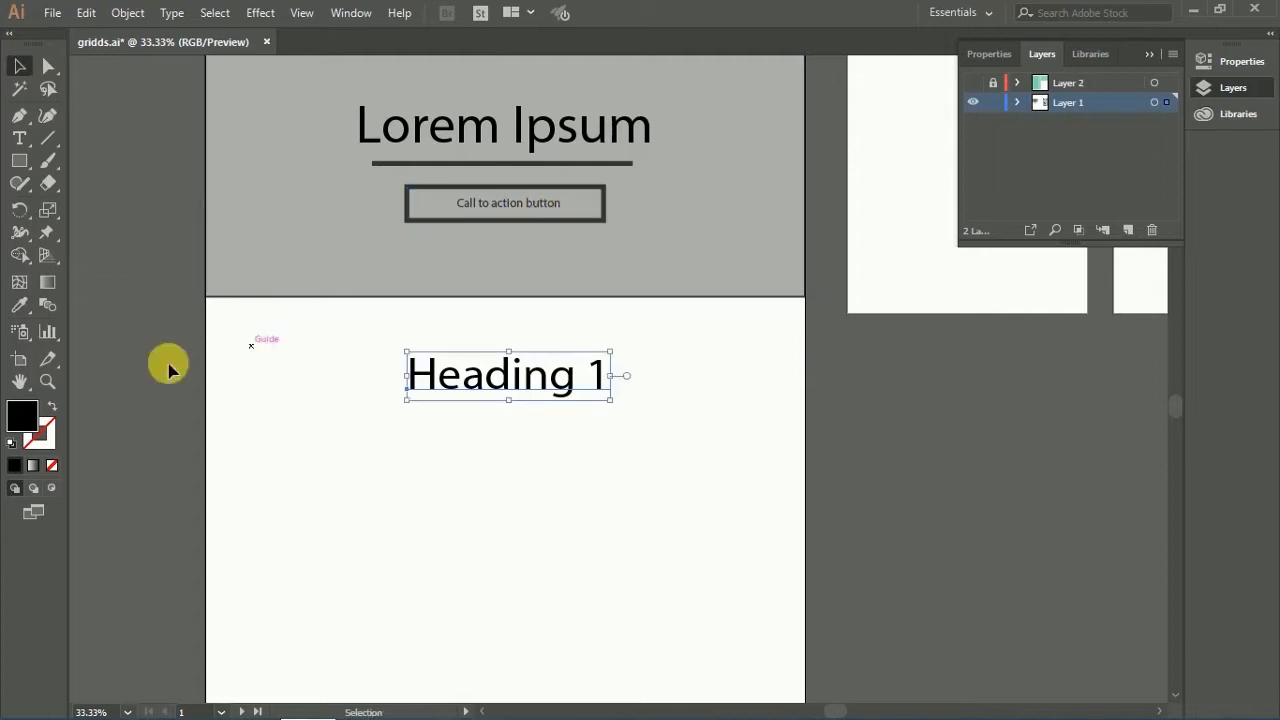
key(i)
click(284, 266)
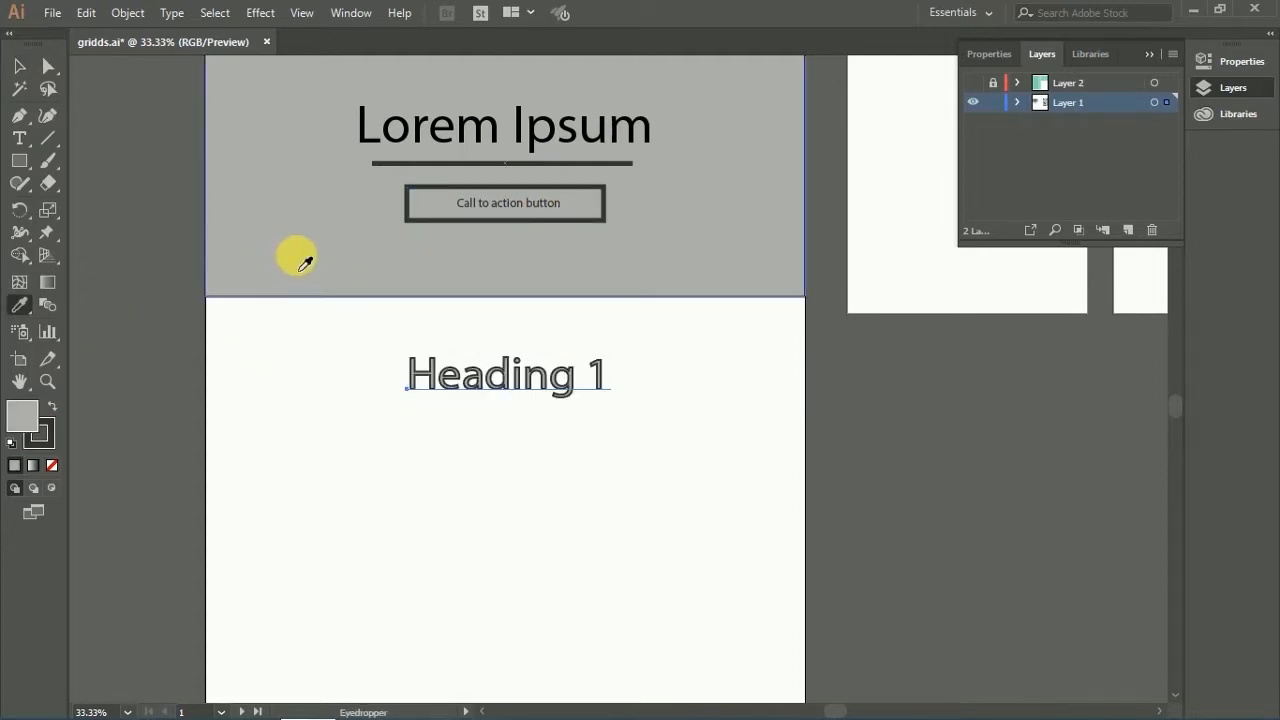
click(53, 465)
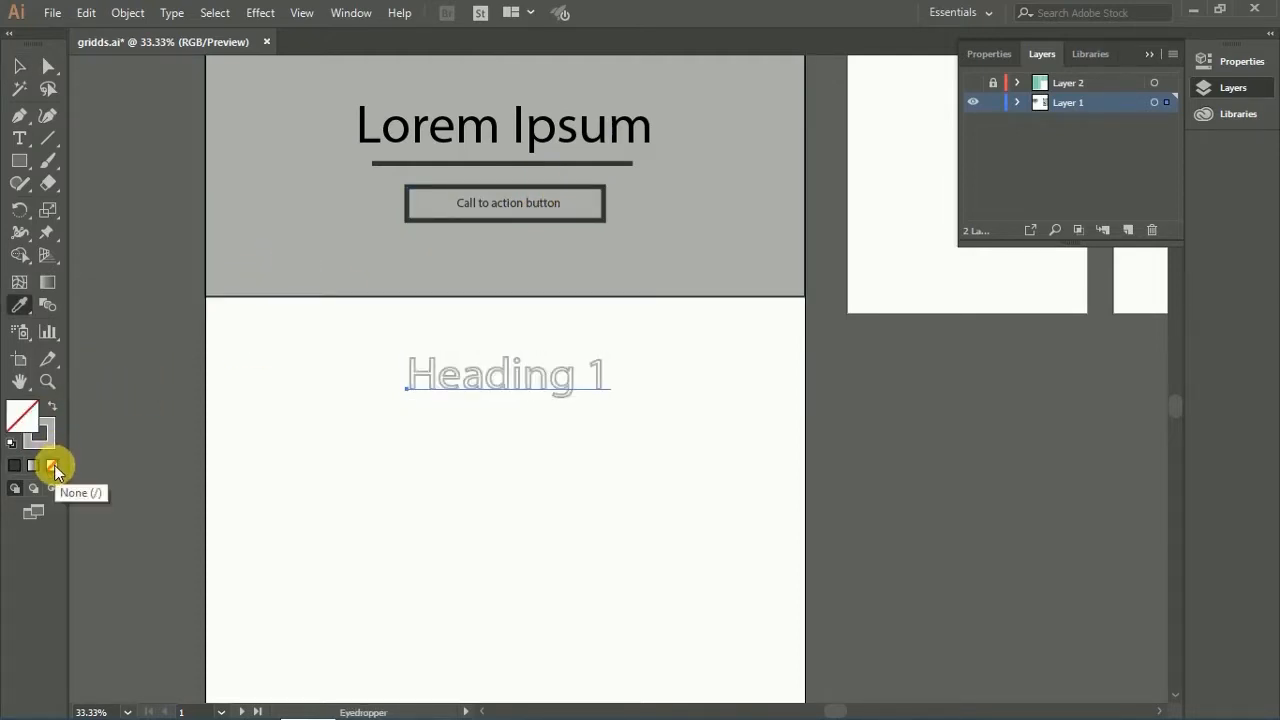
click(48, 406)
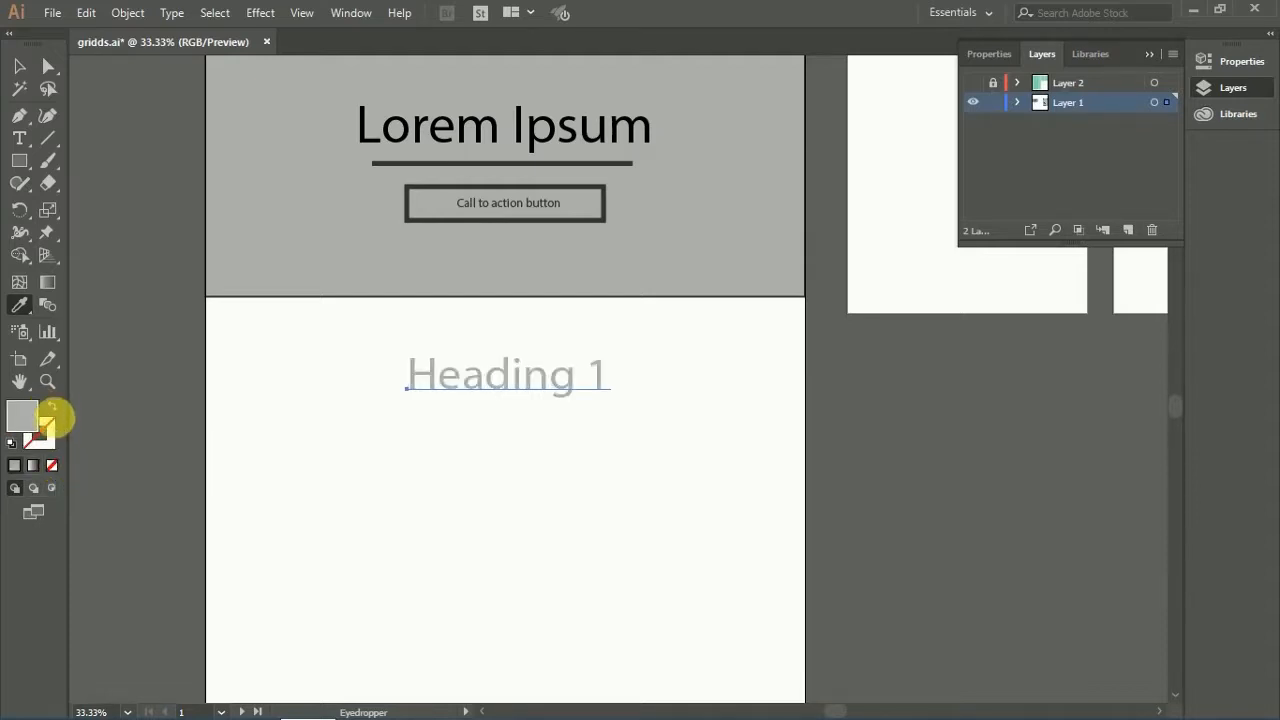
key(ctrl+z)
key(ctrl+z)
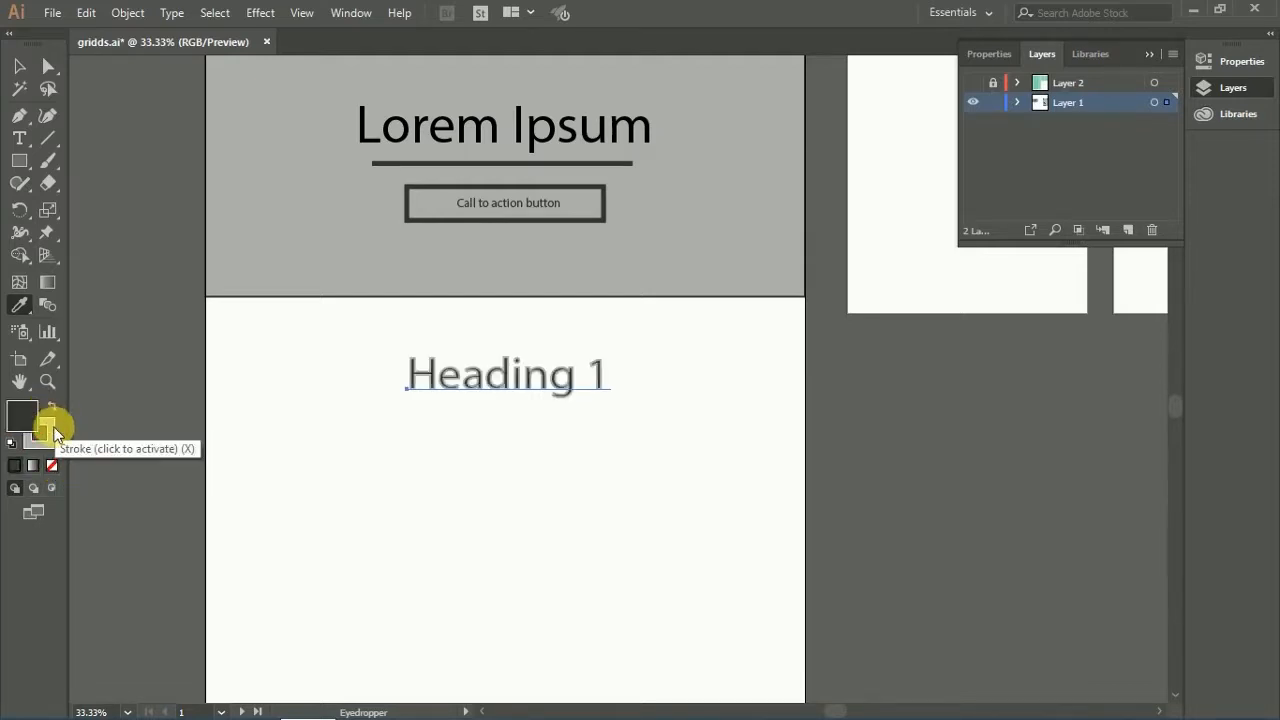
click(50, 438)
click(52, 466)
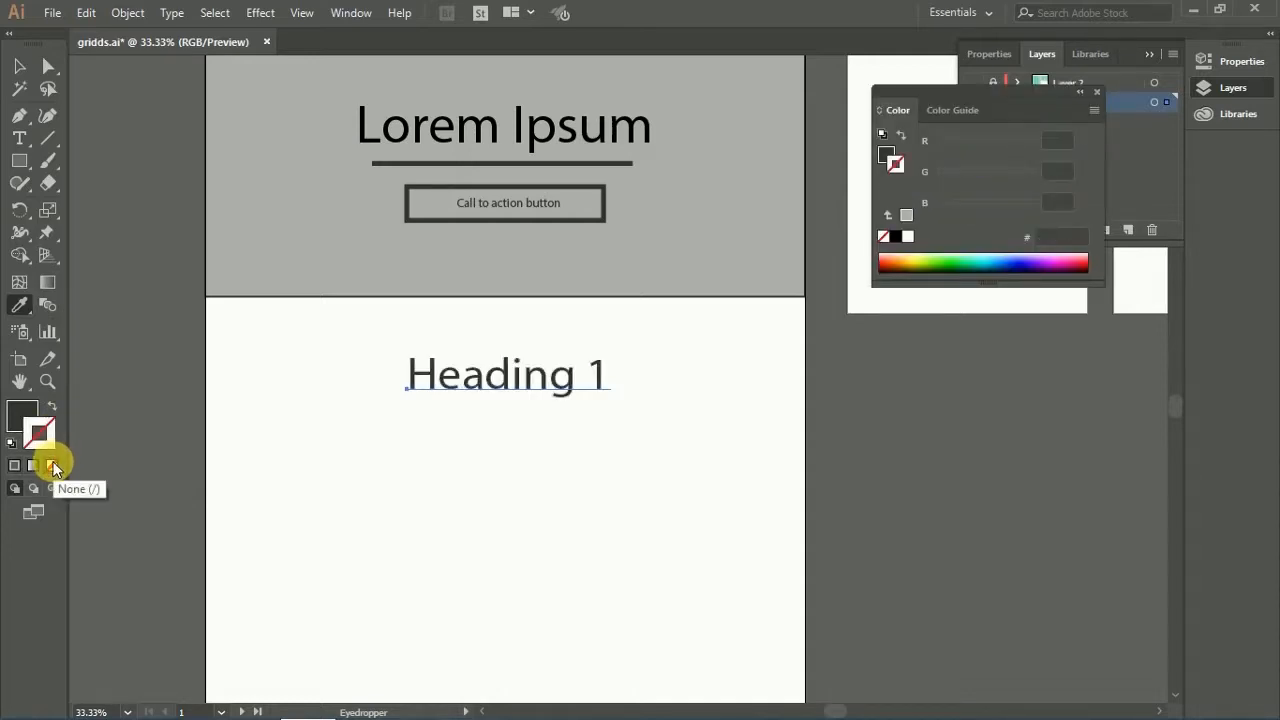
Step: Give the banner's "Lorem Ipsum" heading the same dark grey fill with no stroke, then deselect it
click(481, 129)
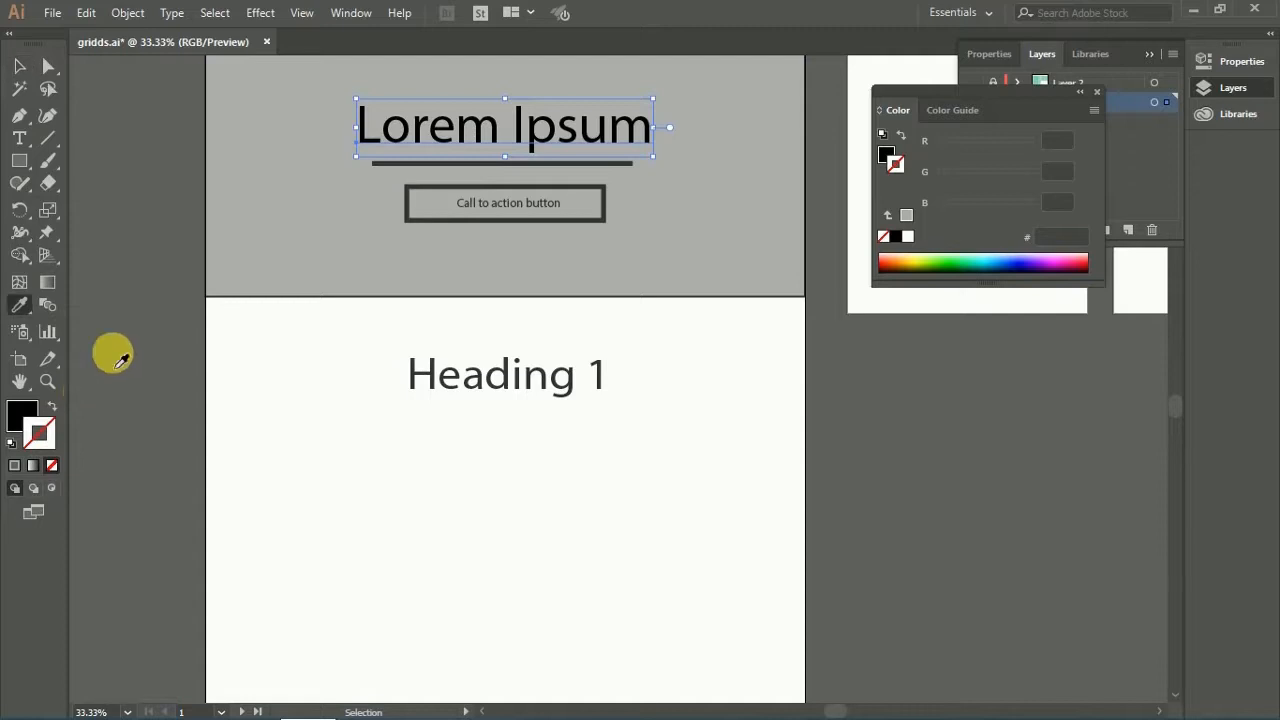
key(i)
click(277, 220)
key(v)
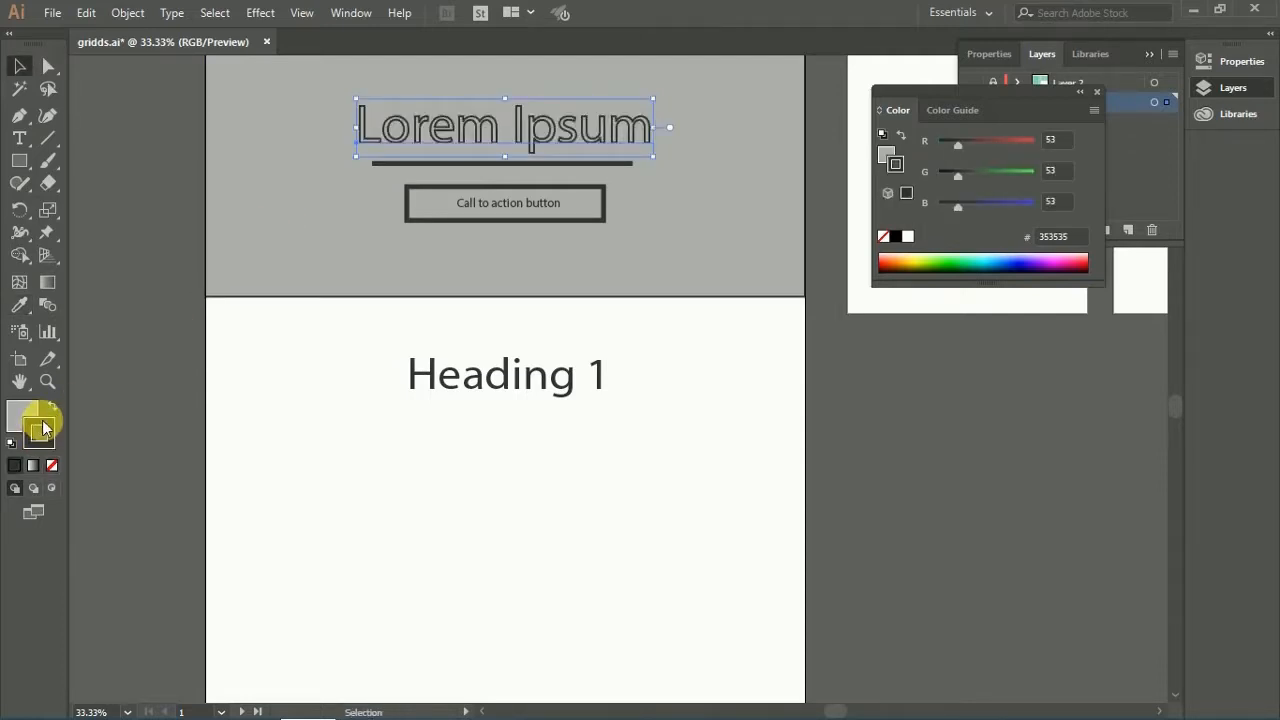
click(52, 405)
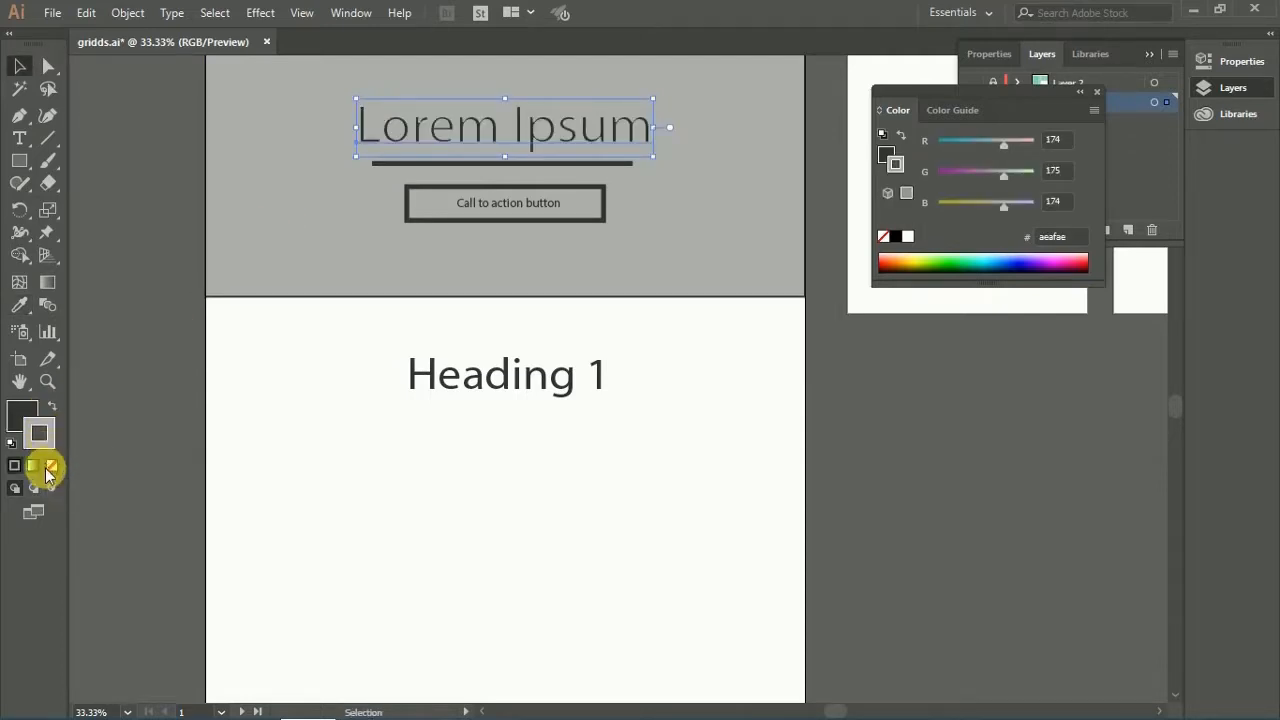
click(50, 465)
click(577, 300)
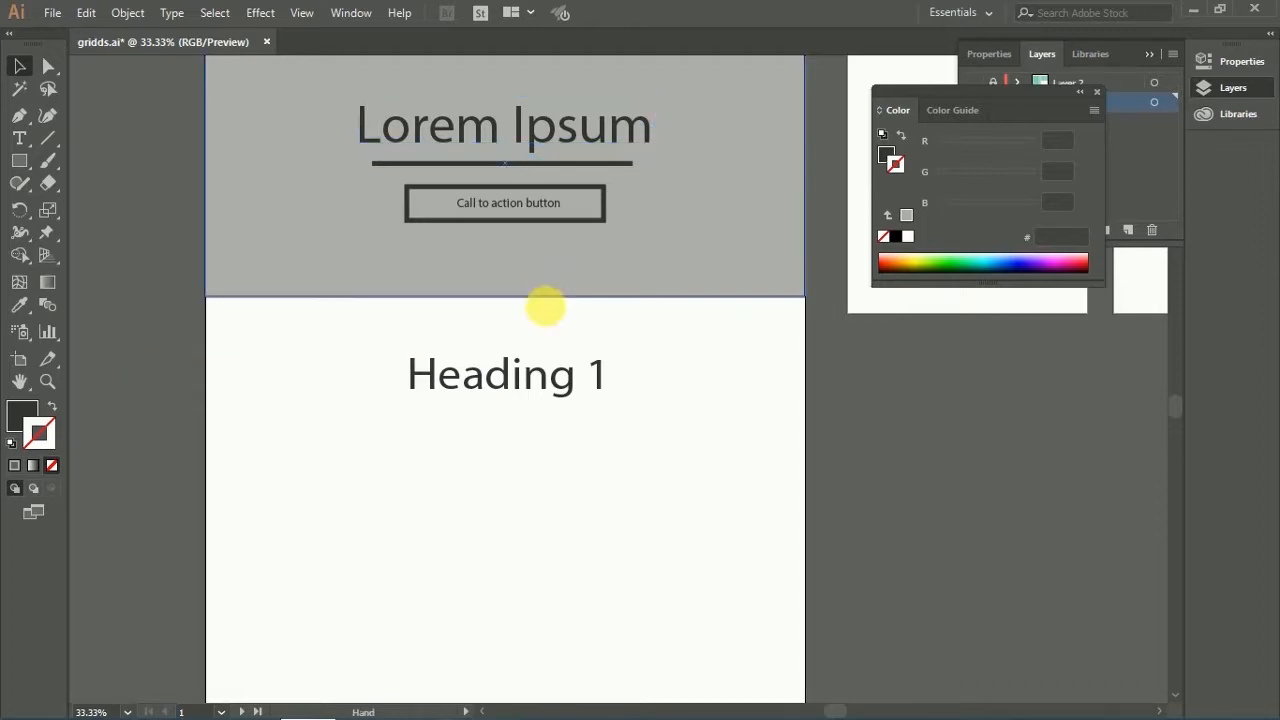
Step: Nudge the "Heading 1" text slightly up towards the banner and deselect it
drag(543, 303, 534, 194)
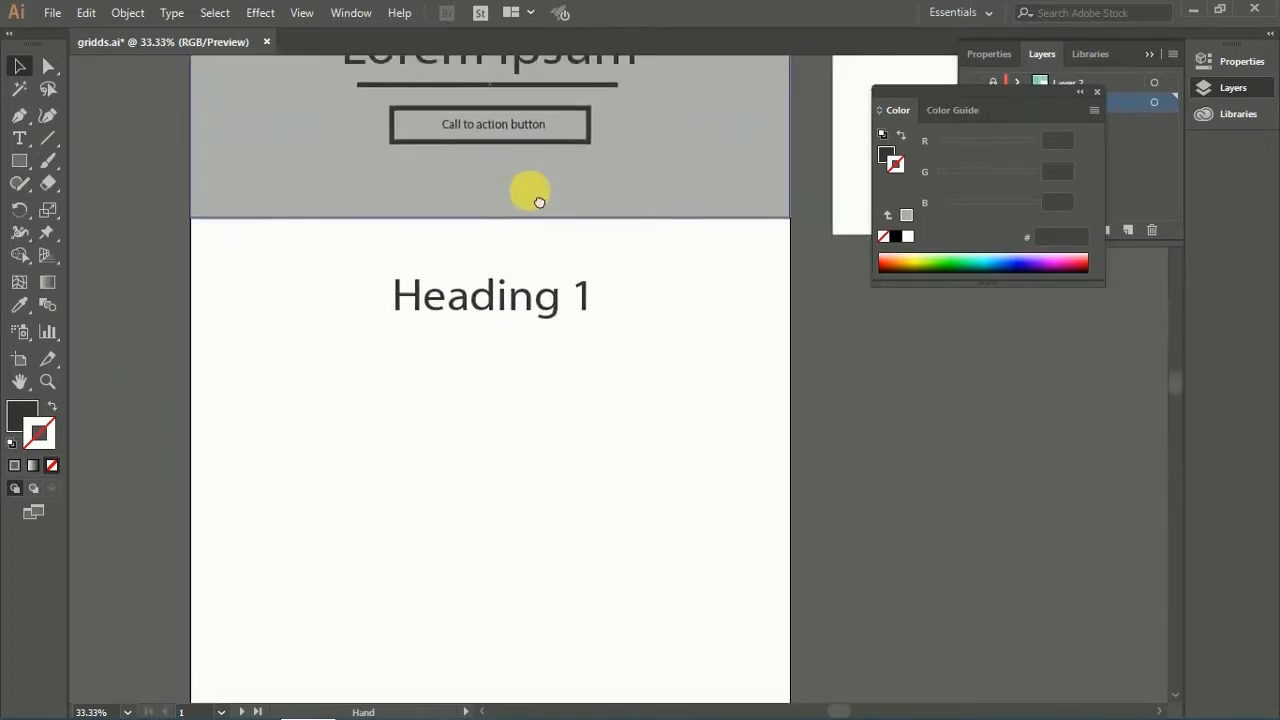
click(502, 294)
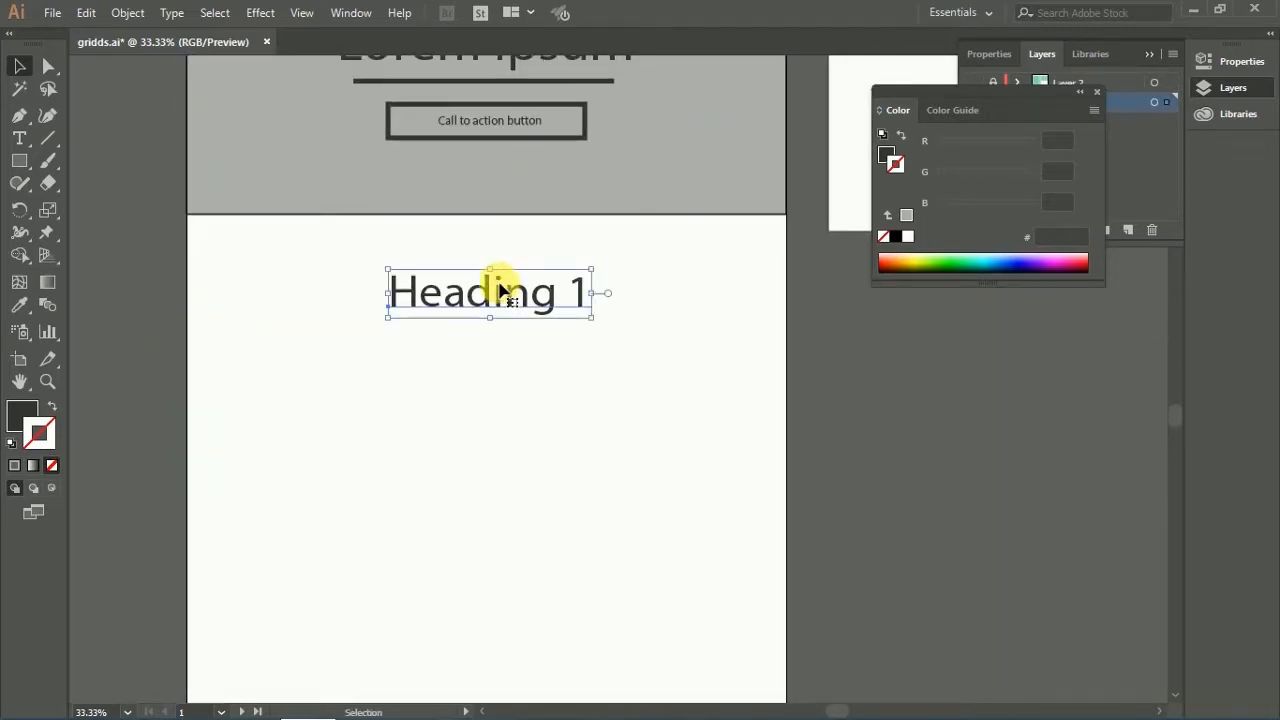
key(shift+Up)
key(shift+Up)
key(shift+Up)
key(shift+Up)
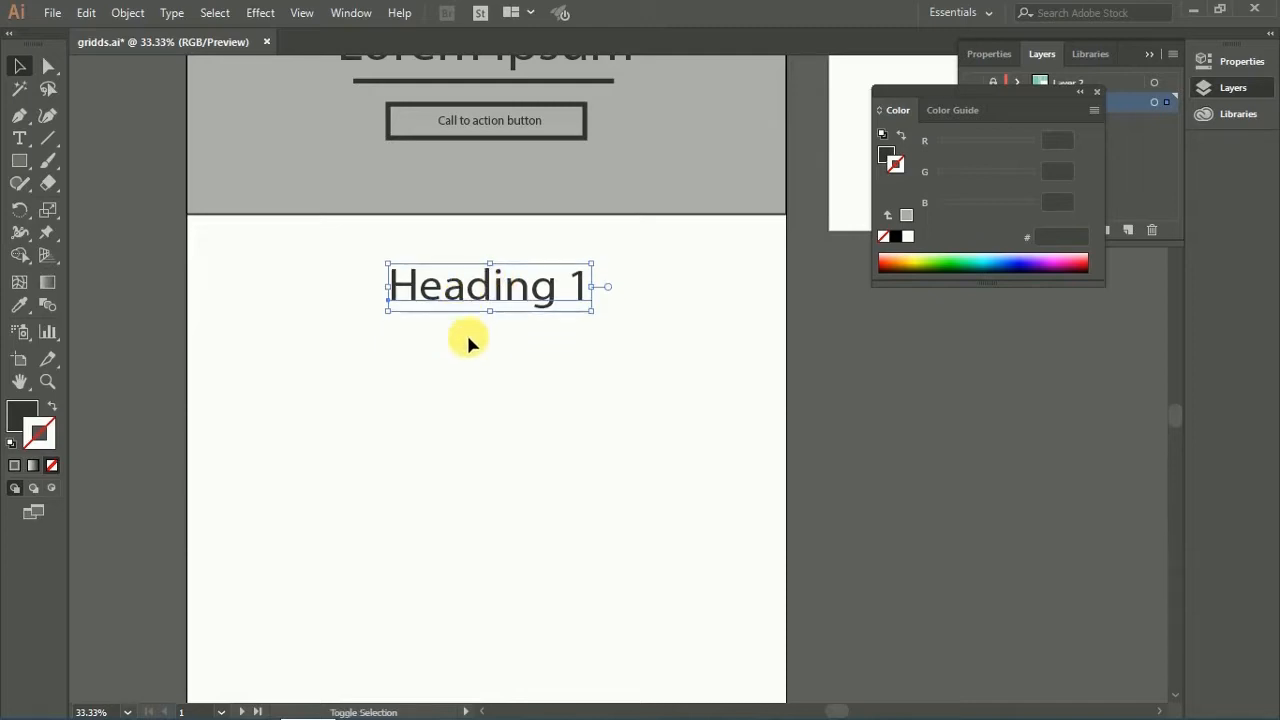
click(777, 449)
Step: With the grid layer shown, draw a dark grey circle starting at the second column's left edge and move it down below "Heading 1"
drag(734, 457, 752, 327)
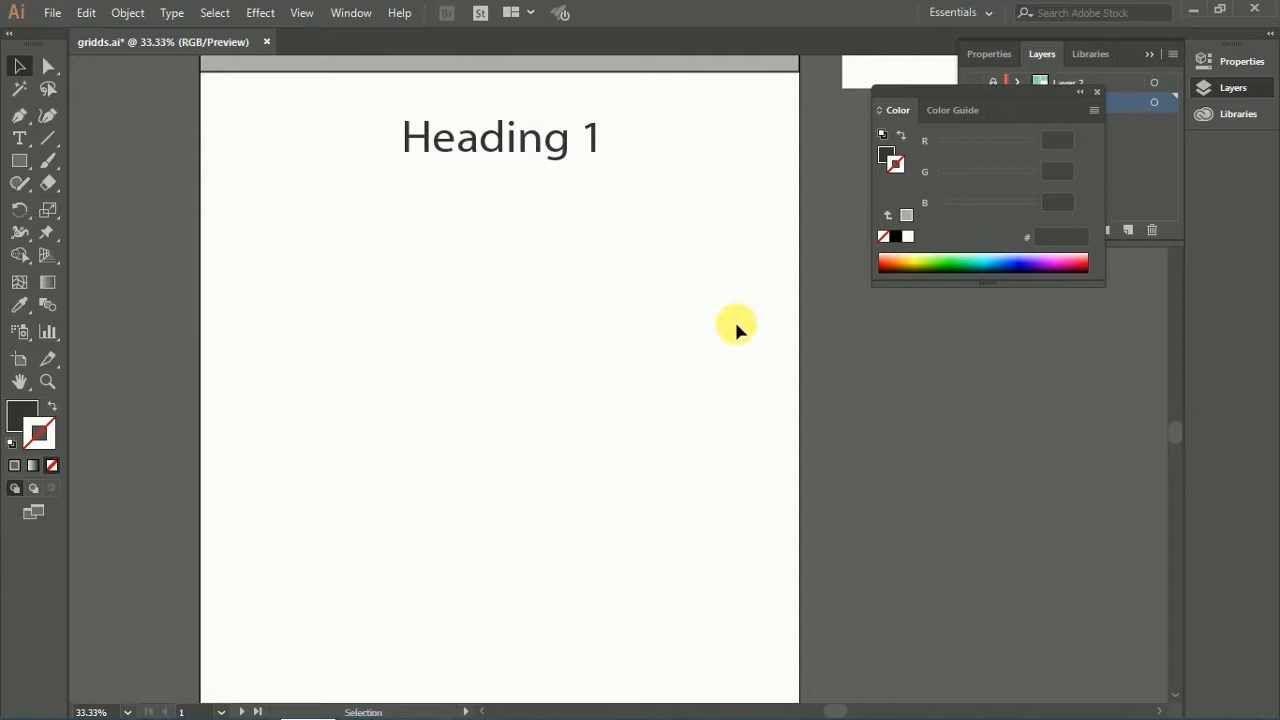
drag(22, 161, 58, 206)
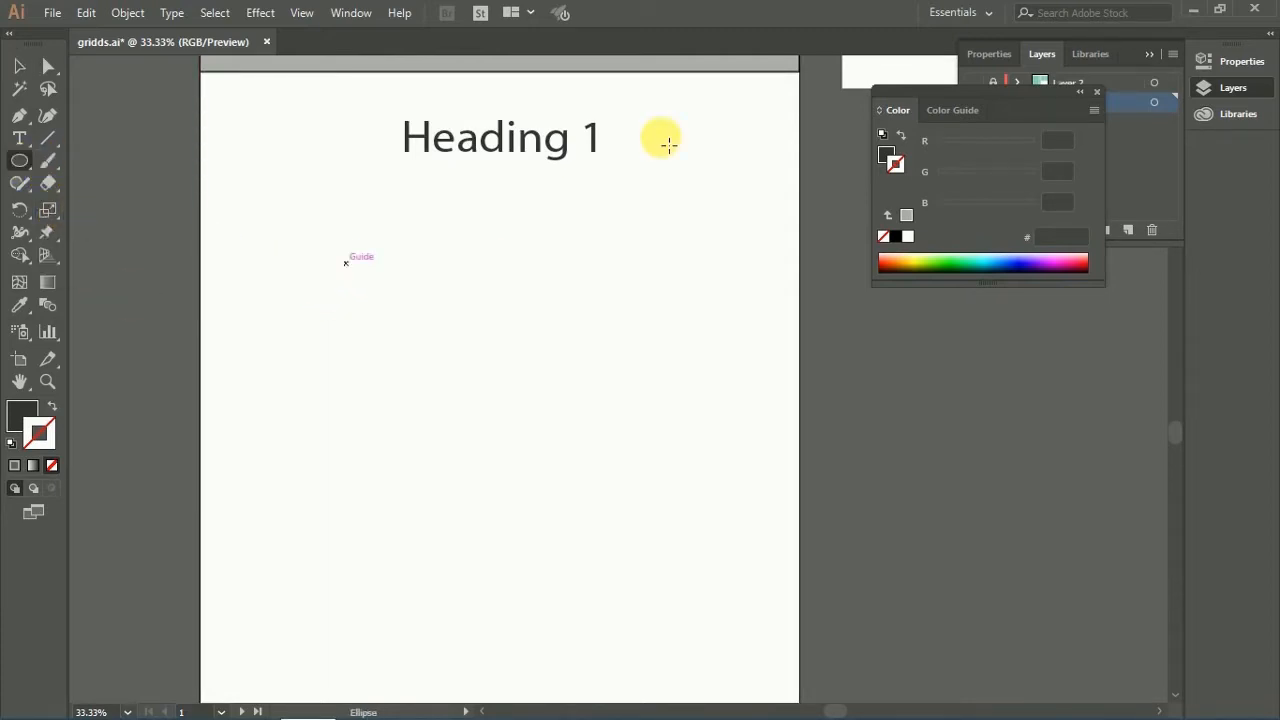
click(1098, 93)
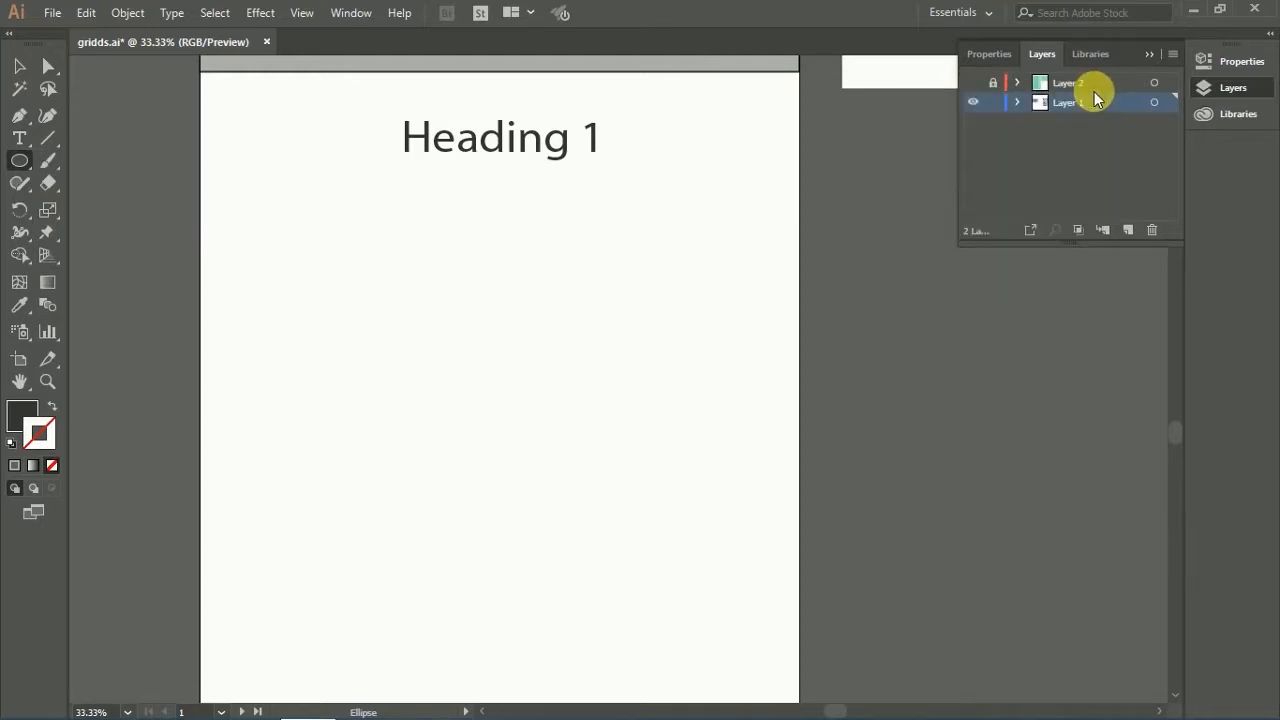
click(973, 101)
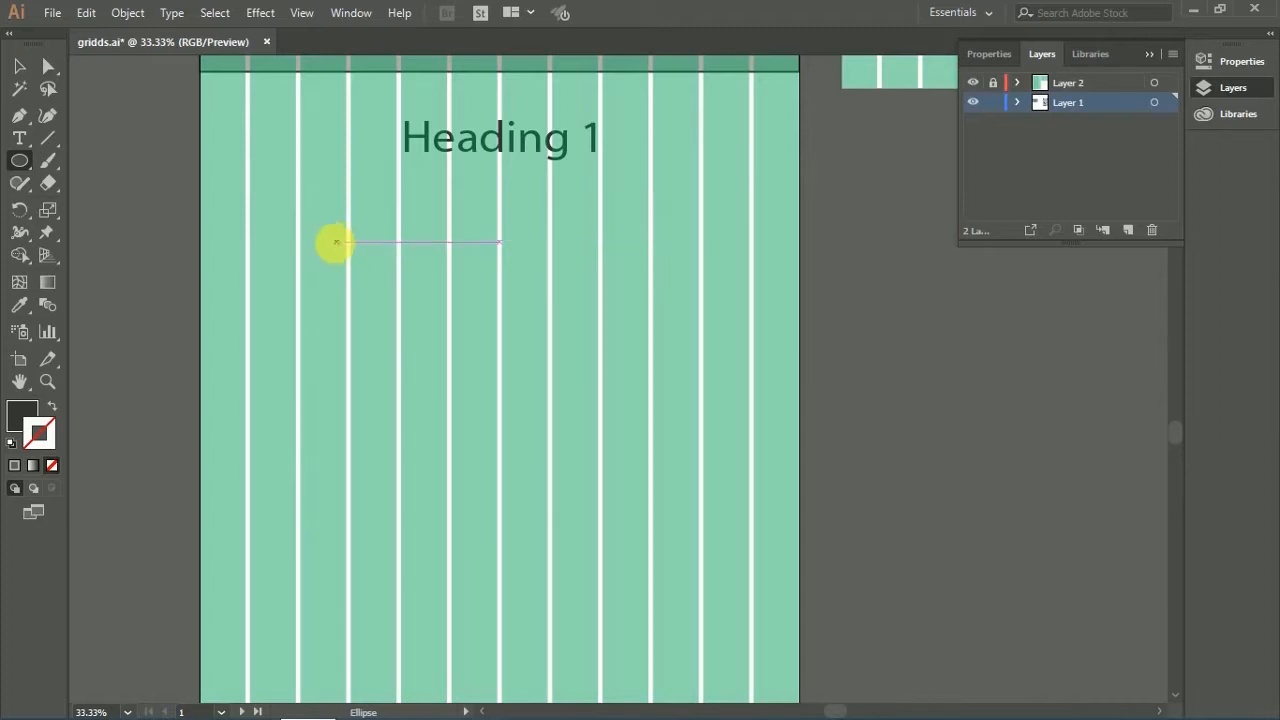
drag(336, 242, 385, 336)
key(v)
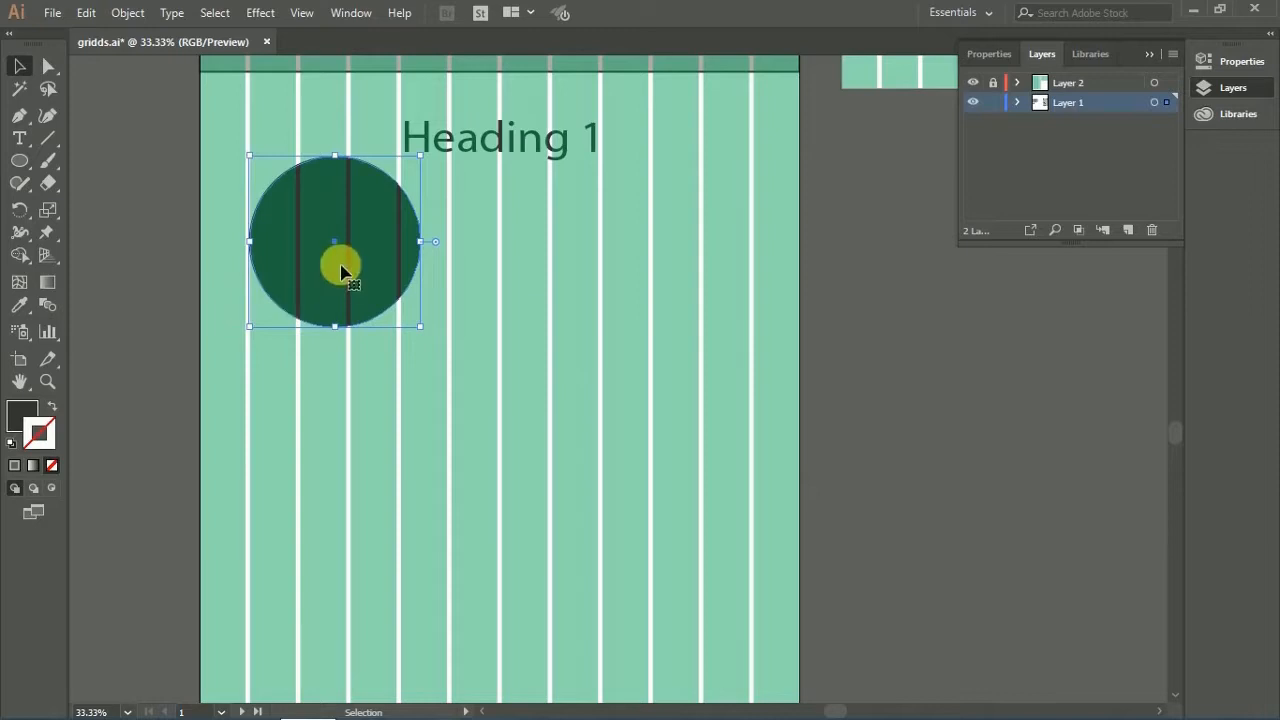
drag(350, 250, 346, 277)
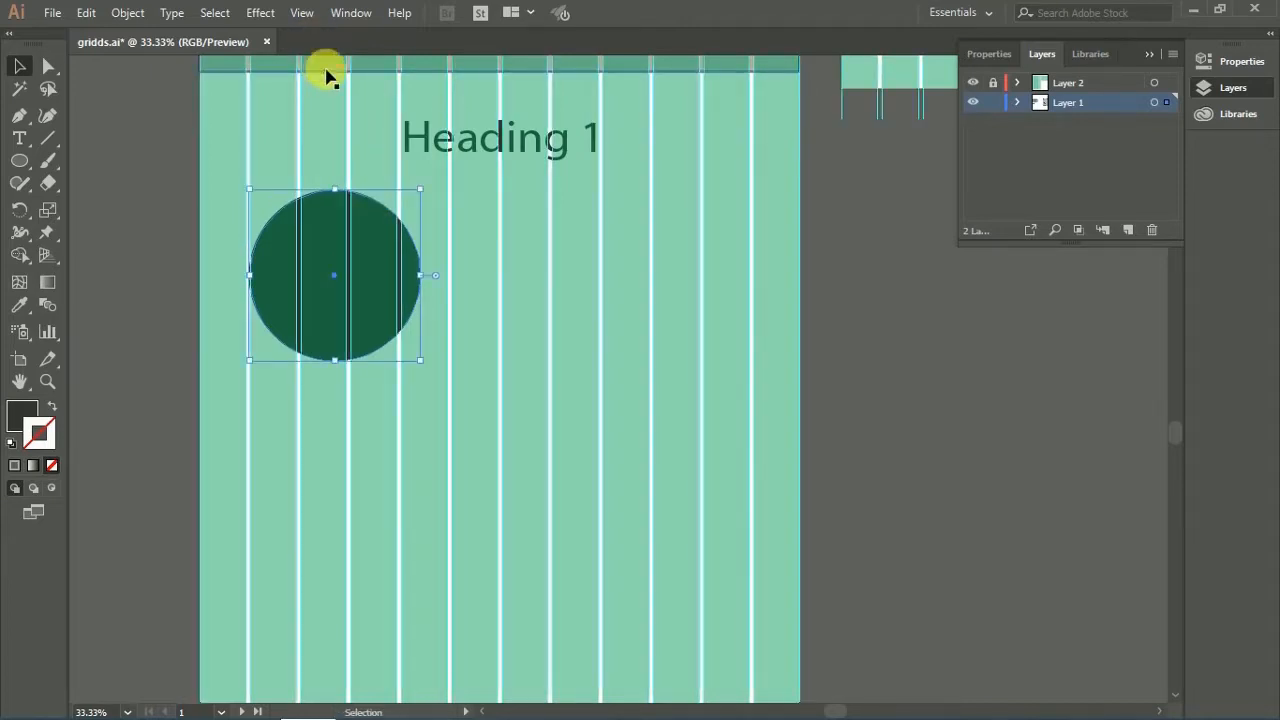
drag(329, 224, 329, 226)
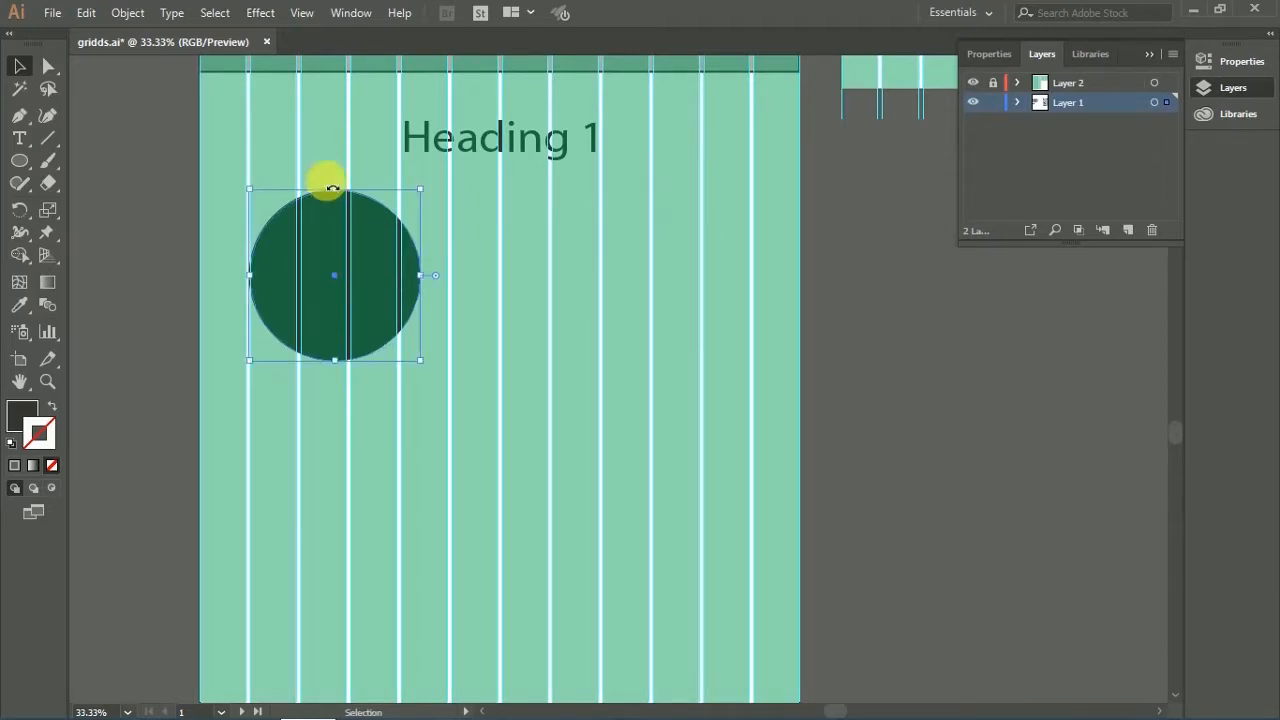
Step: Hide the grid layer and turn the circle into an unfilled dark grey outline with a 19 pt stroke
key(a)
key(v)
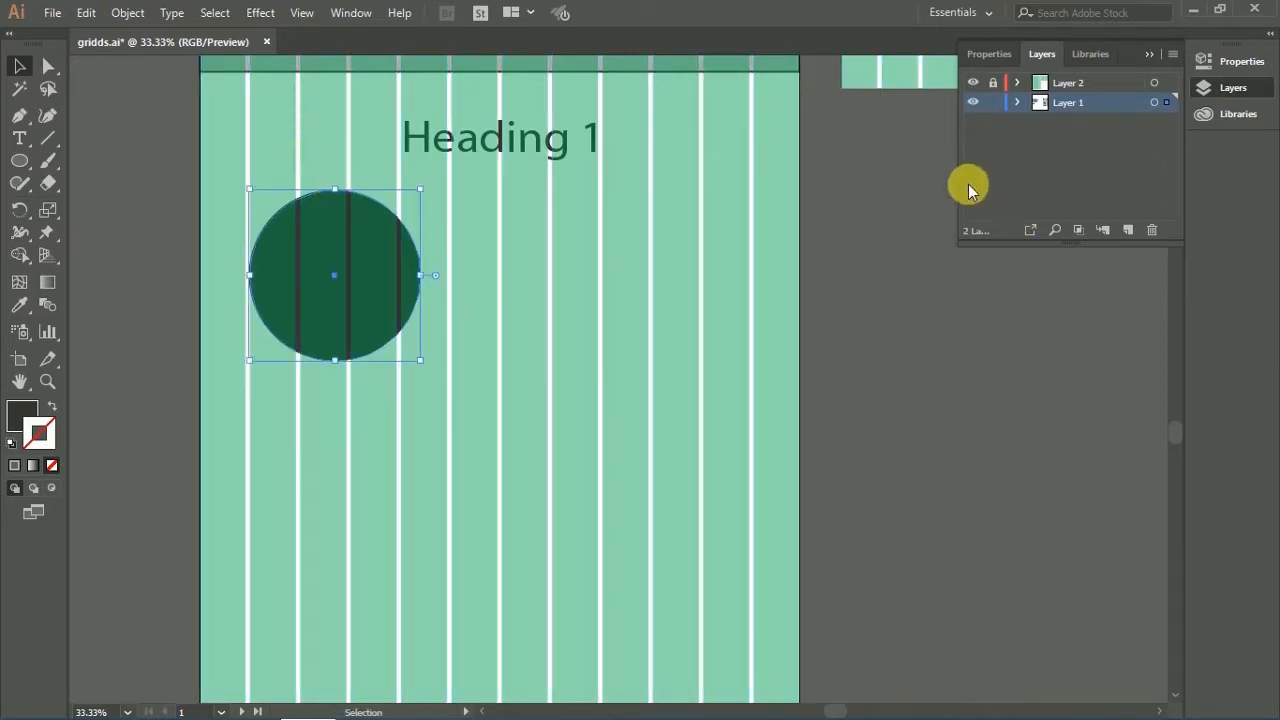
click(974, 83)
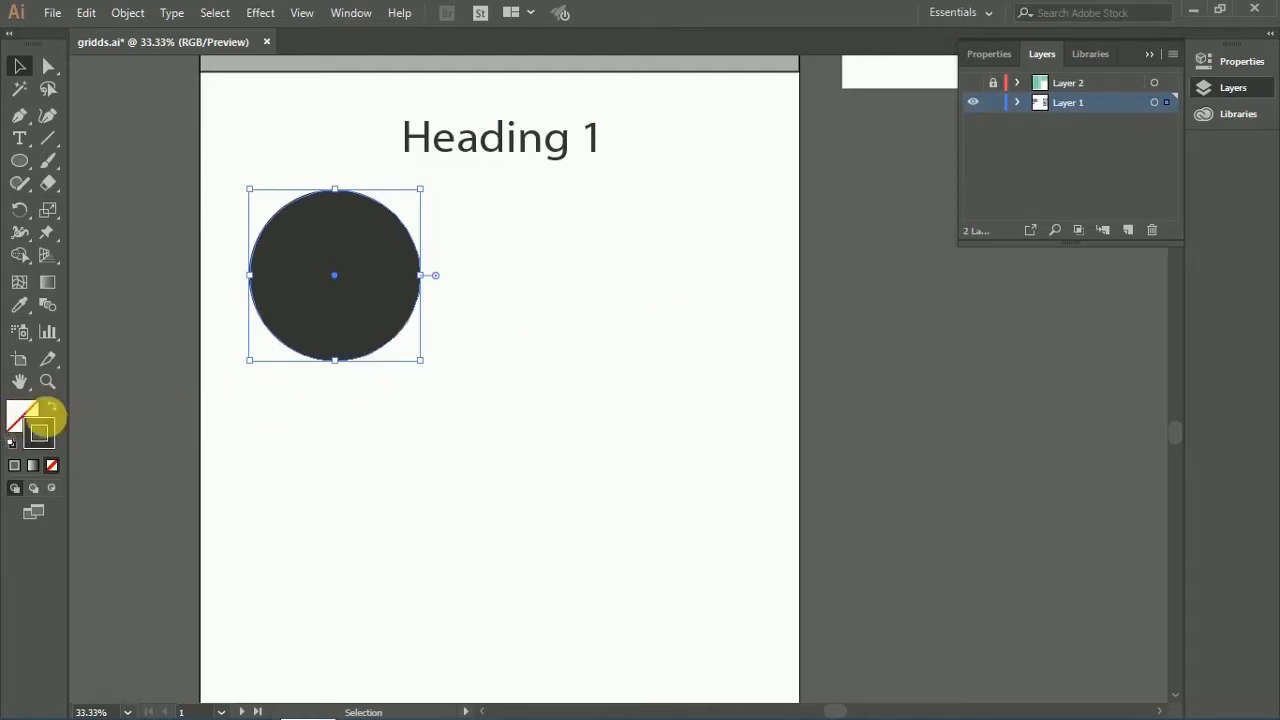
click(52, 406)
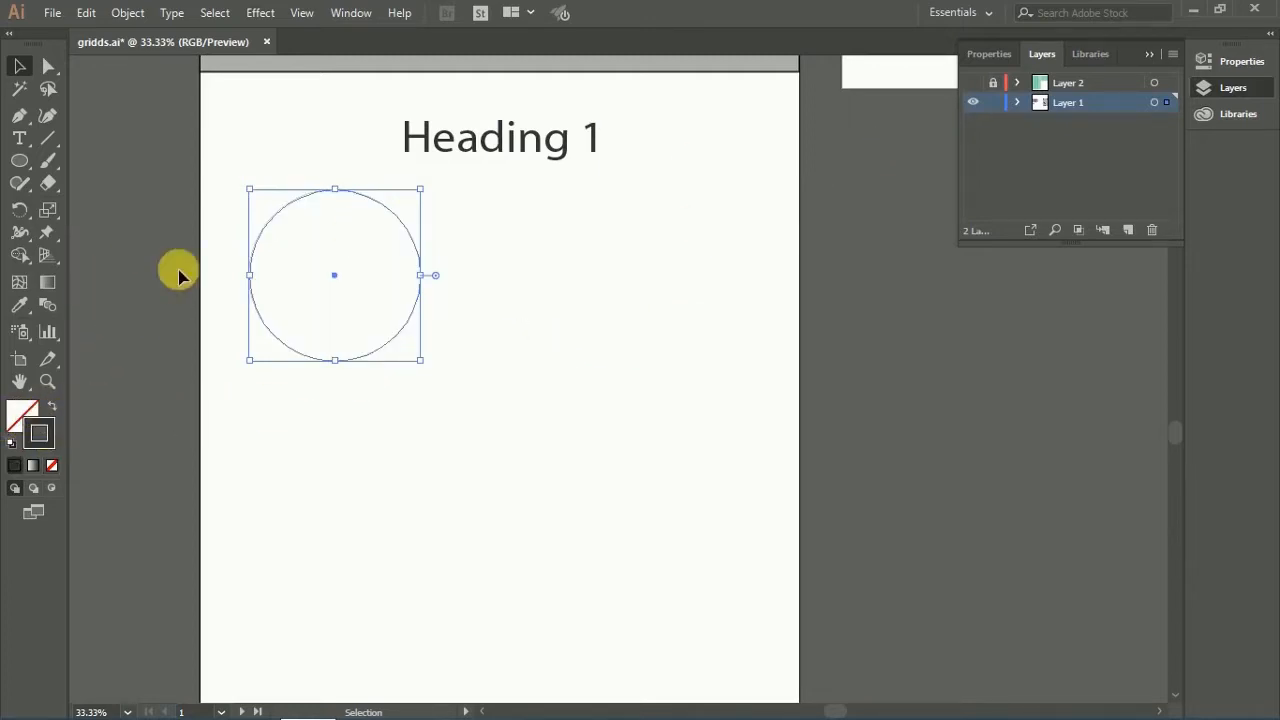
click(990, 54)
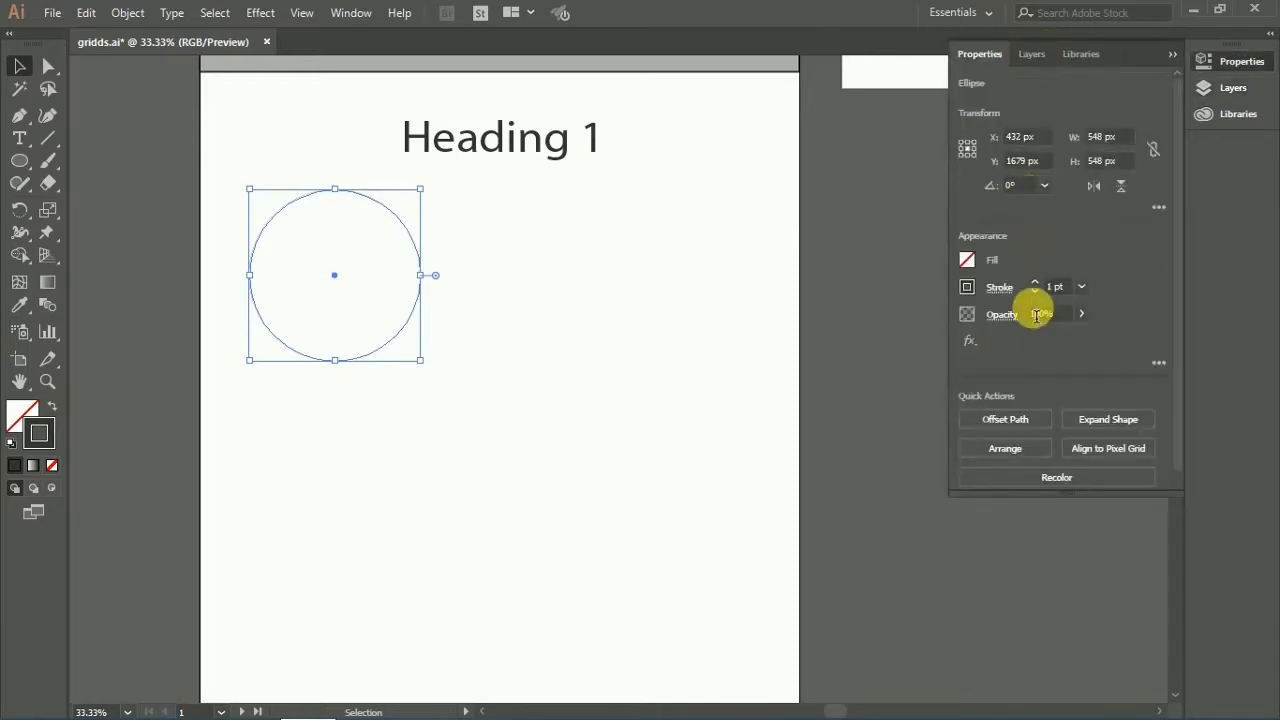
click(1035, 284)
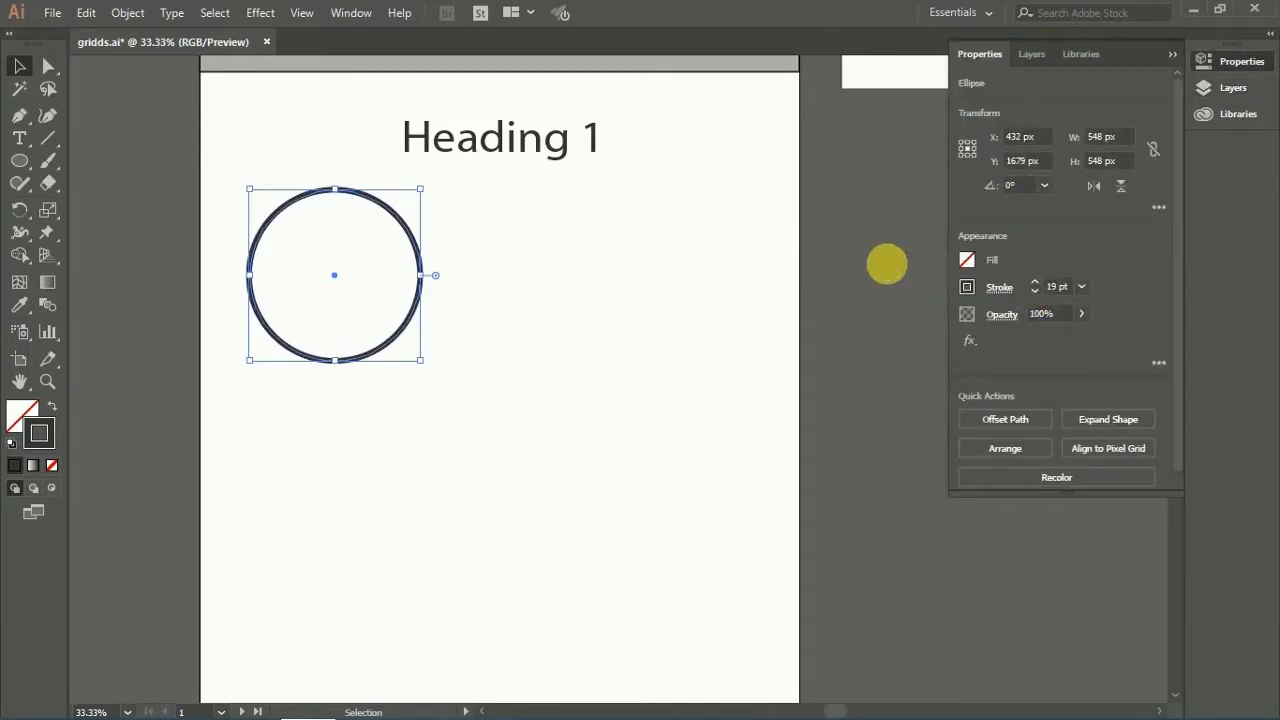
click(648, 318)
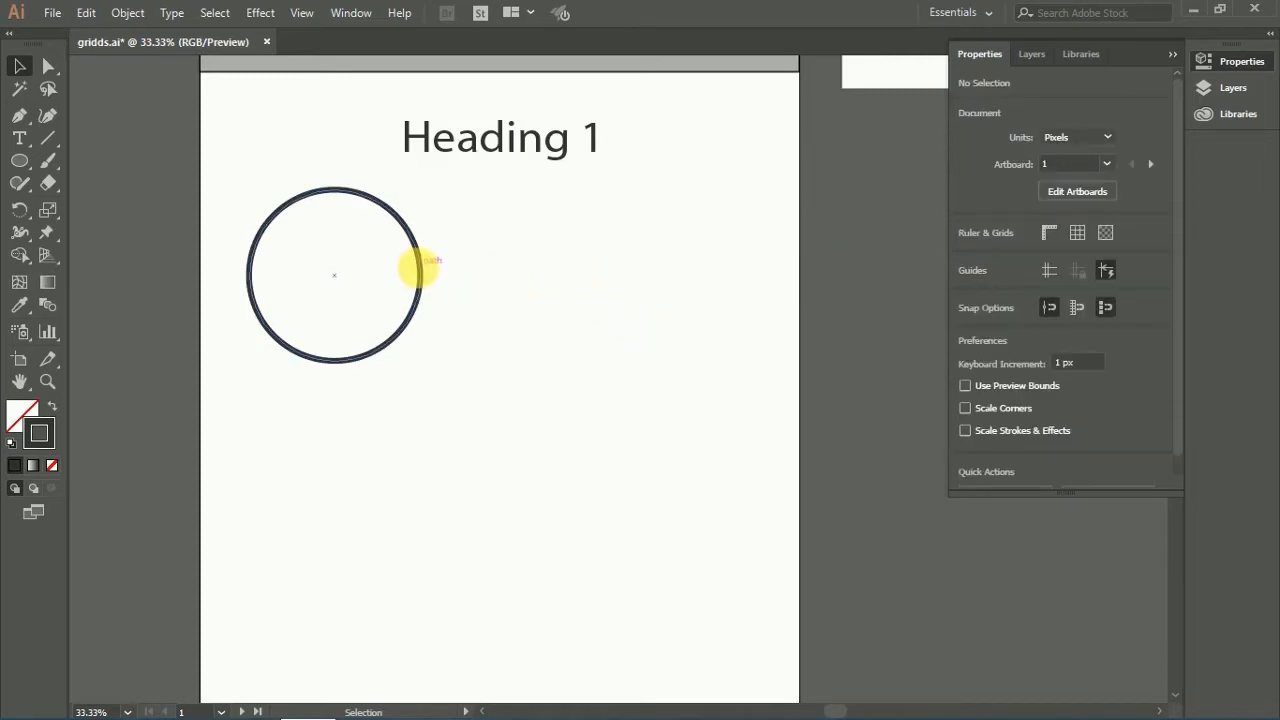
Step: Move the outlined circle straight down by about 70 px to widen the gap below "Heading 1", then deselect it
drag(415, 268, 413, 287)
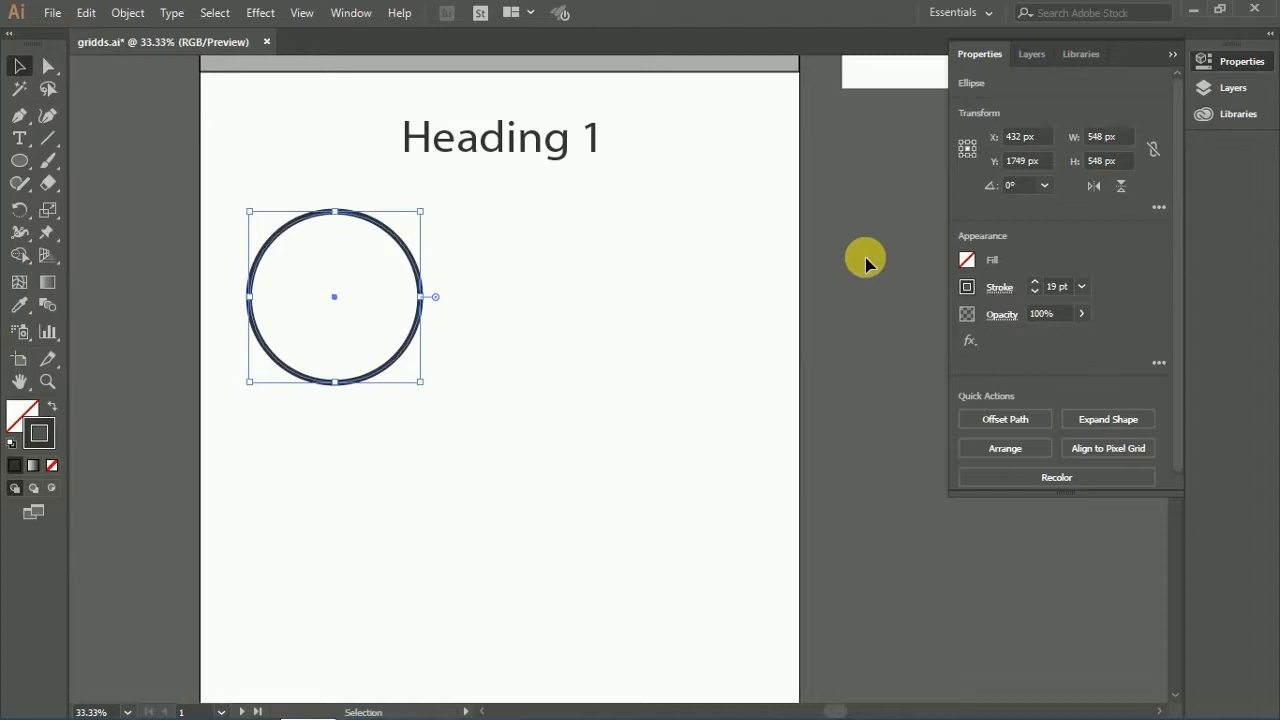
click(500, 214)
drag(523, 186, 514, 274)
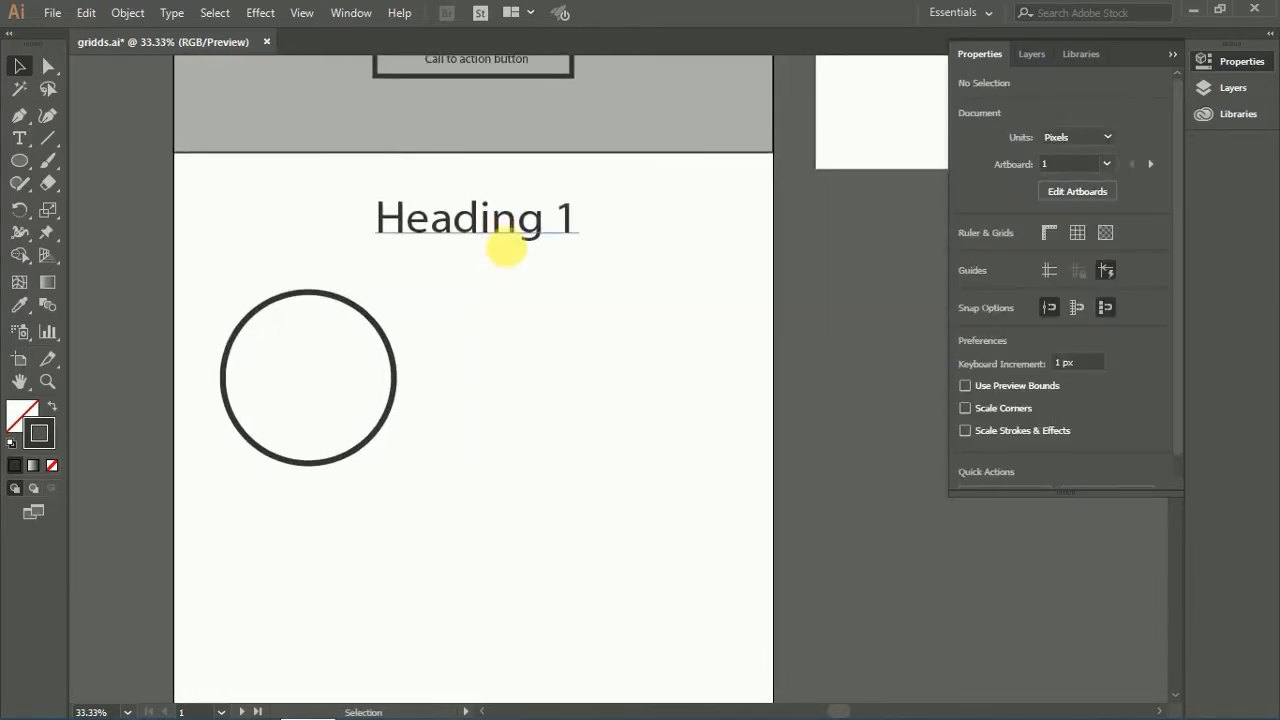
Step: Draw a rising diagonal line with the Pen tool inside the circle, about 277 px wide and 254 px high
click(395, 382)
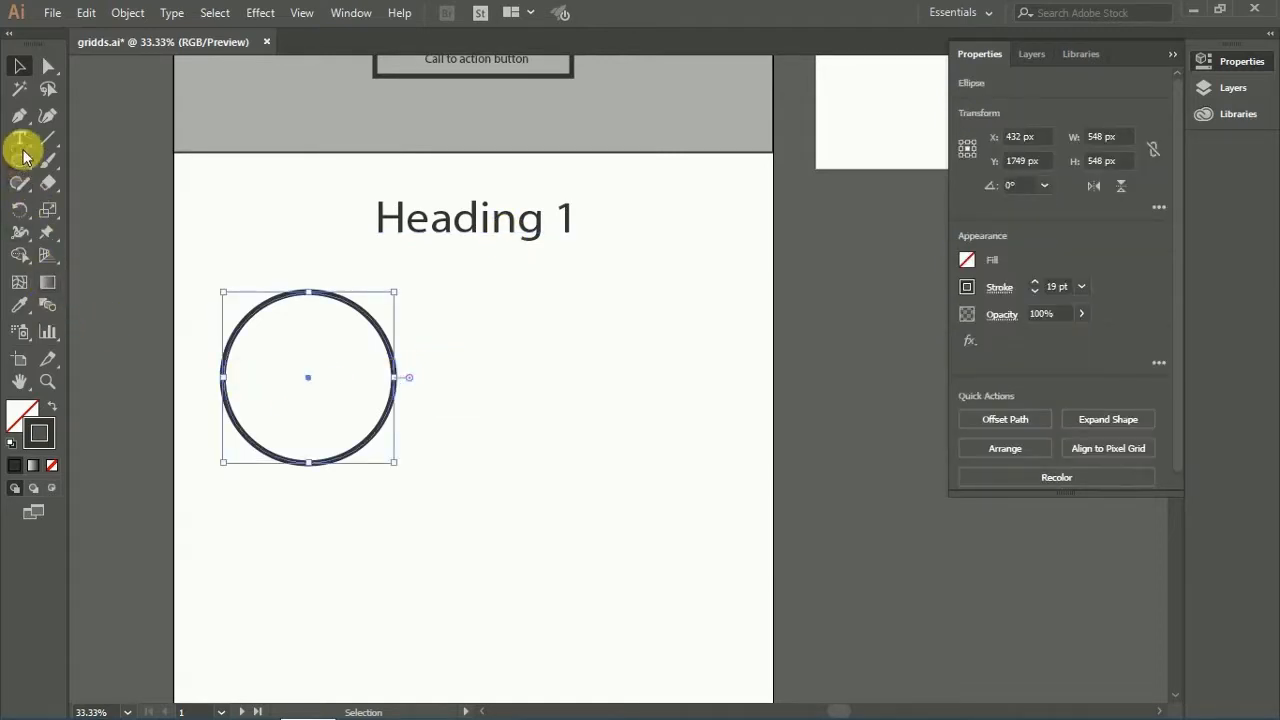
click(21, 119)
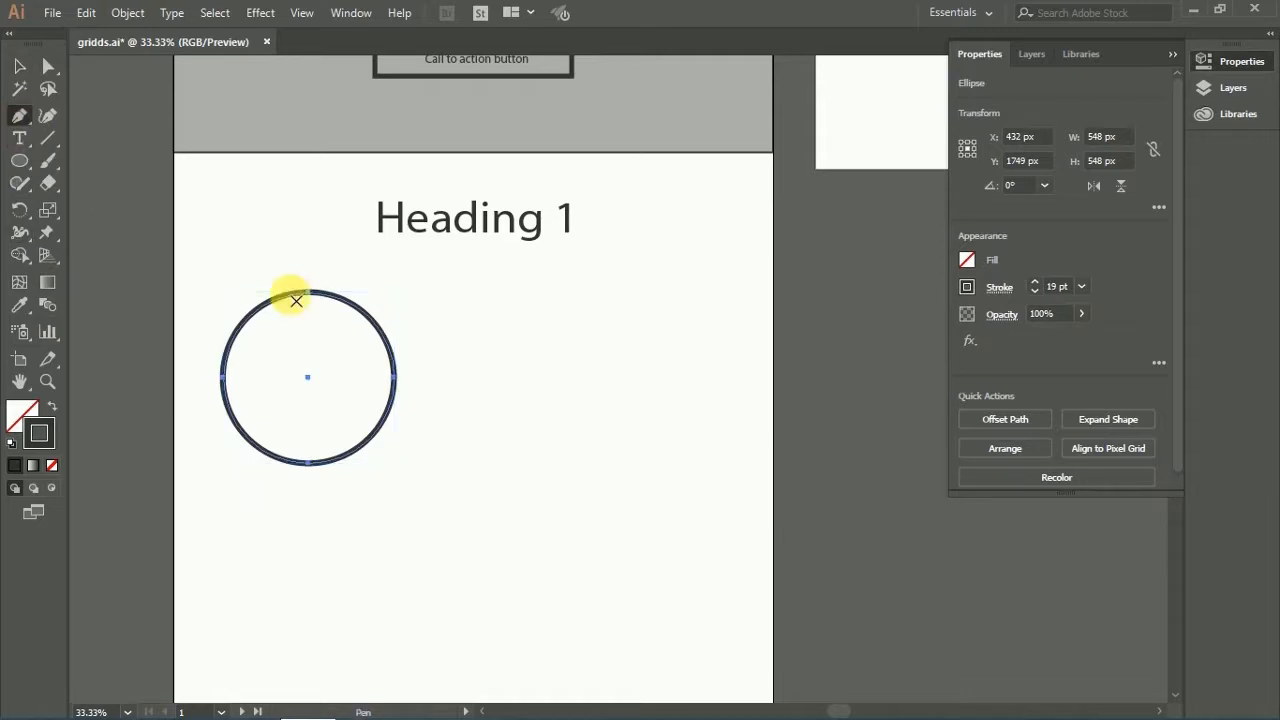
click(355, 338)
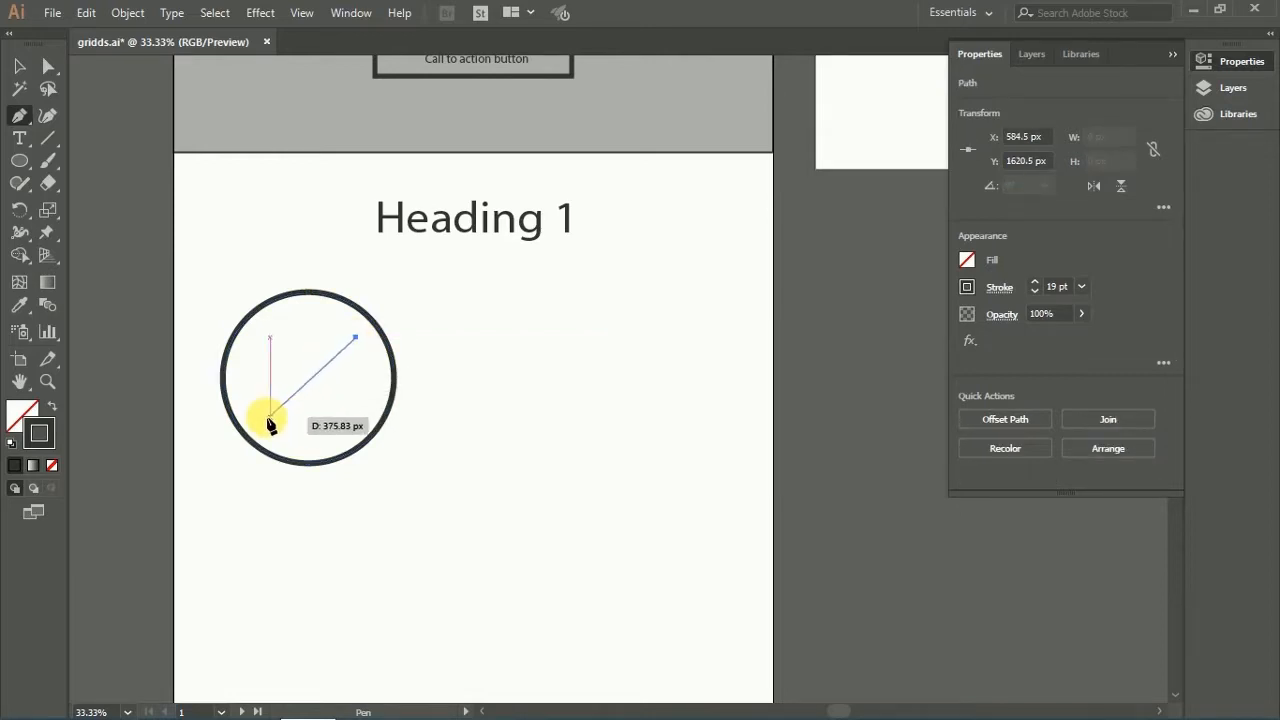
click(270, 417)
key(v)
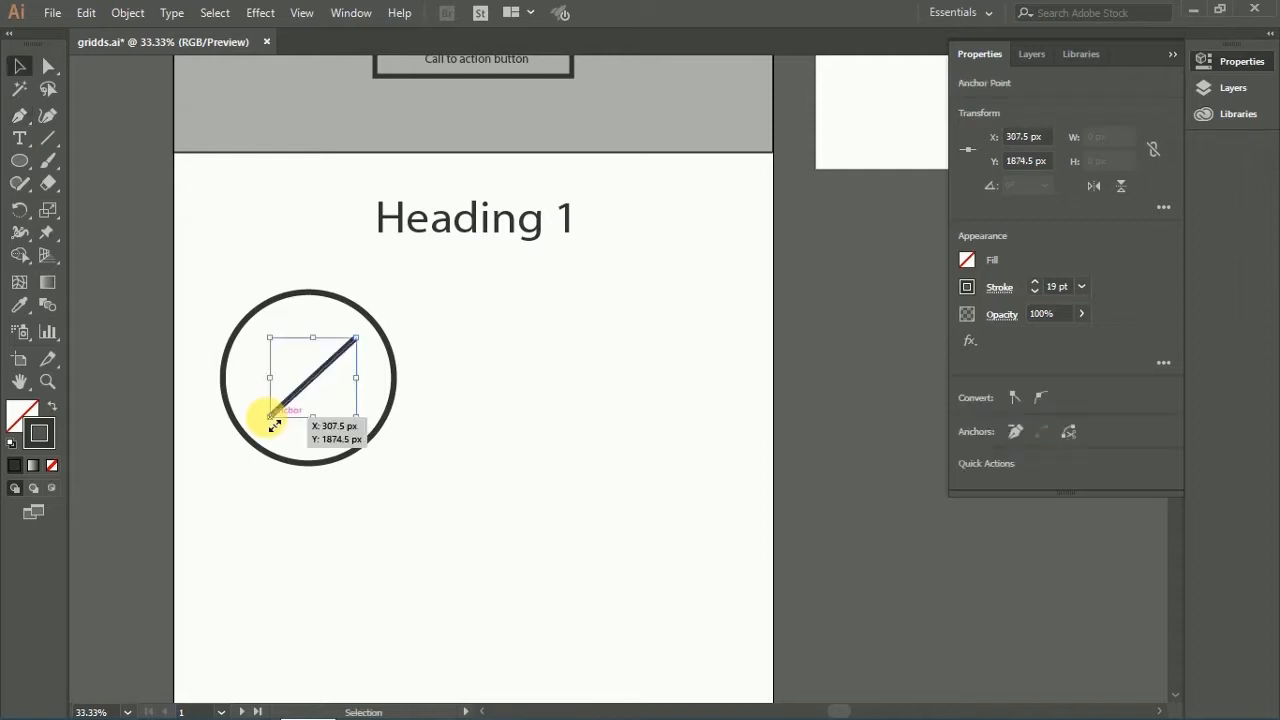
Step: Reflect a copy of the diagonal line across the vertical axis to form an X inside the circle
right_click(323, 366)
mouse_move(435, 608)
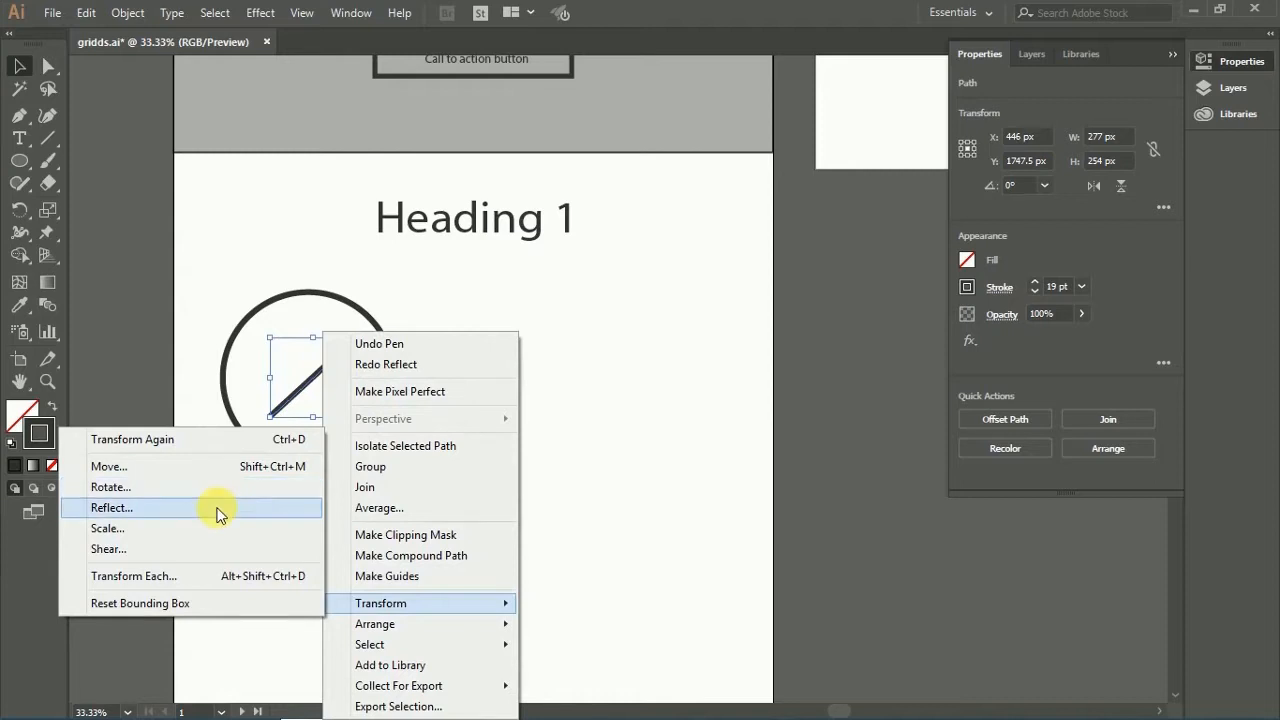
click(292, 508)
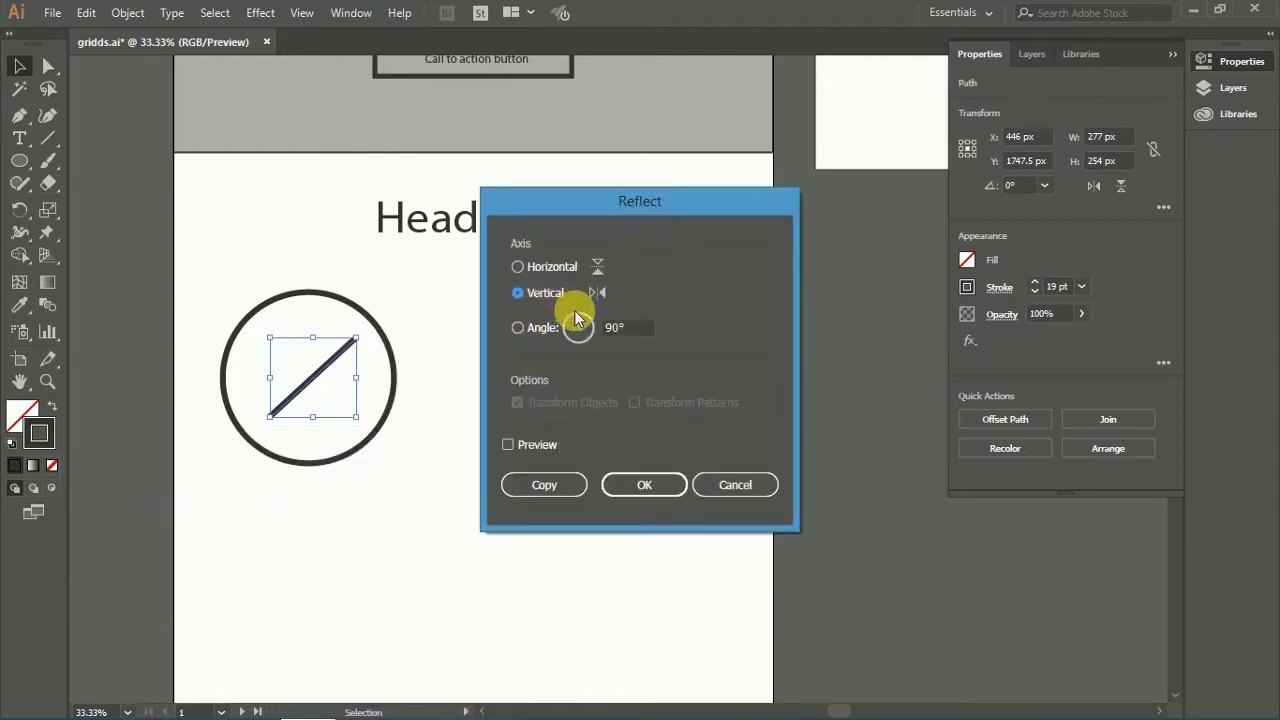
click(528, 447)
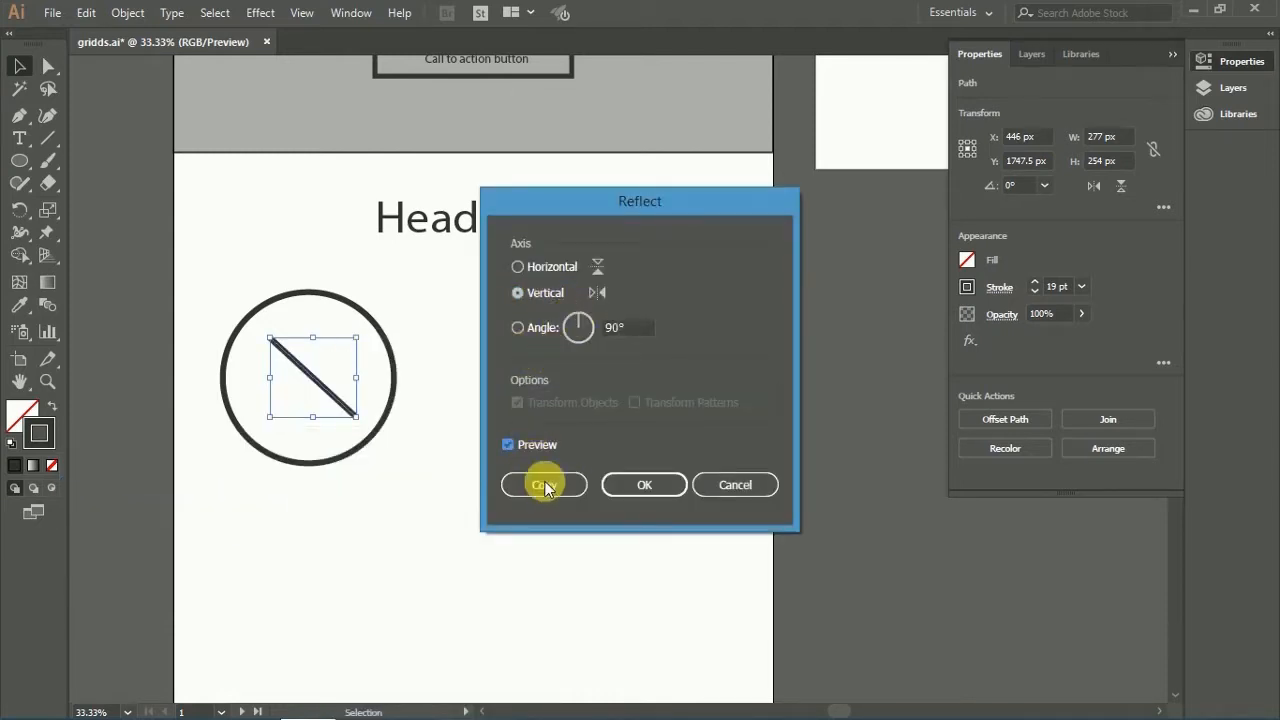
click(544, 484)
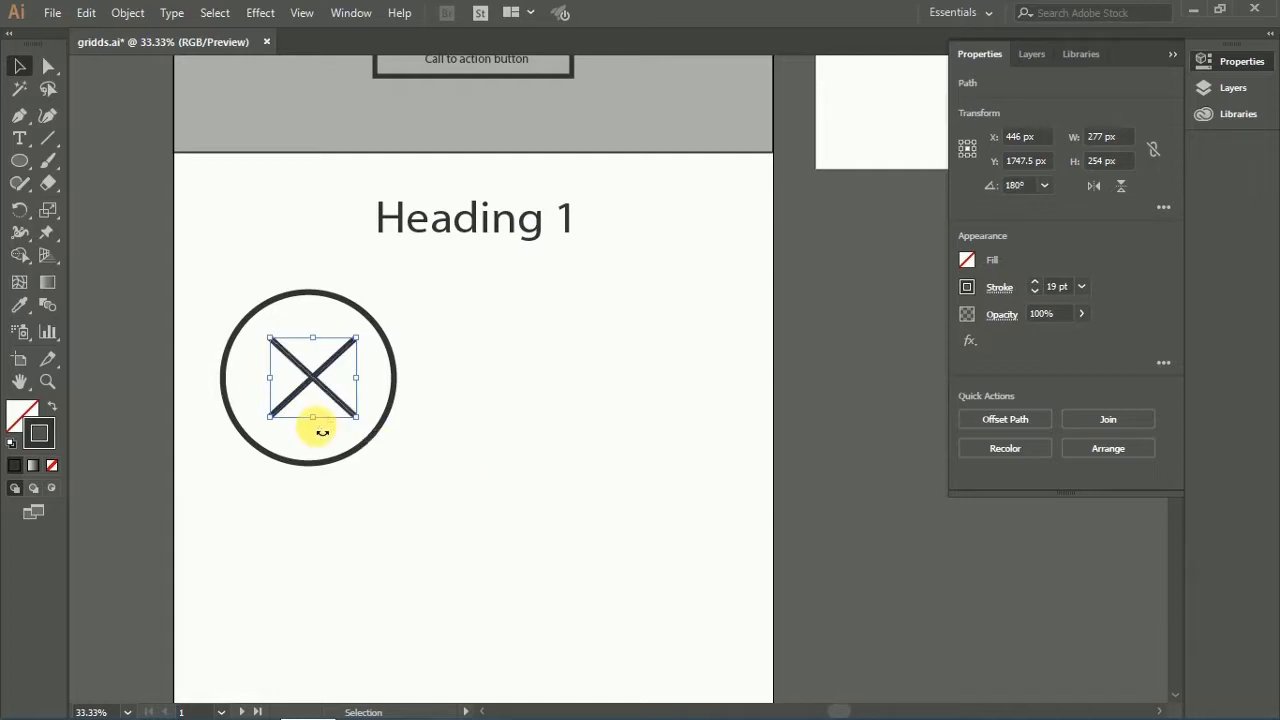
Step: Enlarge the X to about 338 by 310 px and centre it in the circle, then deselect it
drag(391, 457, 266, 337)
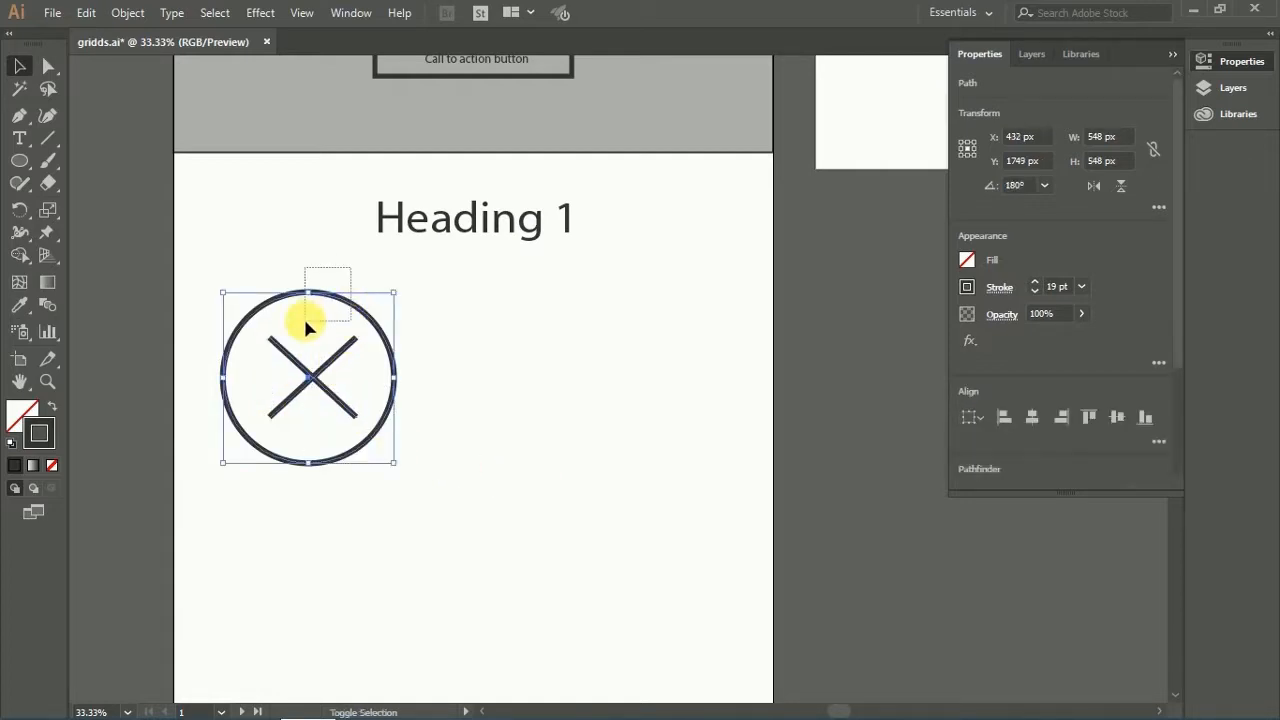
click(338, 348)
mouse_move(361, 343)
mouse_down()
mouse_move(368, 320)
mouse_move(370, 336)
mouse_up()
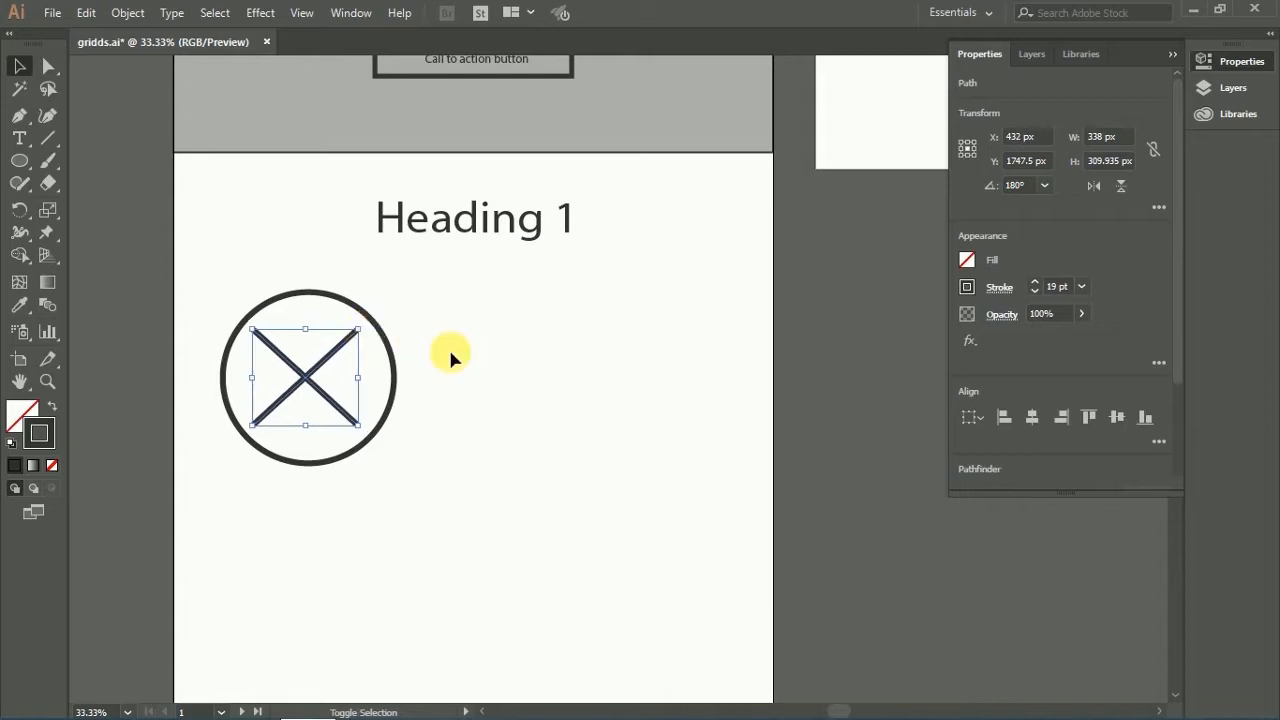
key(shift+Left)
click(502, 372)
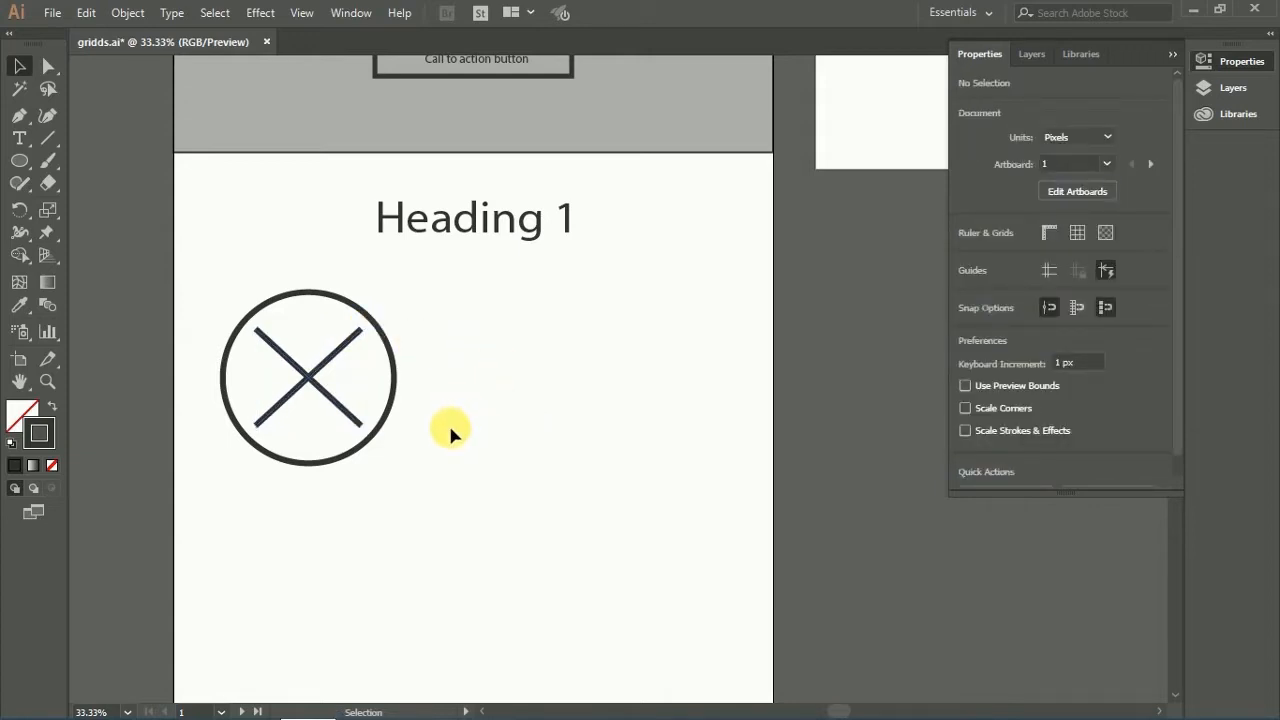
Step: With the grid layer shown, stack nine evenly spaced horizontal lines beside the circle, from the seventh column's left edge to mid eleventh column
key(p)
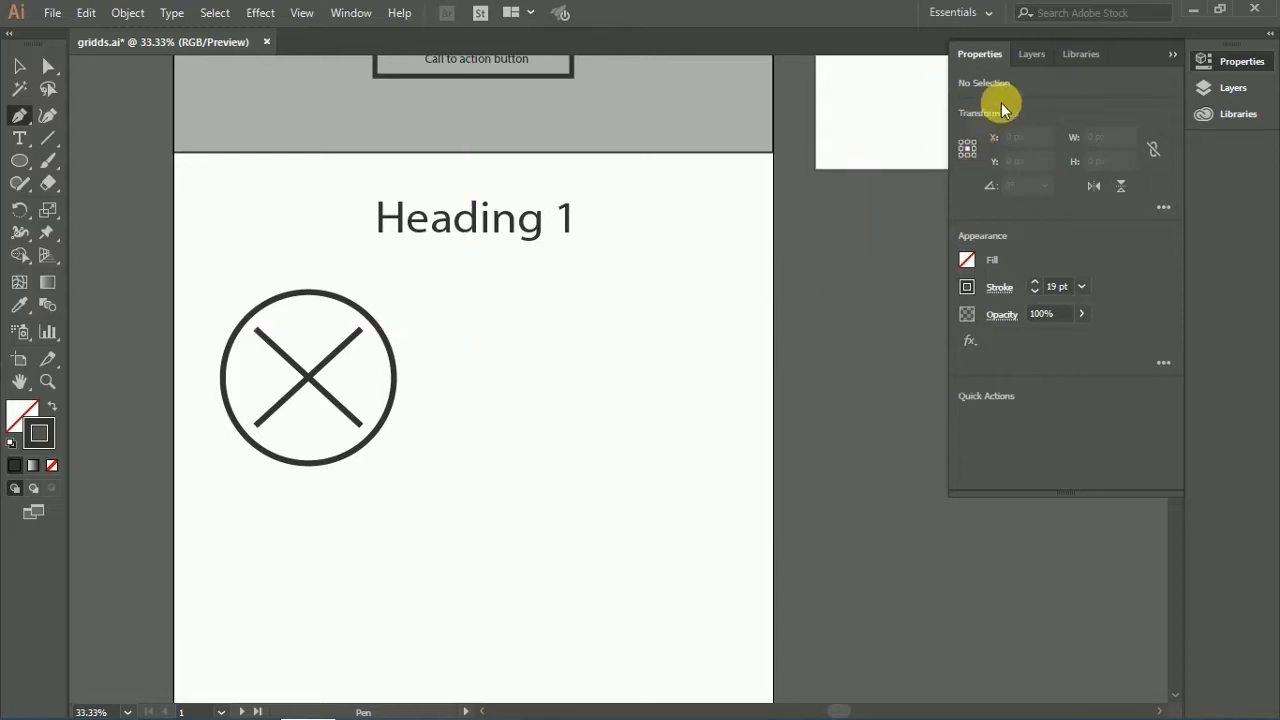
click(1029, 53)
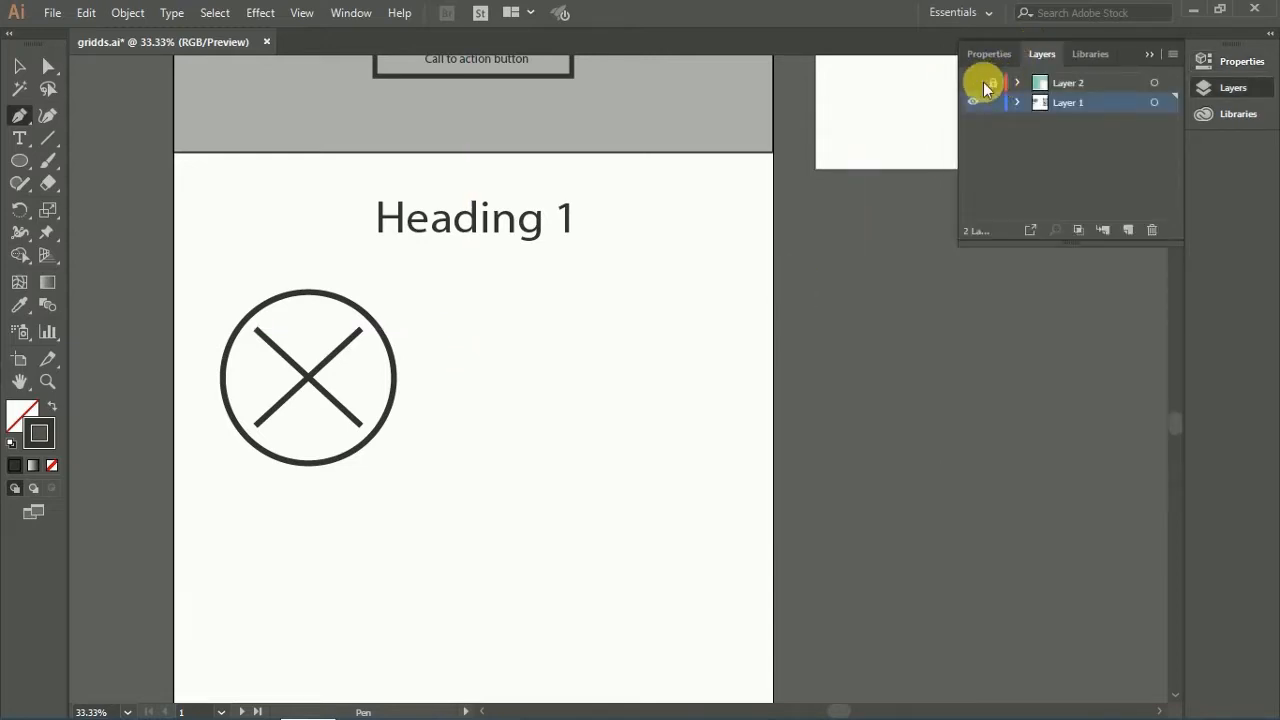
click(975, 82)
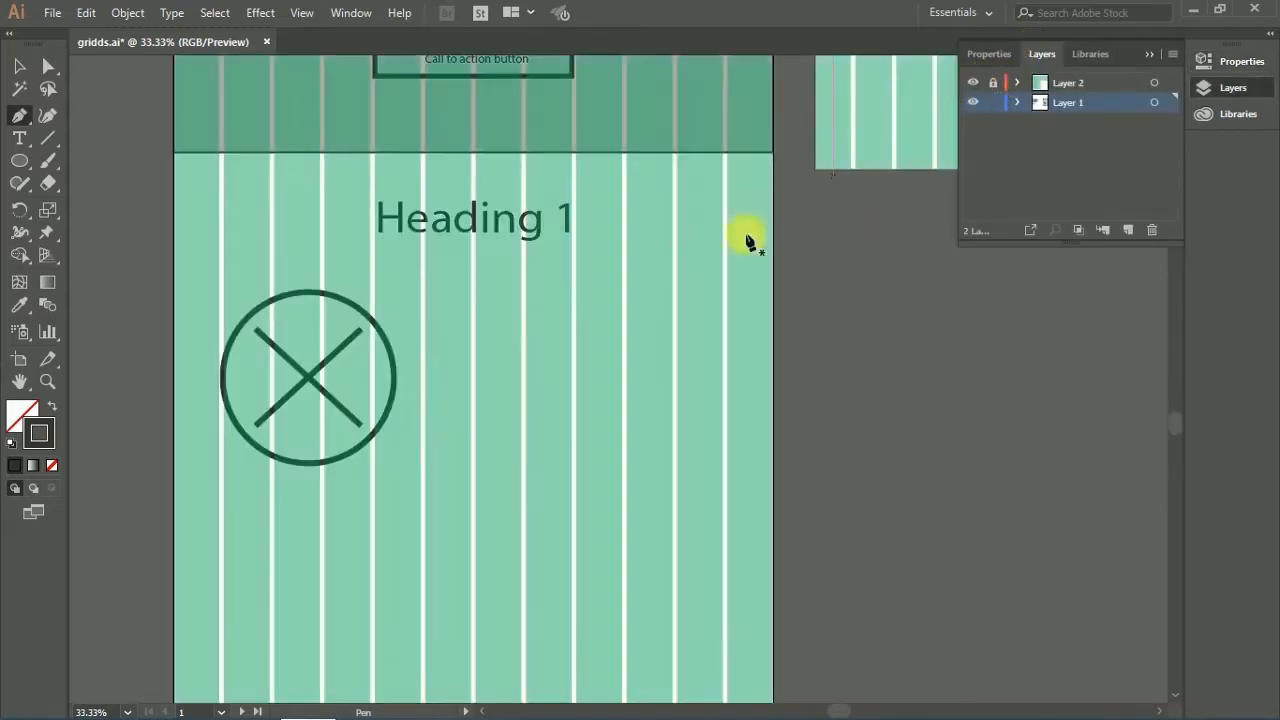
click(476, 304)
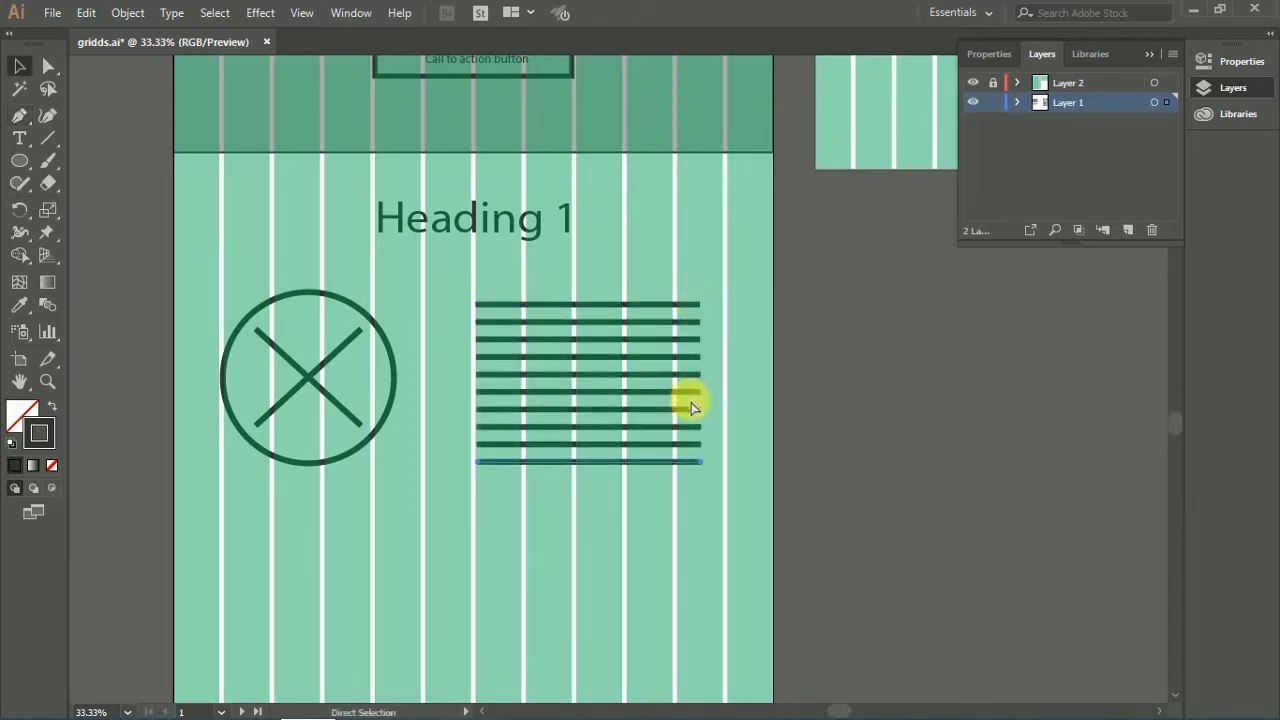
key(ctrl+z)
key(v)
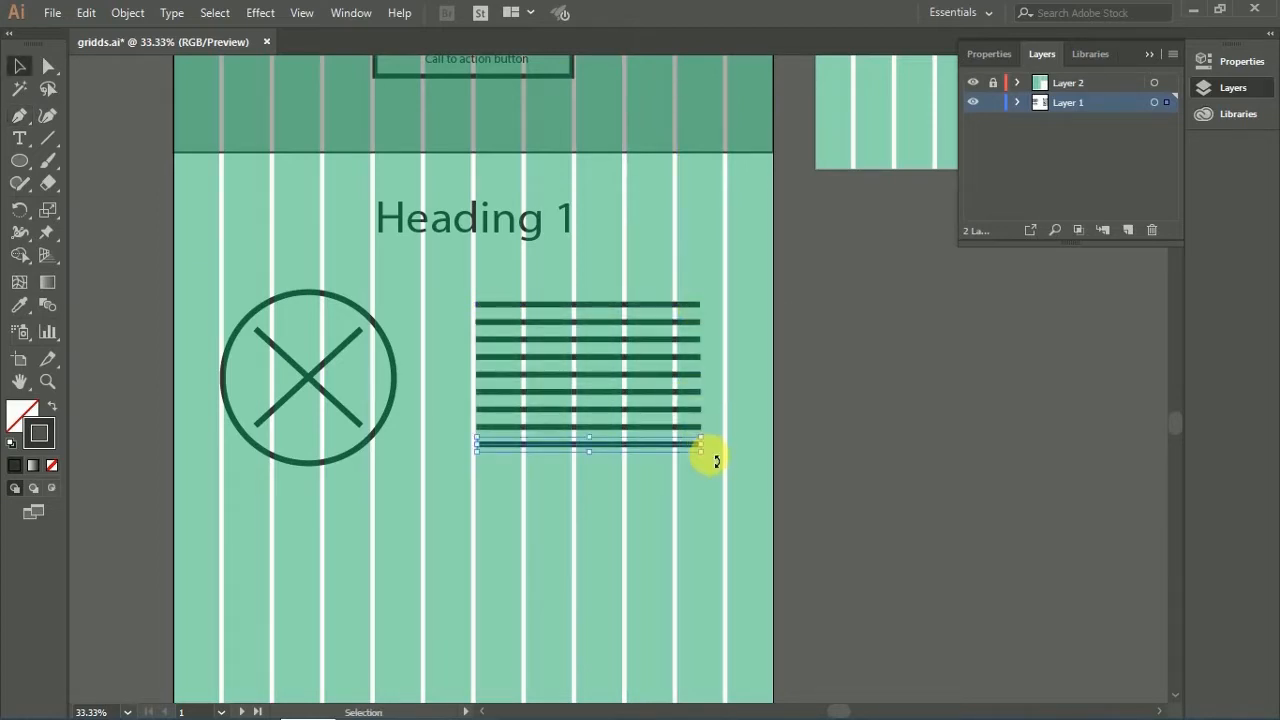
Step: Shorten the right ends of several lower lines unevenly to suggest ragged paragraph text, then hide the grid layer
drag(704, 446, 686, 420)
click(690, 428)
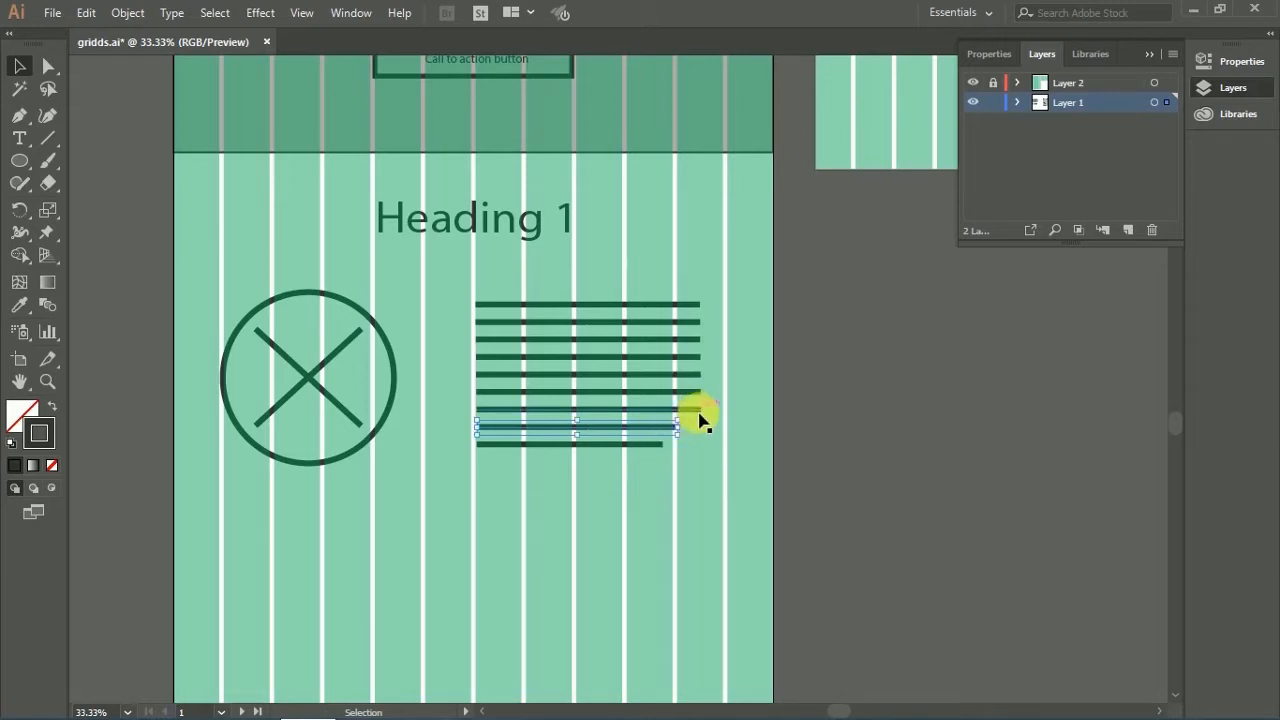
click(697, 409)
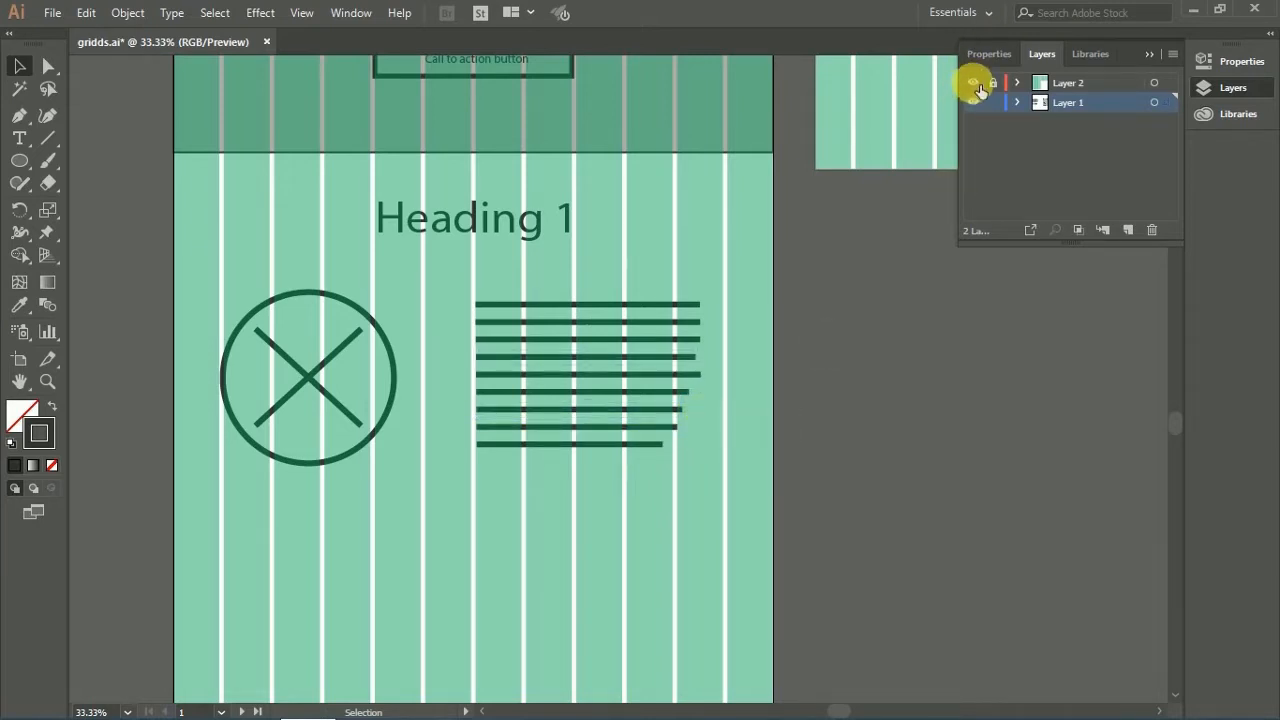
click(972, 82)
Step: Duplicate the crossed circle and text lines directly below the originals and rotate the copy by 180 degrees
drag(525, 437, 542, 420)
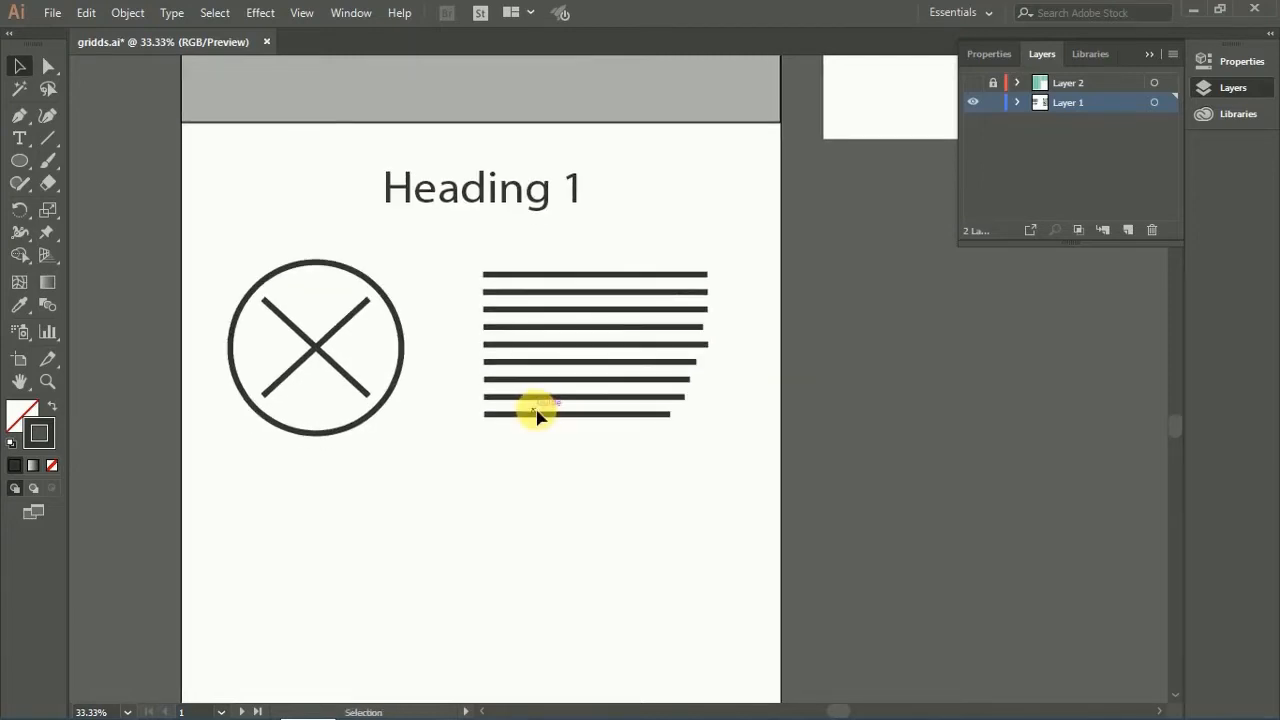
key(z)
alt+click(552, 401)
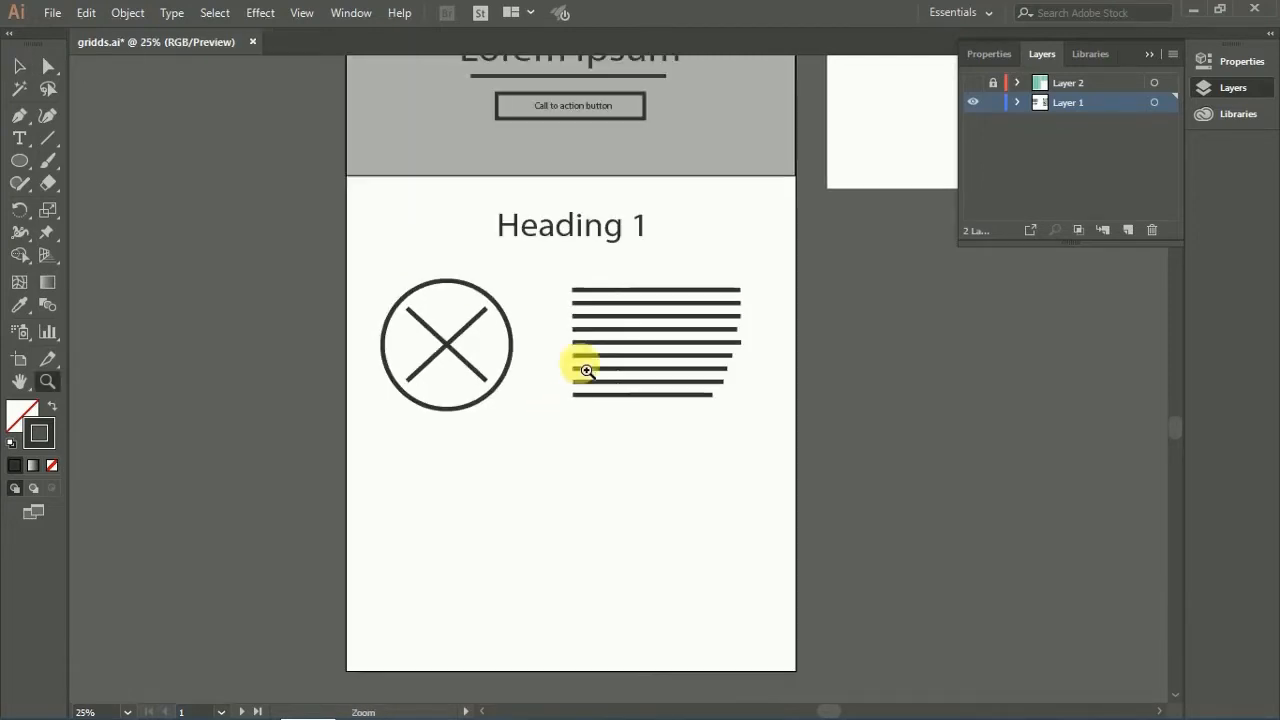
drag(580, 366, 512, 344)
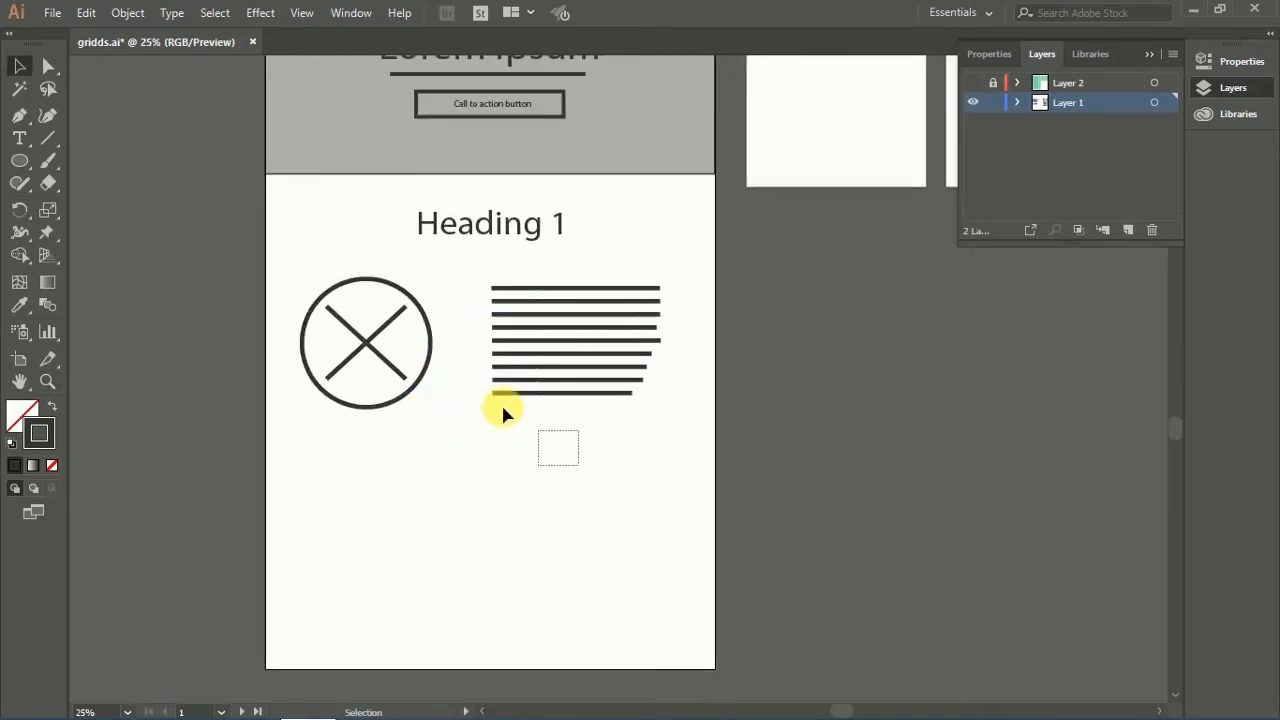
drag(502, 406, 296, 274)
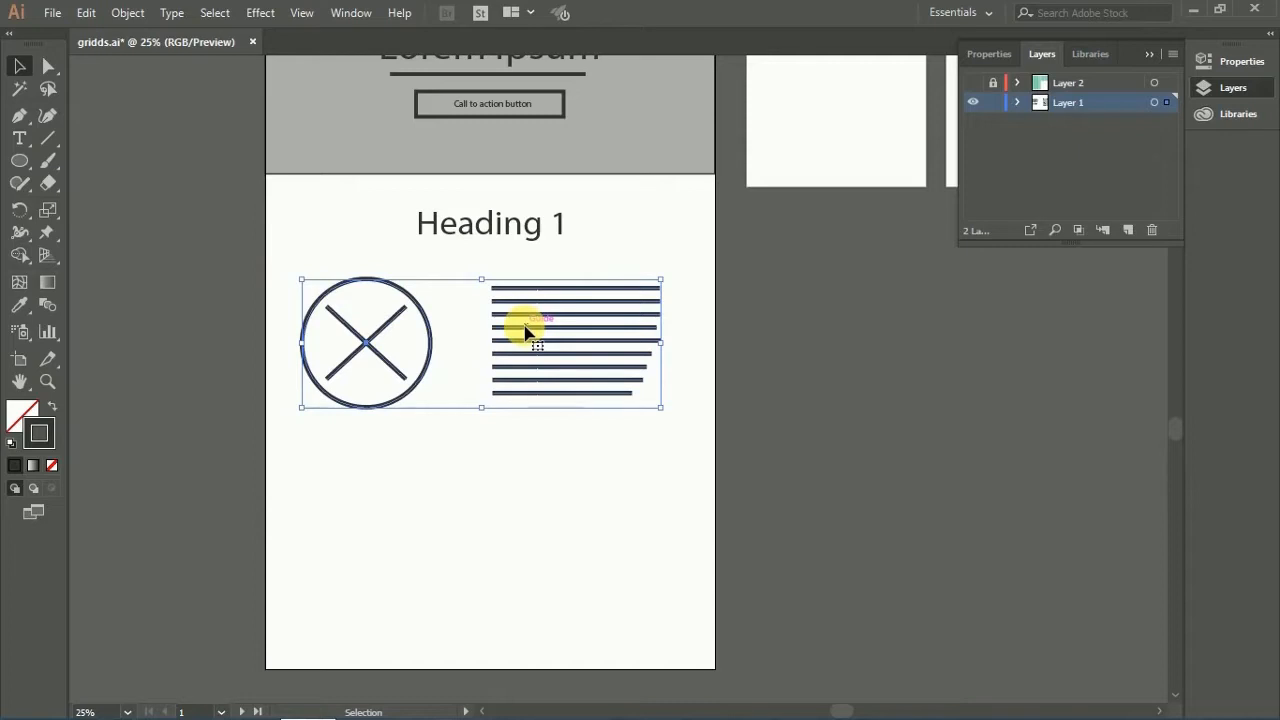
key(a)
key(v)
drag(560, 318, 548, 471)
drag(672, 427, 365, 532)
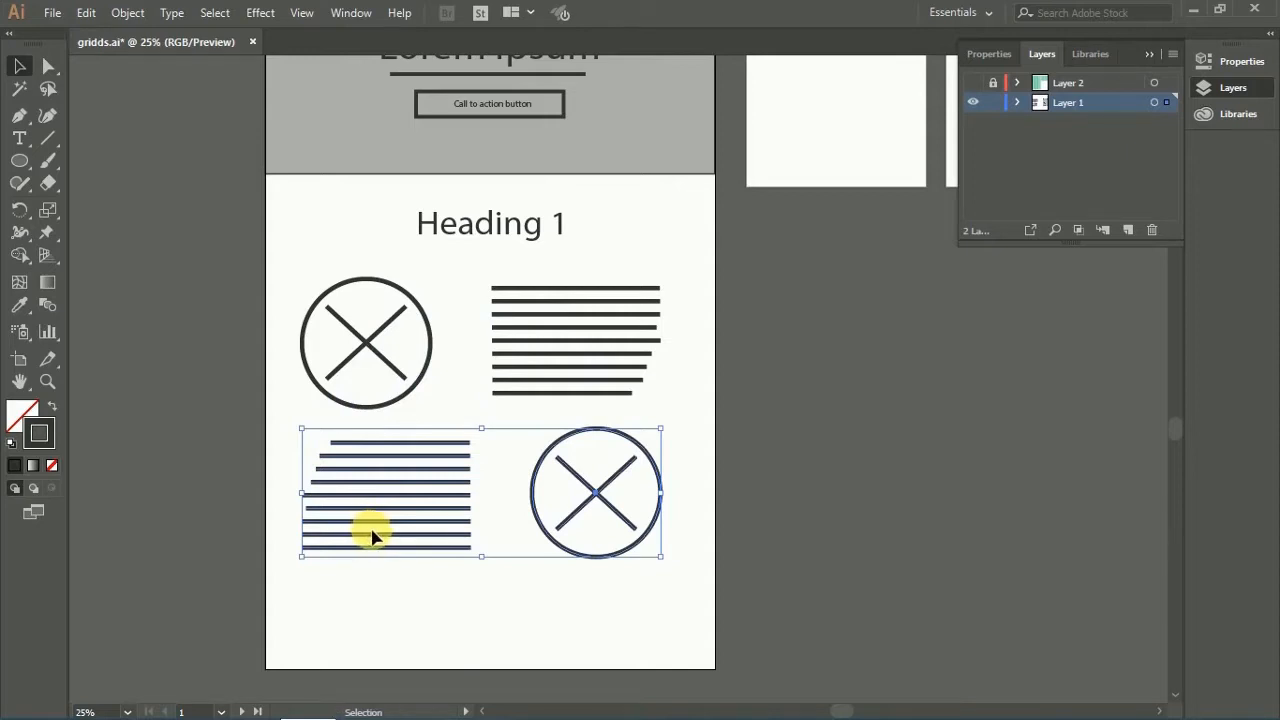
click(470, 610)
Step: Reflect the second row's text lines across the vertical axis so they align flush left
drag(468, 602, 310, 413)
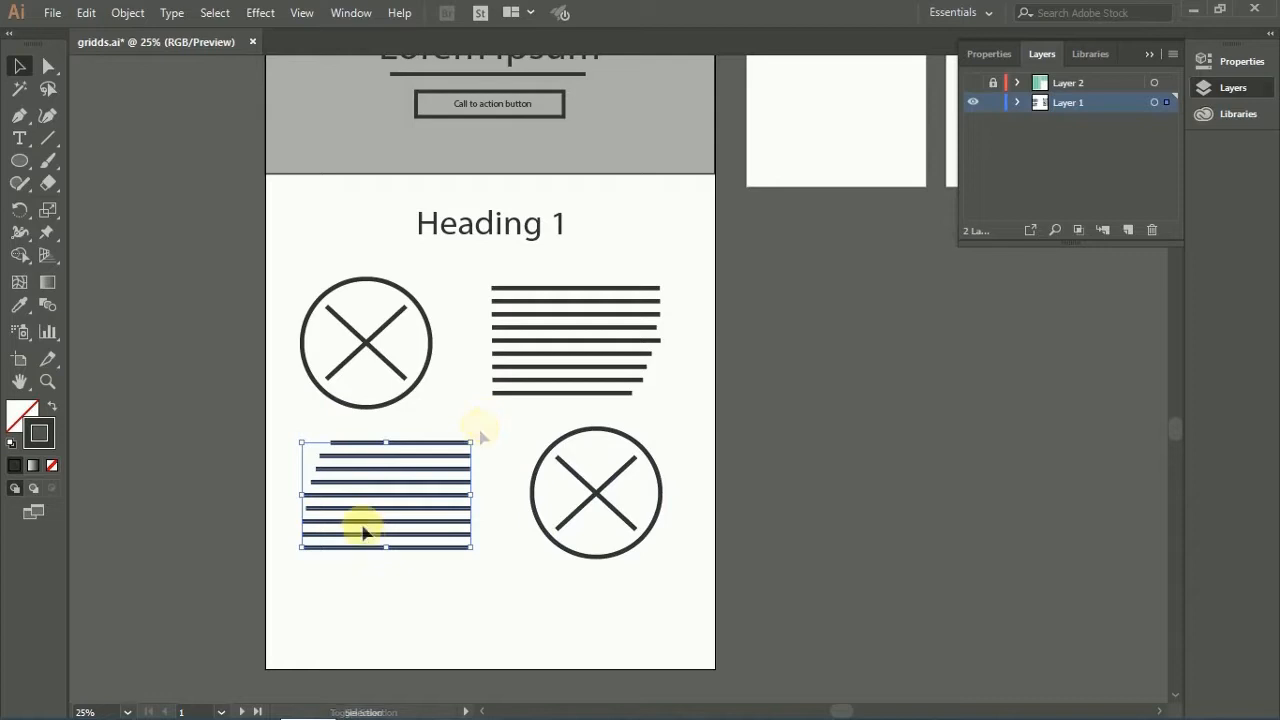
right_click(364, 532)
mouse_move(524, 418)
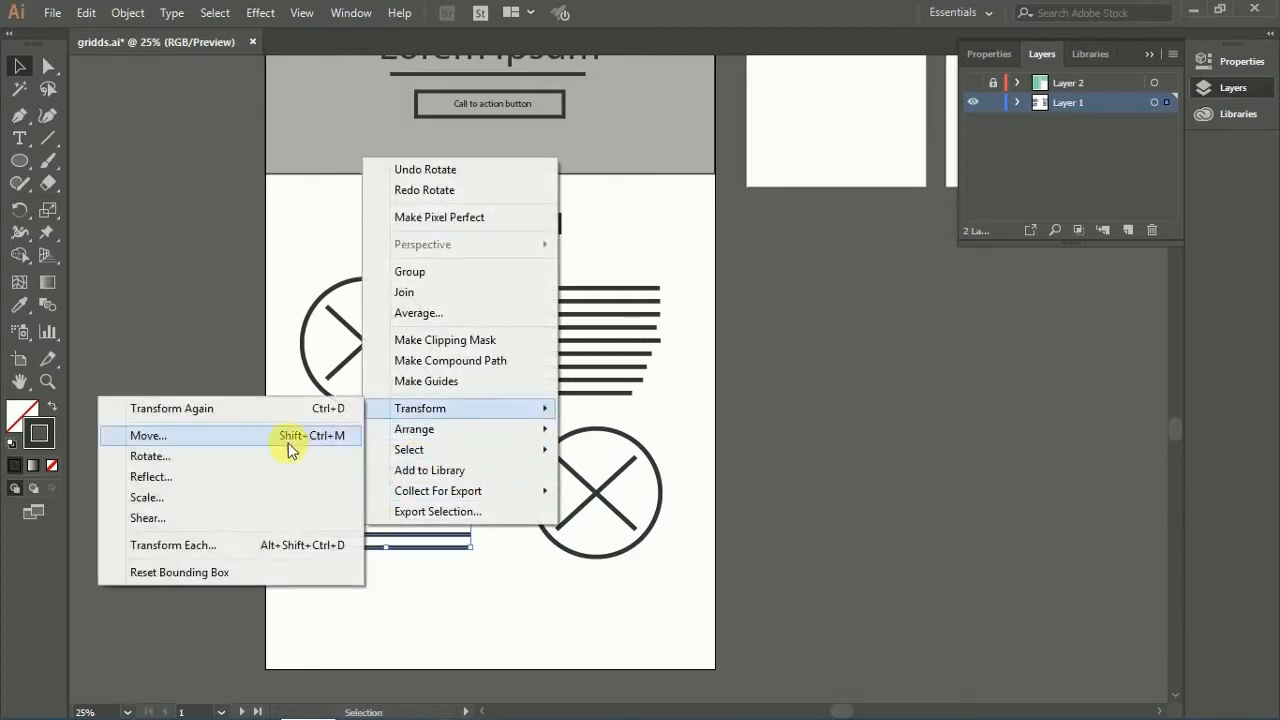
click(266, 484)
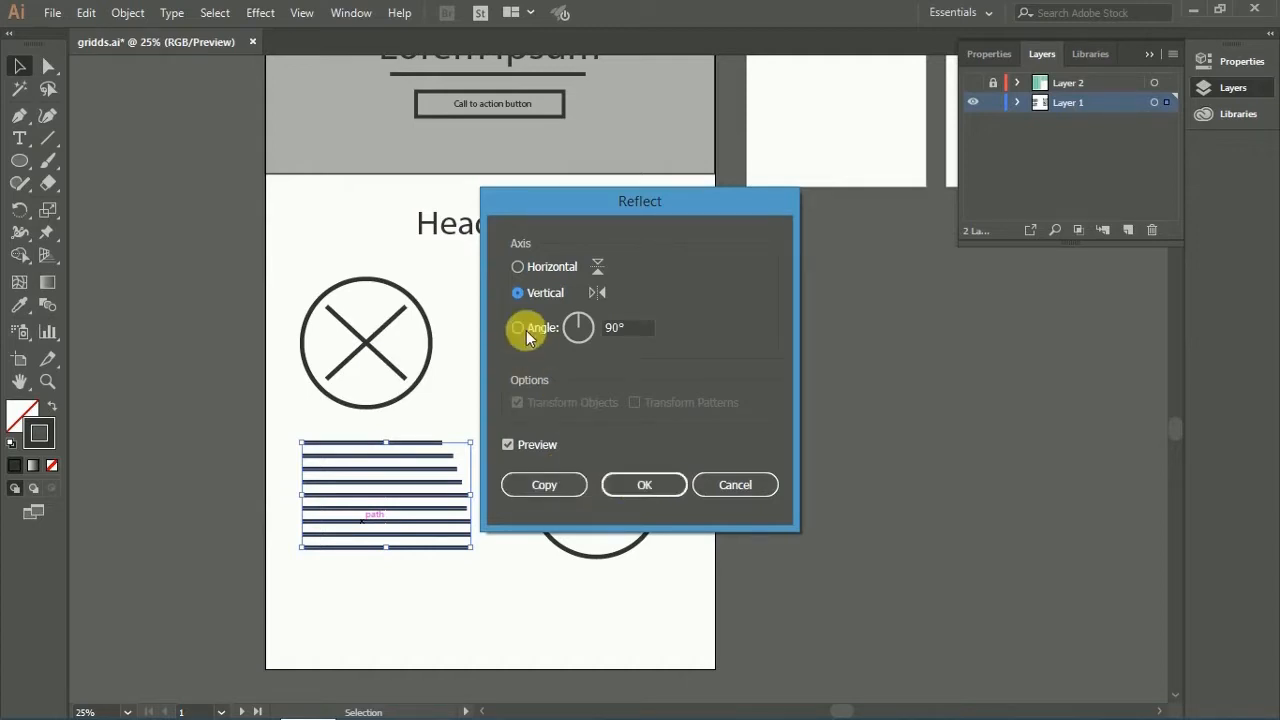
click(510, 445)
click(628, 486)
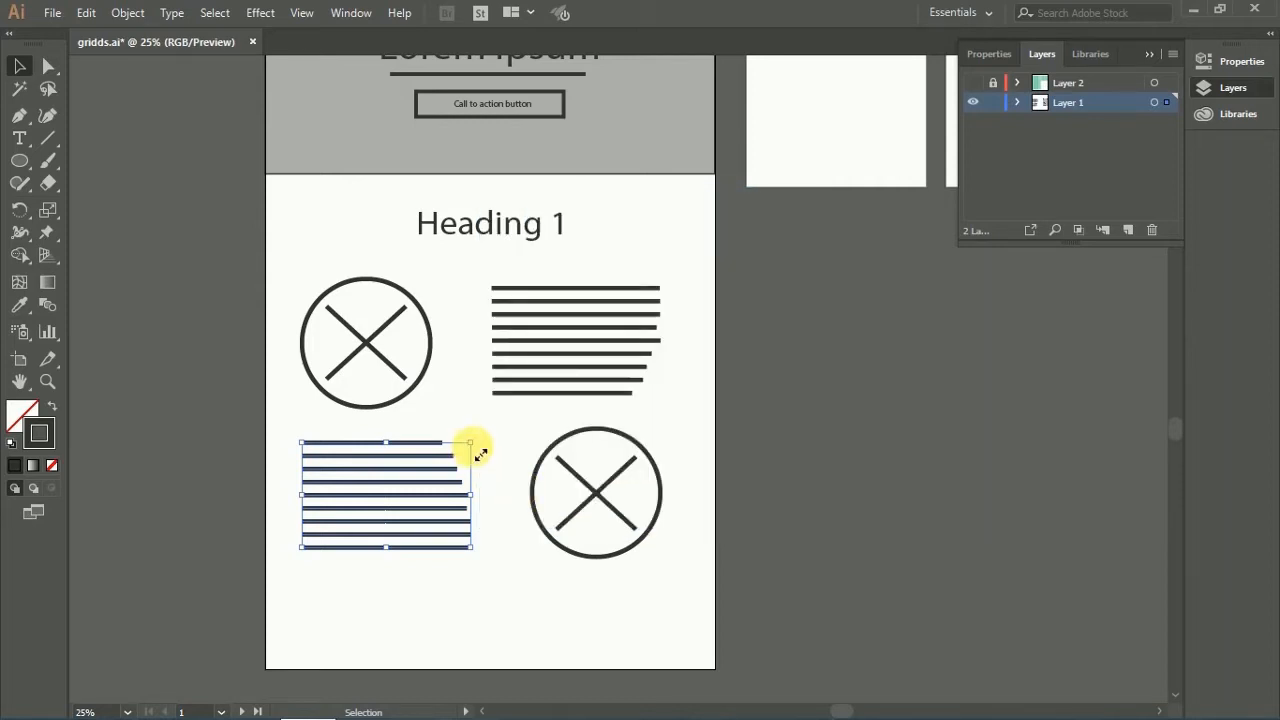
Step: Rotate the second row's text lines by 180 degrees so their ragged ends face left and the shortest line sits lowest
drag(485, 442, 357, 557)
click(376, 581)
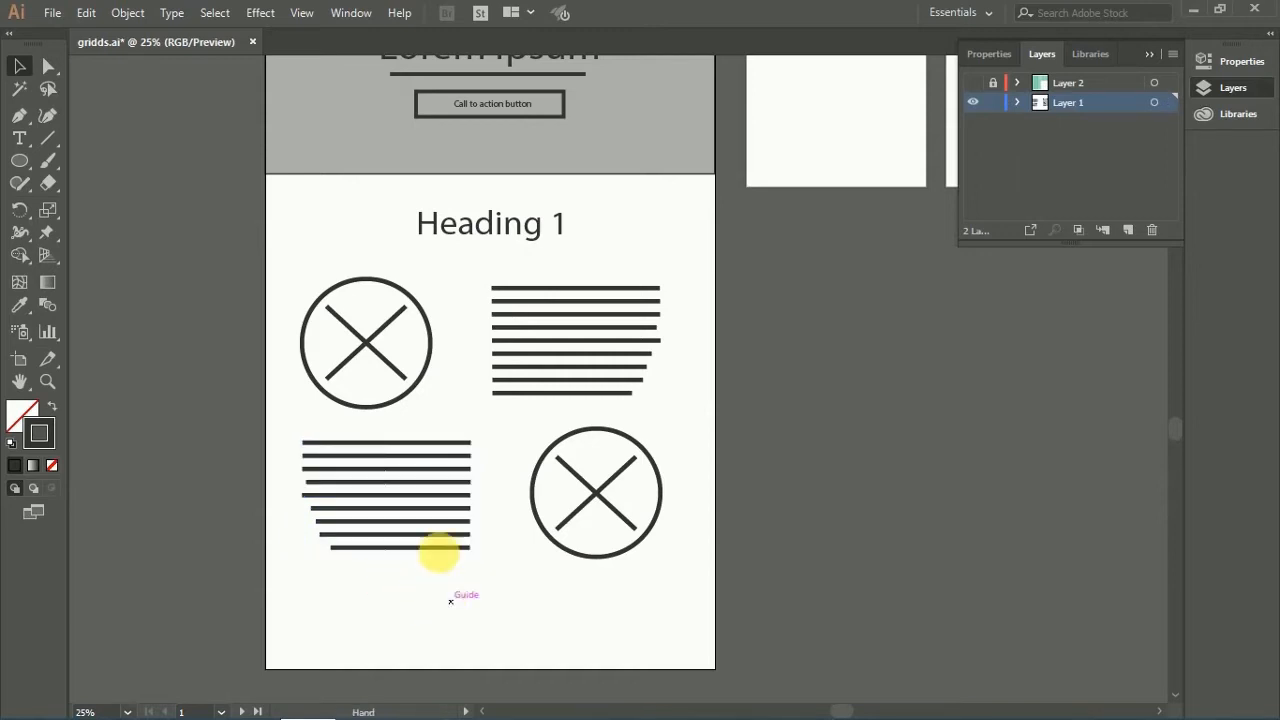
Step: Move the second row of text lines and crossed circle straight down and place a copy of "Heading 1" centred above it
drag(452, 600, 447, 470)
drag(594, 449, 306, 284)
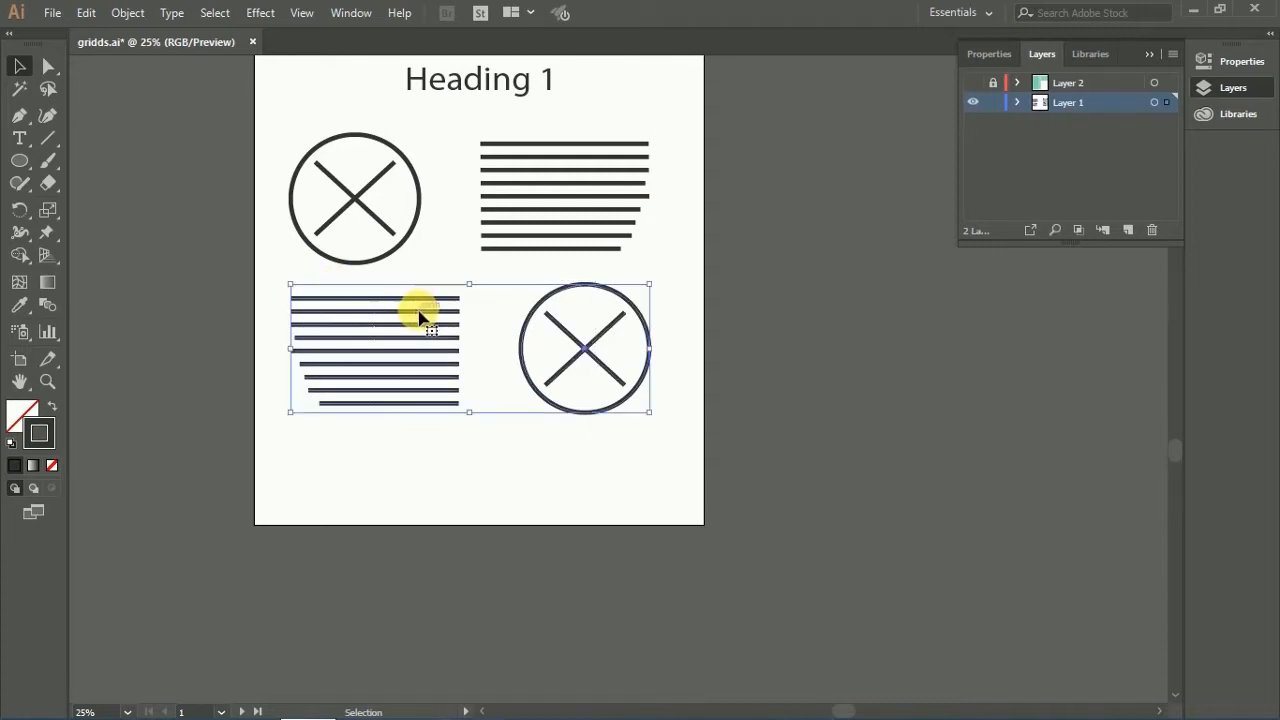
drag(418, 329, 409, 371)
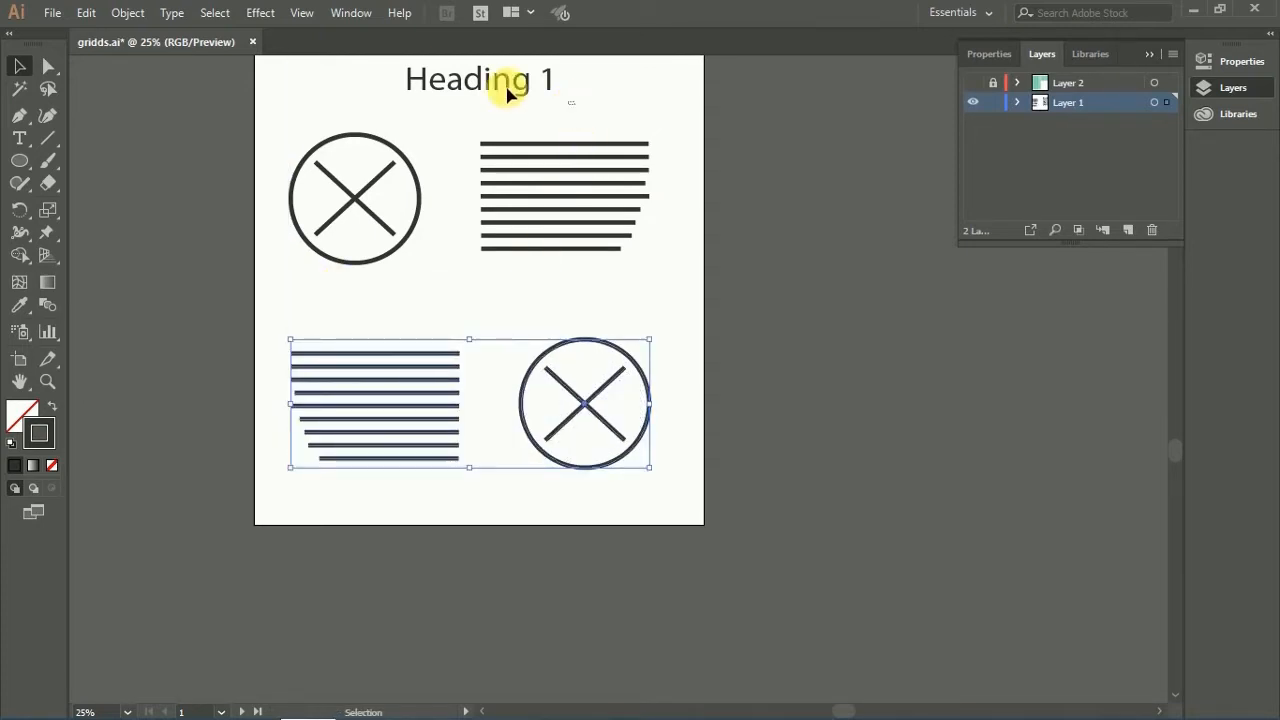
drag(508, 88, 521, 302)
key(ctrl+shift+a)
Step: Draw a diagonal line with the Pen tool inside the header's empty logo box, from near its upper-right corner to its lower-left
key(z)
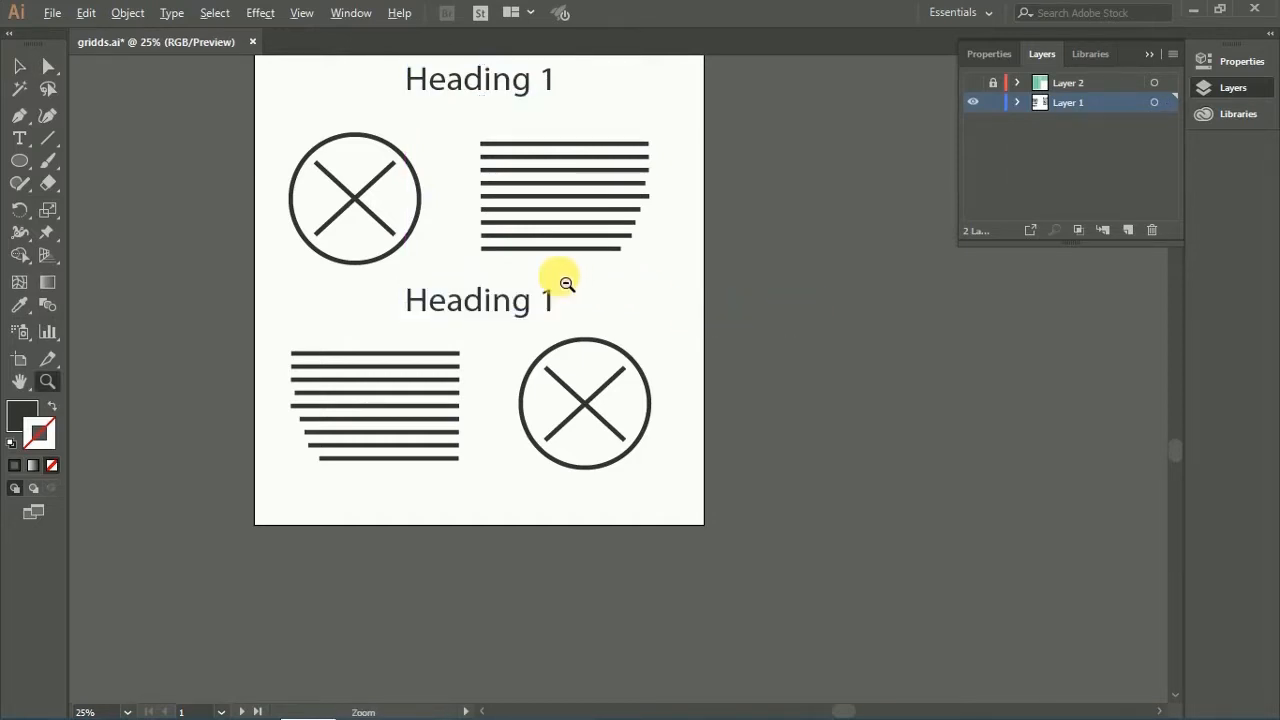
alt+click(566, 284)
key(v)
scroll(534, 300, right, 3)
scroll(453, 275, up, 2)
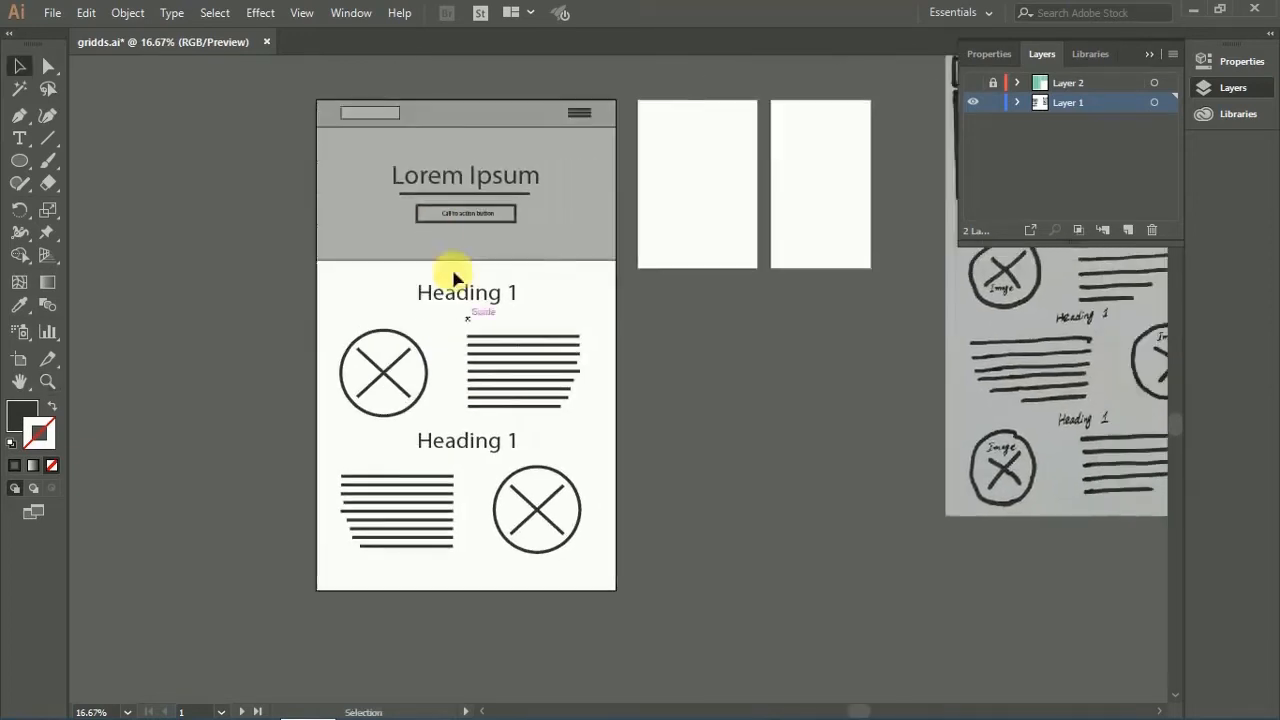
key(z)
click(378, 130)
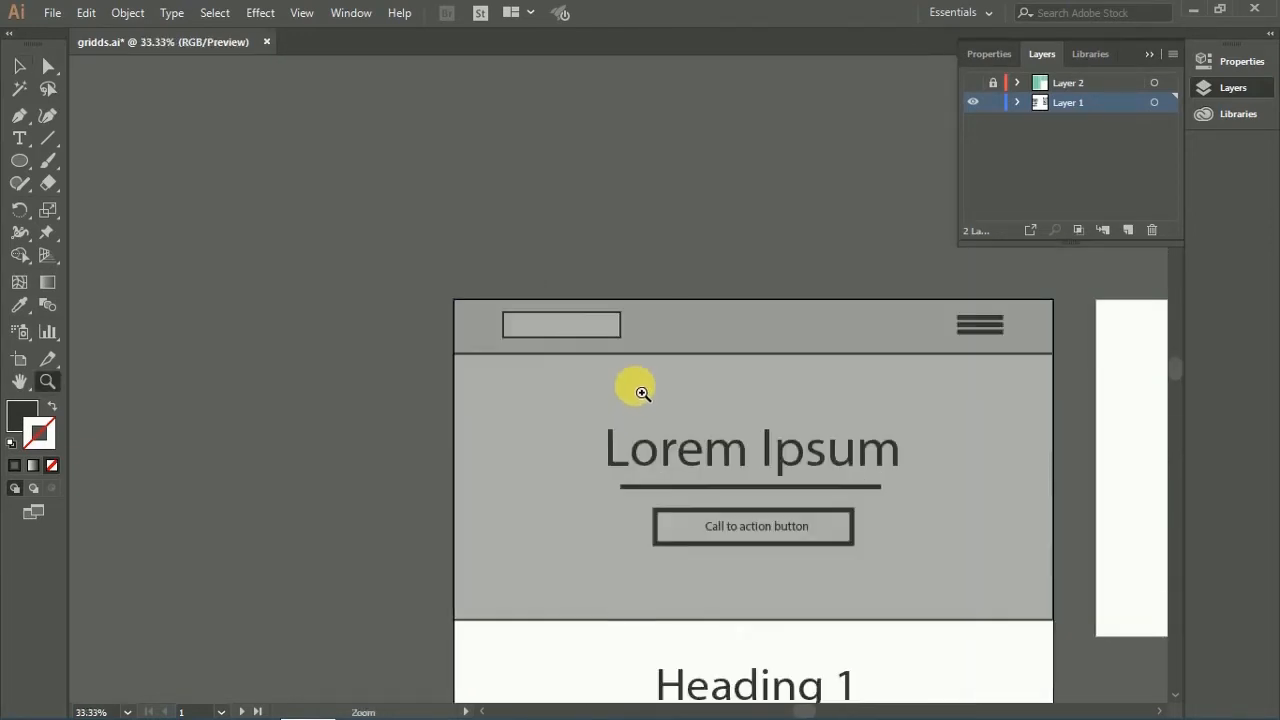
click(608, 371)
scroll(534, 320, down, 2)
scroll(534, 320, right, 2)
key(p)
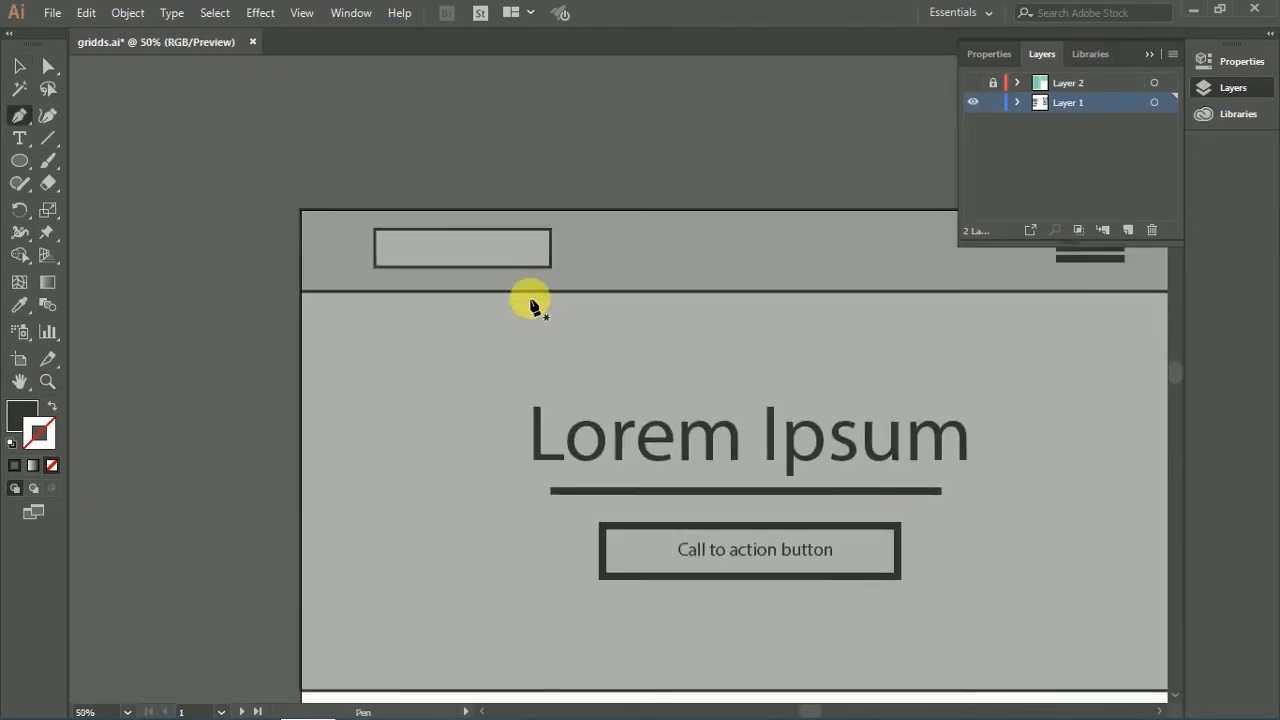
click(532, 238)
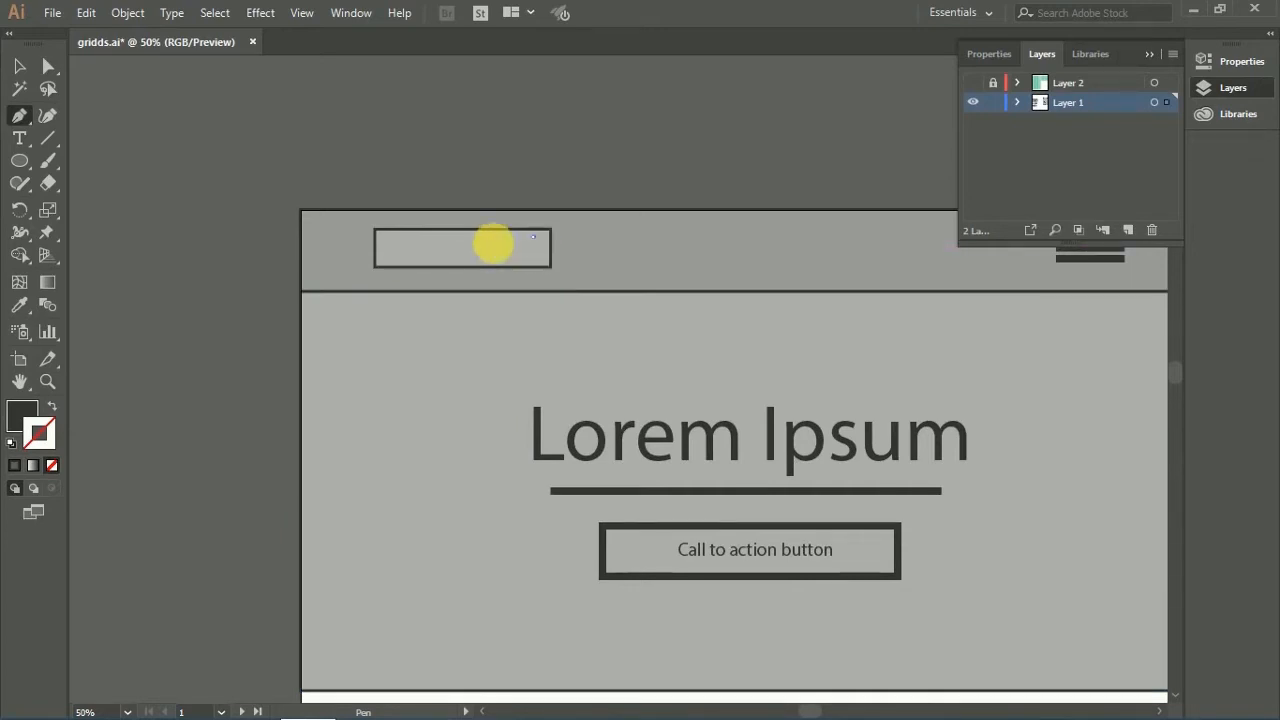
click(394, 265)
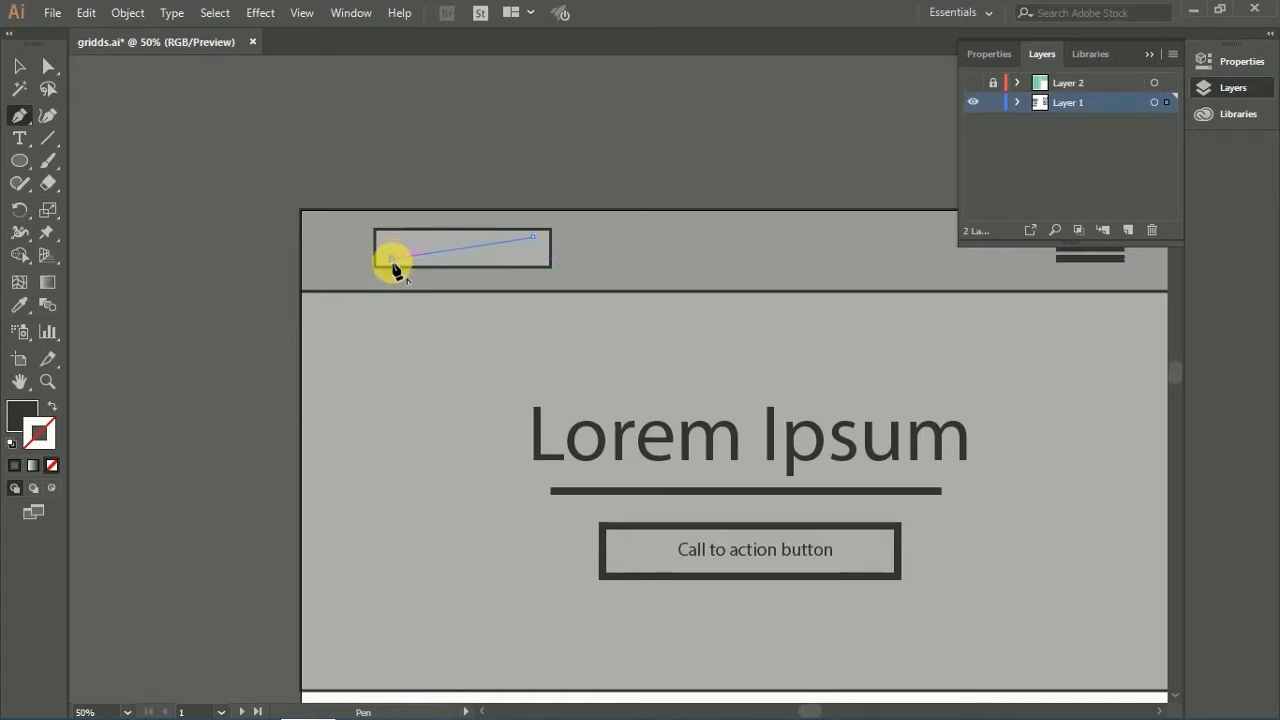
Step: Copy the appearance of the line under "Lorem Ipsum" onto the new diagonal with the Eyedropper
key(i)
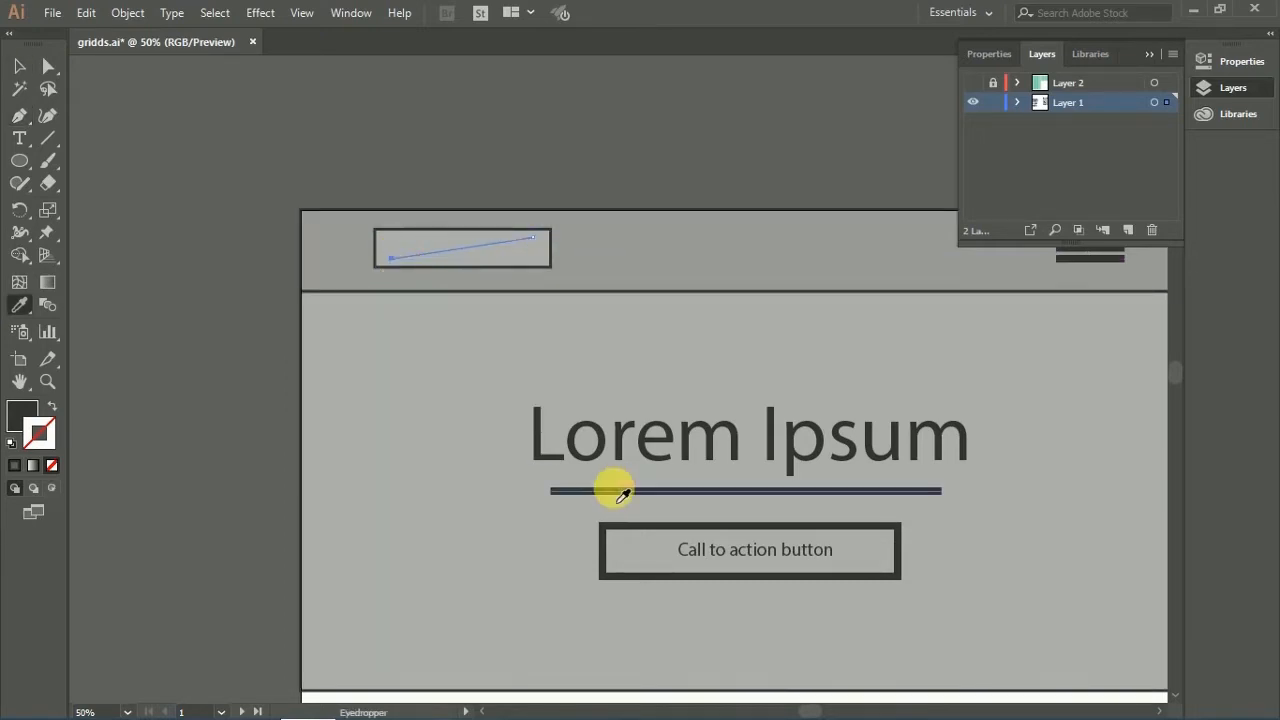
click(621, 494)
key(v)
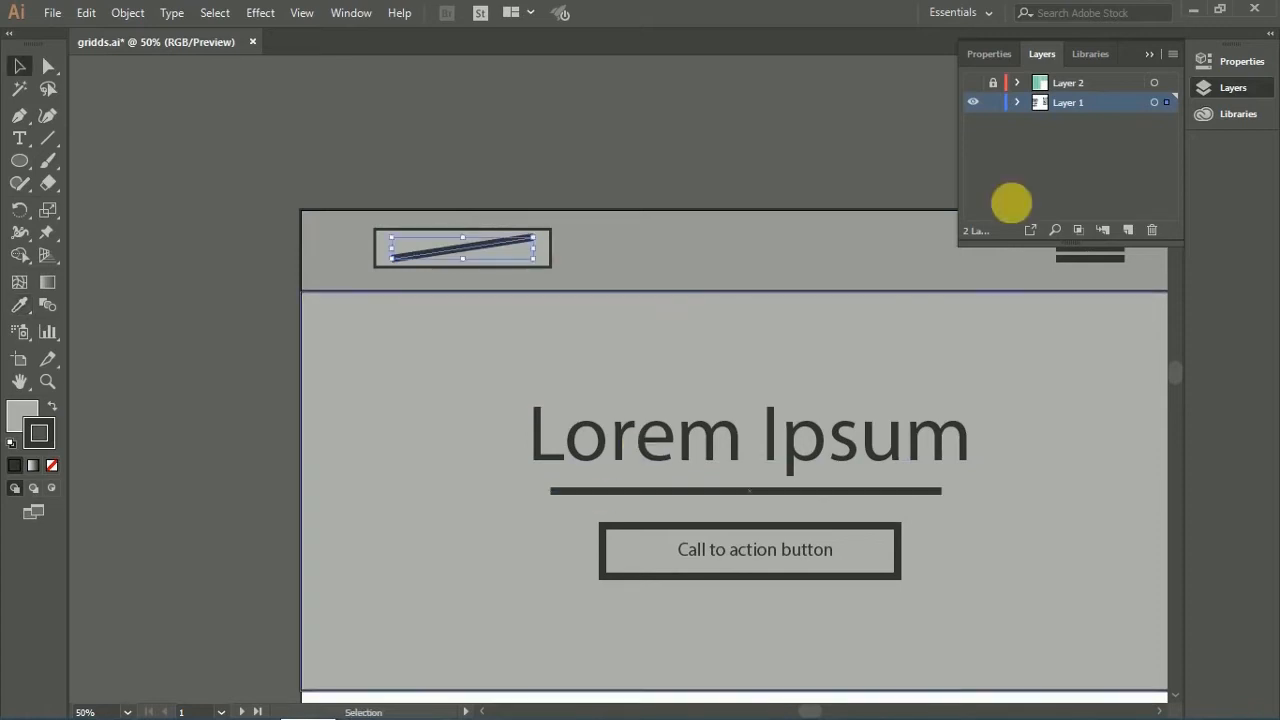
Step: Cross the diagonal with a mirrored copy to form an X in the logo box, with no fill and 8 pt strokes
click(991, 56)
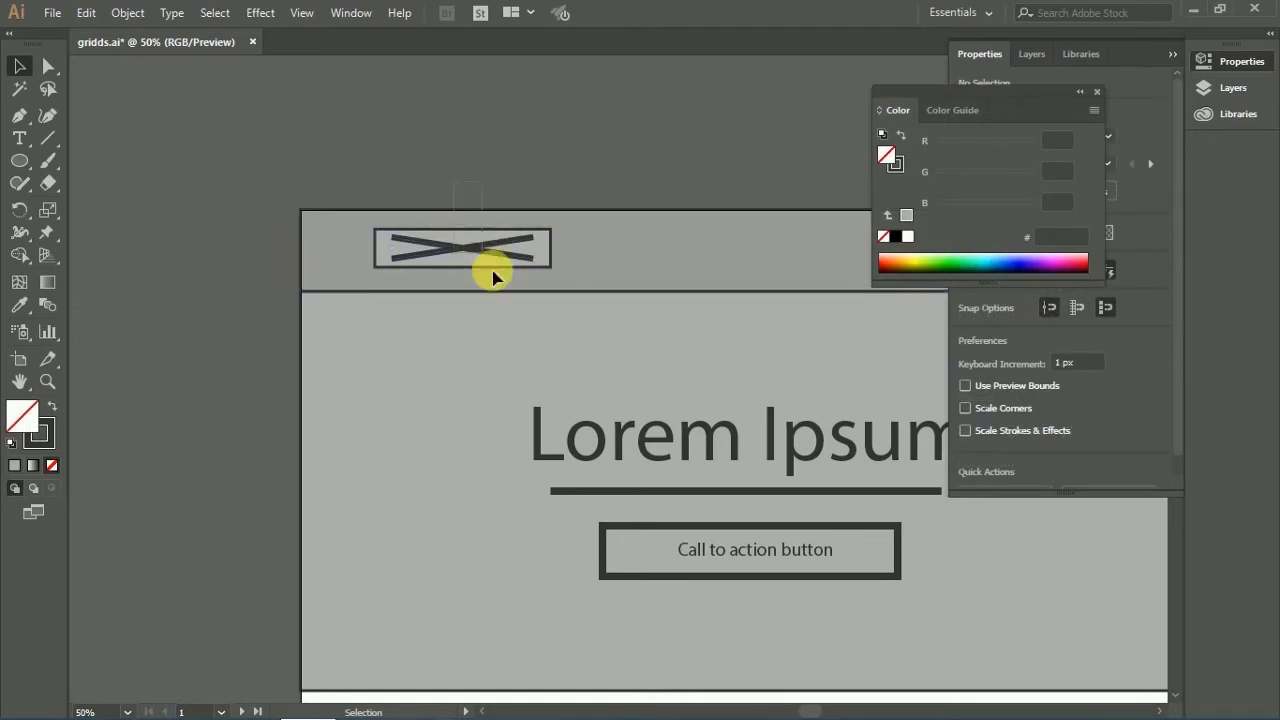
shift+click(538, 218)
click(531, 260)
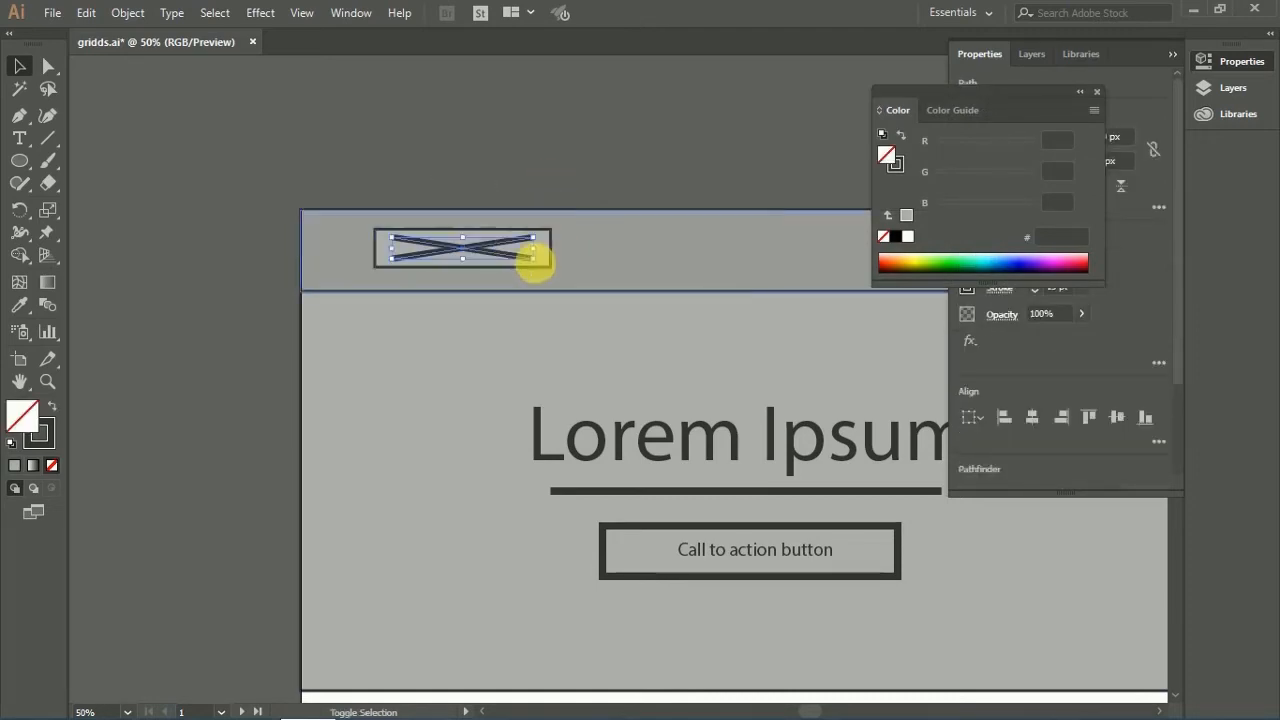
click(1096, 91)
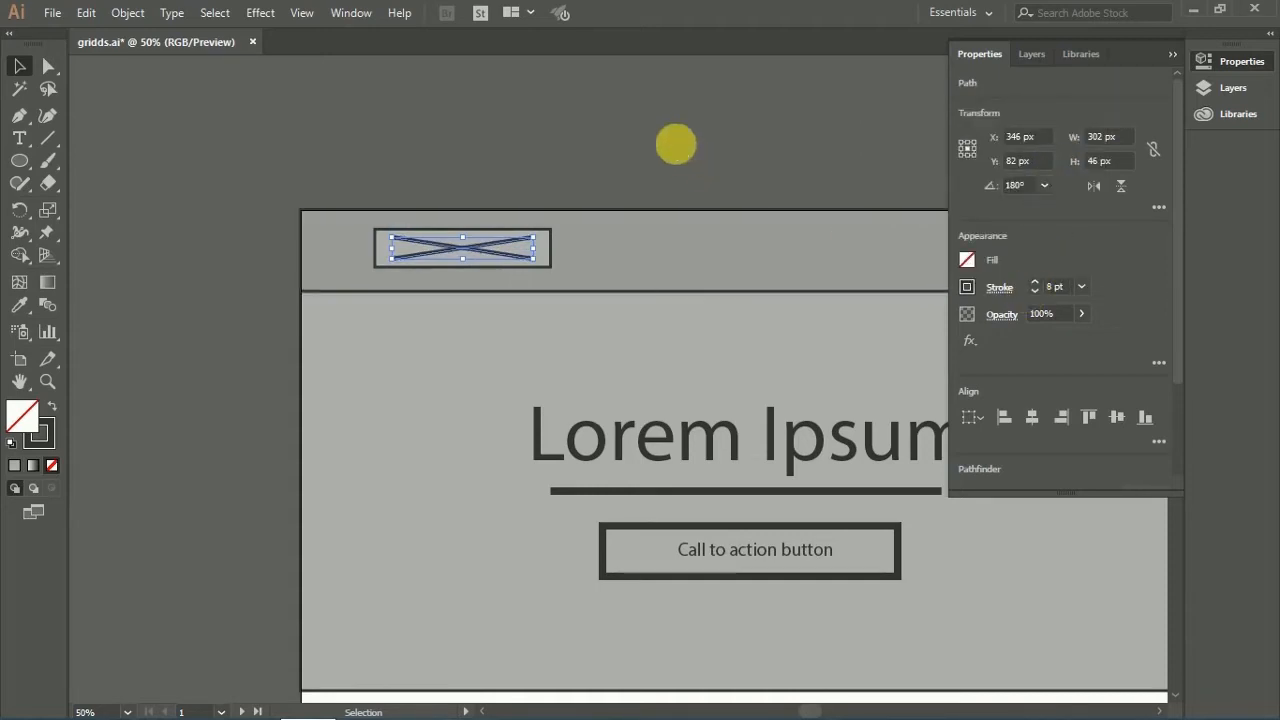
click(690, 198)
Step: Add the dark grey text "Logo" in the header directly to the right of the crossed logo box
ctrl+alt+click(664, 300)
ctrl+alt+click(670, 370)
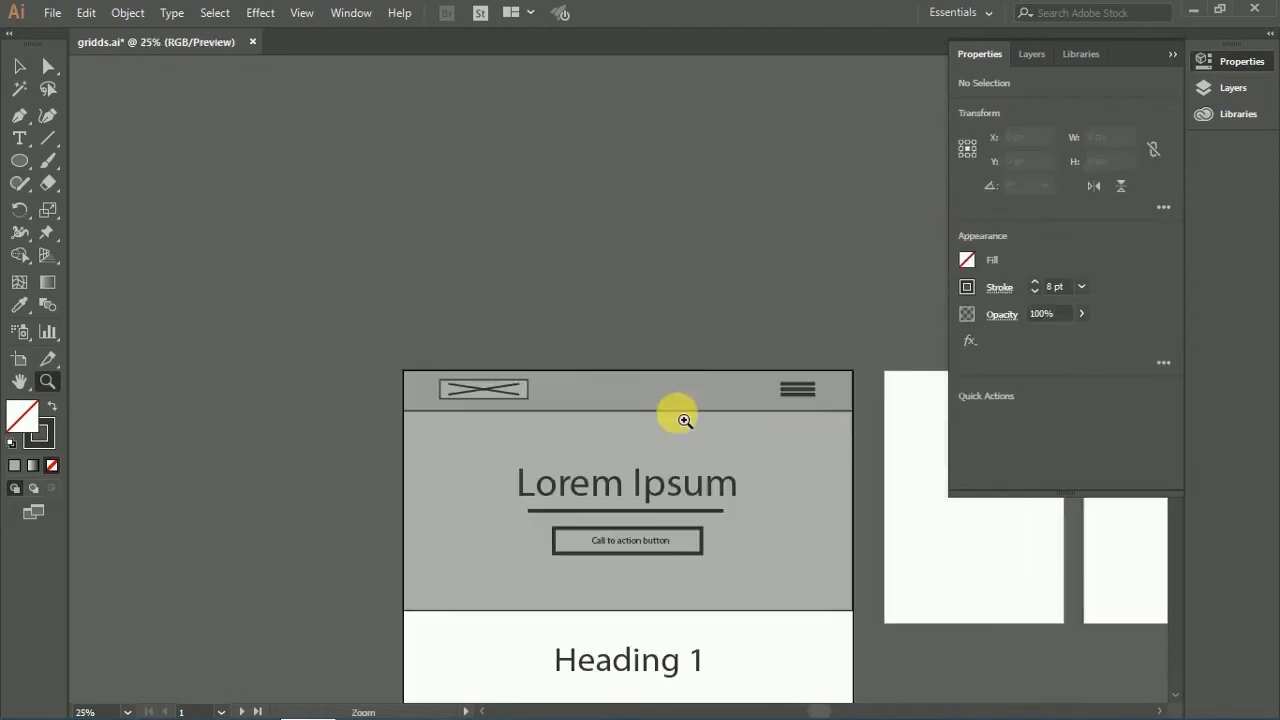
drag(621, 333, 557, 237)
key(v)
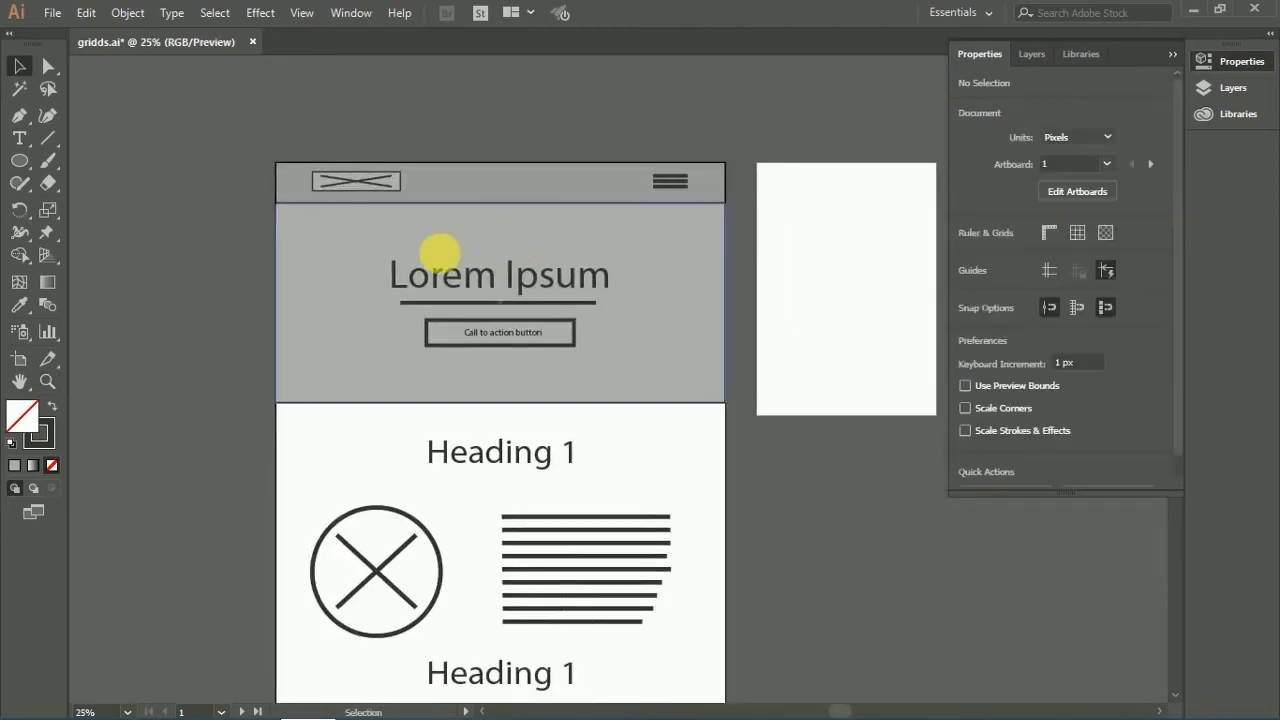
click(420, 180)
text(Logo)
key(Escape)
click(414, 129)
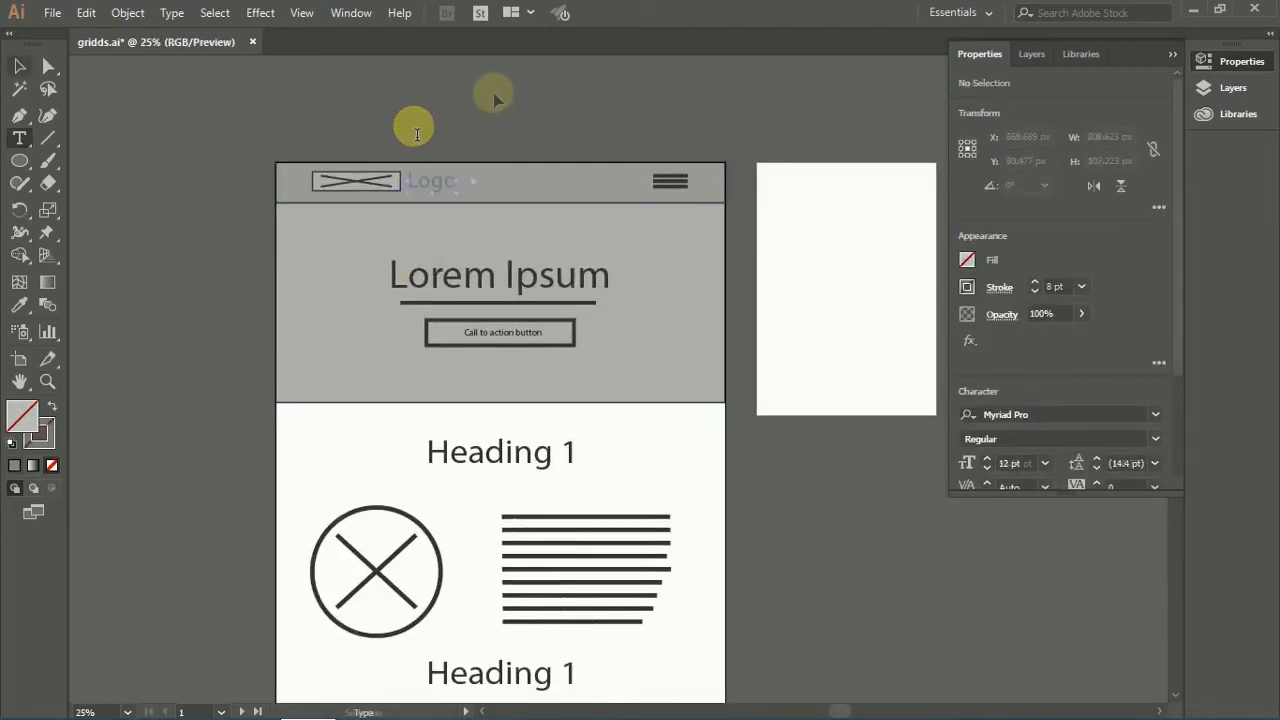
Step: Scale the second "Heading 1" down around its centre to about 119.5 pt
ctrl+alt+click(580, 291)
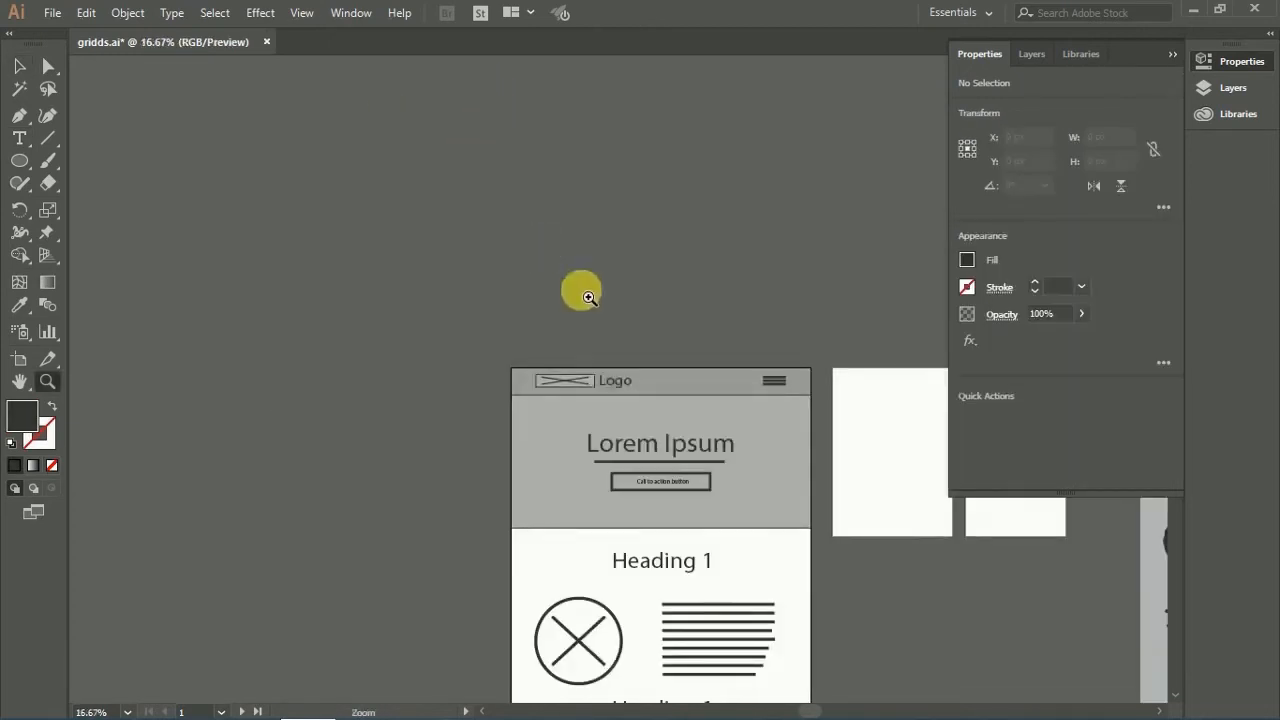
drag(514, 263, 382, 118)
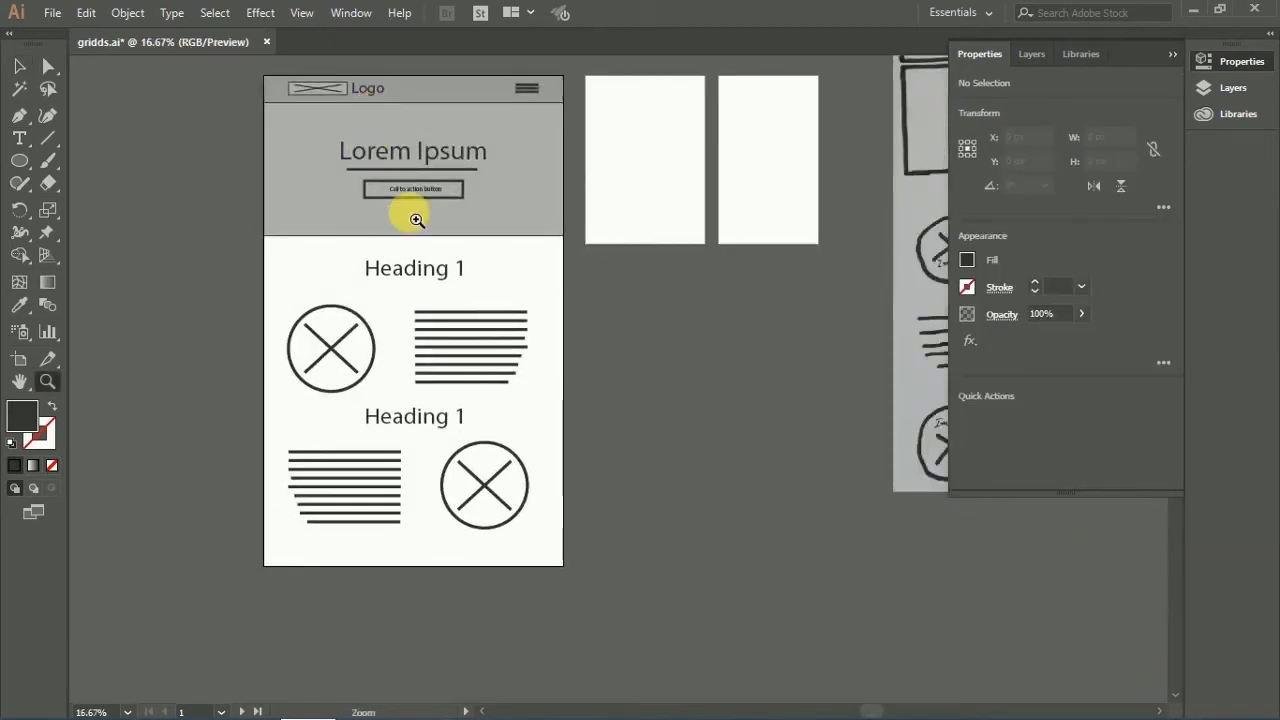
key(v)
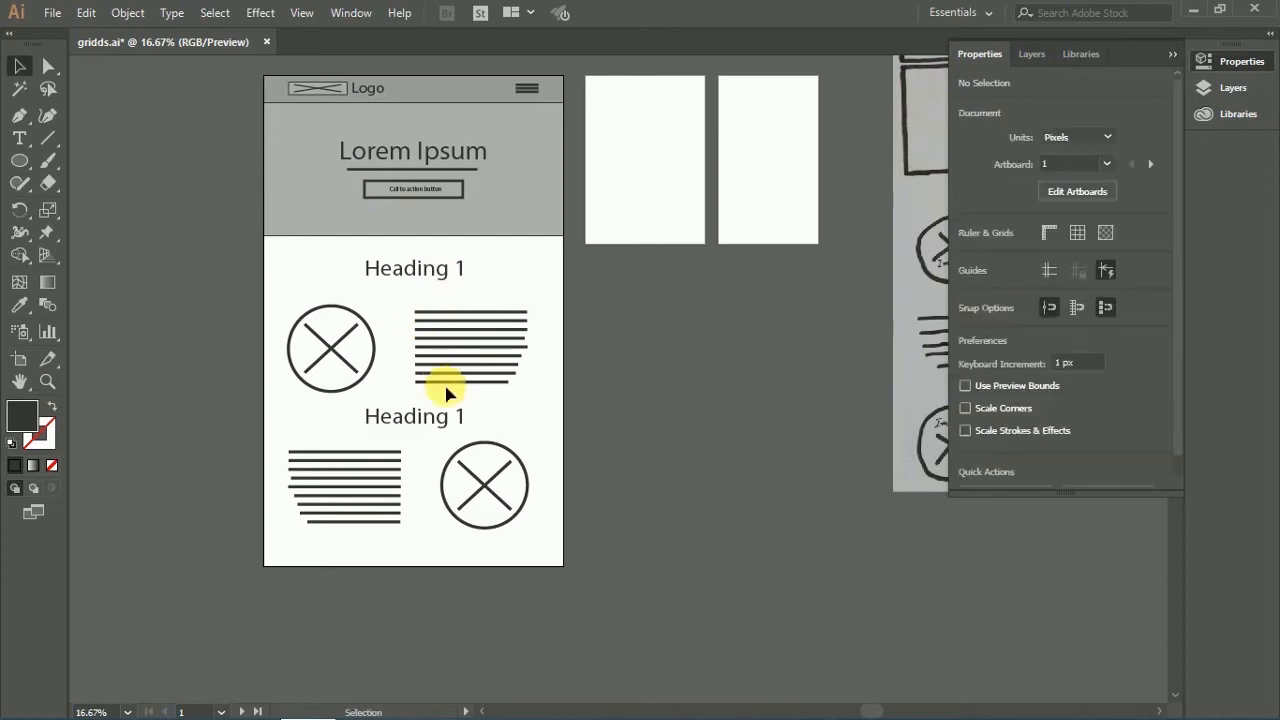
click(451, 417)
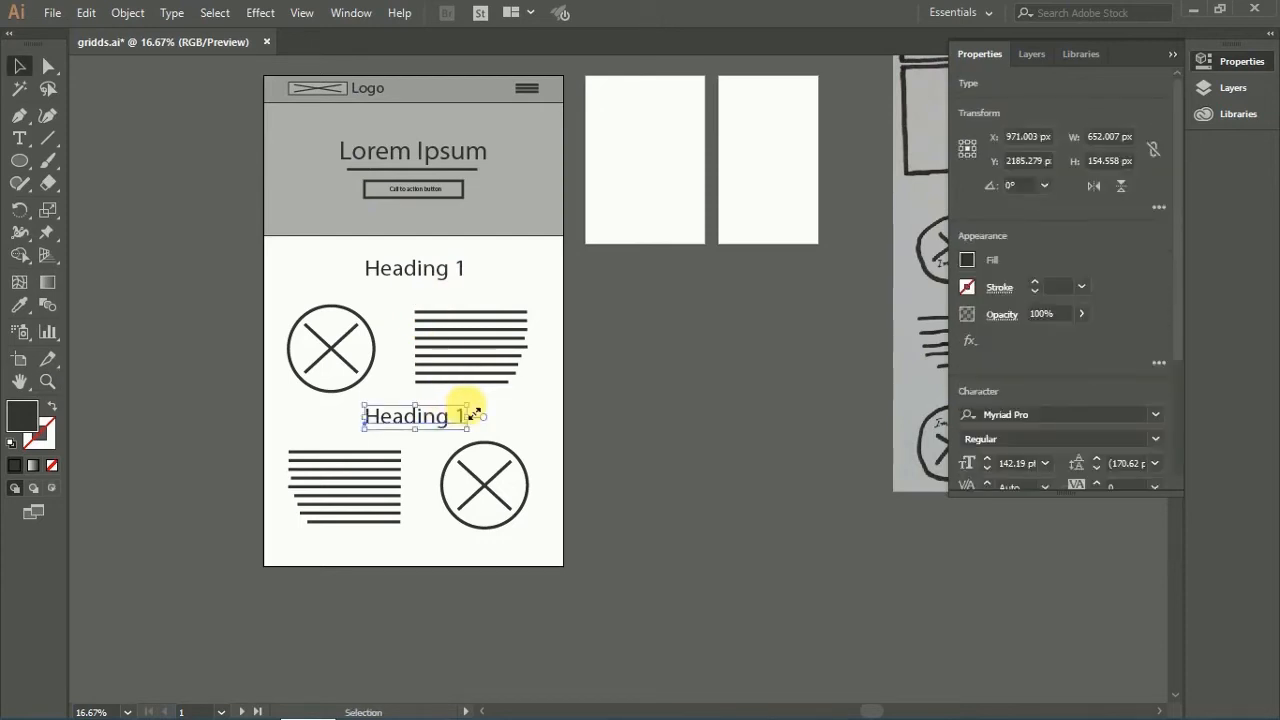
drag(474, 413, 462, 412)
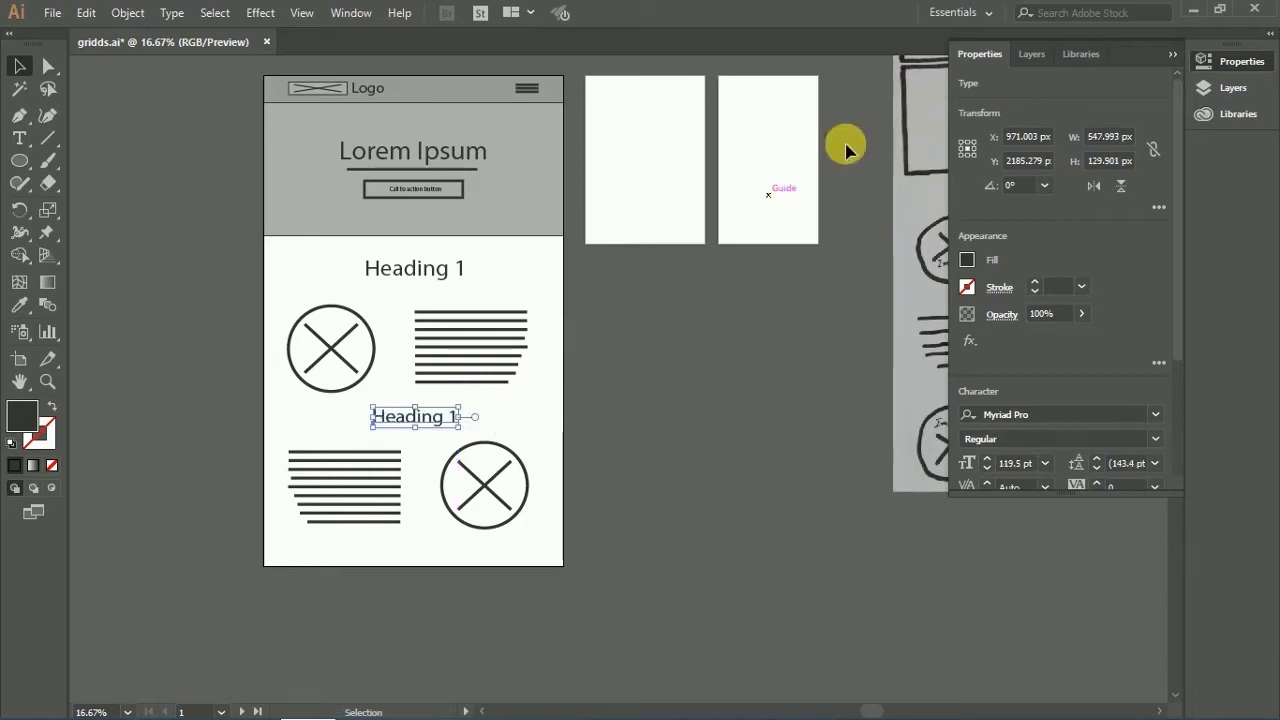
Step: Show the grid layer and nudge the second "Heading 1" left until it is centred on the page's middle gutter
click(1021, 57)
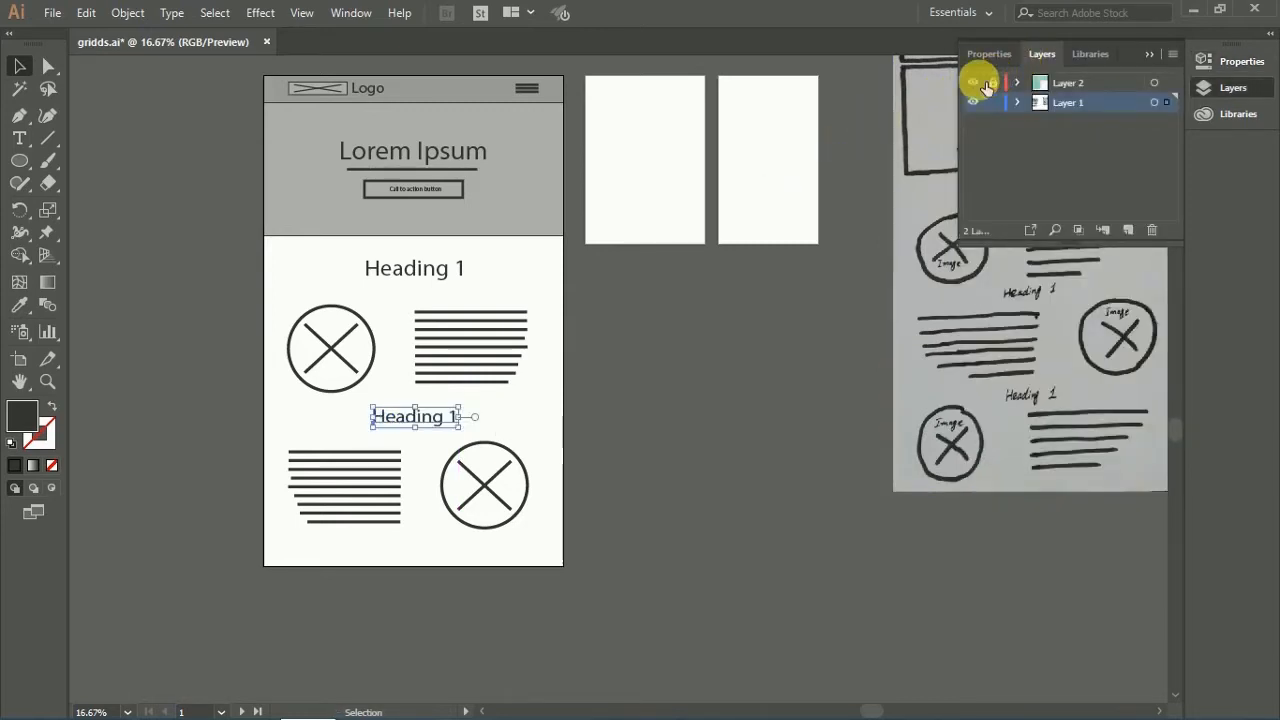
click(975, 83)
key(z)
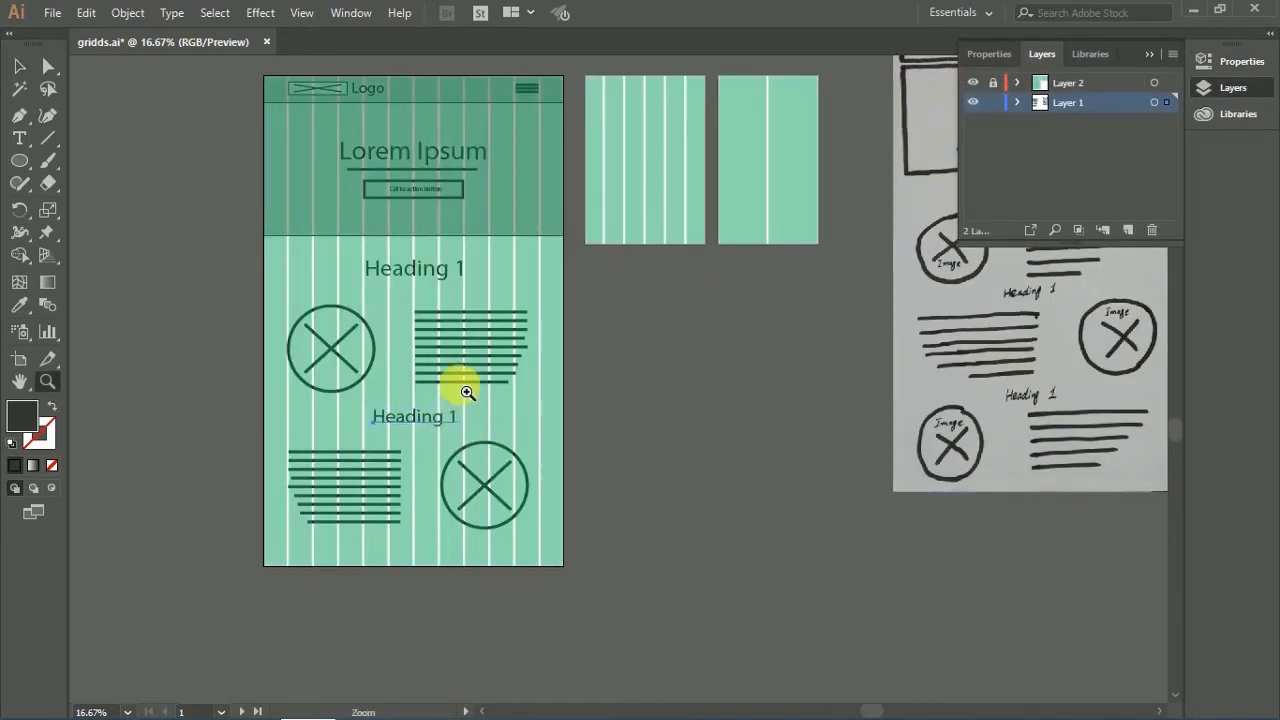
click(467, 392)
click(543, 423)
drag(634, 386, 565, 395)
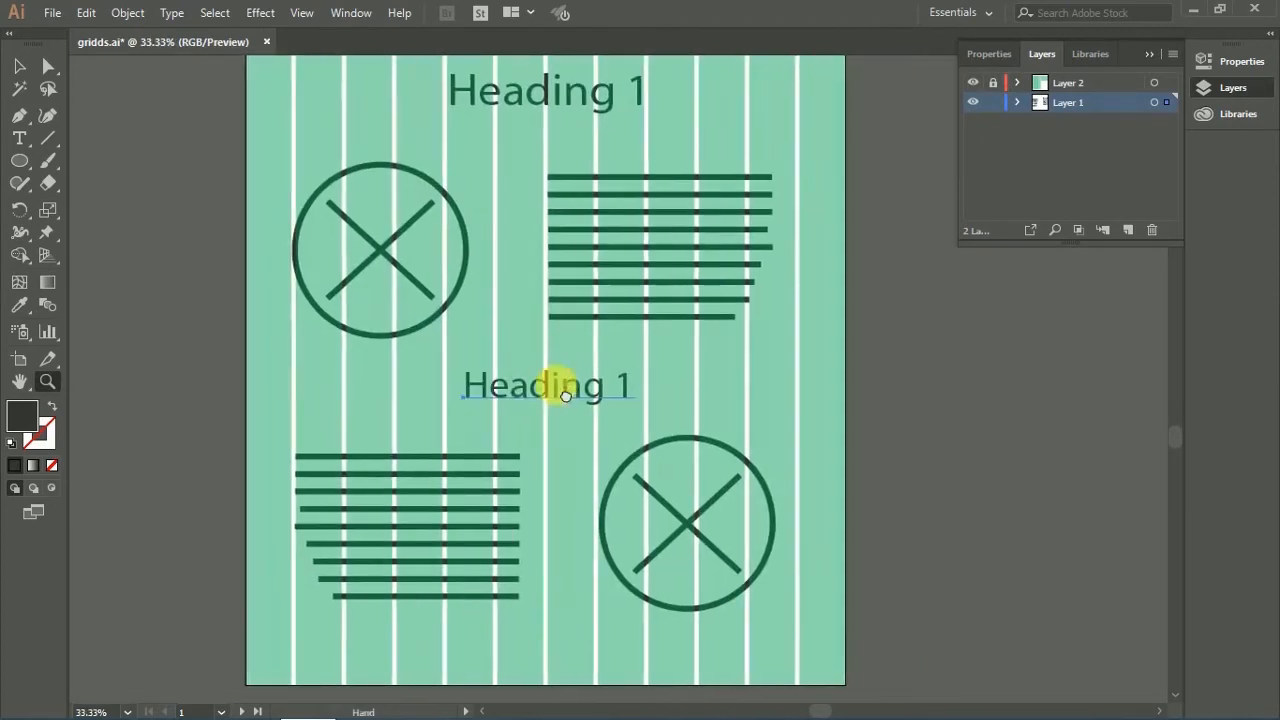
key(v)
click(605, 378)
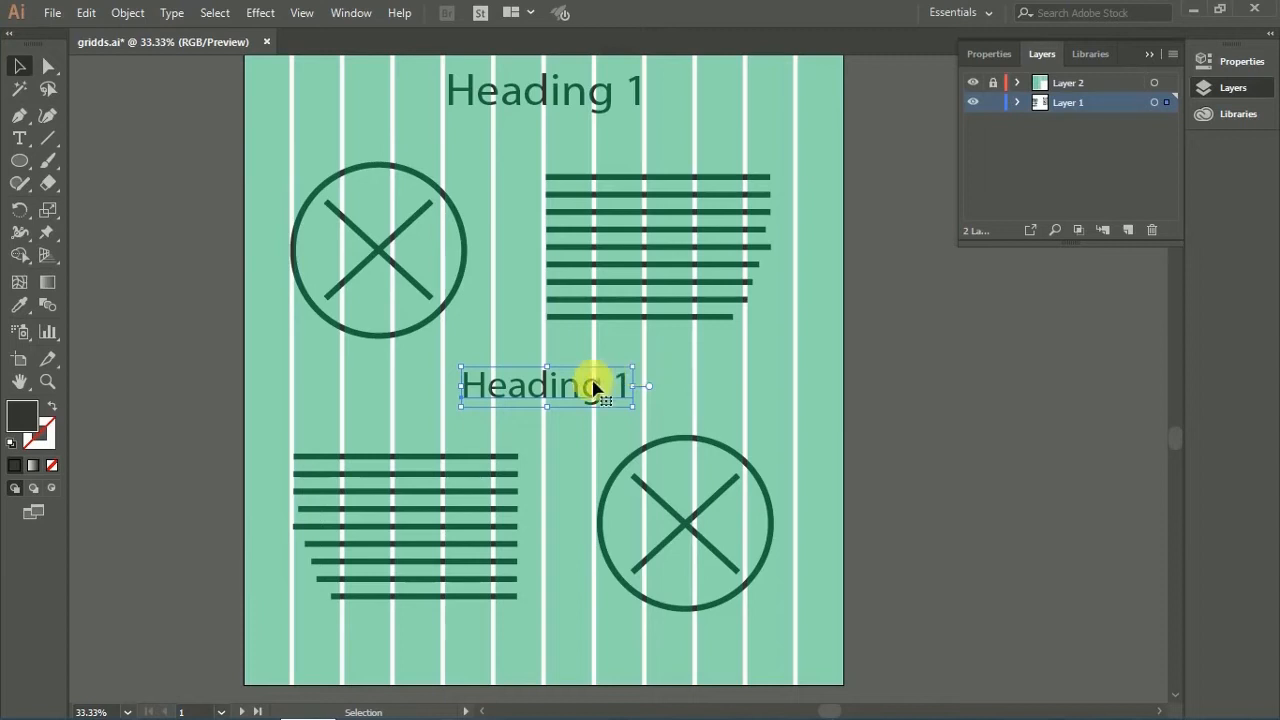
drag(593, 388, 588, 386)
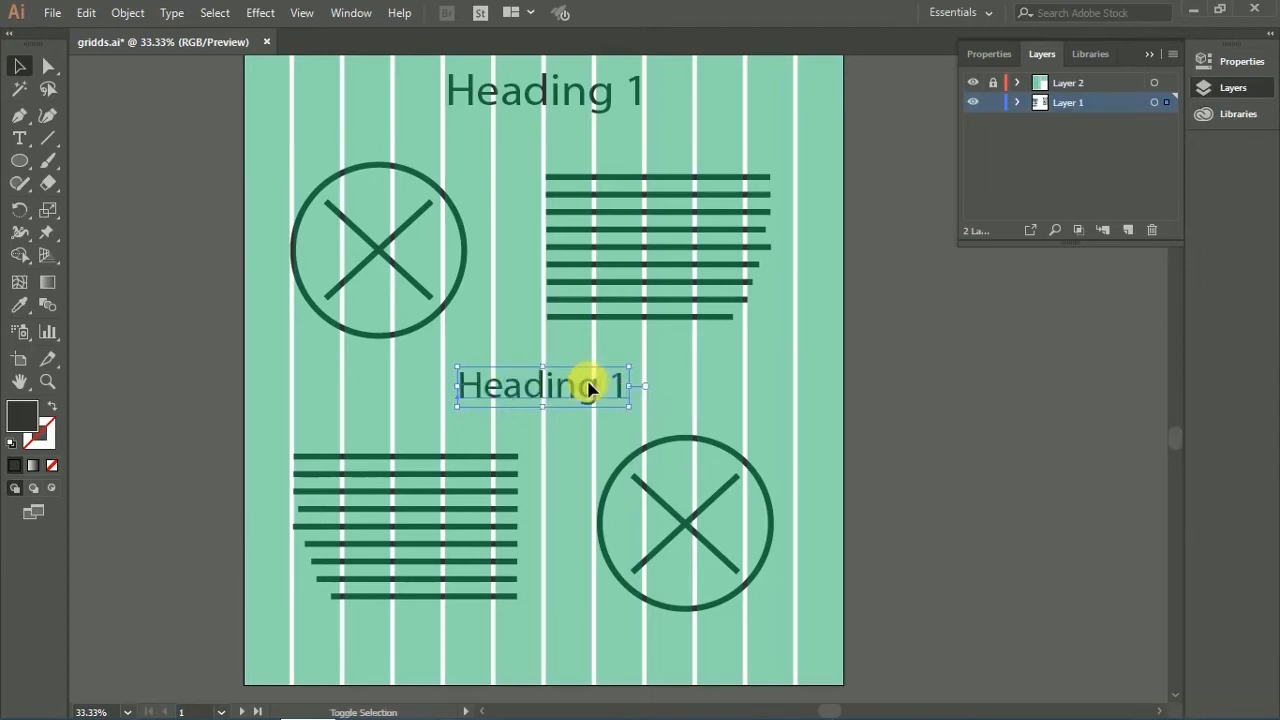
Step: Replace the first "Heading 1" with a copy of the smaller one placed about 918 px straight above it, then hide the grid layer
click(519, 96)
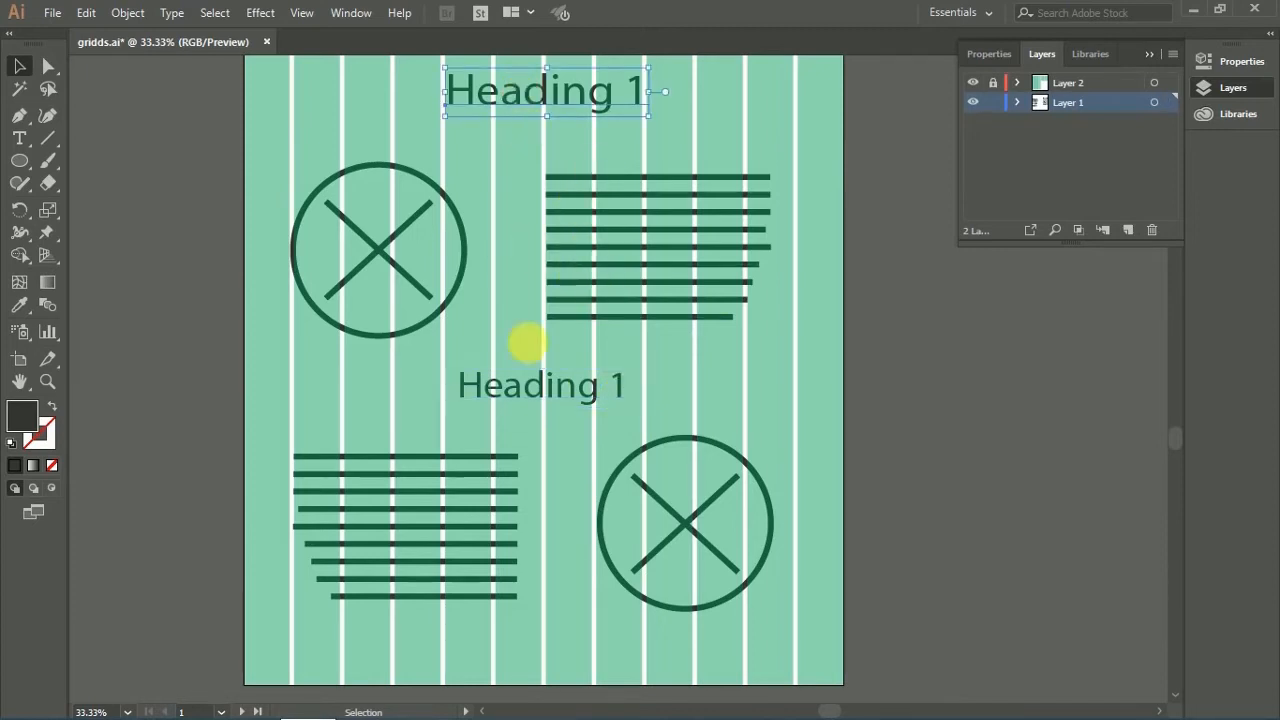
key(Delete)
alt+drag(537, 389, 557, 112)
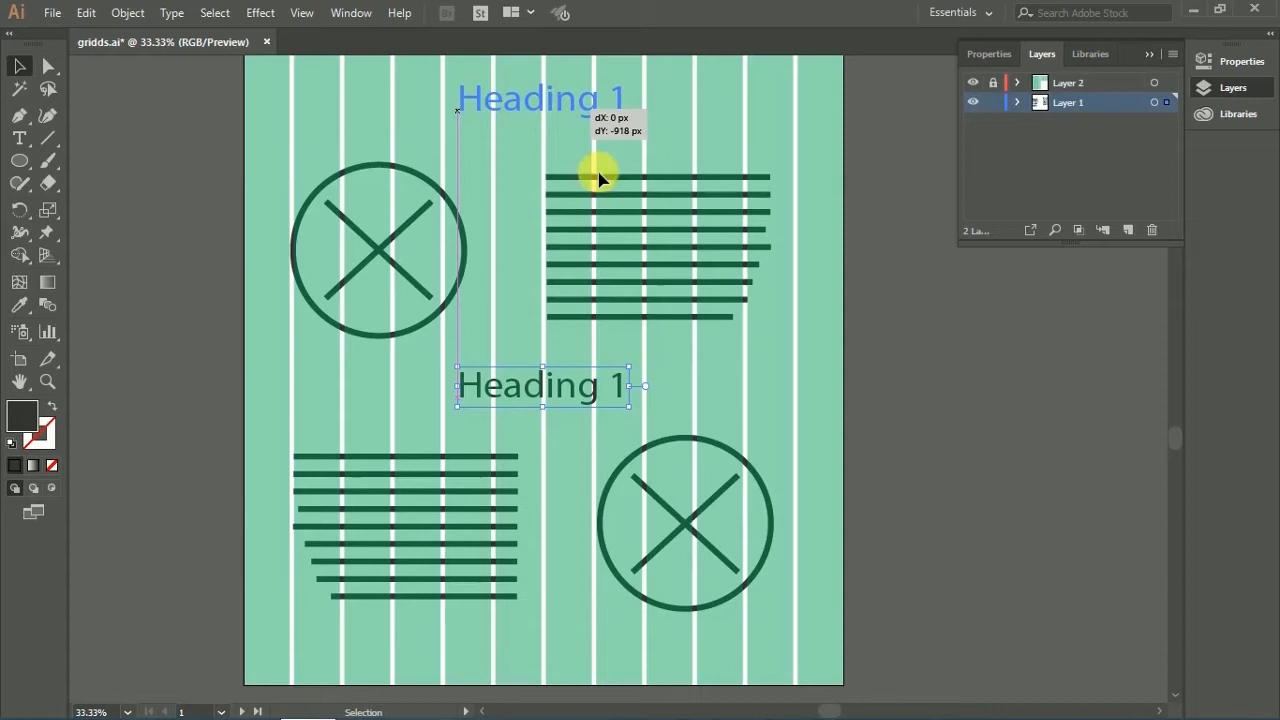
click(905, 333)
click(973, 82)
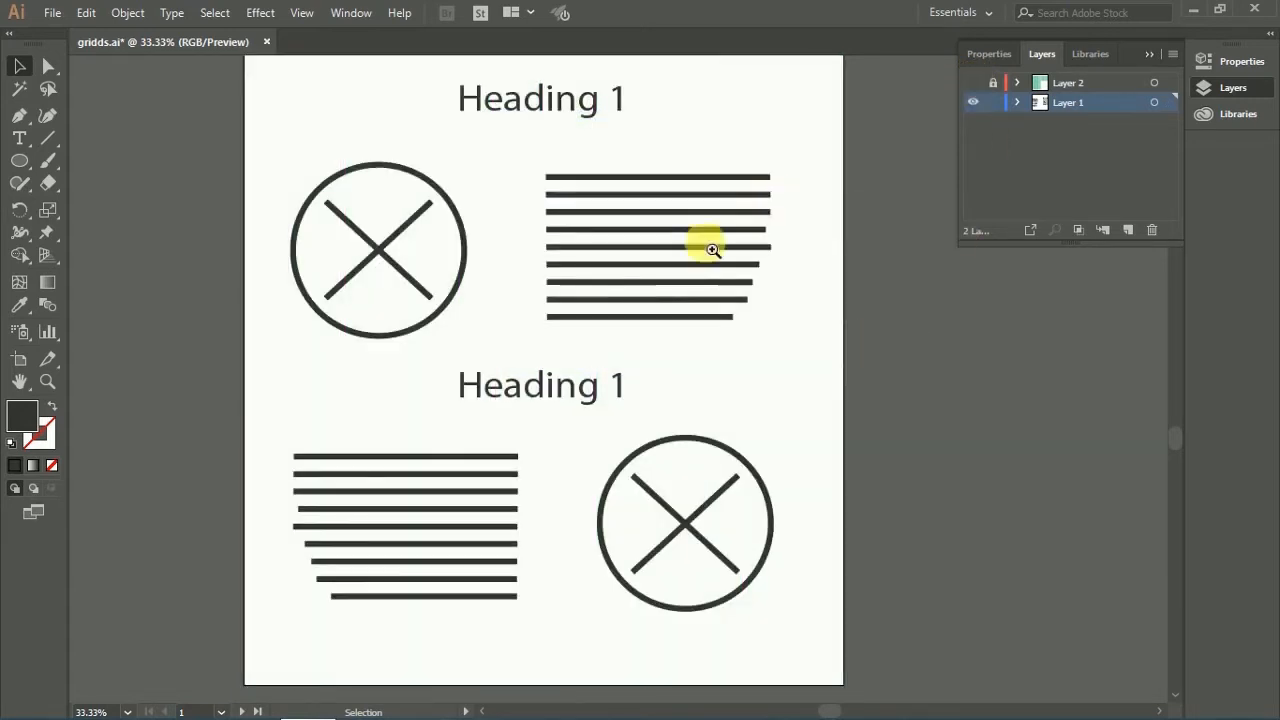
Step: Show the column grid layer over the whole page layout
key(z)
alt+click(671, 350)
alt+click(598, 376)
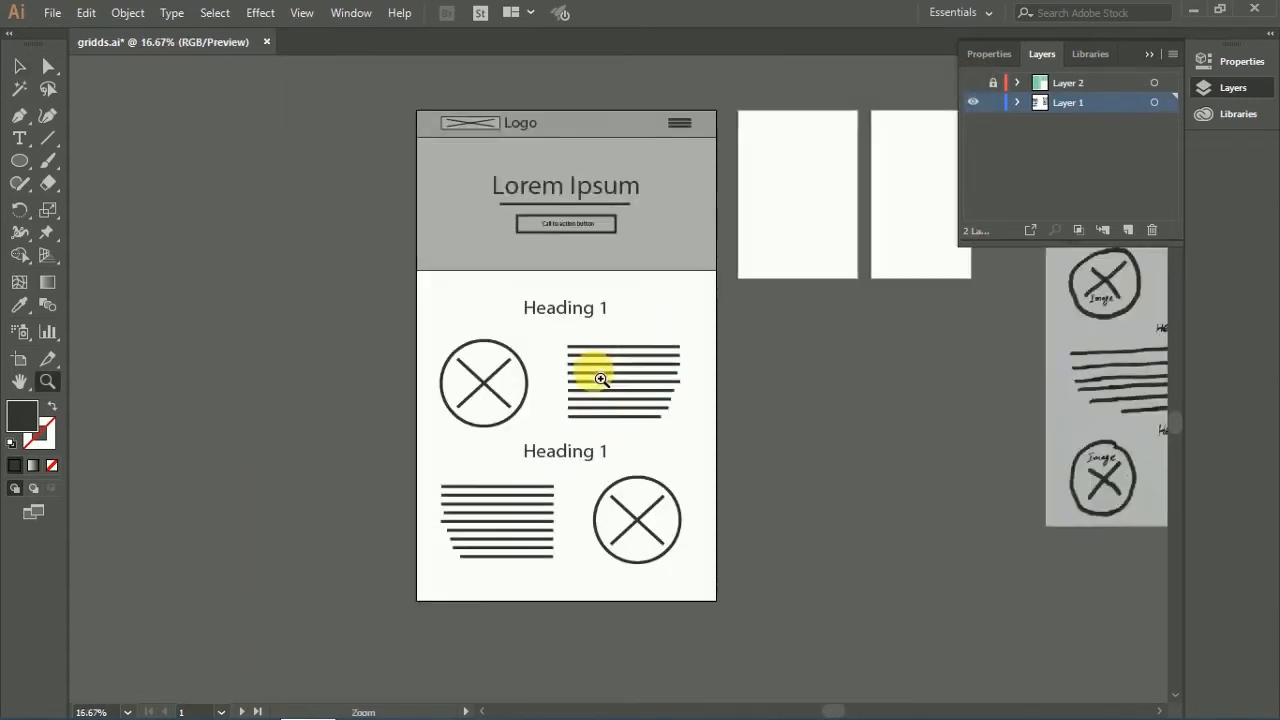
drag(589, 337, 528, 352)
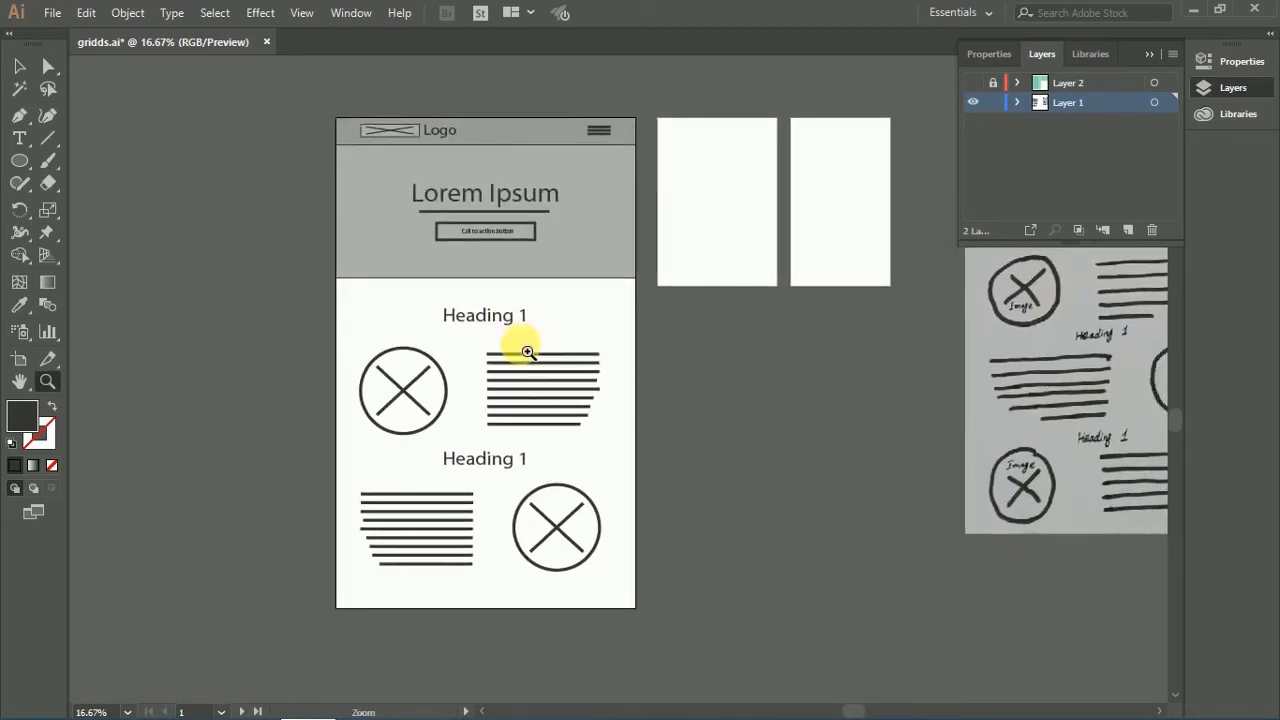
key(v)
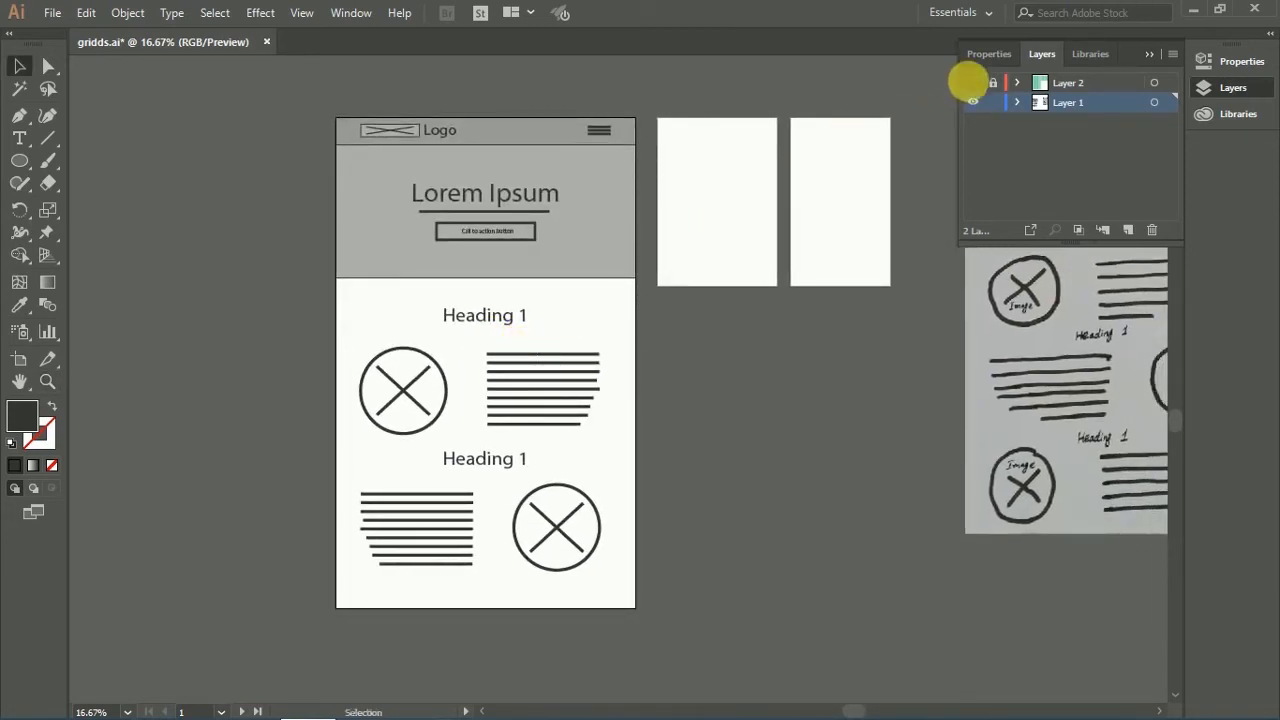
click(972, 83)
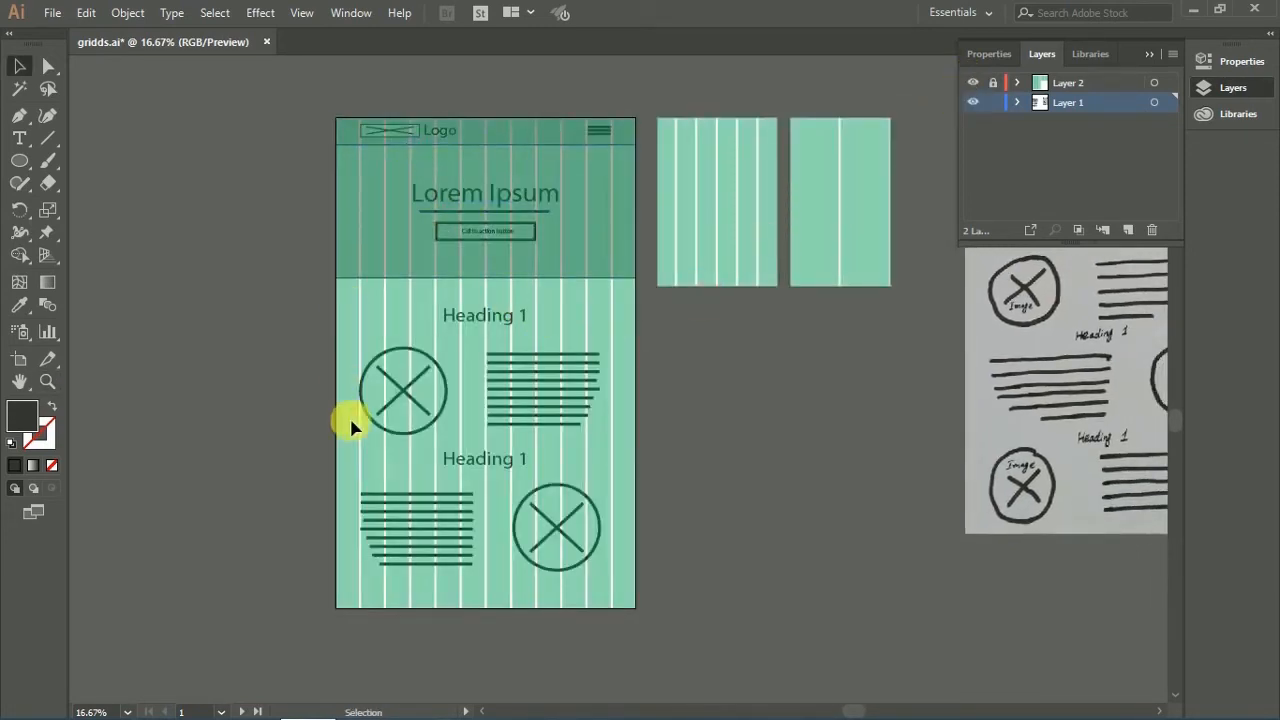
key(z)
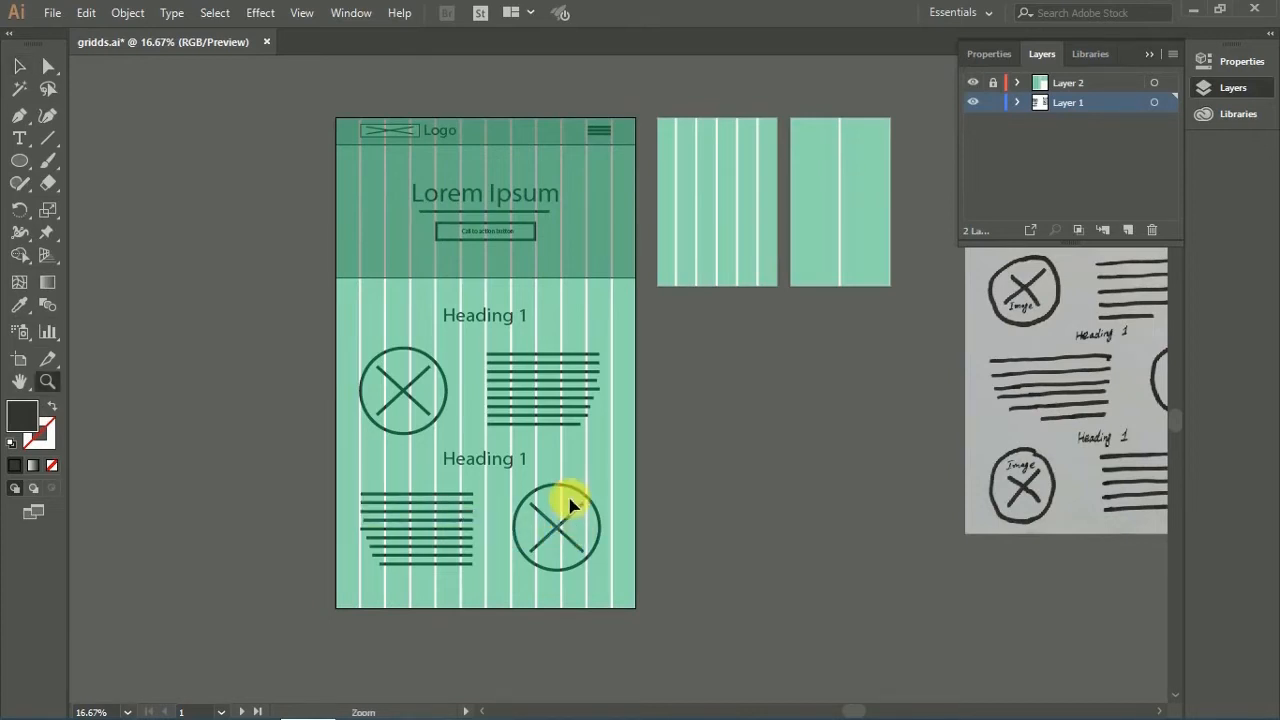
Step: Move the lower image circle right so its outer edge lines up with the page's last gutter
click(576, 506)
key(v)
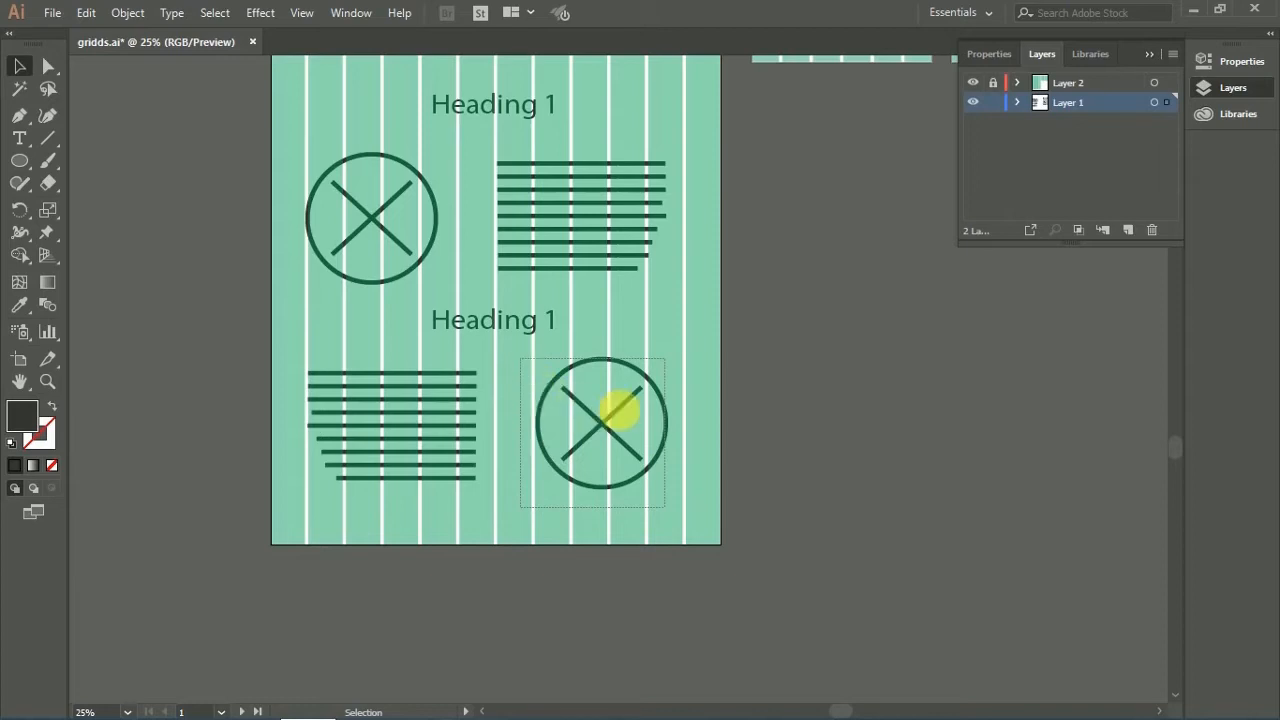
click(645, 405)
drag(657, 397, 676, 403)
Step: Move the lower text-line block right and nudge it back left until it ends just short of the middle gutter
drag(497, 510, 382, 362)
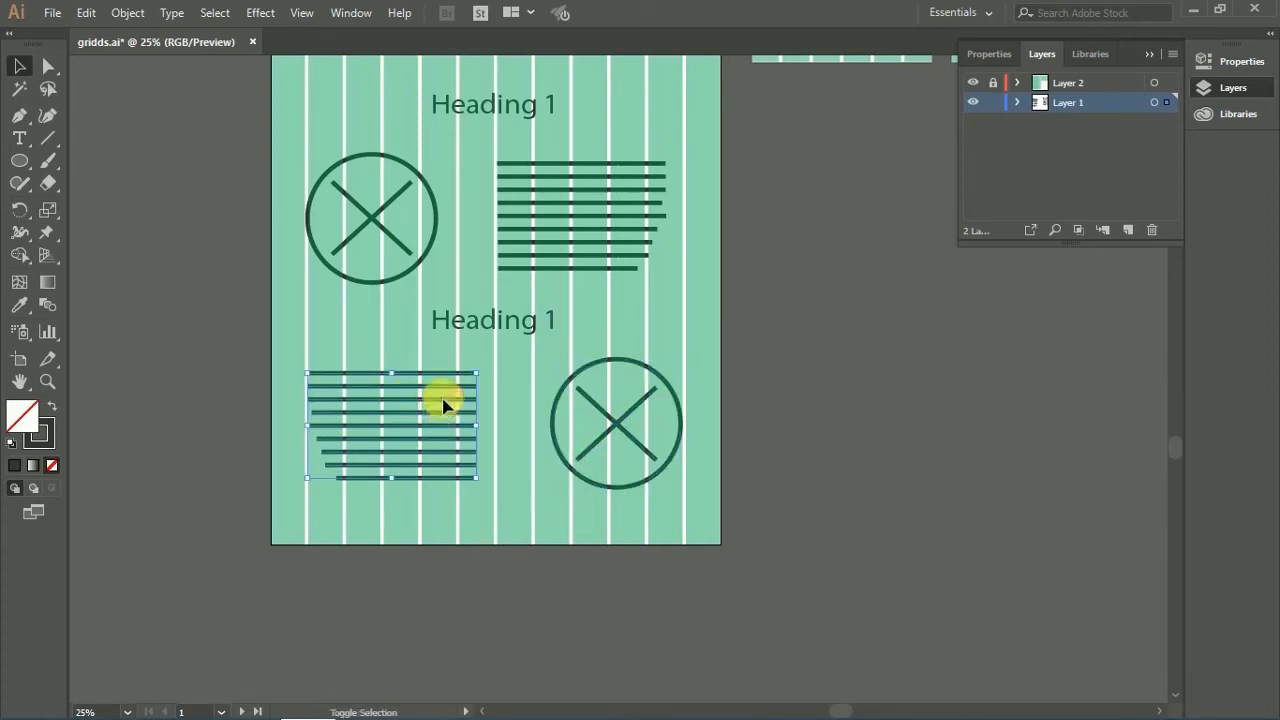
drag(449, 406, 459, 410)
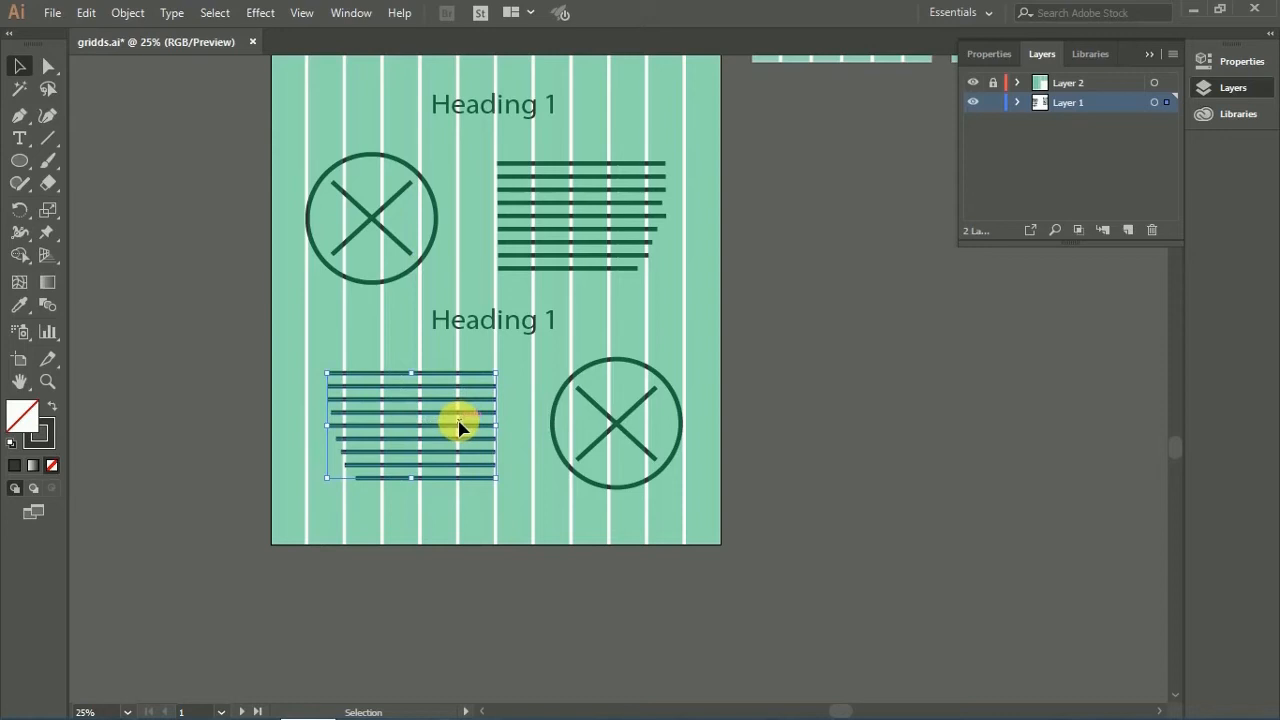
key(shift+Left)
key(shift+Left)
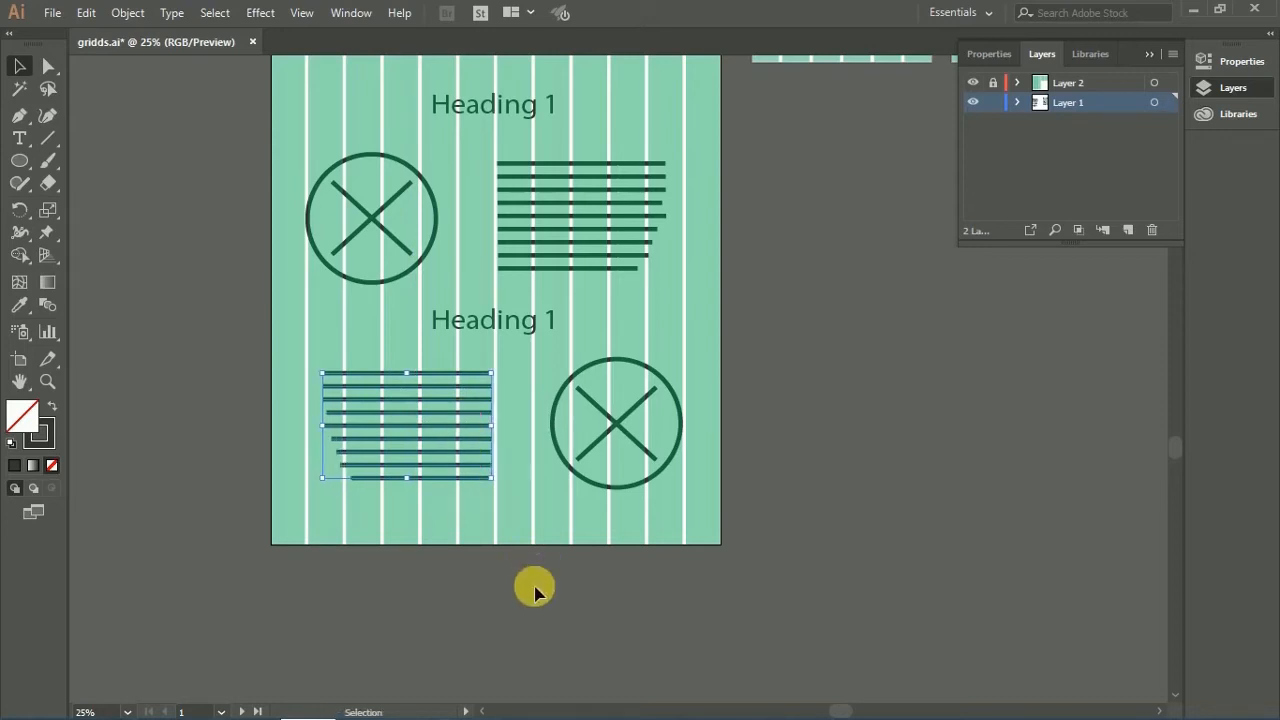
click(514, 563)
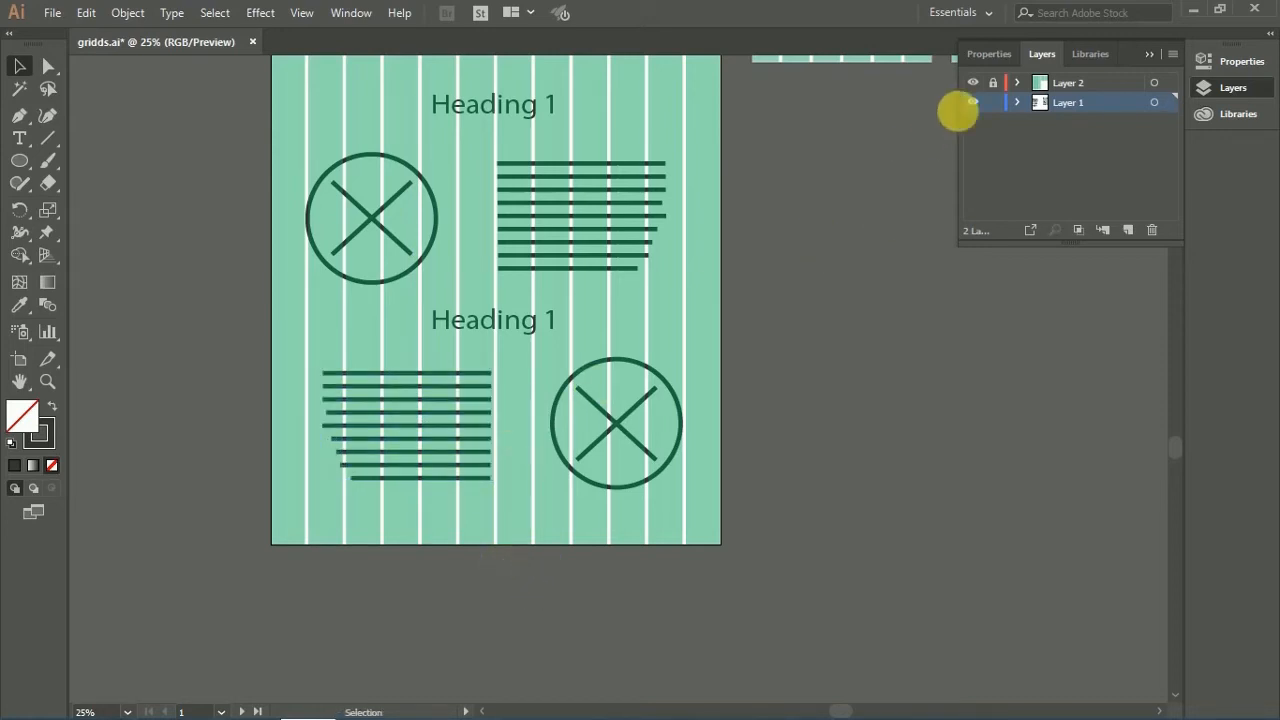
Step: Hide the grid layer to check the whole wireframe, and show the grid again over the page
click(972, 83)
scroll(790, 222, up, 3)
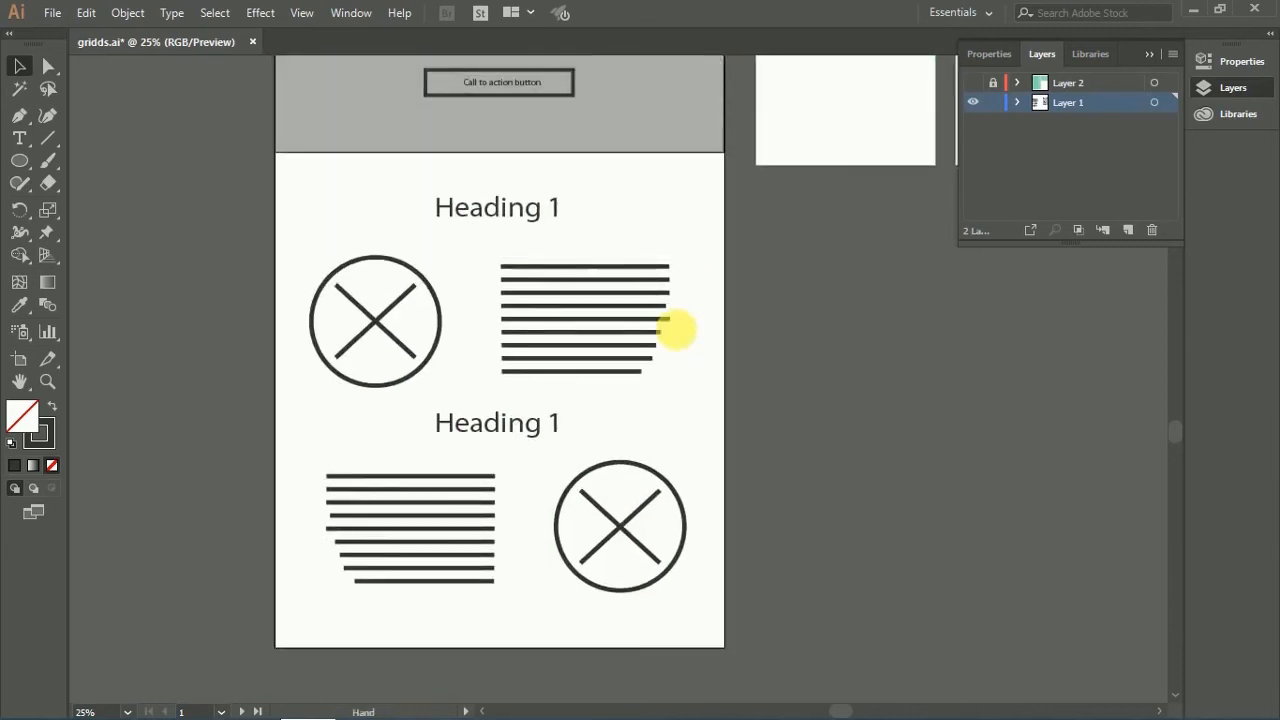
key(z)
alt+click(668, 340)
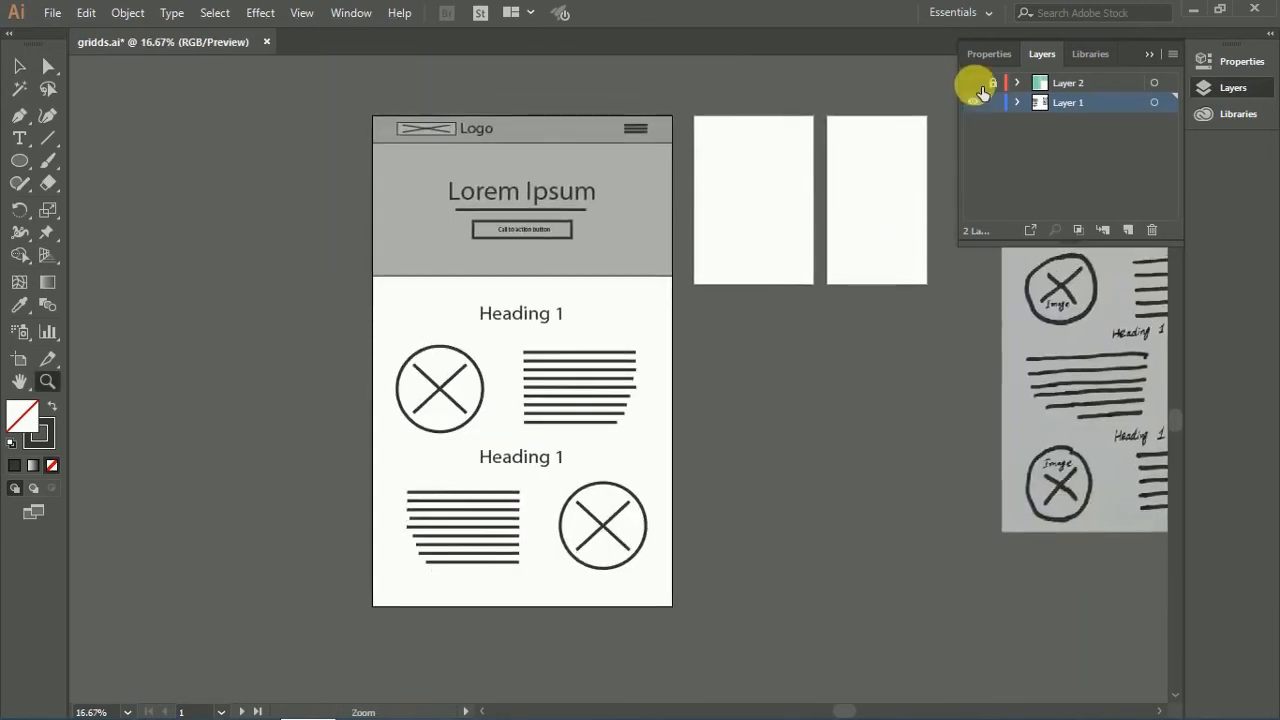
click(972, 83)
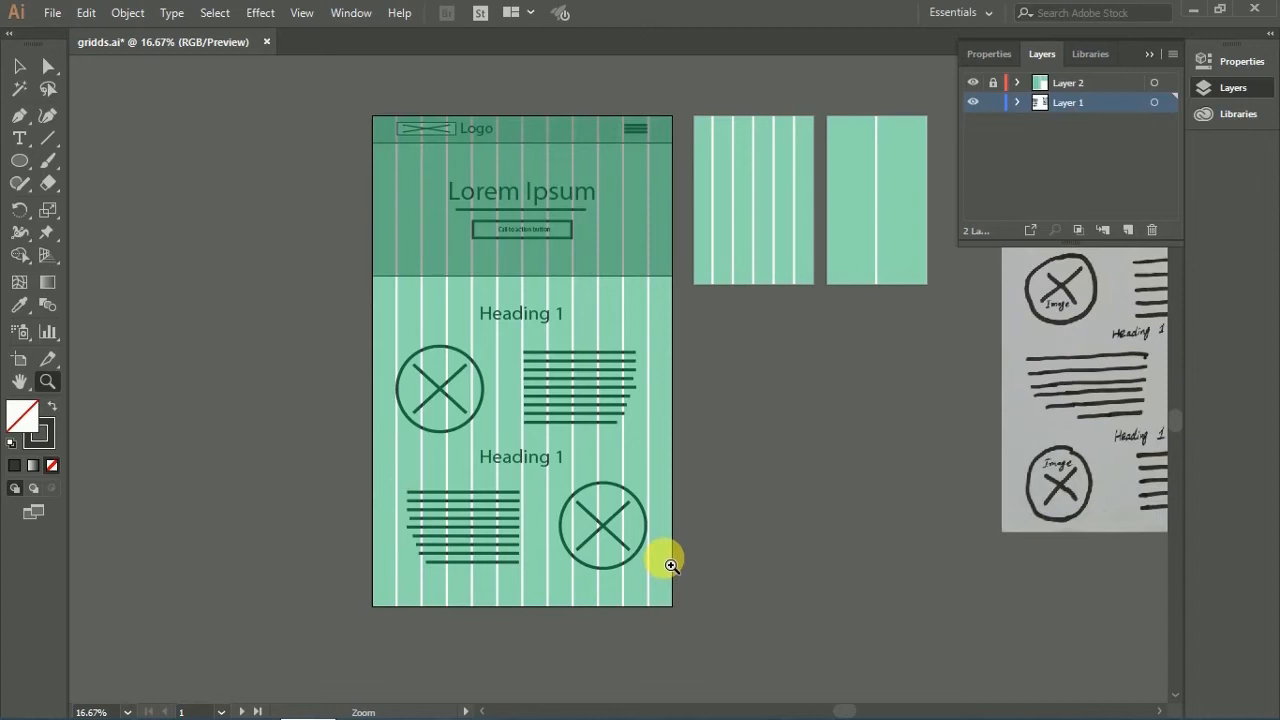
key(v)
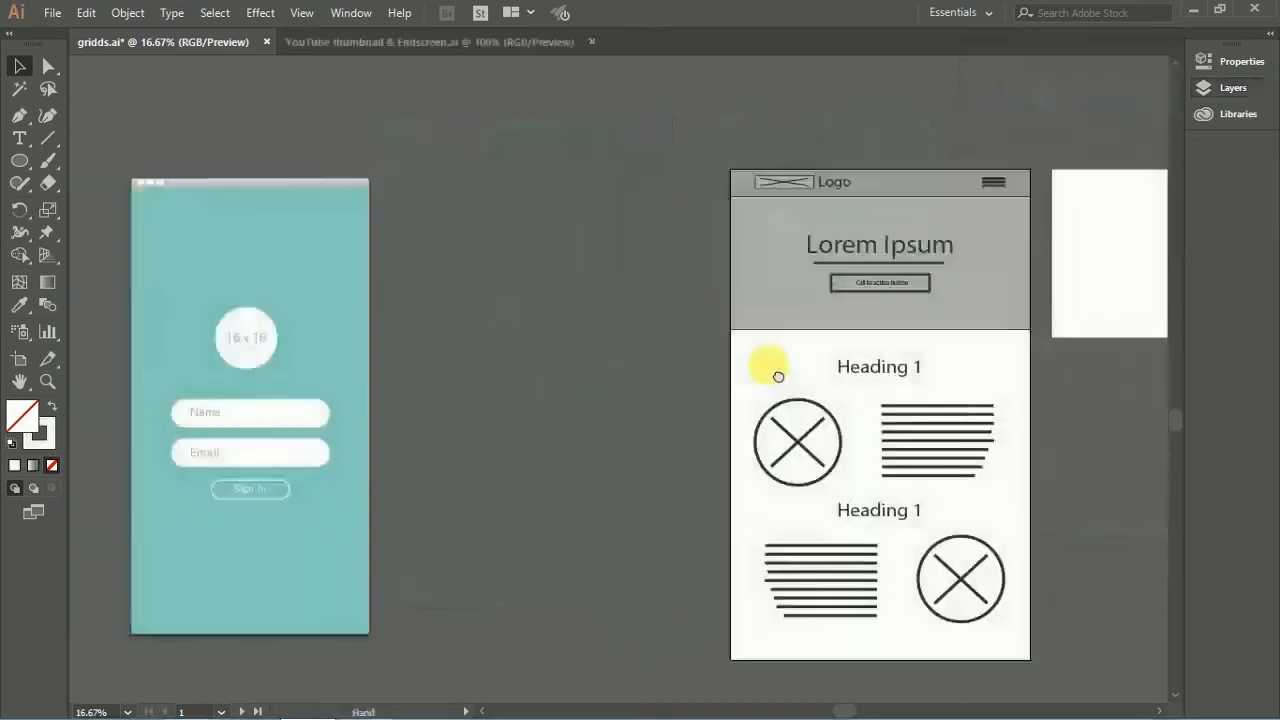
Step: Examine the teal sign-in screen mockup with its image circle, Name and Email fields and Sign In button
scroll(771, 371, left, 5)
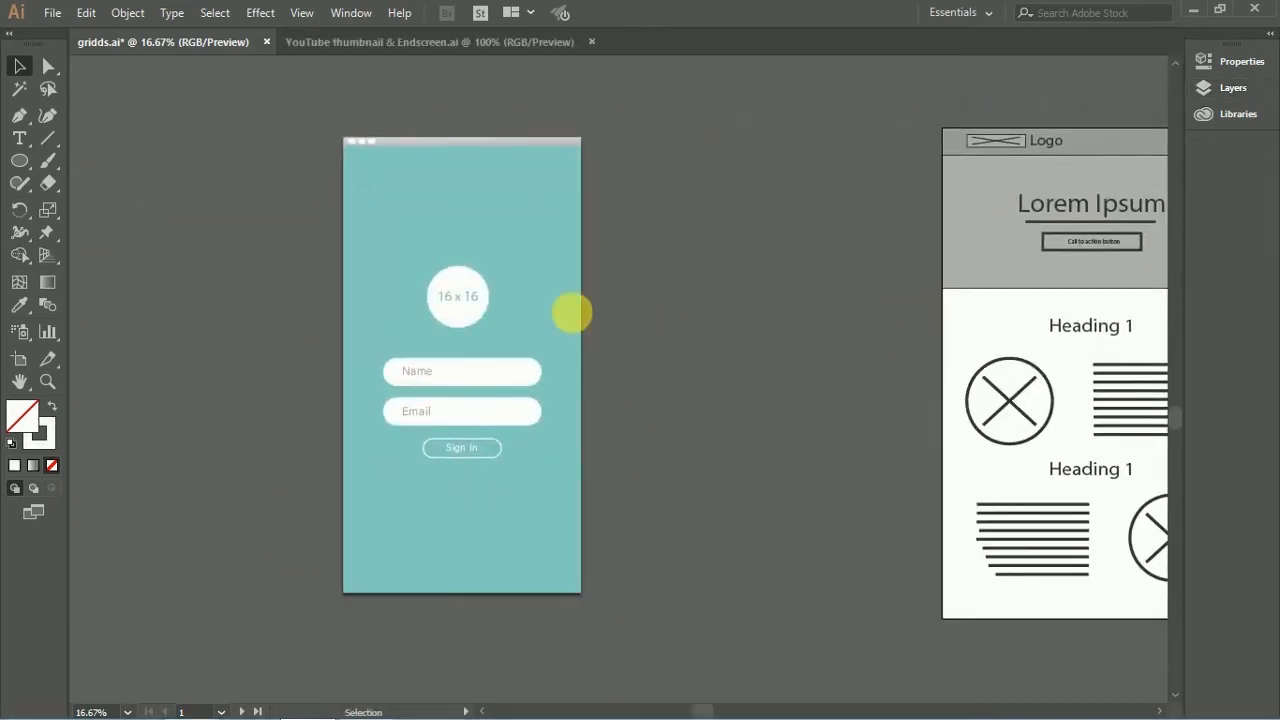
key(ctrl+space)
click(549, 309)
drag(593, 374, 611, 297)
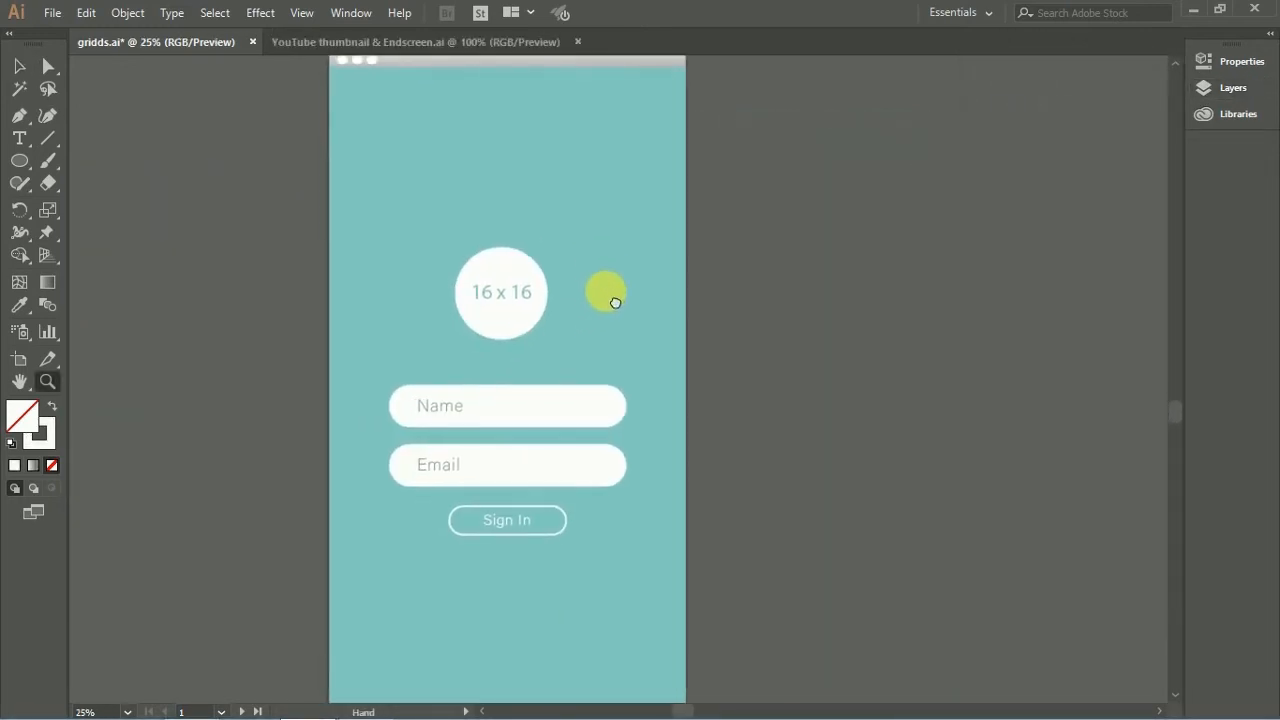
click(527, 311)
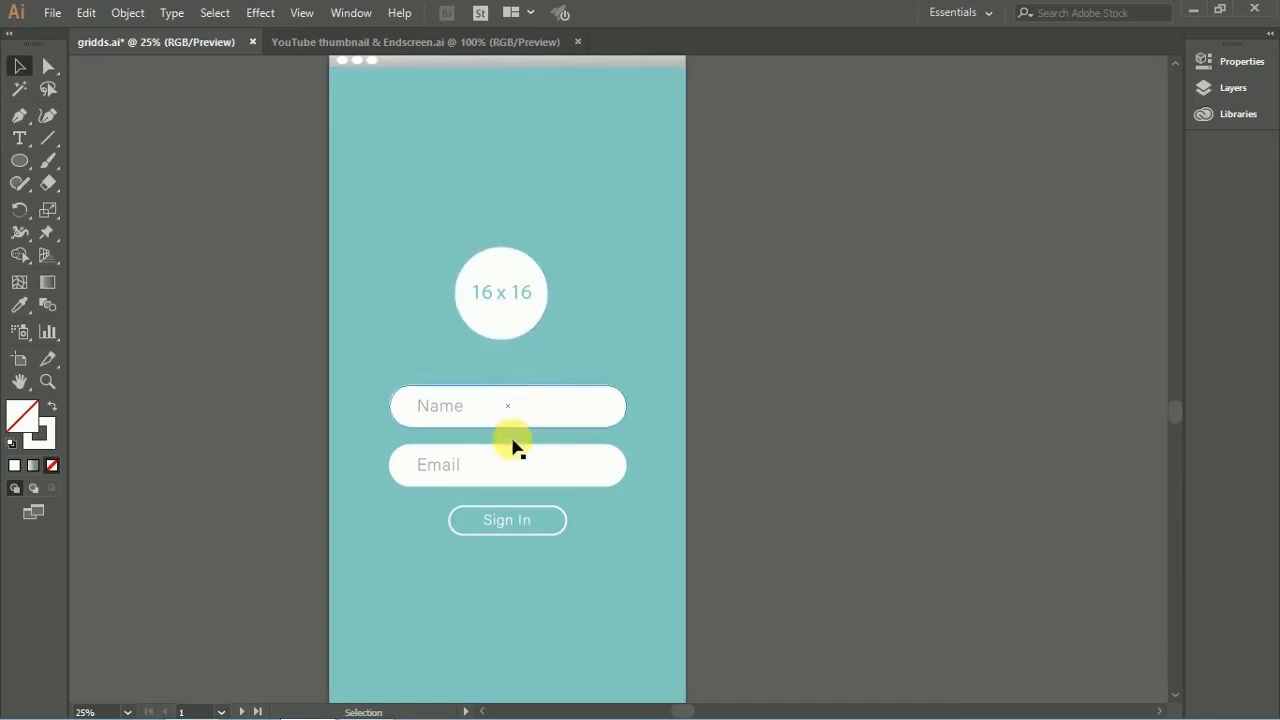
click(858, 530)
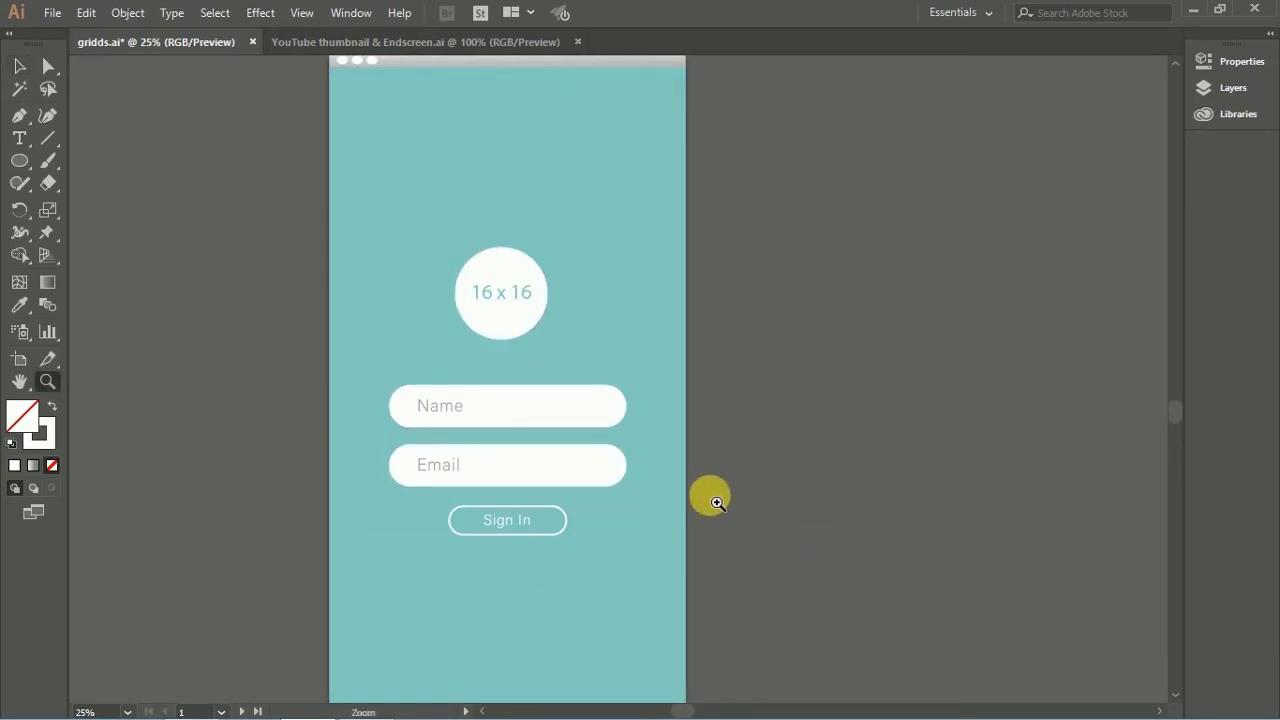
Step: Compare the teal sign-in mockup with the grey wireframe, the blank grid pages and the hand-drawn sketch
key(z)
alt+click(672, 440)
drag(686, 451, 480, 463)
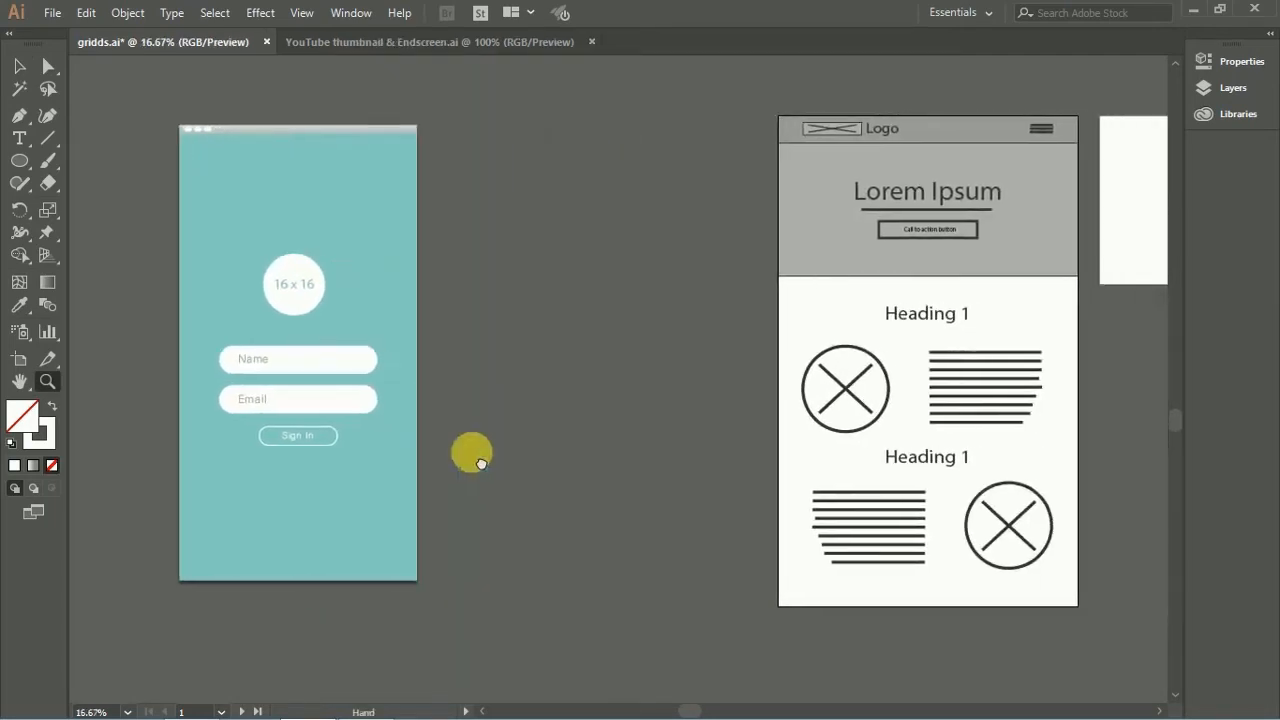
key(v)
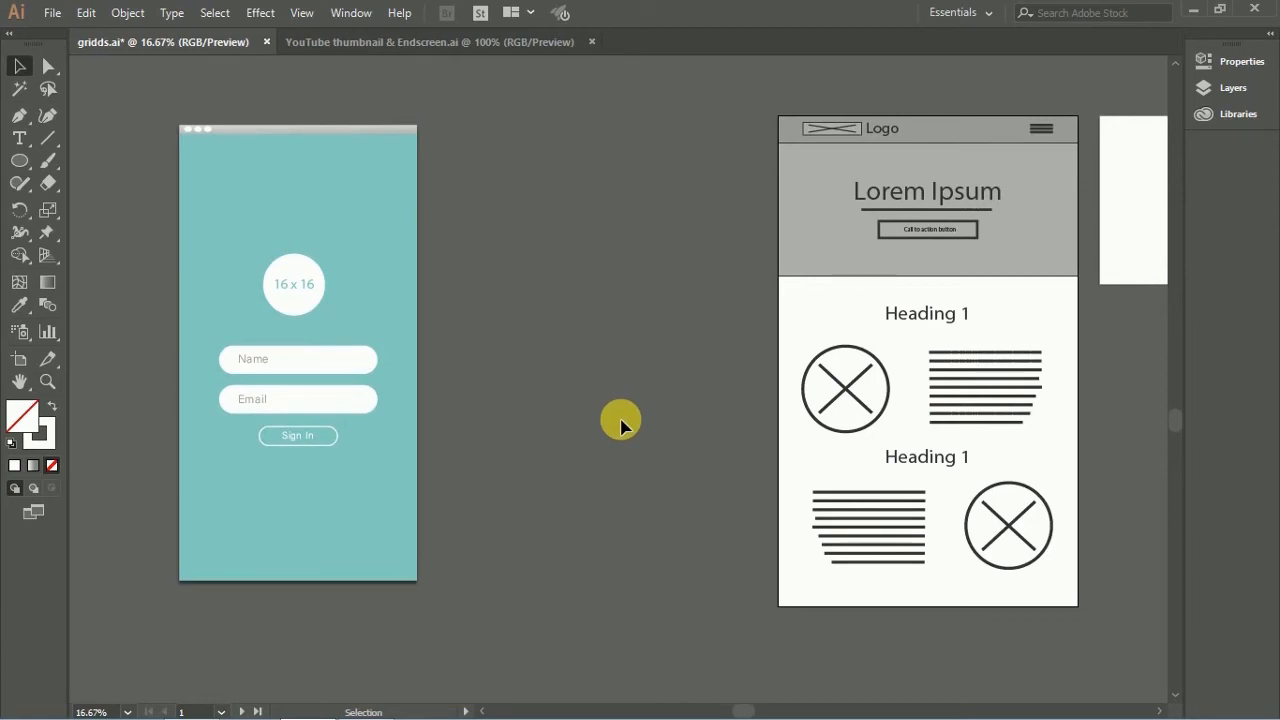
key(z)
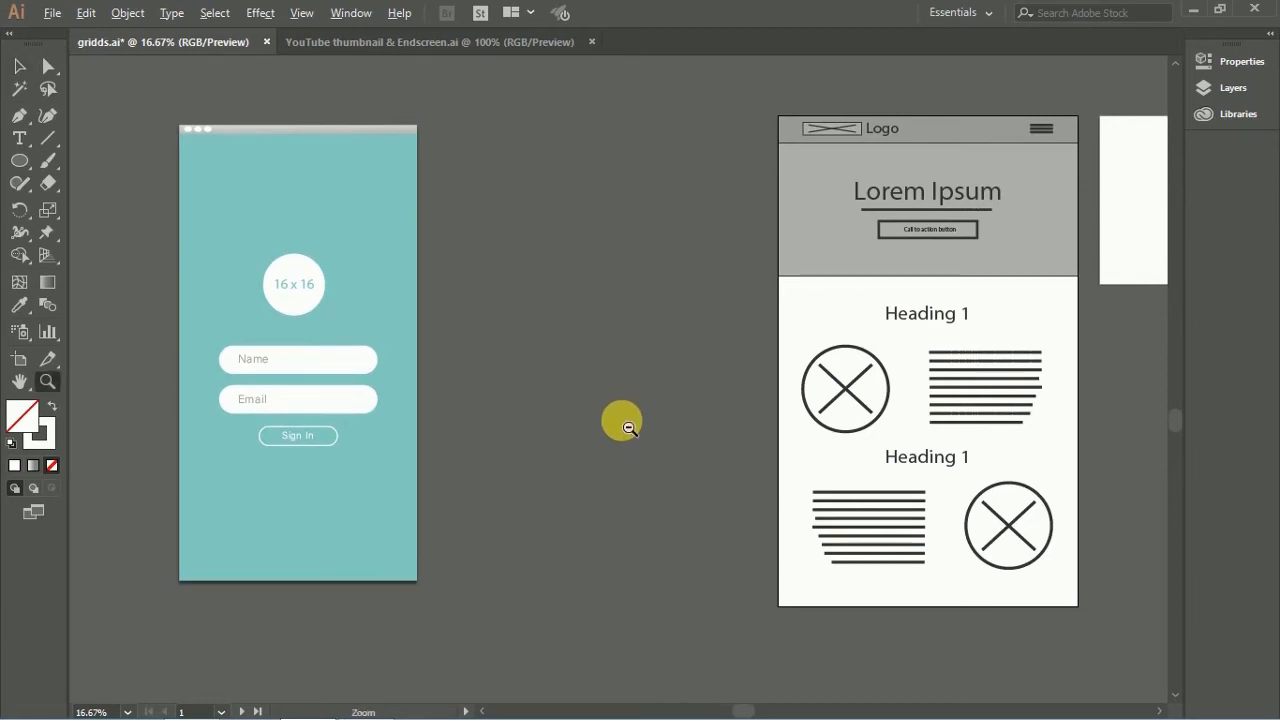
alt+click(628, 428)
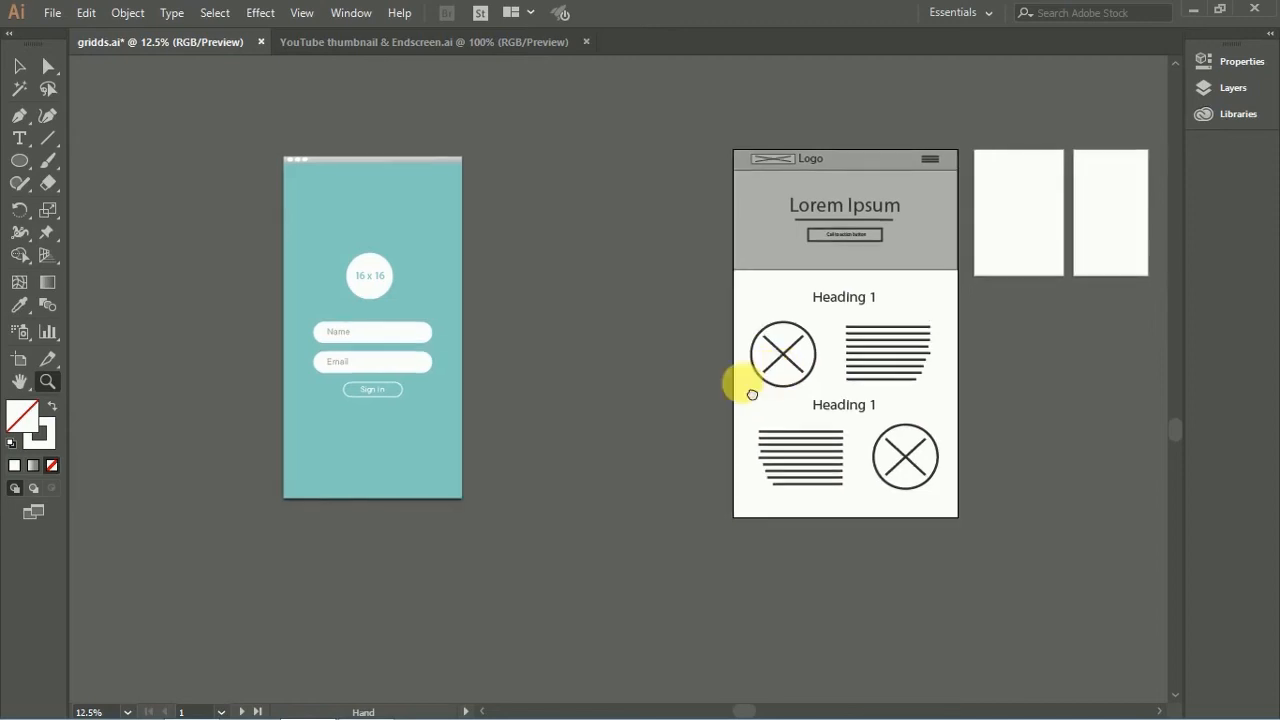
mouse_move(752, 395)
mouse_down()
mouse_move(643, 366)
mouse_move(657, 385)
mouse_up()
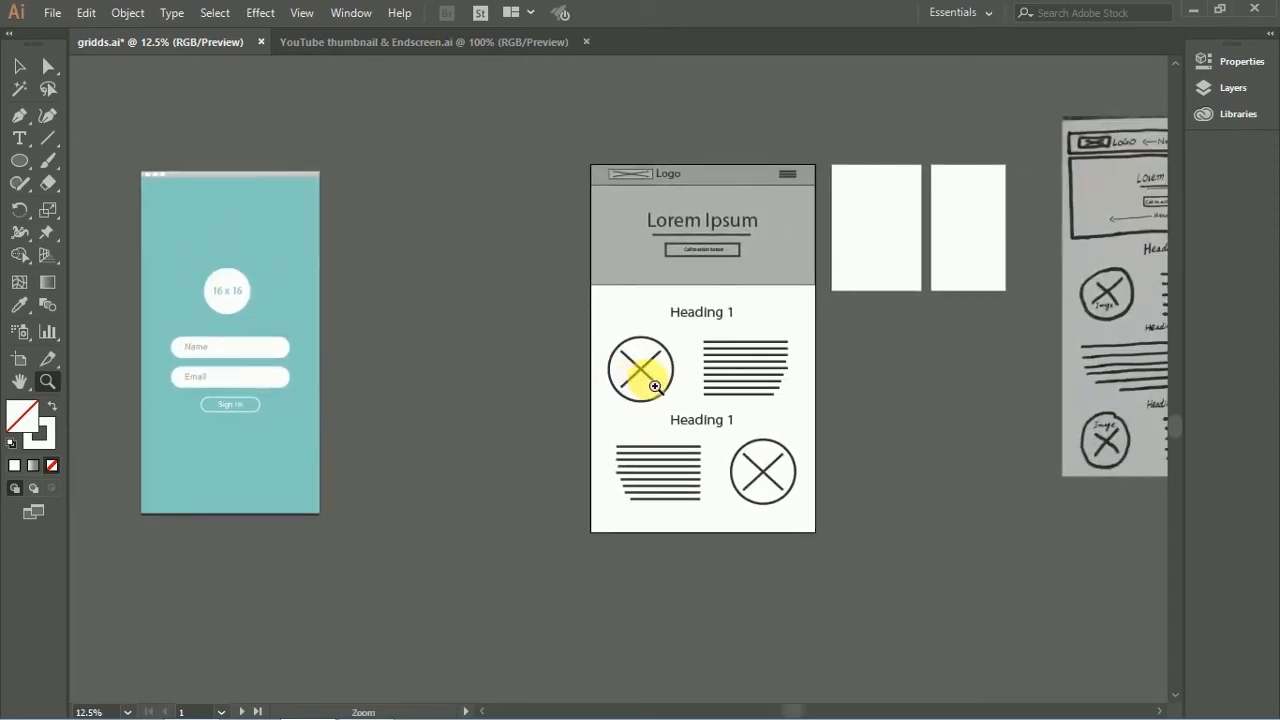
key(v)
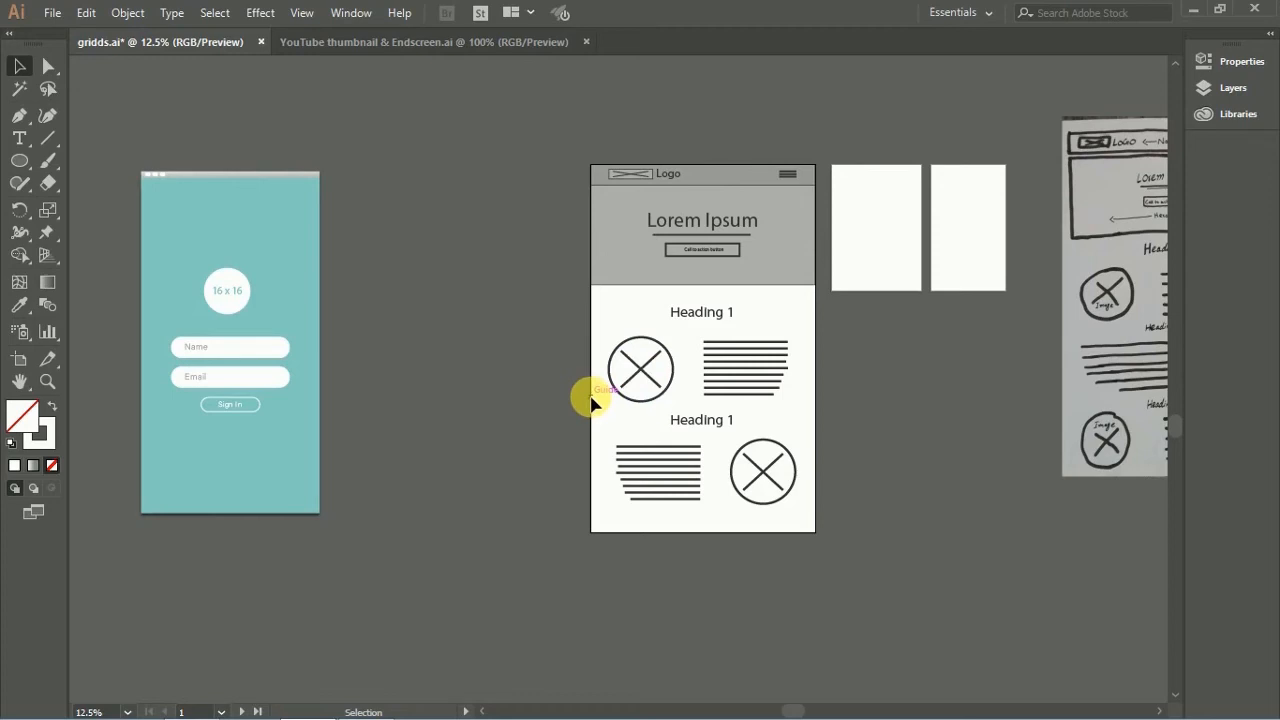
Step: Show the guides and the green grid layer over the wireframe and the two smaller column grids
key(ctrl+semicolon)
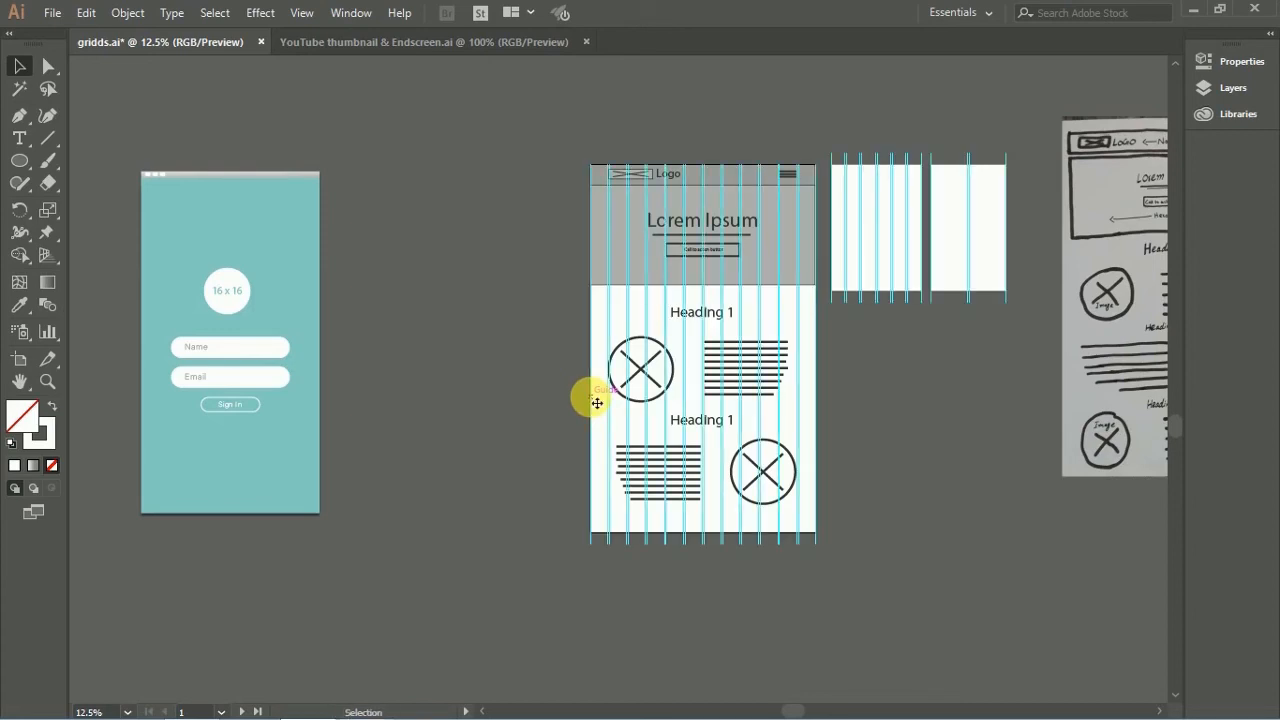
click(1210, 87)
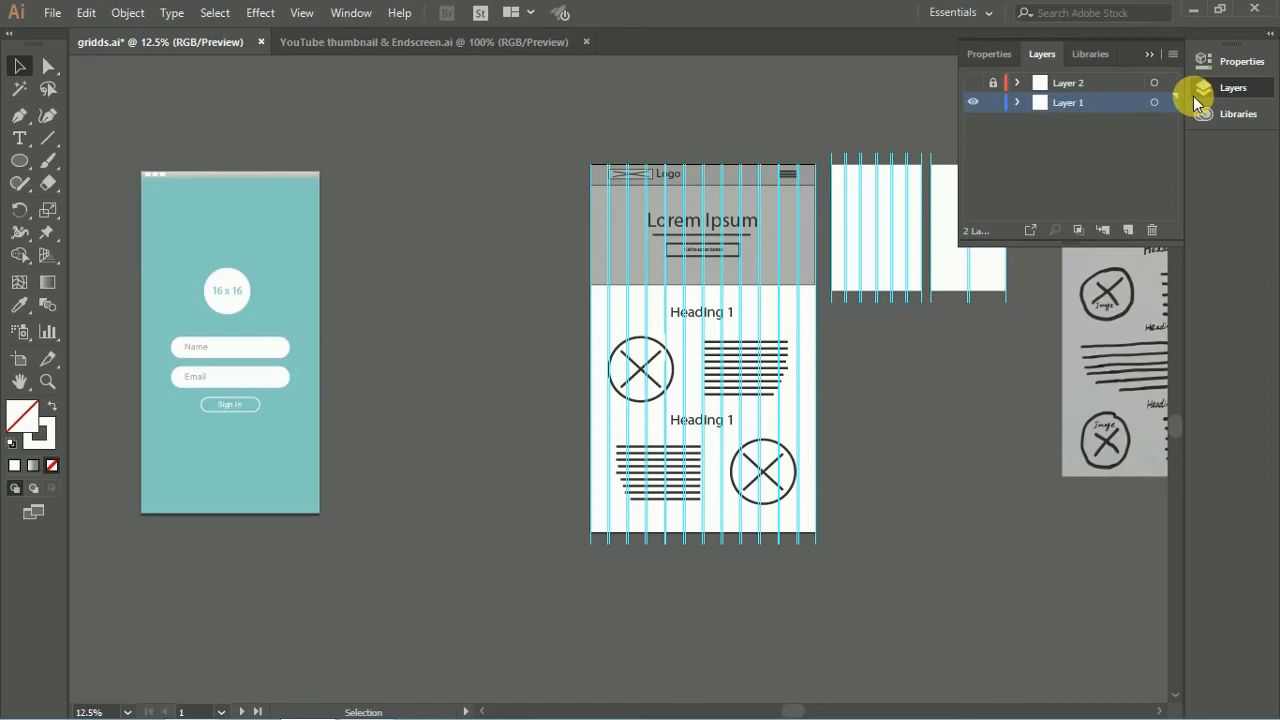
click(972, 83)
key(z)
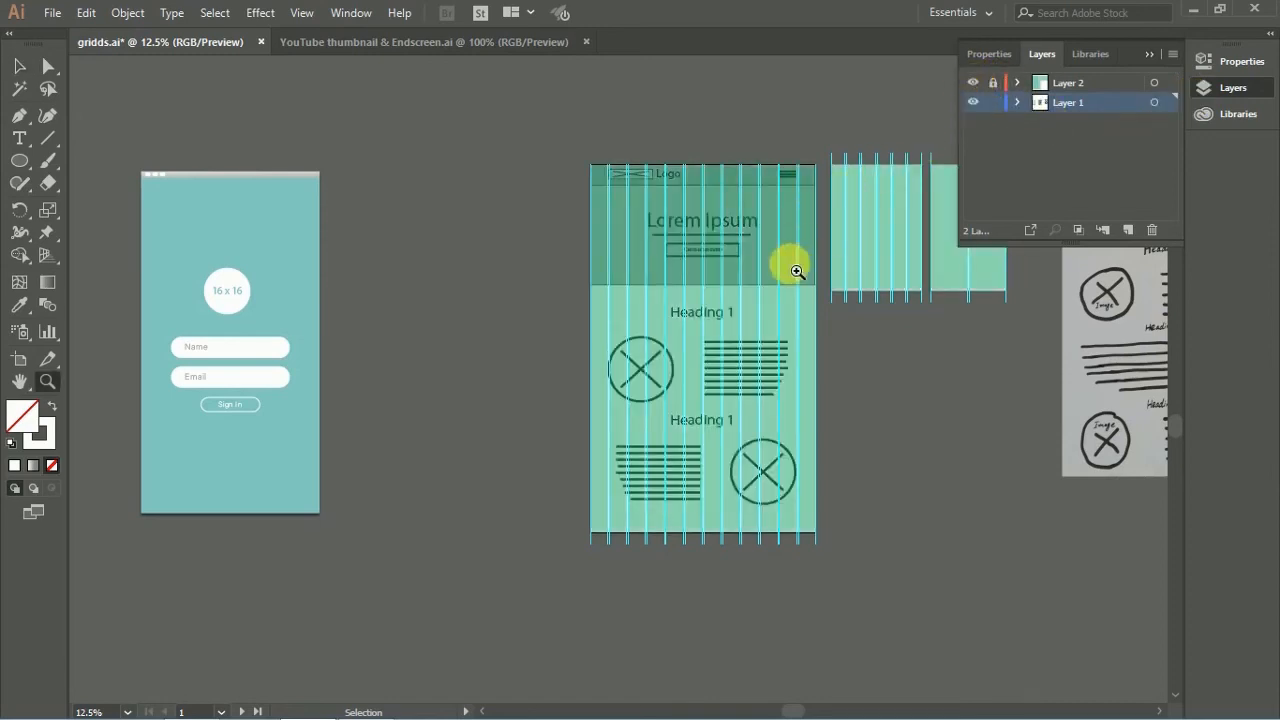
click(734, 314)
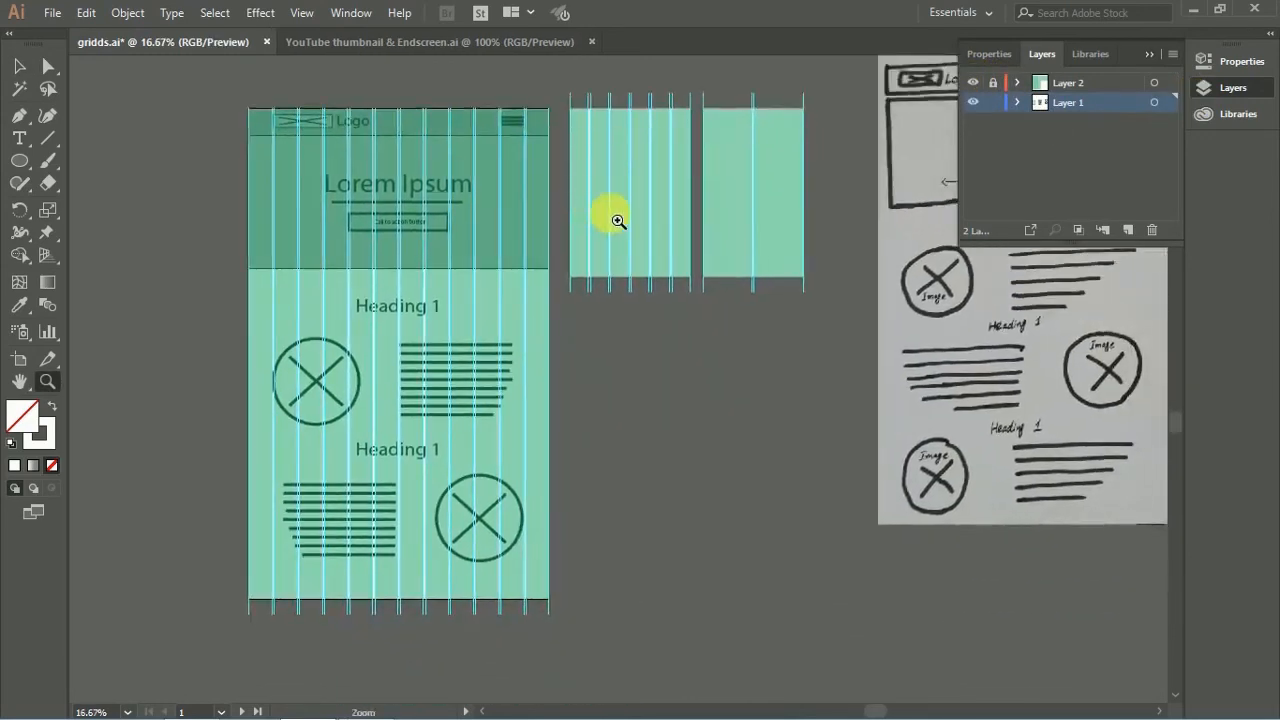
click(618, 221)
drag(620, 248, 741, 128)
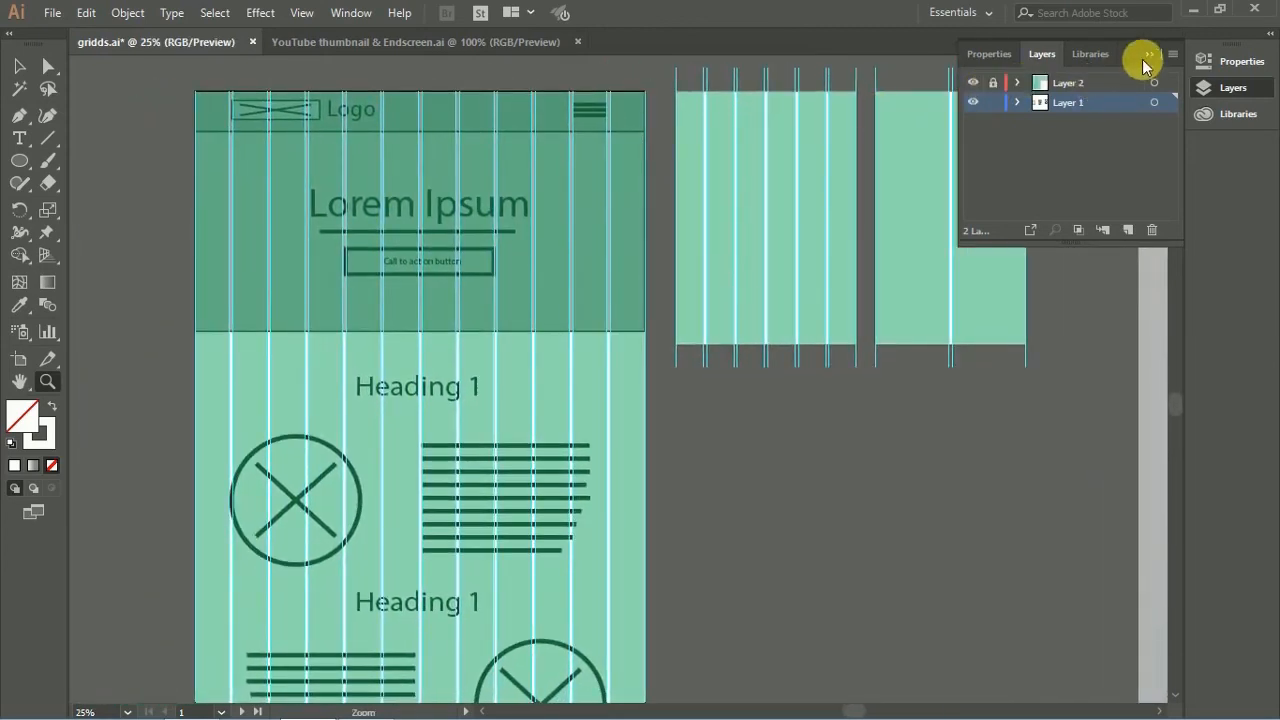
click(1149, 54)
key(v)
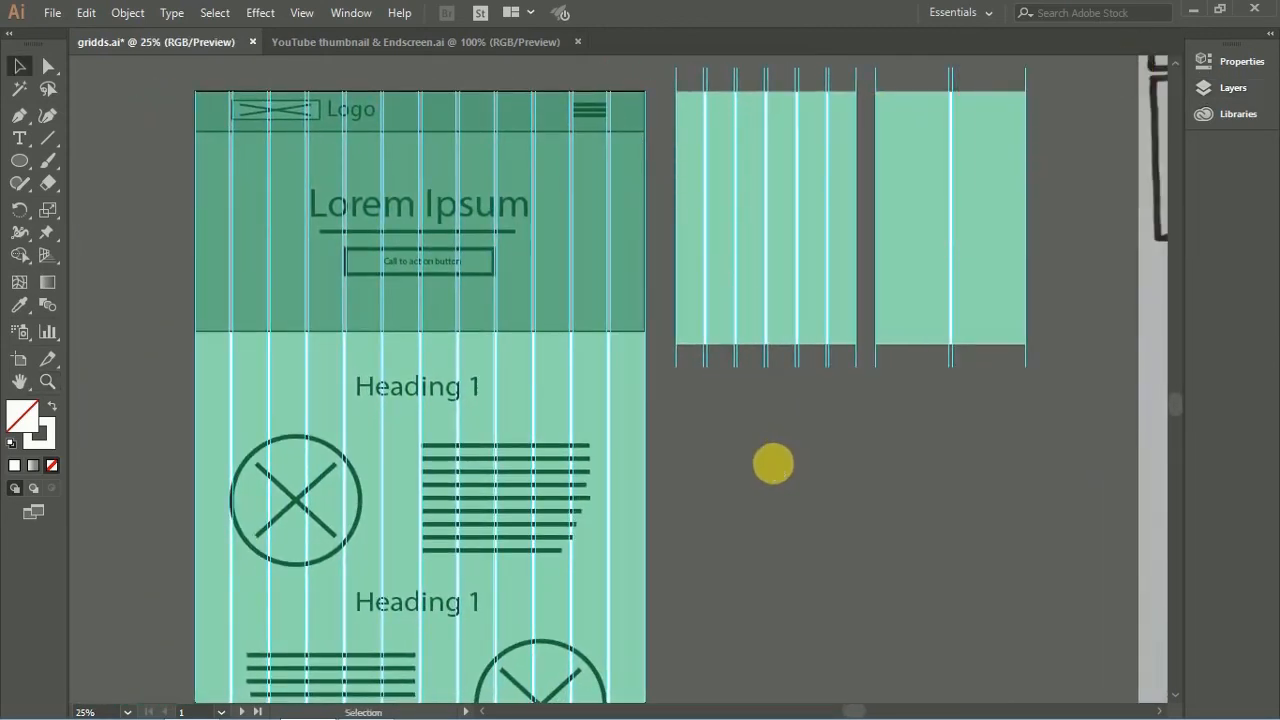